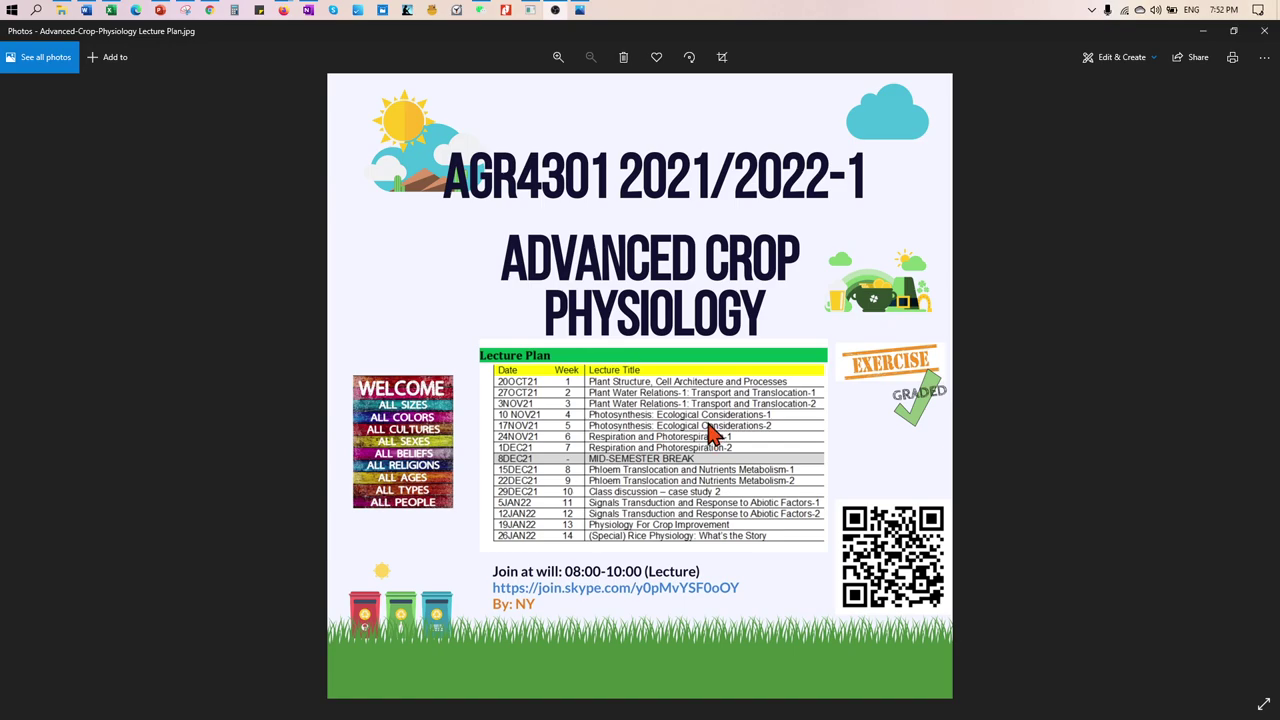
# - Zoom in on the AGR4301 lecture-plan table, zoom back out, and switch to the Gmail exam message
pyautogui.scroll(2, 710, 432)
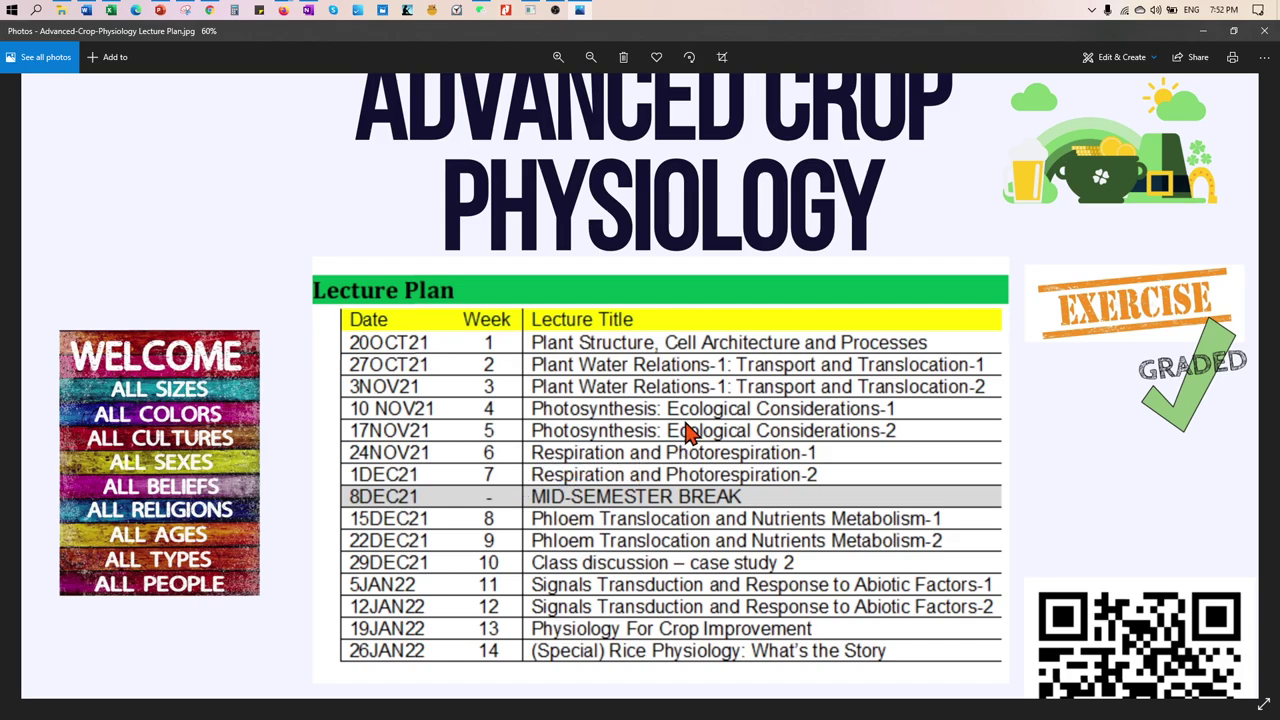
pyautogui.scroll(-3, 690, 432)
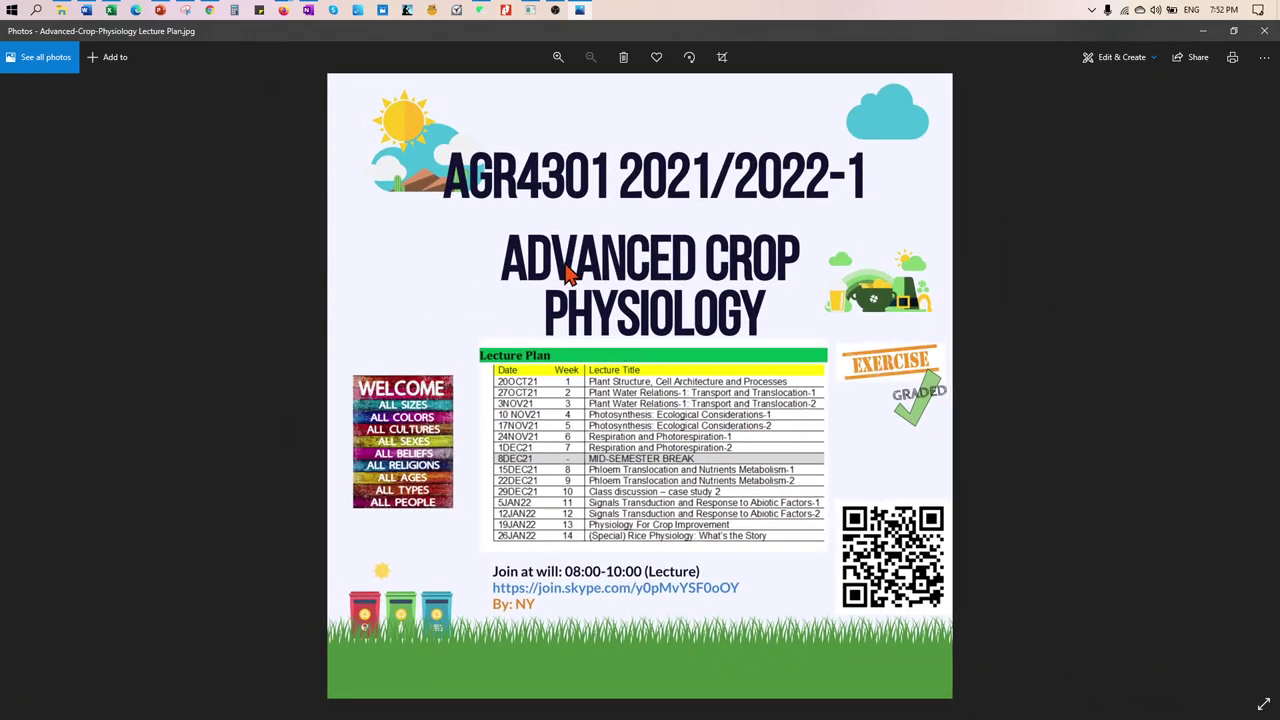
pyautogui.click(210, 15)
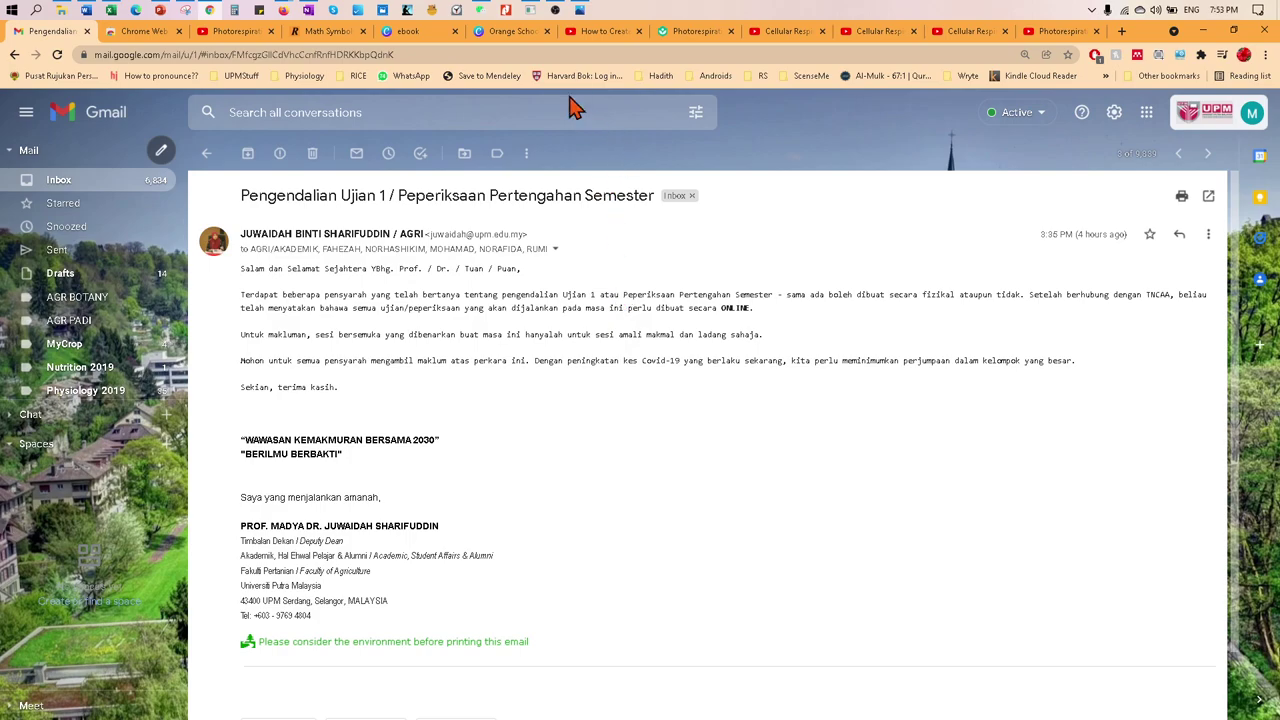
# - Switch to the 'General Instructions Guidelines AGR4301 Sem1 2021' Word document
pyautogui.click(86, 10)
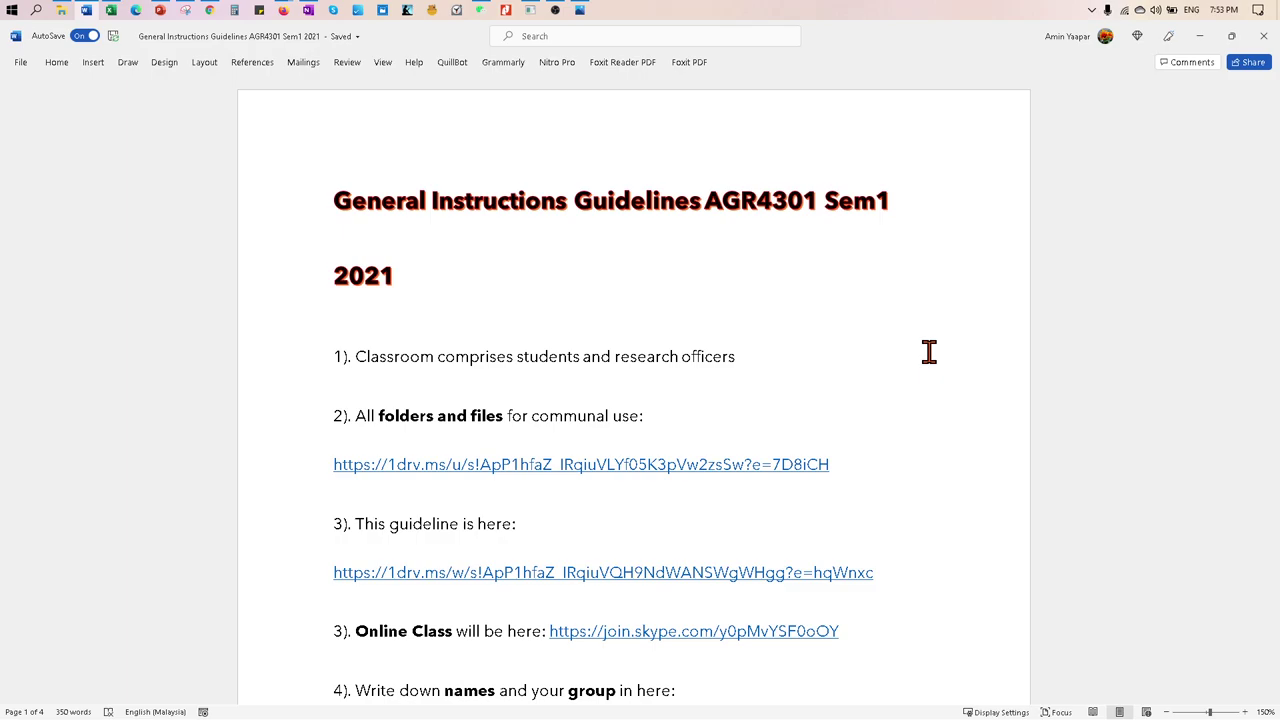
pyautogui.click(580, 11)
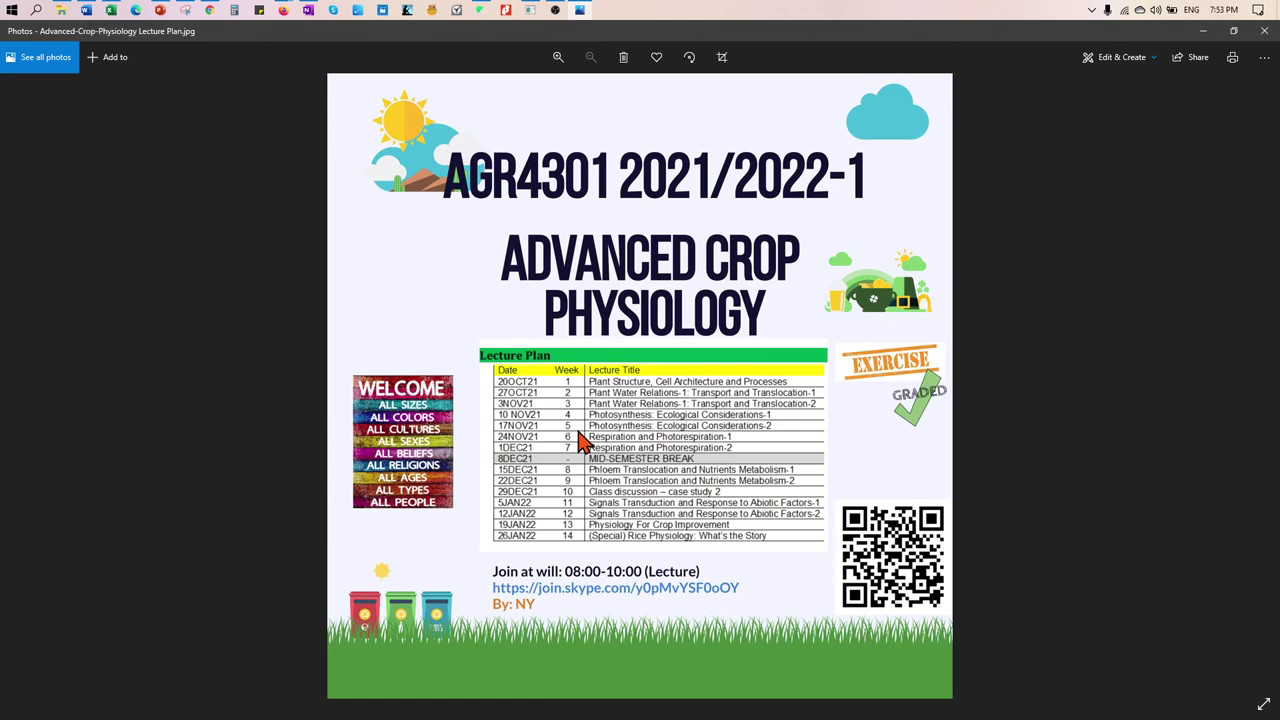
pyautogui.click(86, 10)
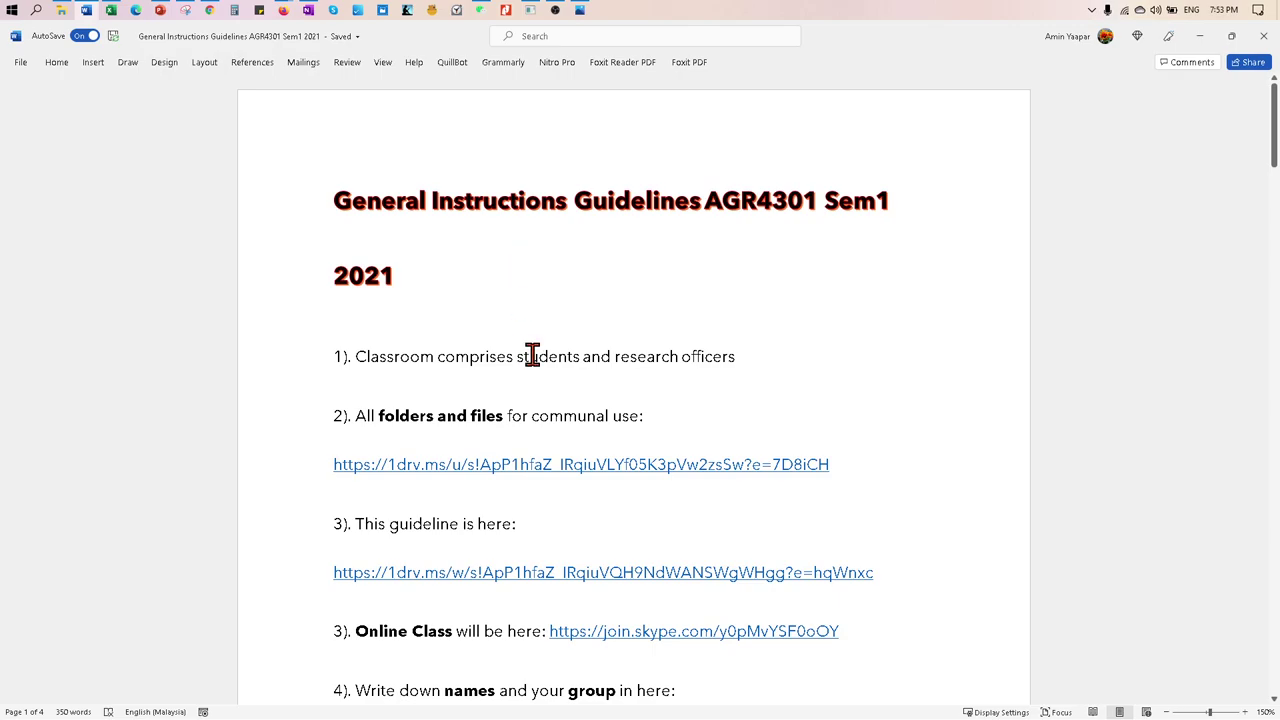
pyautogui.scroll(-1, 534, 354)
pyautogui.scroll(-1, 543, 357)
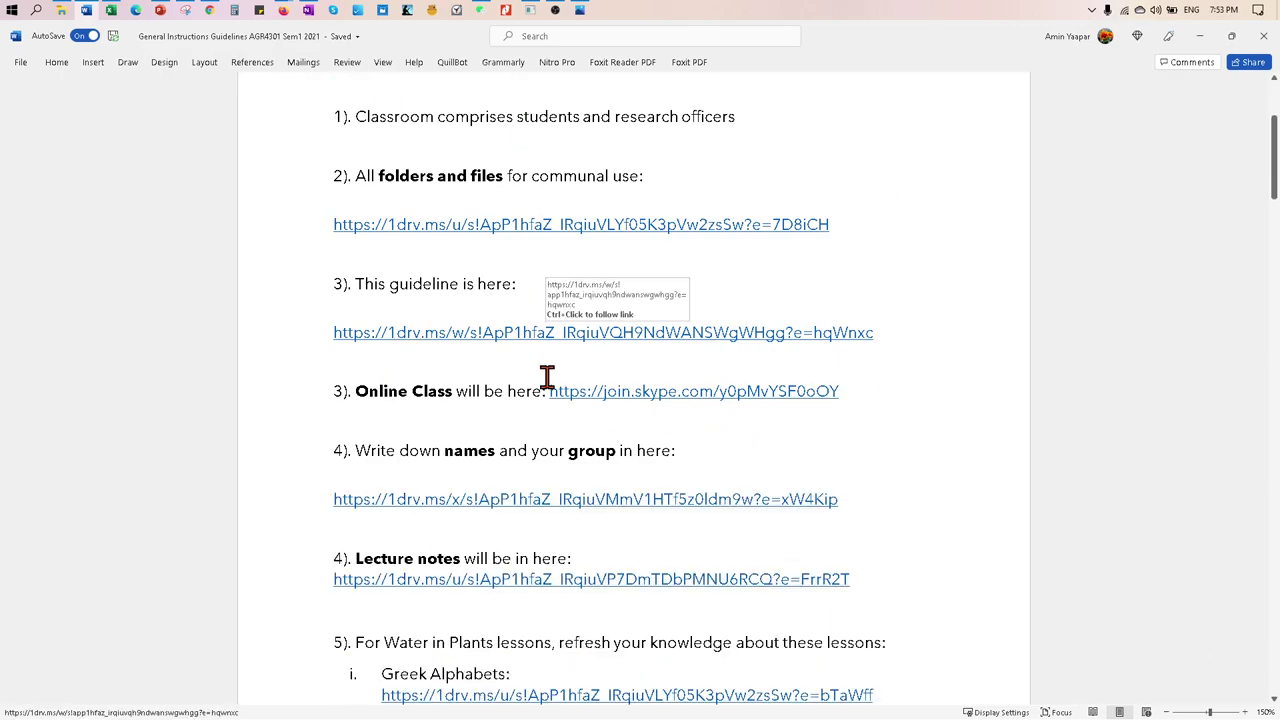
pyautogui.scroll(-8, 548, 390)
pyautogui.scroll(-8, 554, 397)
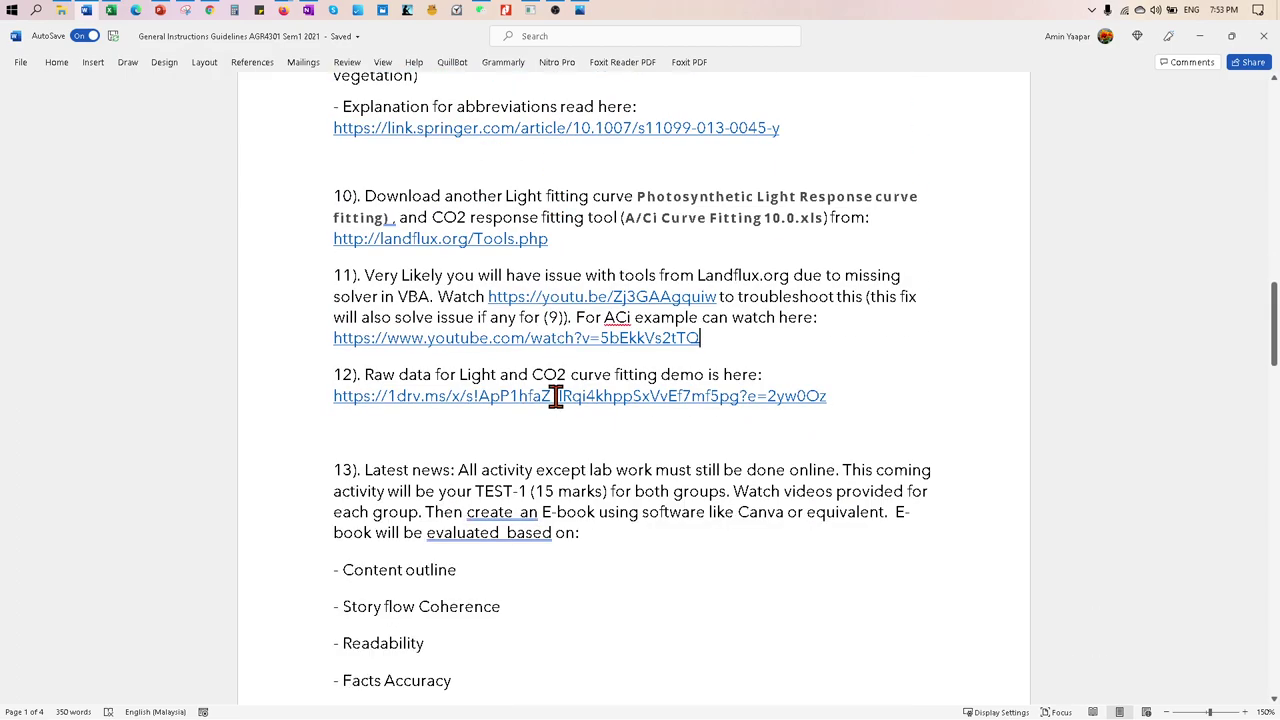
pyautogui.scroll(1, 579, 360)
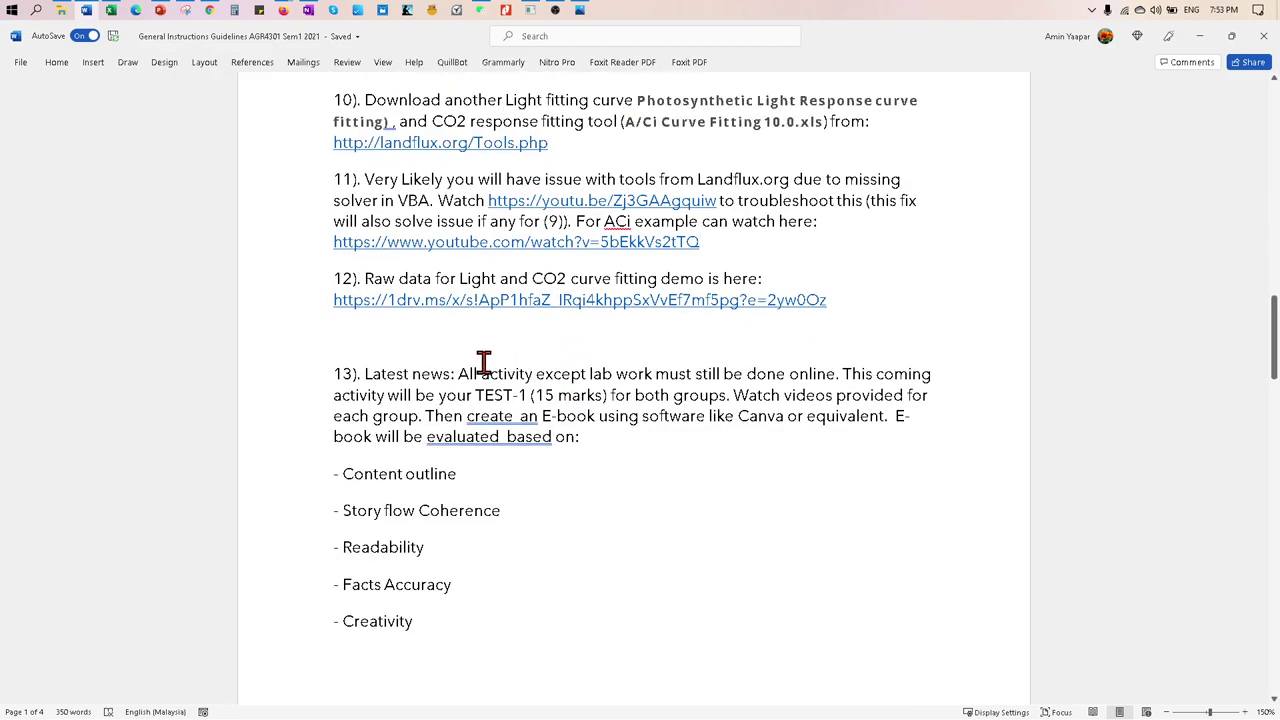
pyautogui.scroll(1, 381, 371)
pyautogui.scroll(-4, 334, 554)
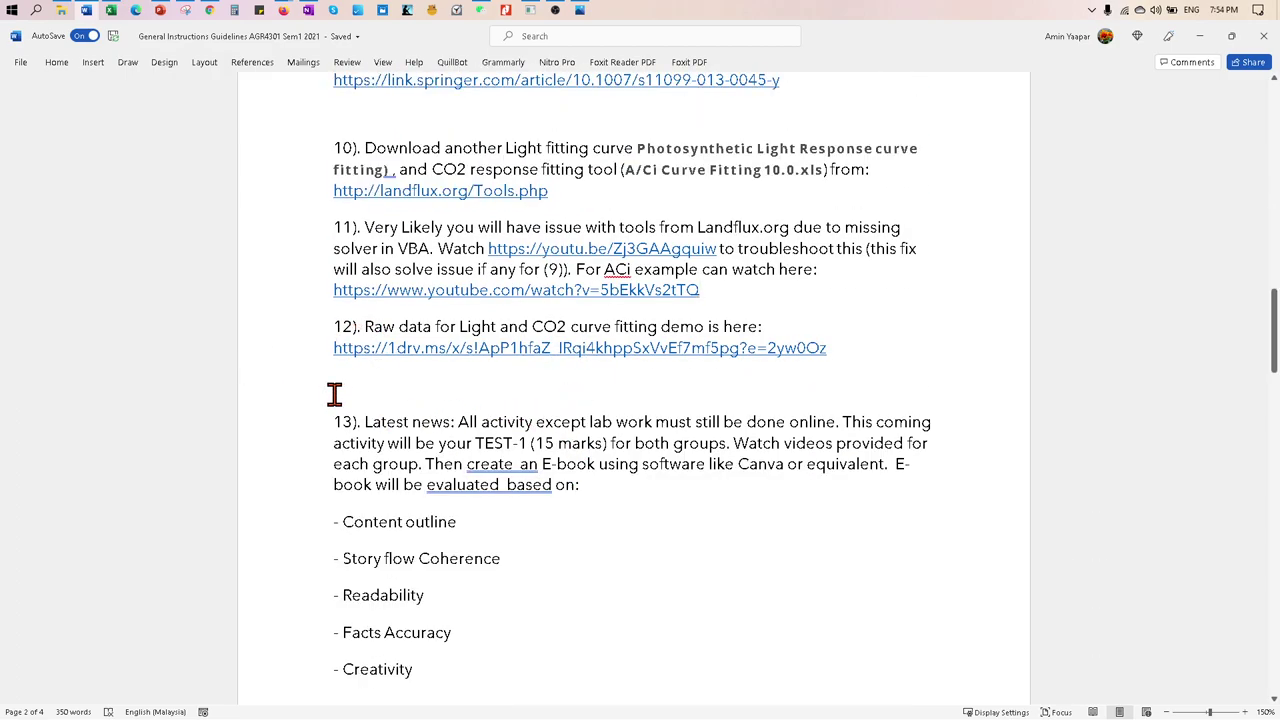
pyautogui.scroll(1, 426, 246)
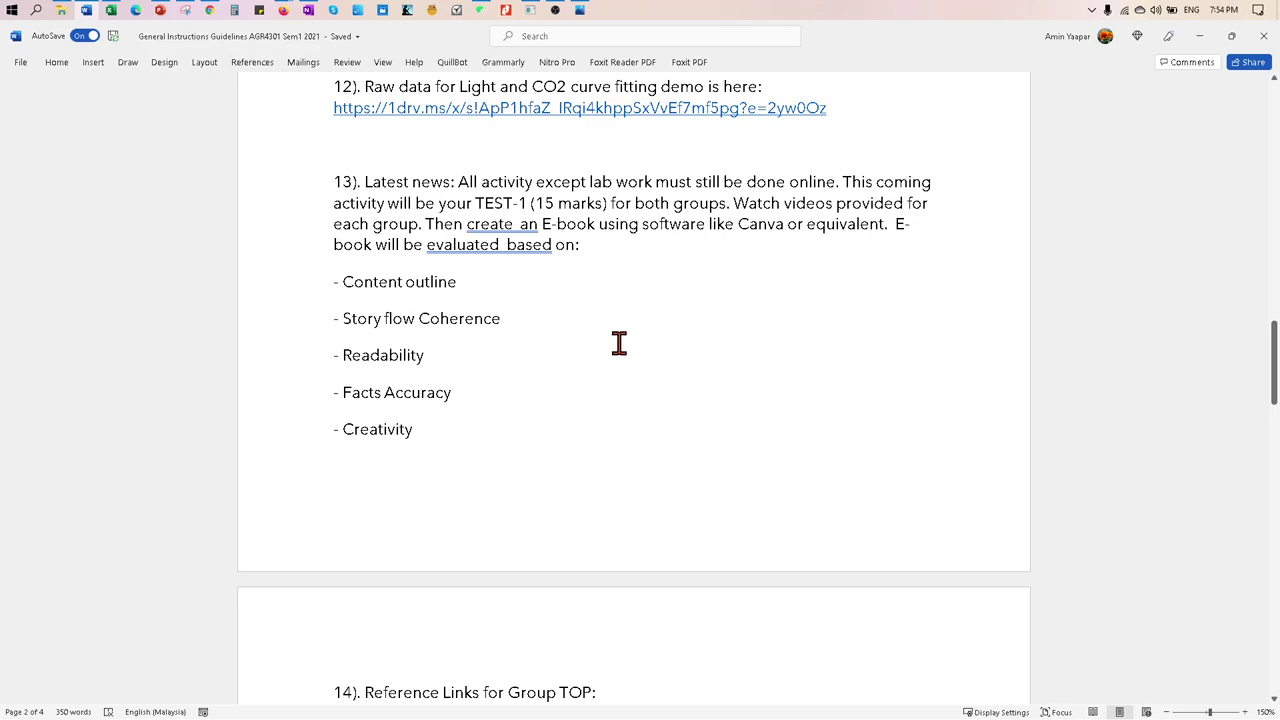
pyautogui.scroll(-2, 616, 356)
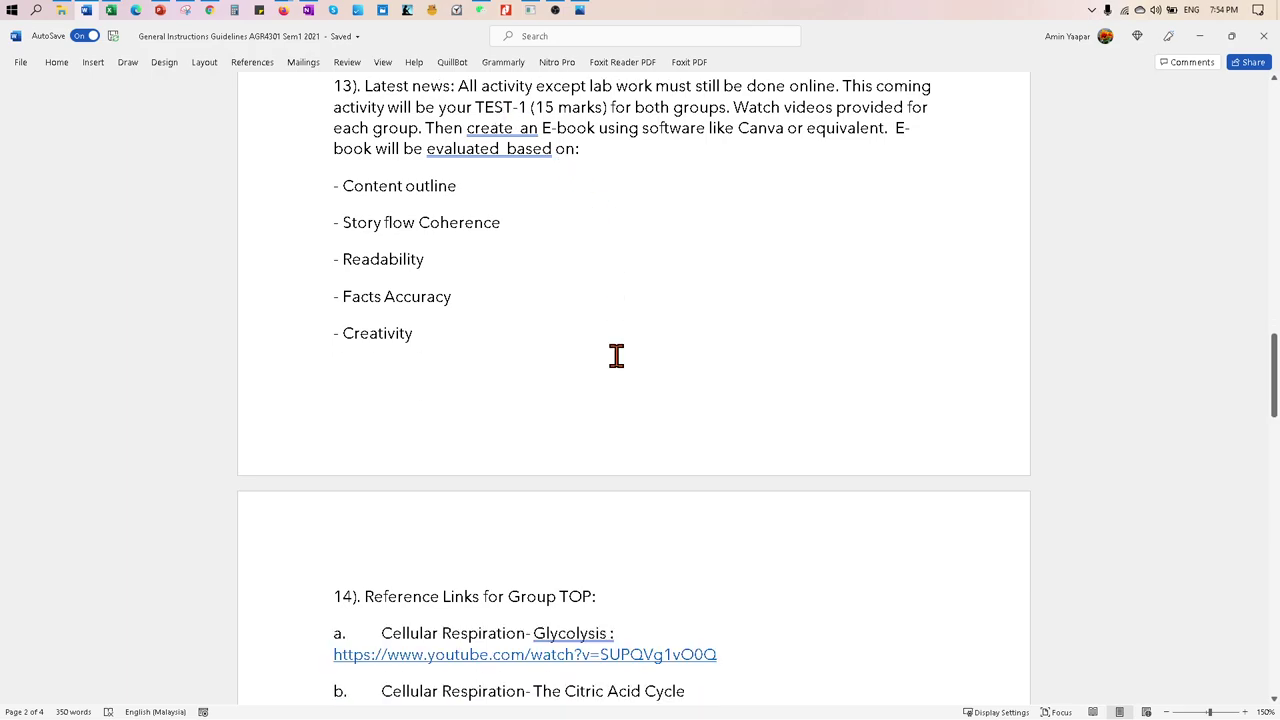
pyautogui.scroll(-3, 616, 356)
pyautogui.scroll(4, 616, 356)
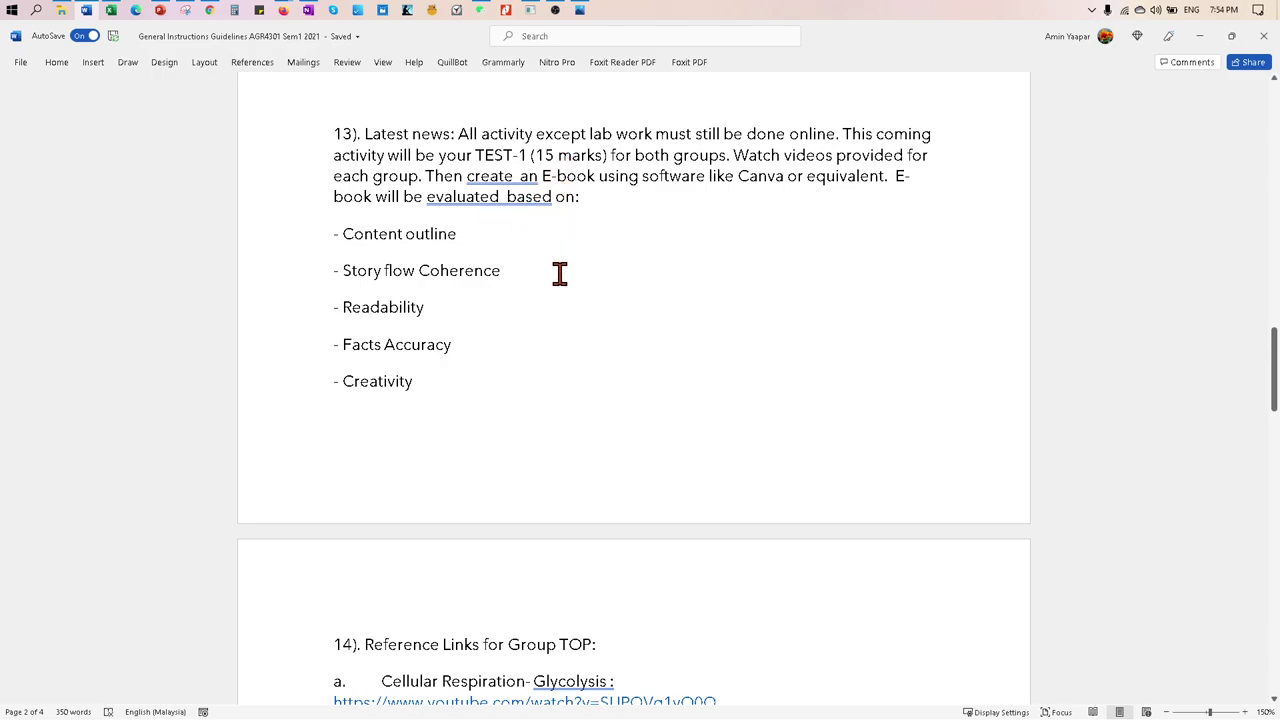
pyautogui.scroll(-1, 559, 273)
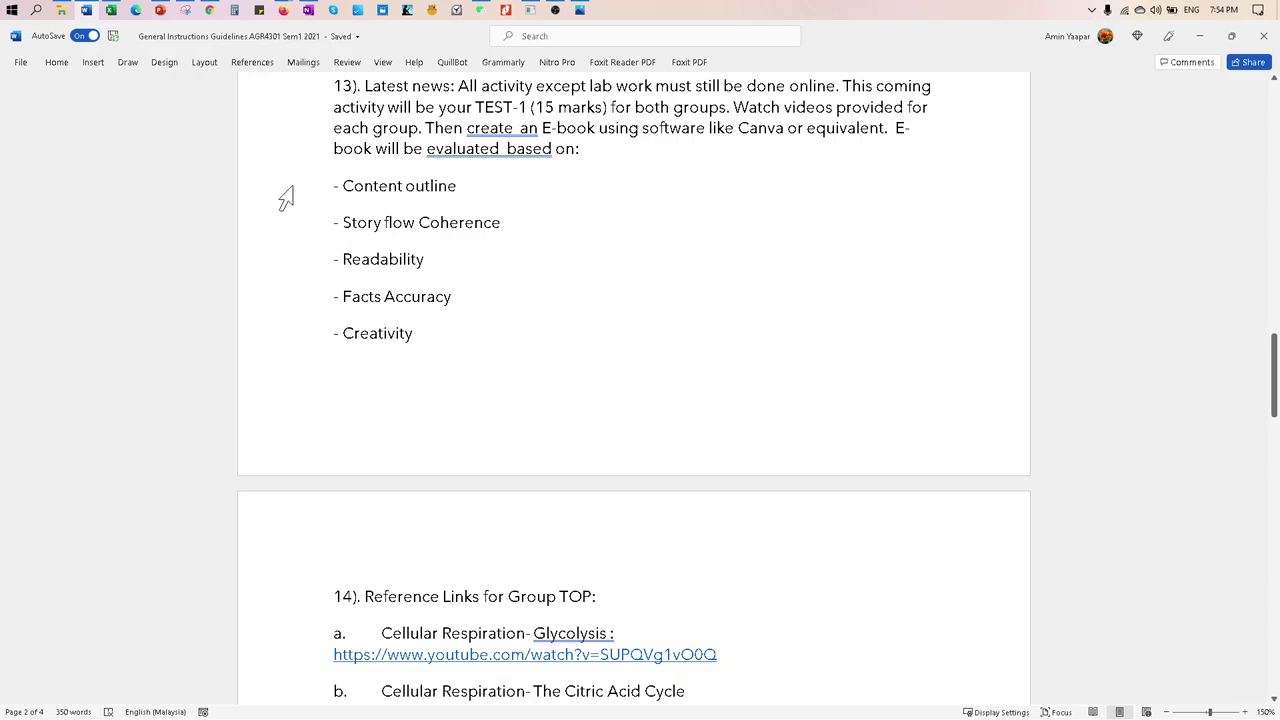
pyautogui.scroll(-3, 560, 368)
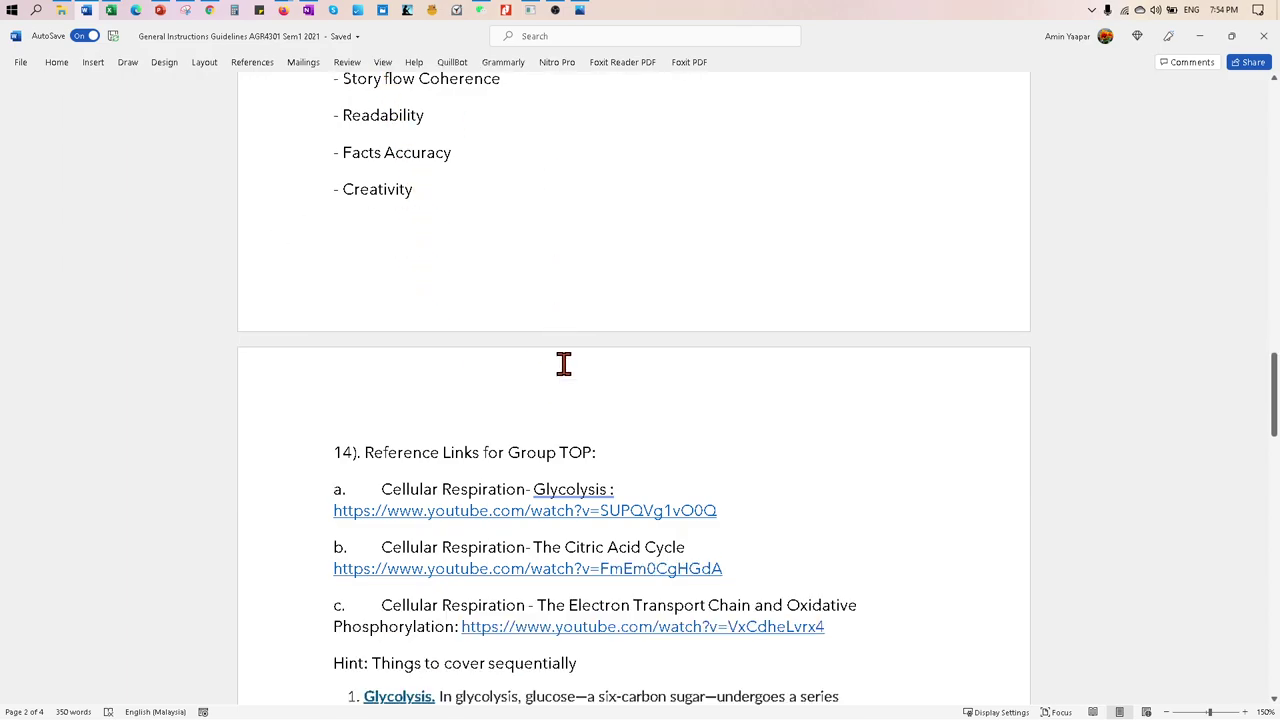
pyautogui.scroll(3, 565, 345)
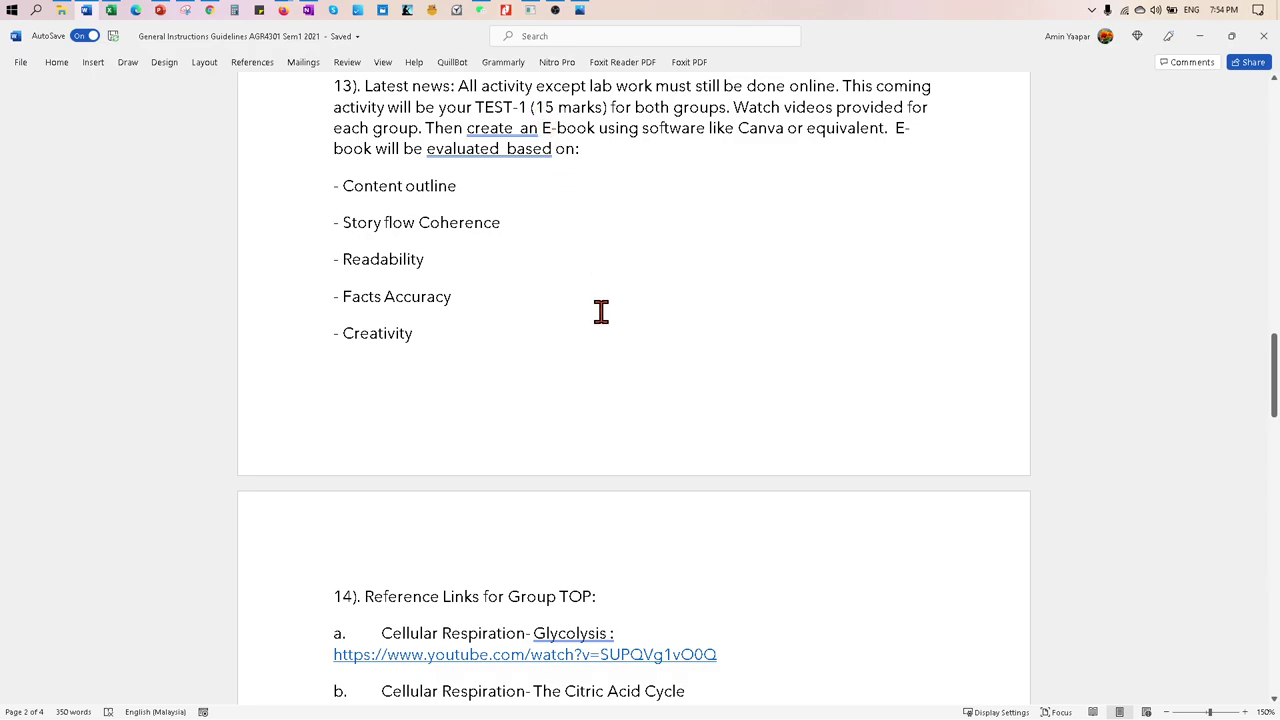
pyautogui.scroll(-4, 601, 314)
pyautogui.scroll(-5, 604, 332)
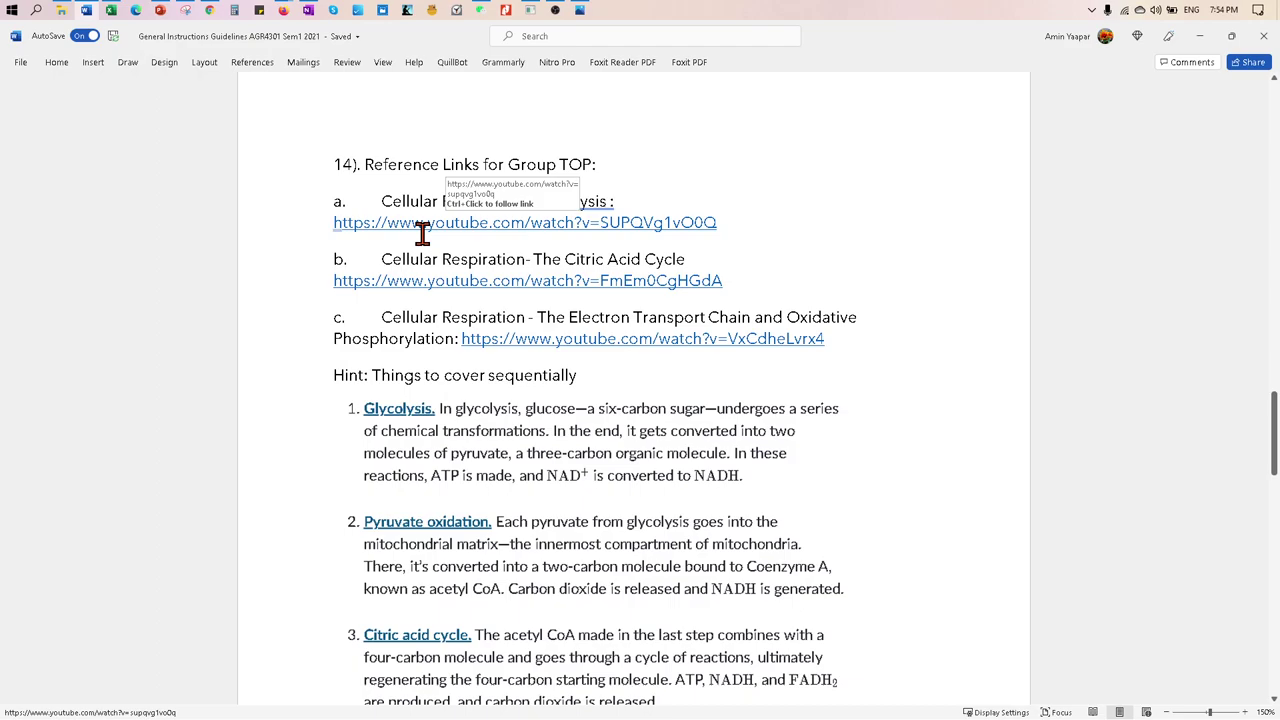
pyautogui.scroll(-1, 356, 200)
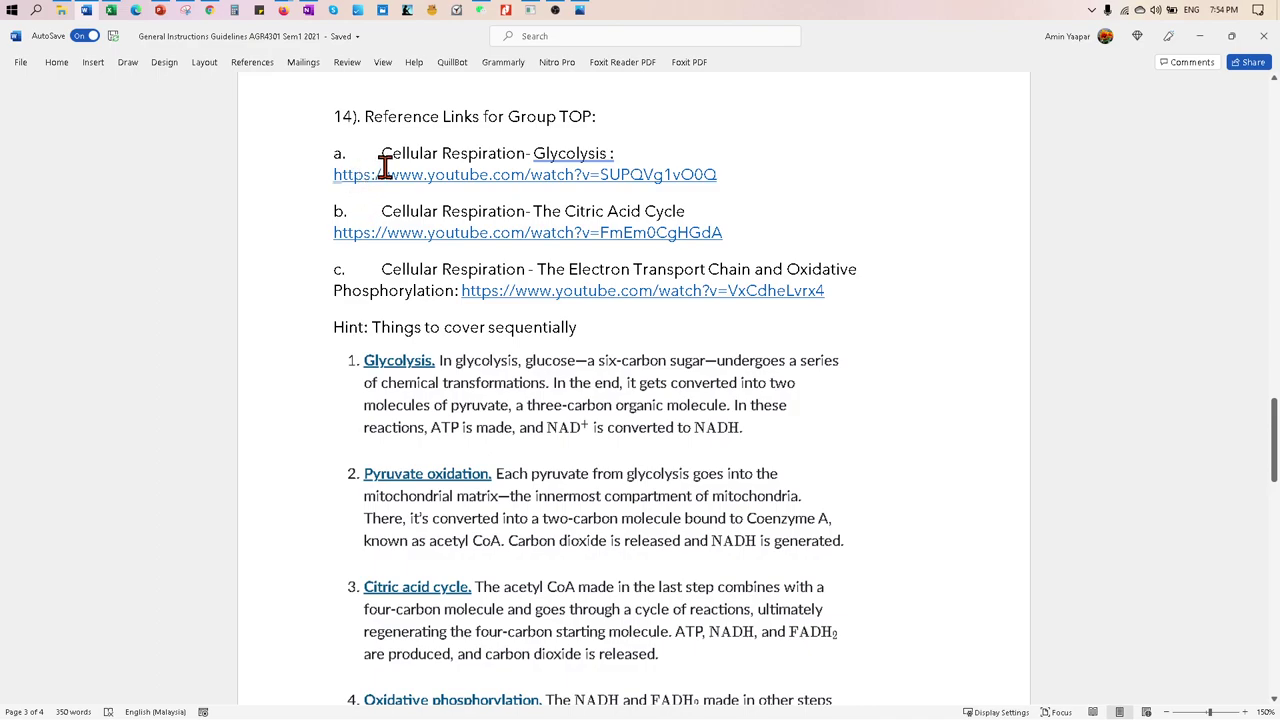
pyautogui.scroll(-4, 362, 190)
pyautogui.scroll(-10, 491, 391)
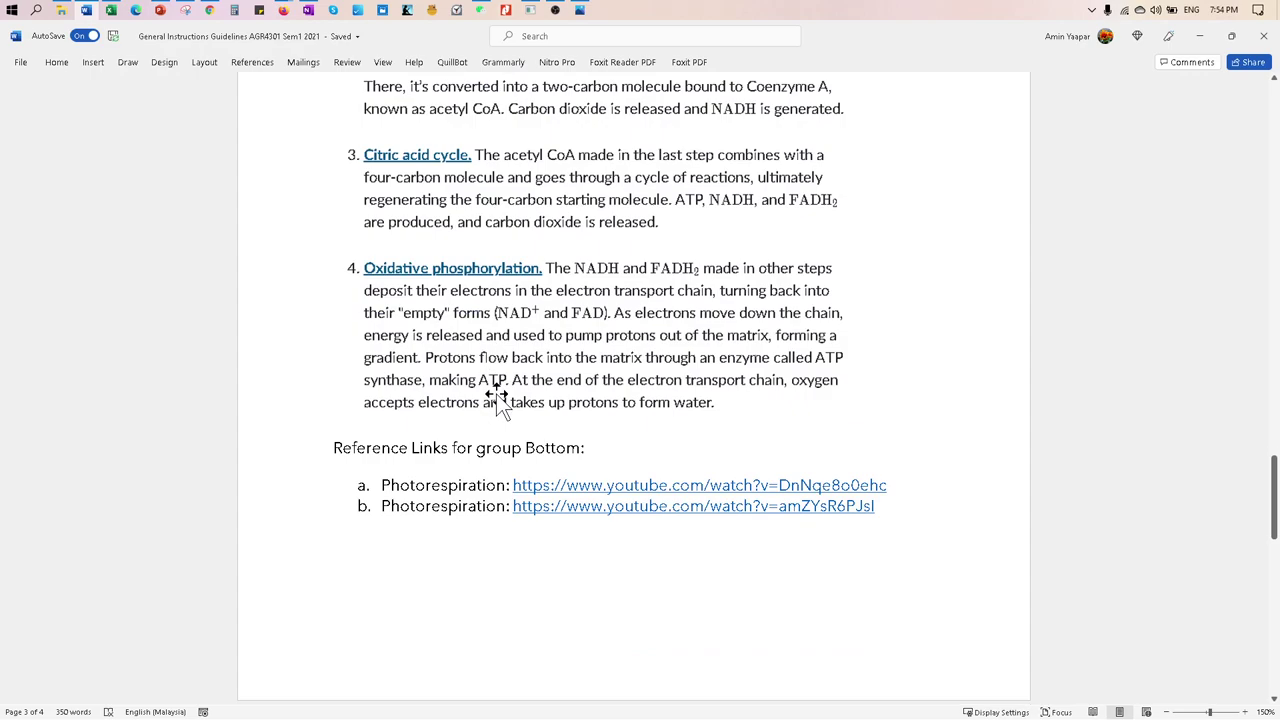
pyautogui.scroll(11, 496, 393)
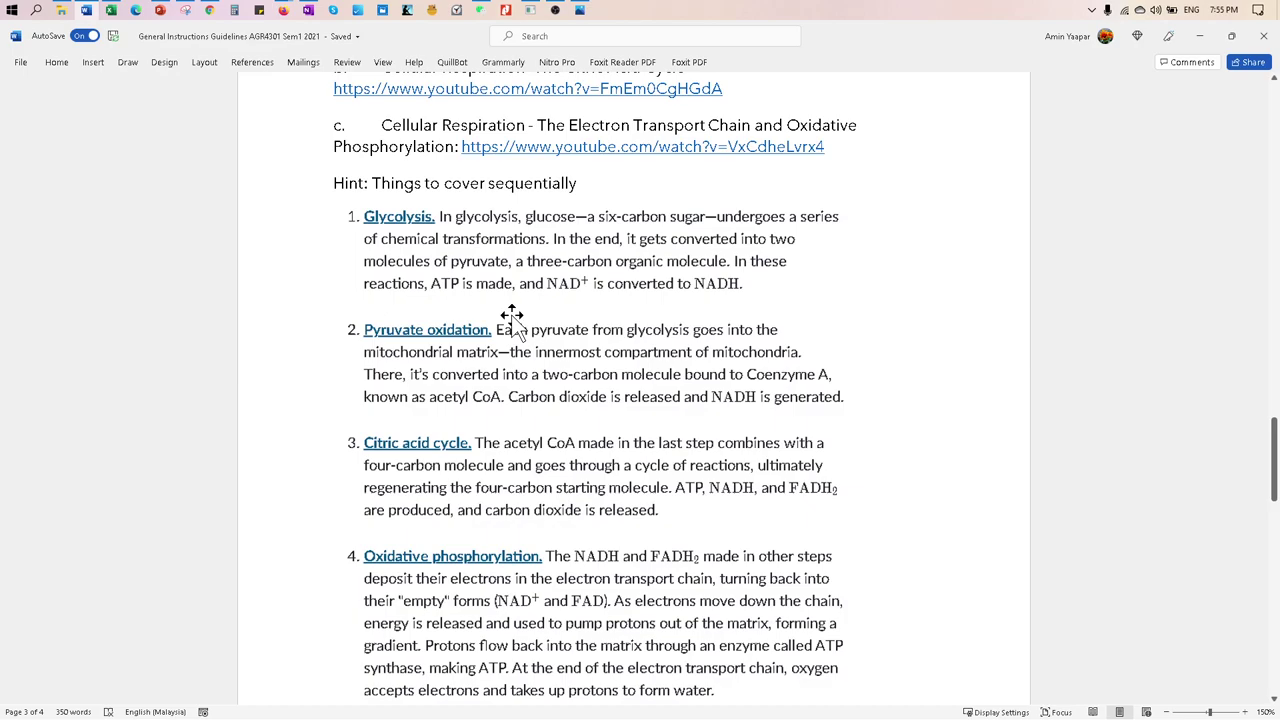
pyautogui.scroll(-17, 511, 322)
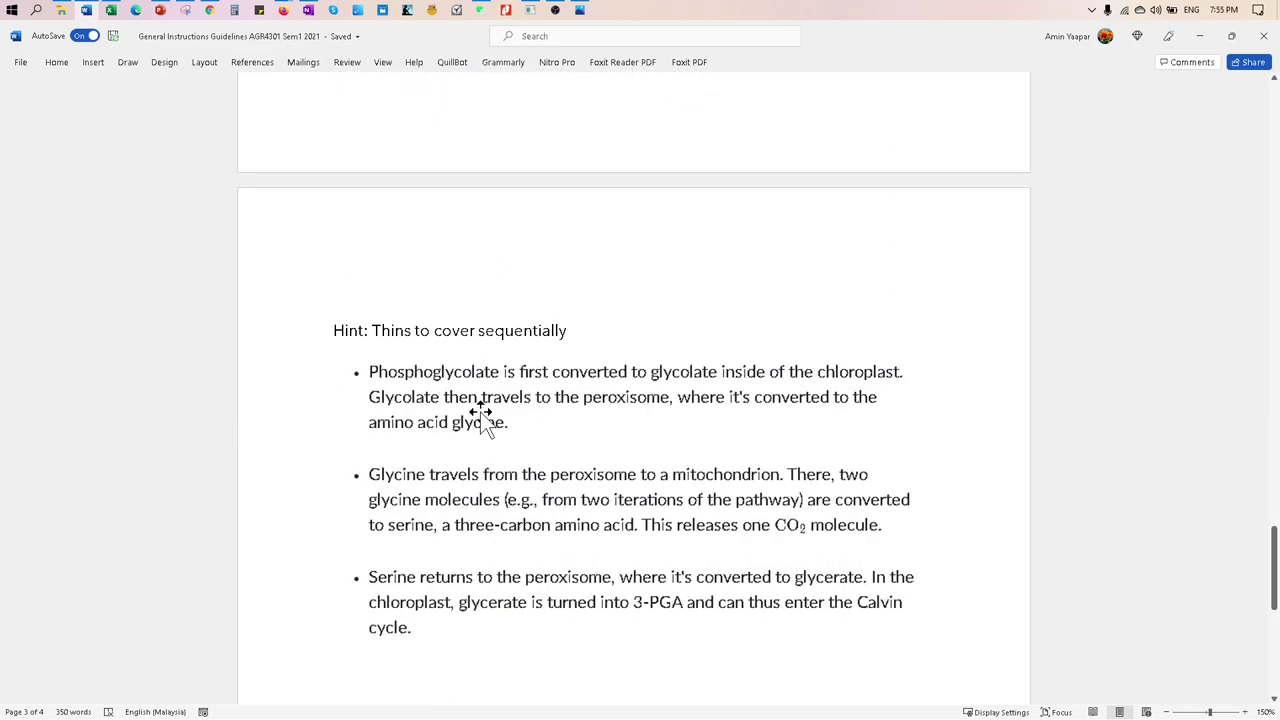
pyautogui.scroll(-3, 481, 413)
pyautogui.scroll(15, 481, 413)
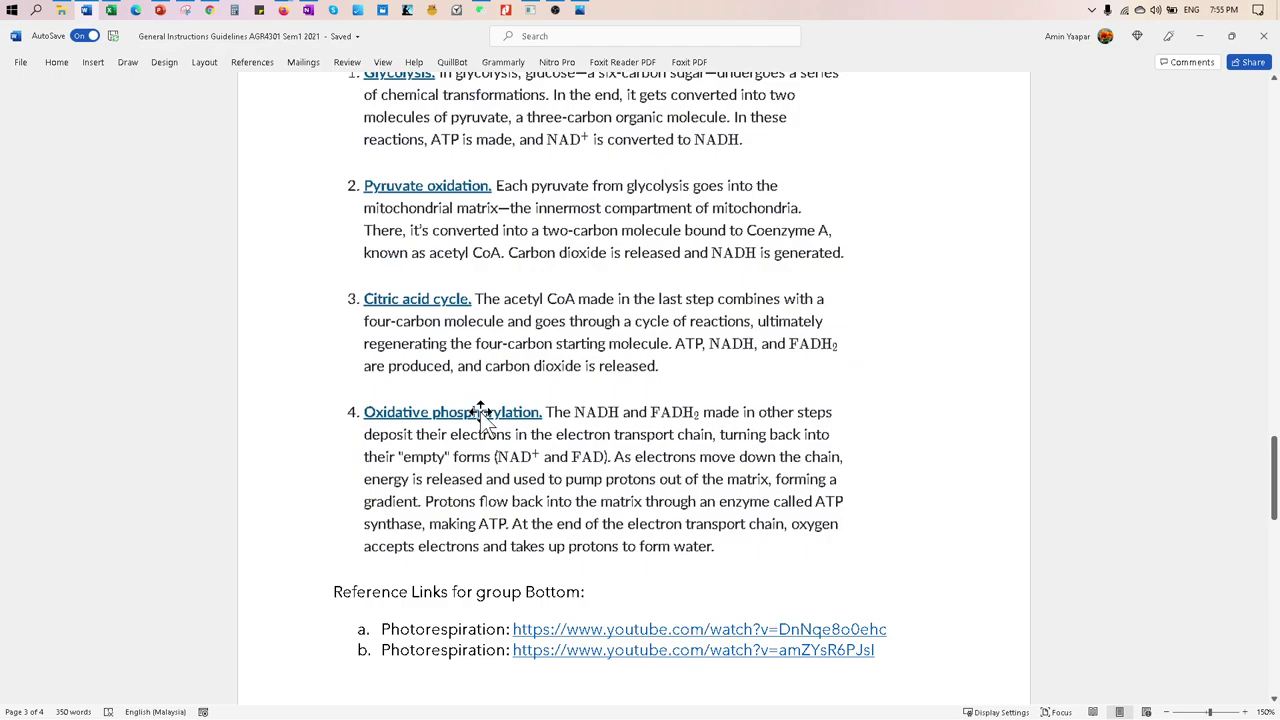
pyautogui.scroll(7, 481, 413)
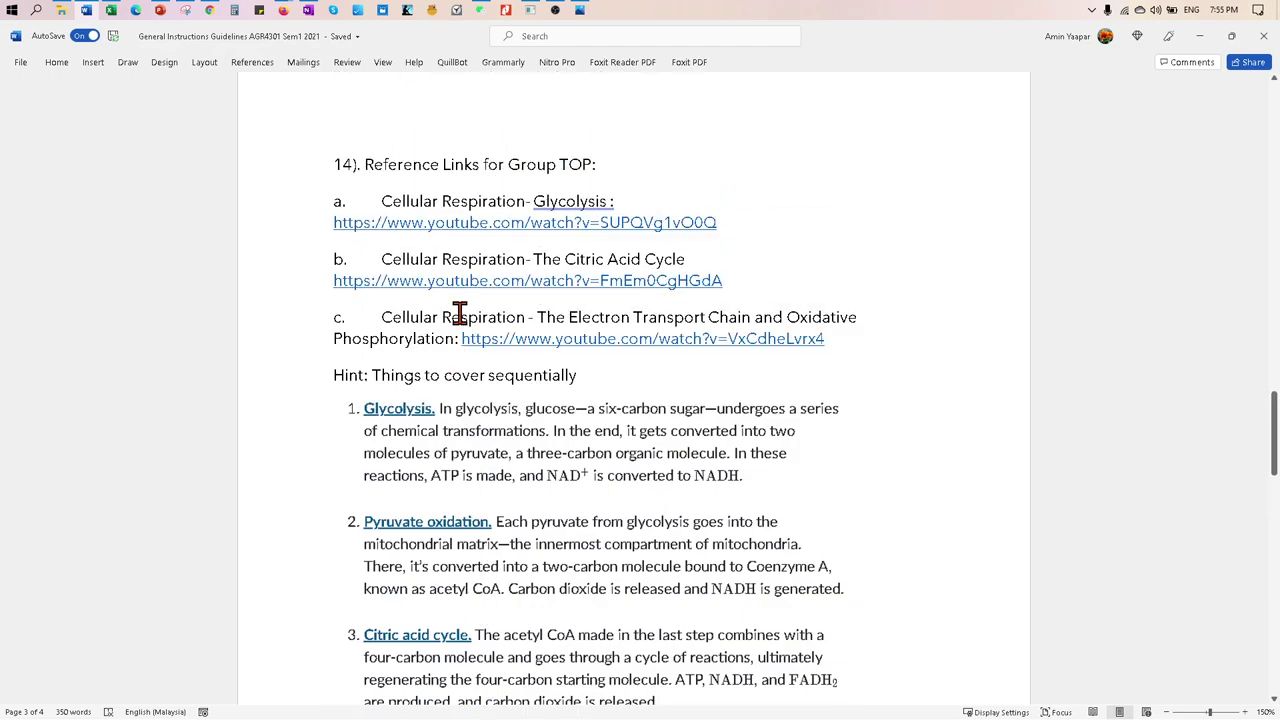
pyautogui.scroll(11, 459, 313)
pyautogui.scroll(-12, 459, 313)
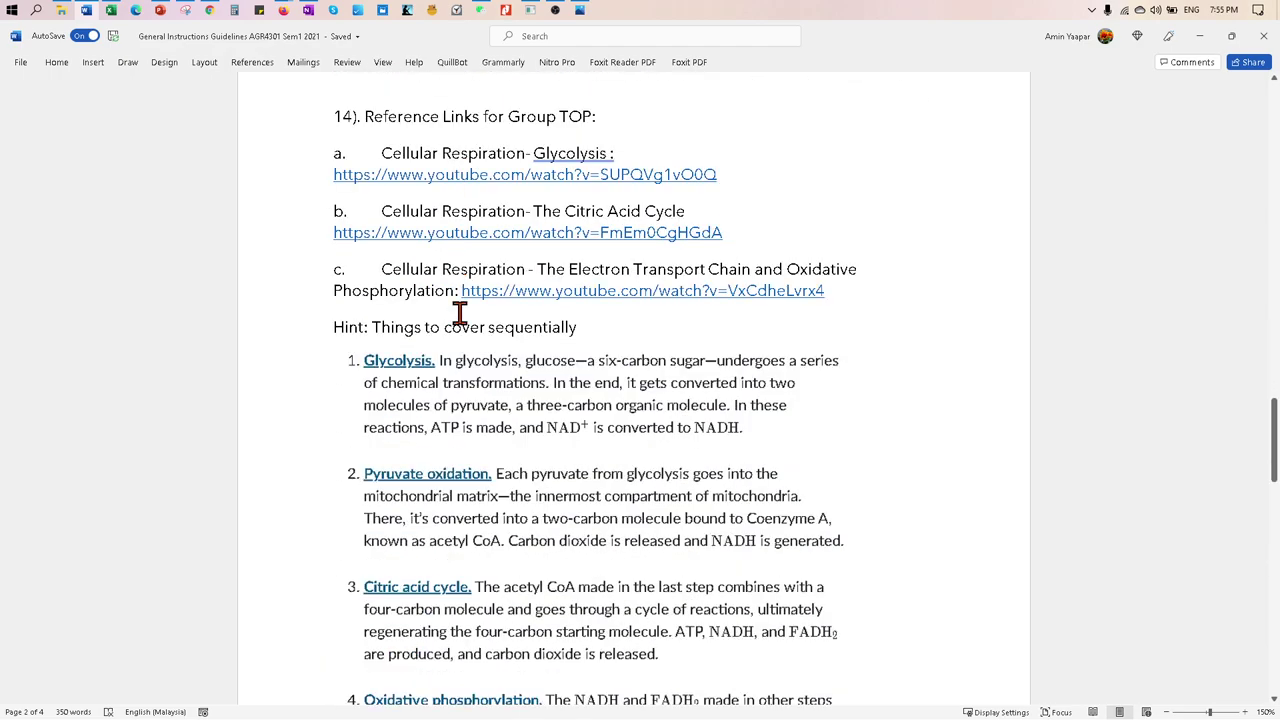
pyautogui.scroll(-13, 459, 313)
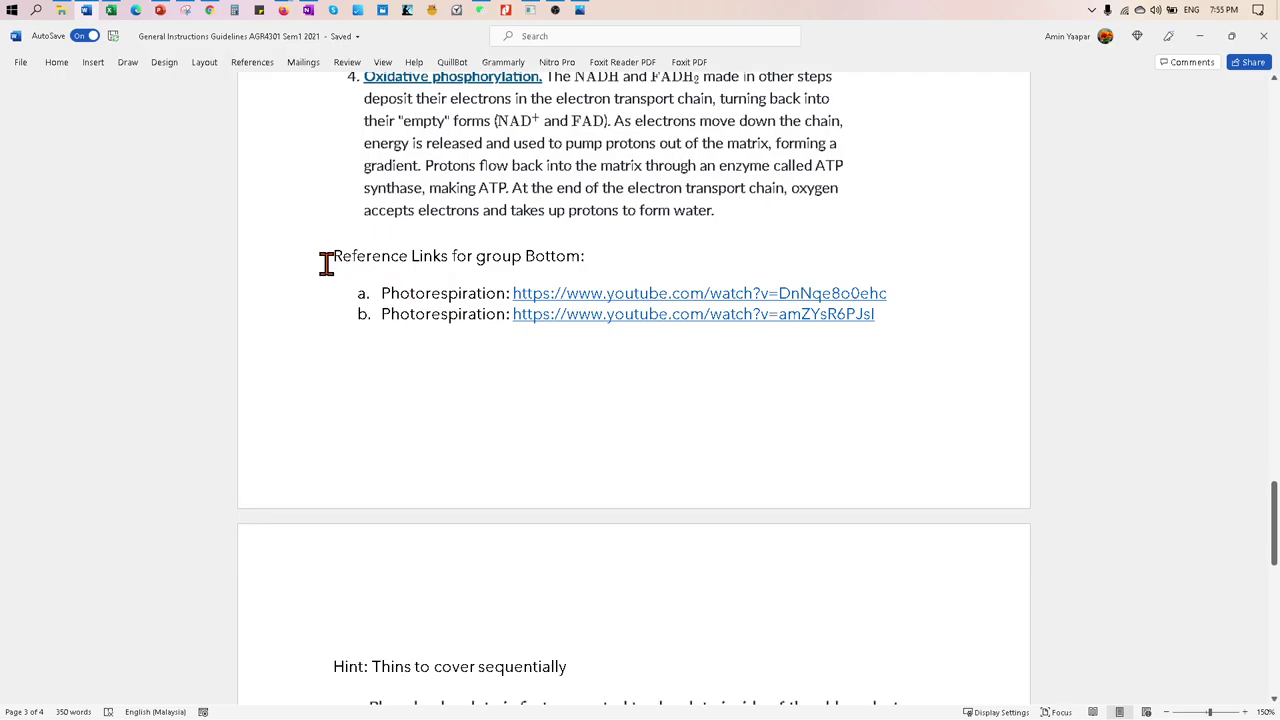
pyautogui.click(327, 260)
pyautogui.write('15')
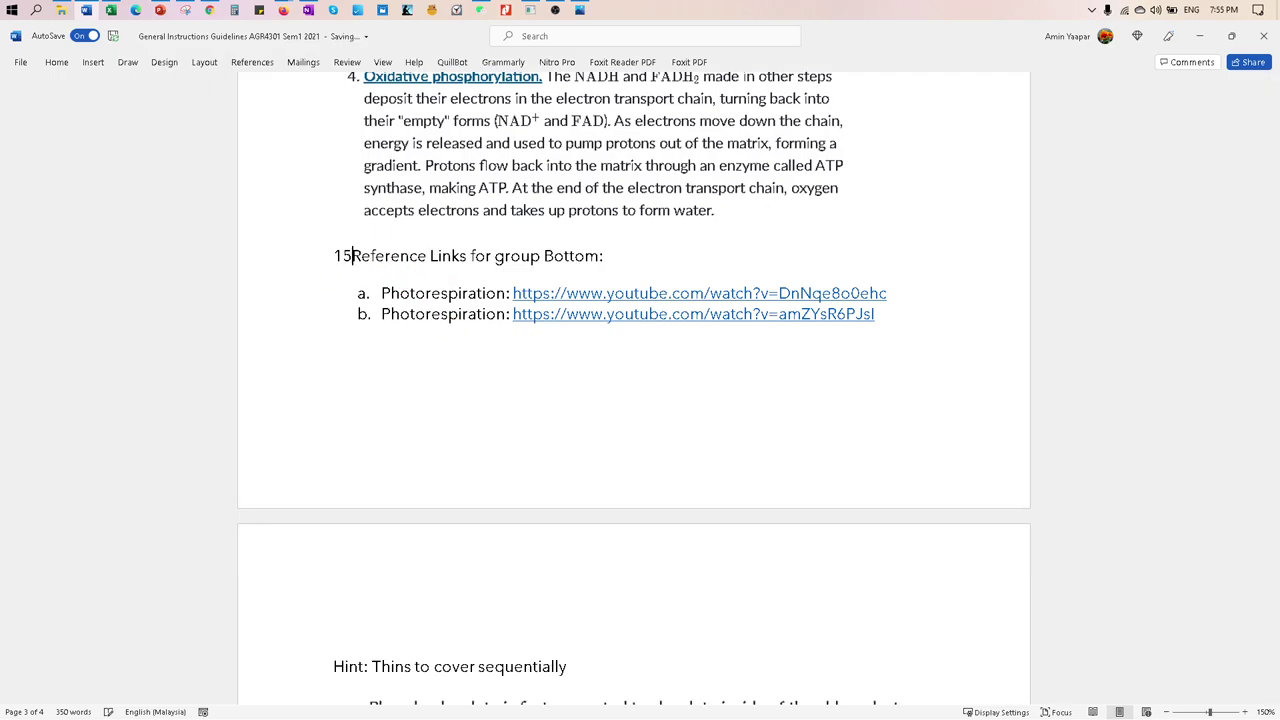
pyautogui.write(').')
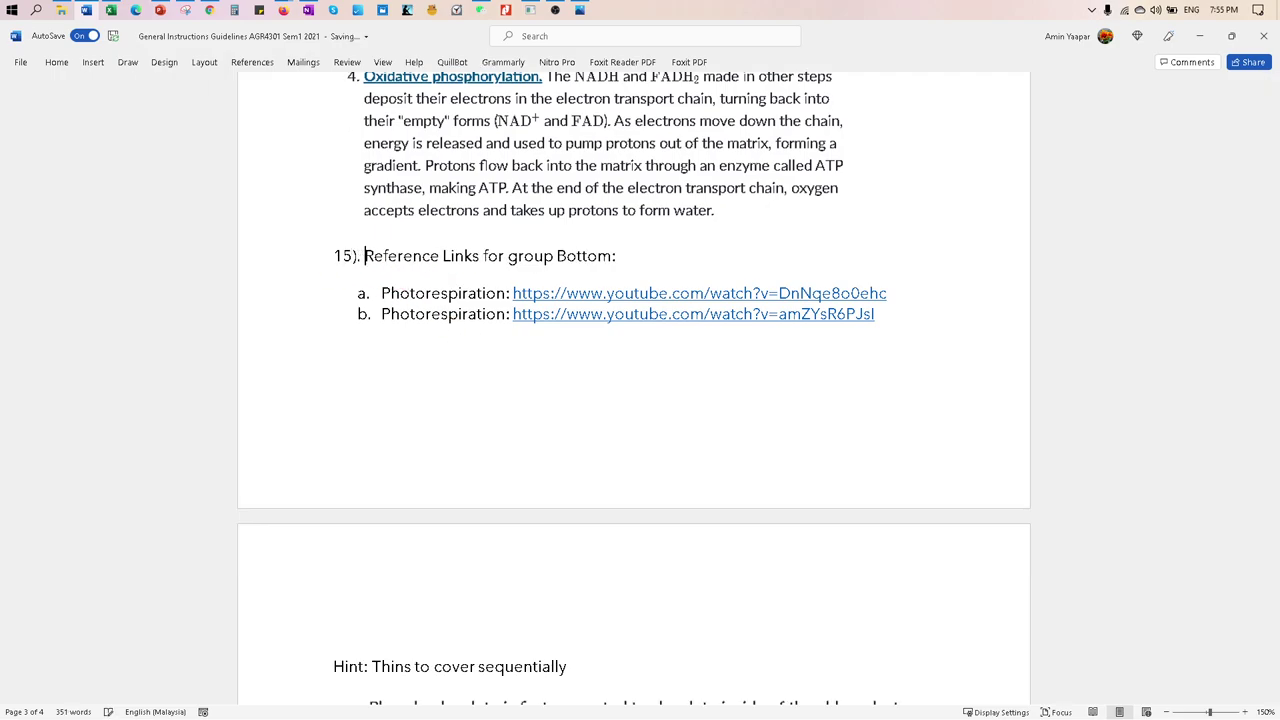
pyautogui.scroll(-12, 474, 343)
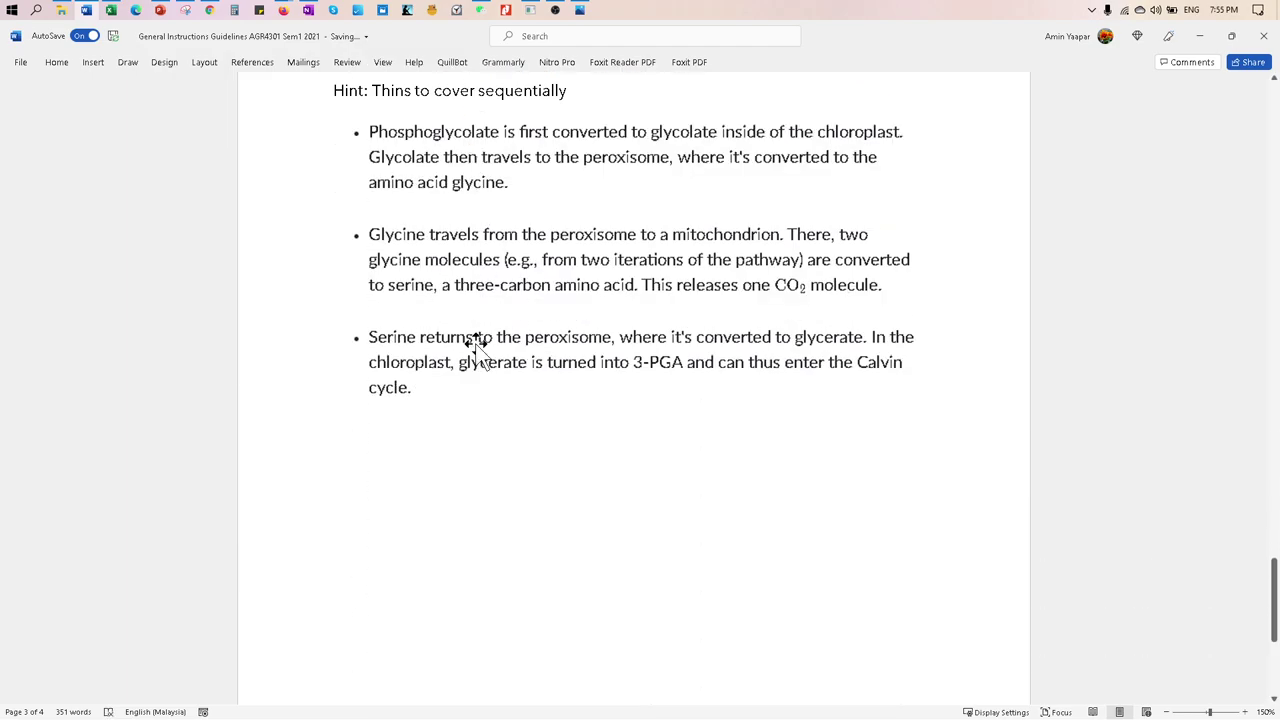
pyautogui.scroll(4, 474, 343)
pyautogui.scroll(12, 474, 343)
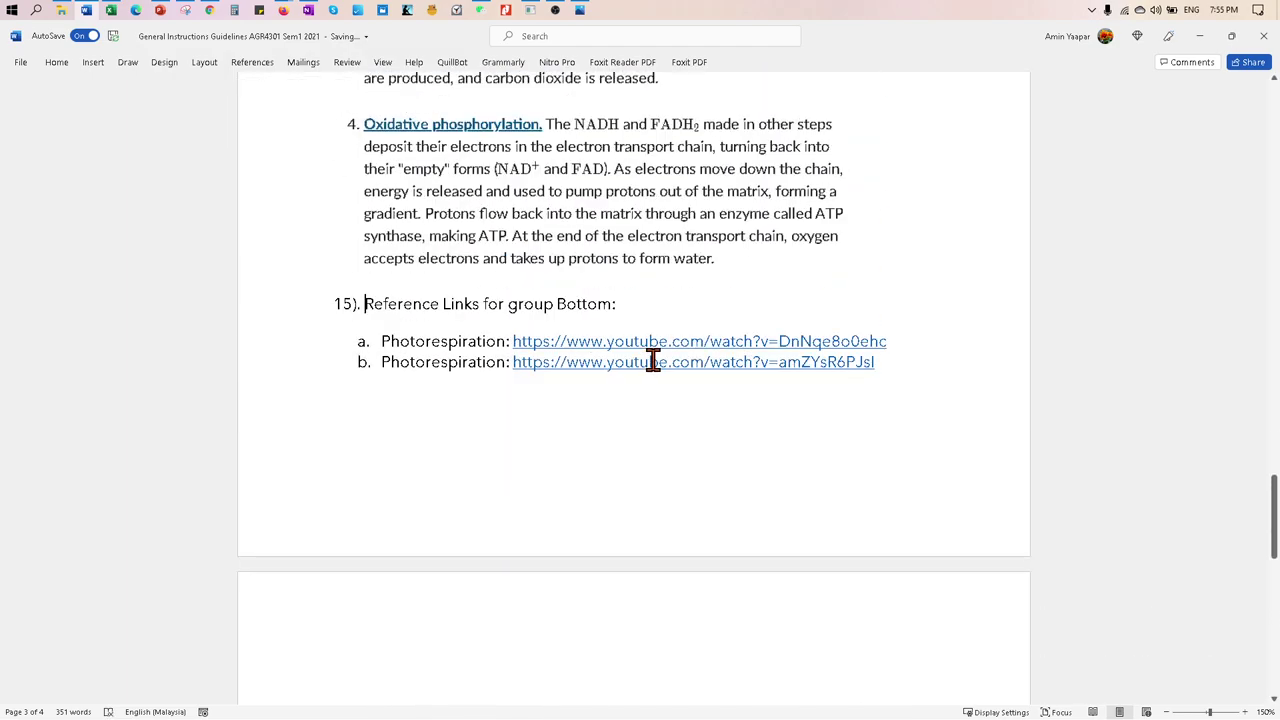
pyautogui.scroll(5, 653, 358)
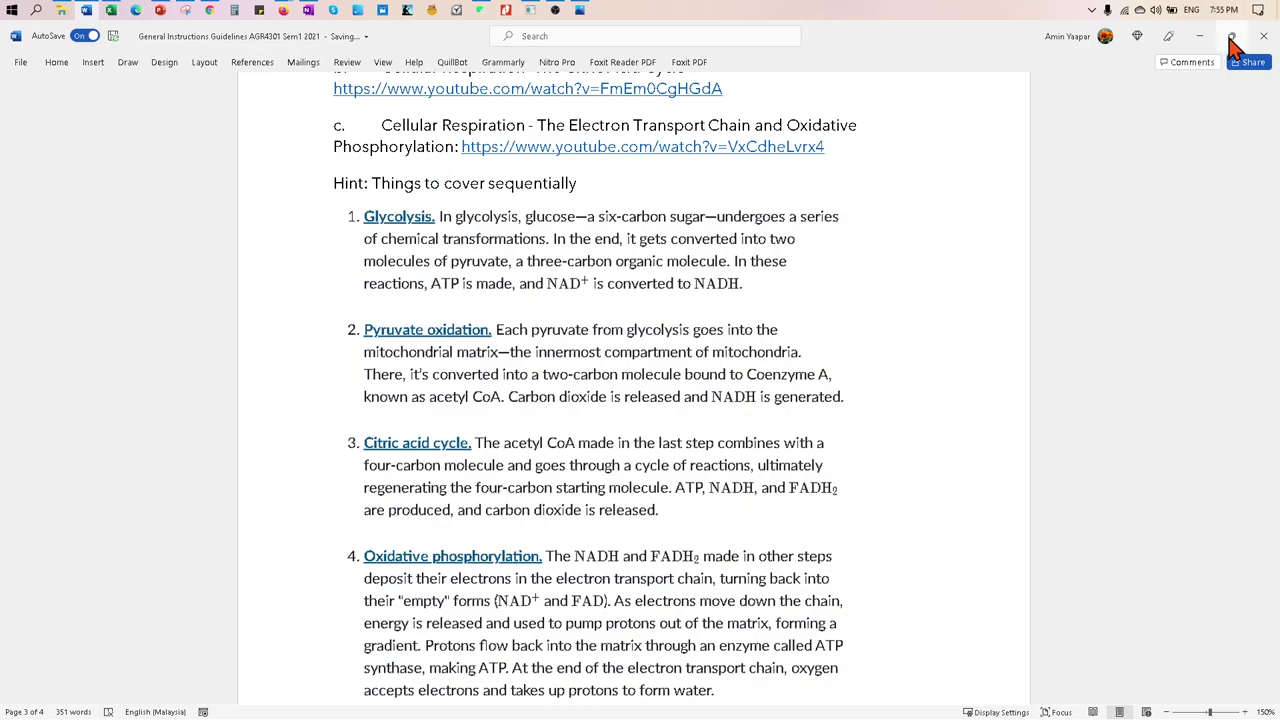
pyautogui.scroll(3, 937, 251)
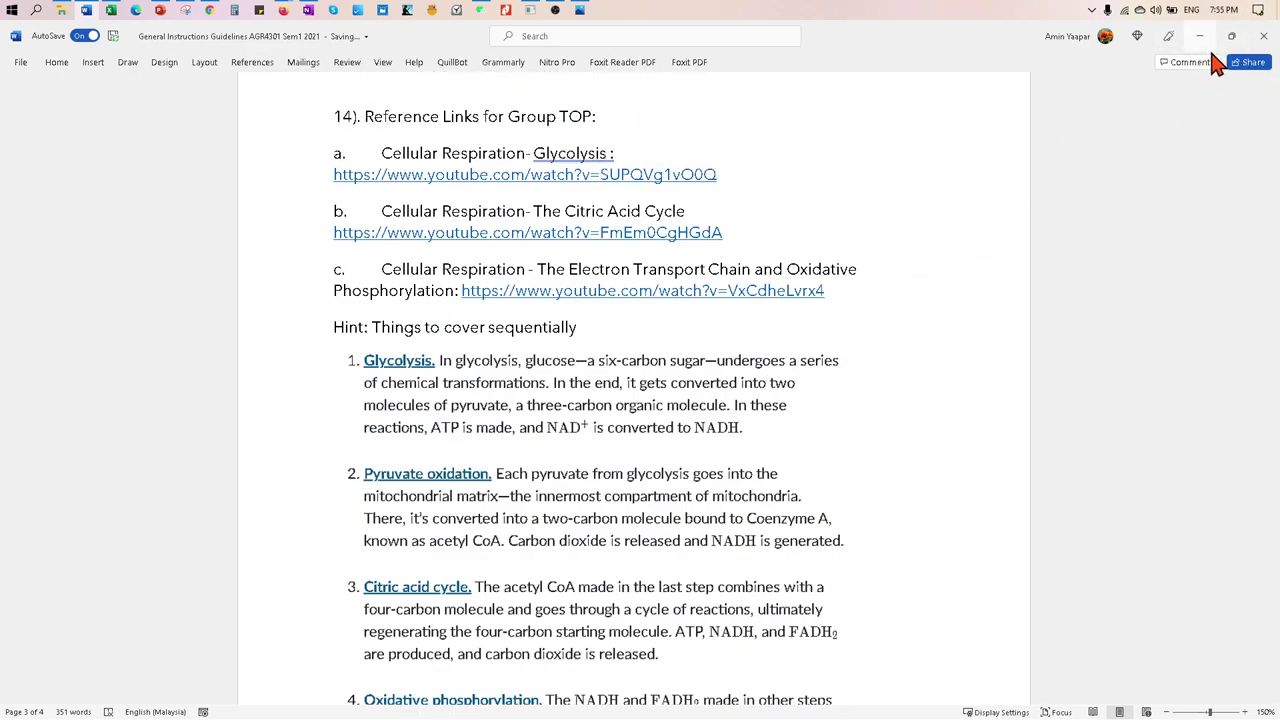
pyautogui.scroll(1, 657, 277)
pyautogui.scroll(-2, 657, 280)
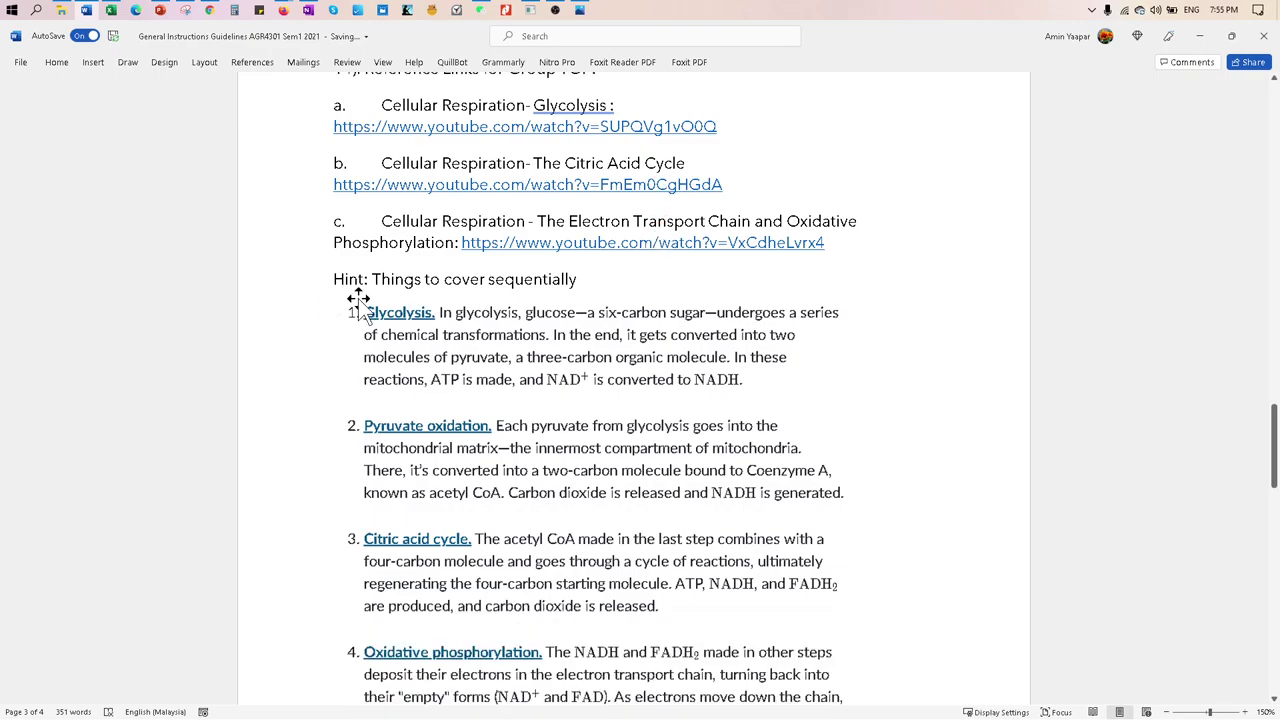
pyautogui.scroll(1, 395, 234)
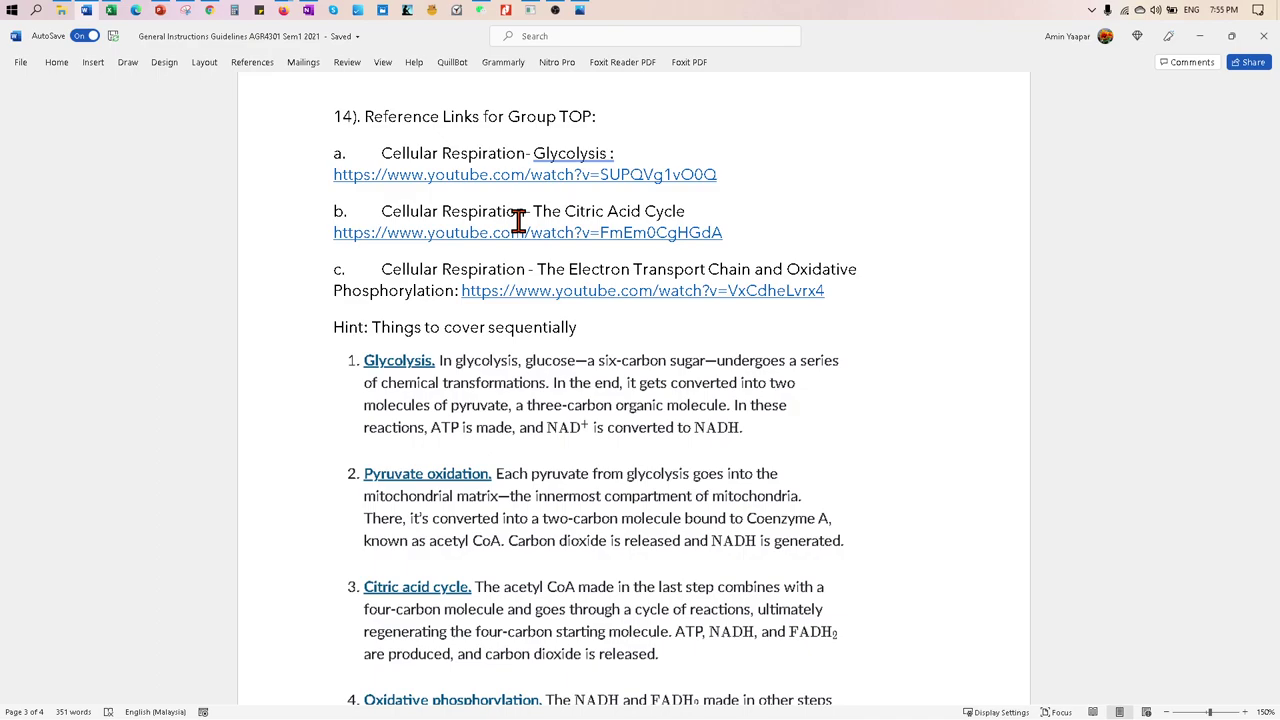
pyautogui.scroll(-1, 519, 221)
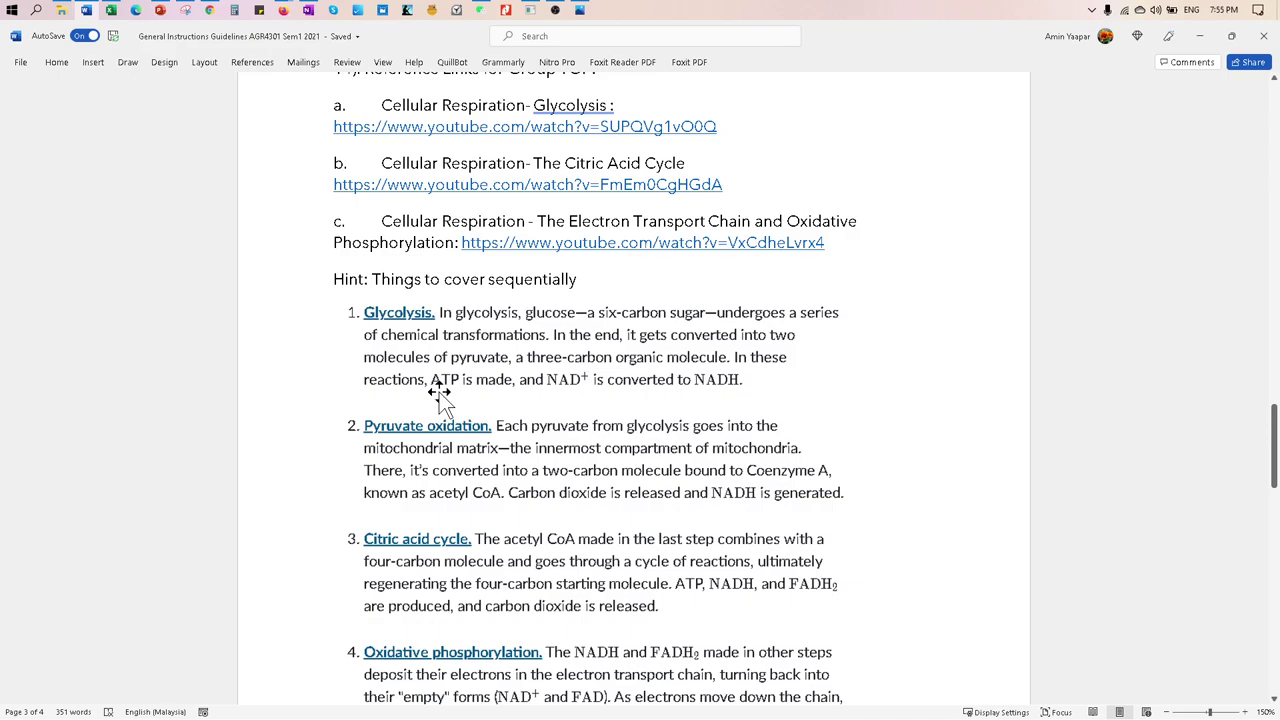
pyautogui.scroll(1, 440, 392)
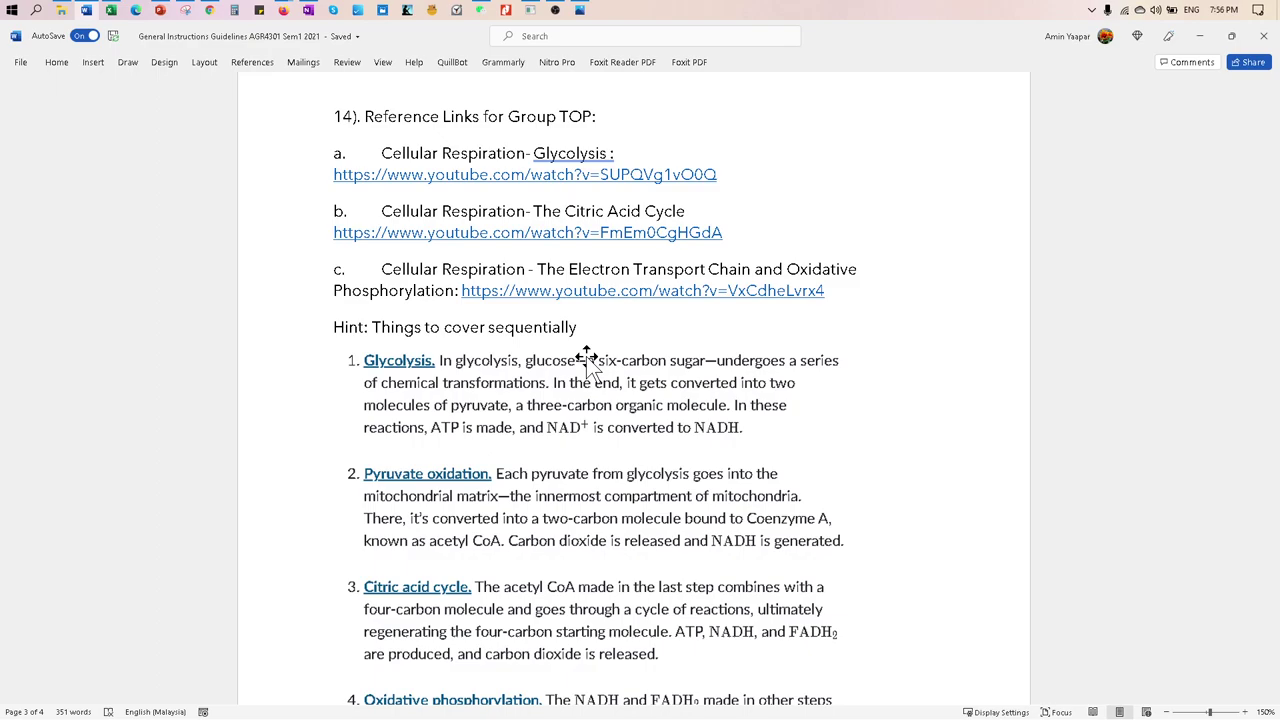
# - Scroll back to section 14 and select its '14). Reference Links for Group TOP:' heading line
pyautogui.scroll(-1, 551, 452)
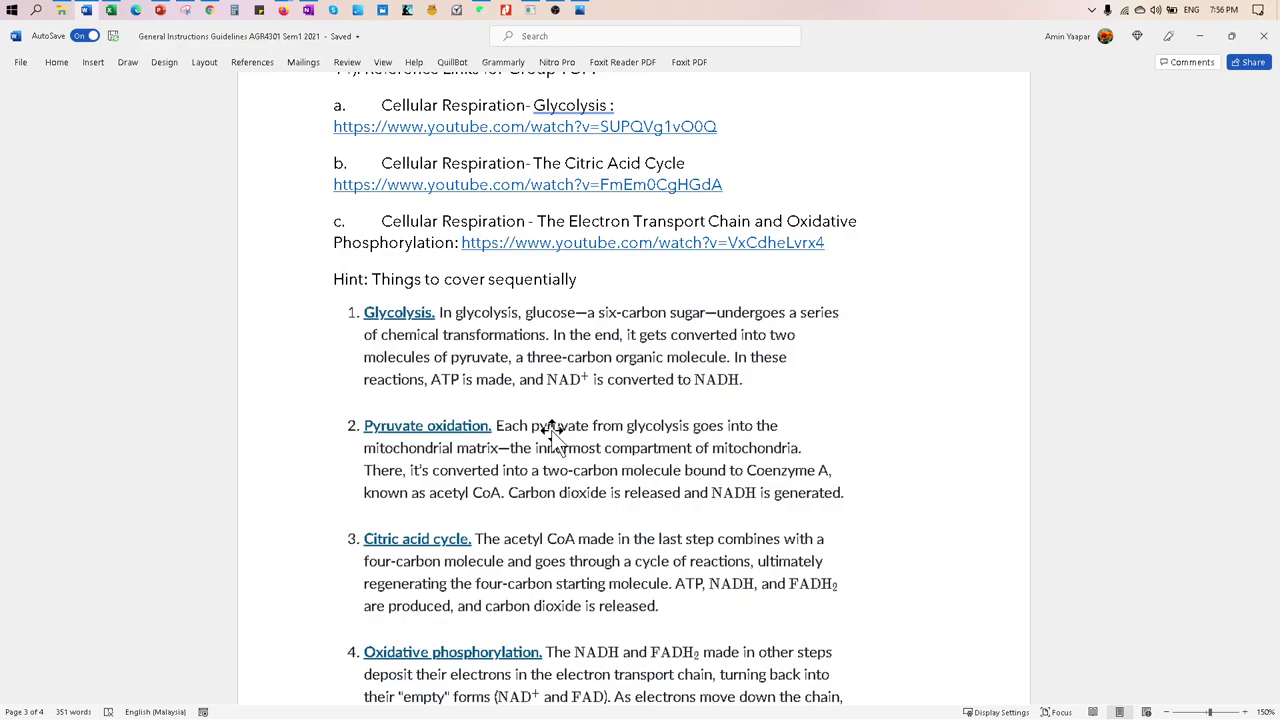
pyautogui.scroll(-2, 551, 432)
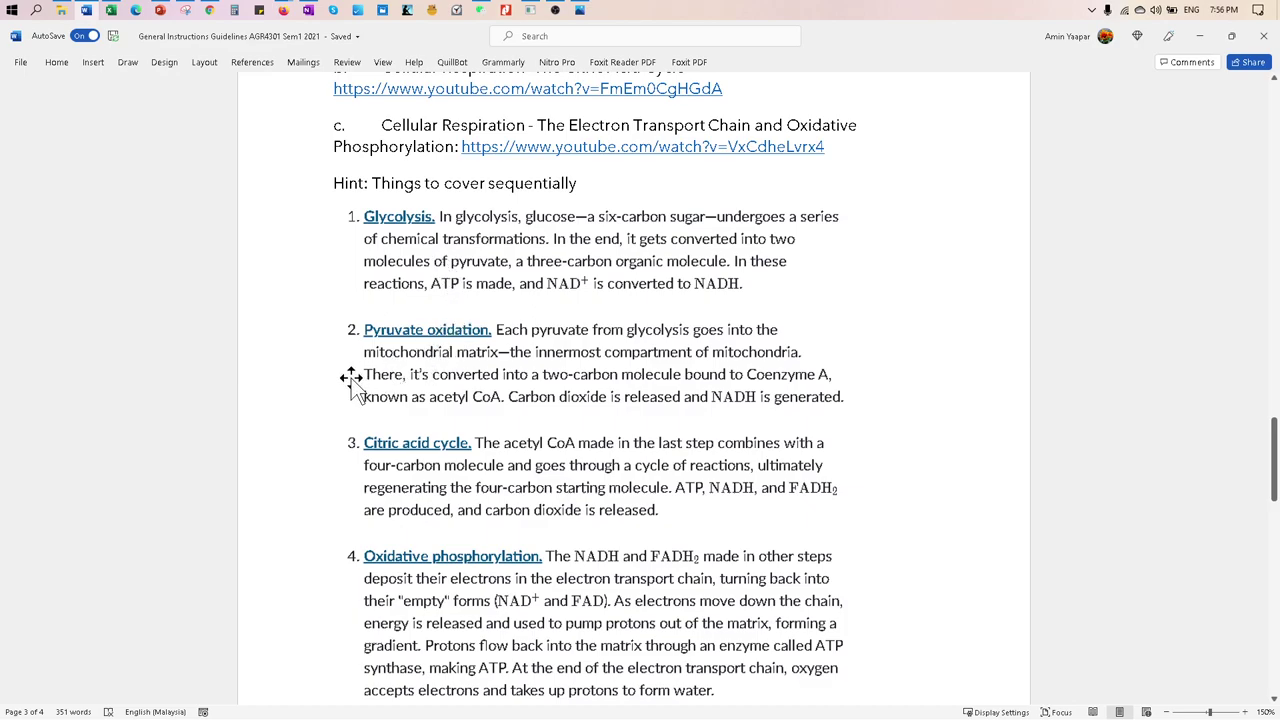
pyautogui.scroll(1, 358, 378)
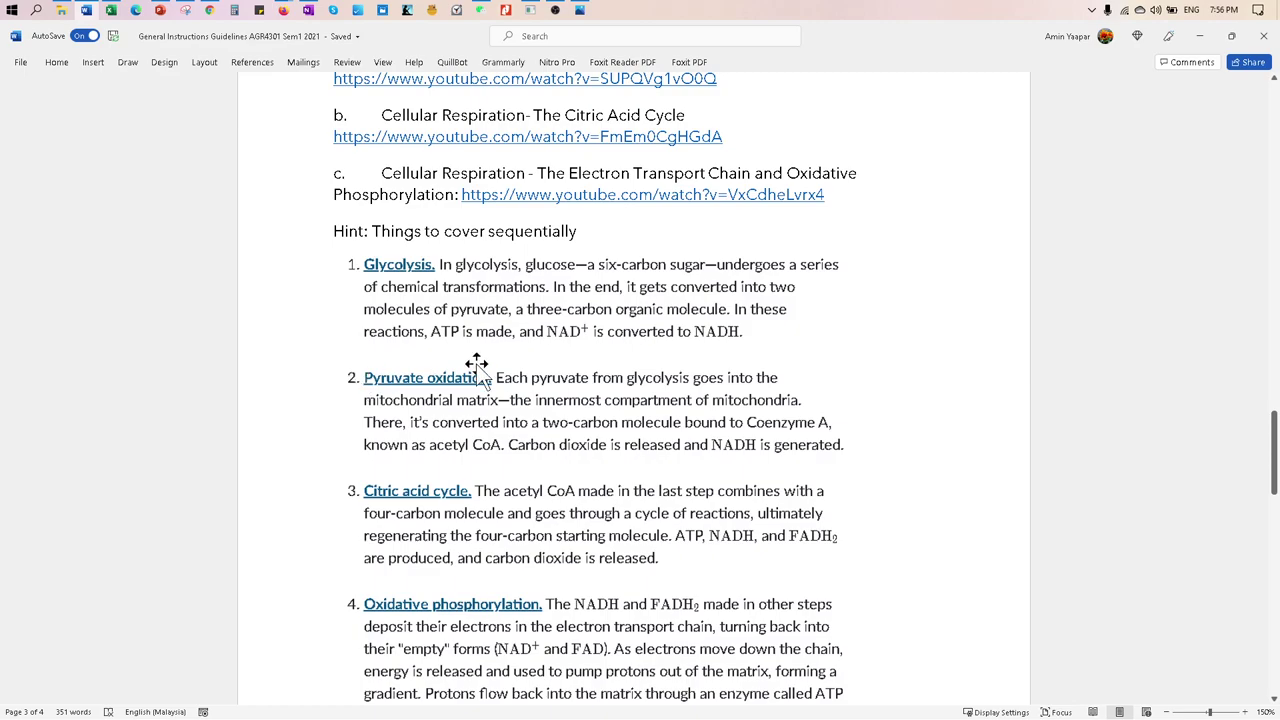
pyautogui.scroll(1, 490, 310)
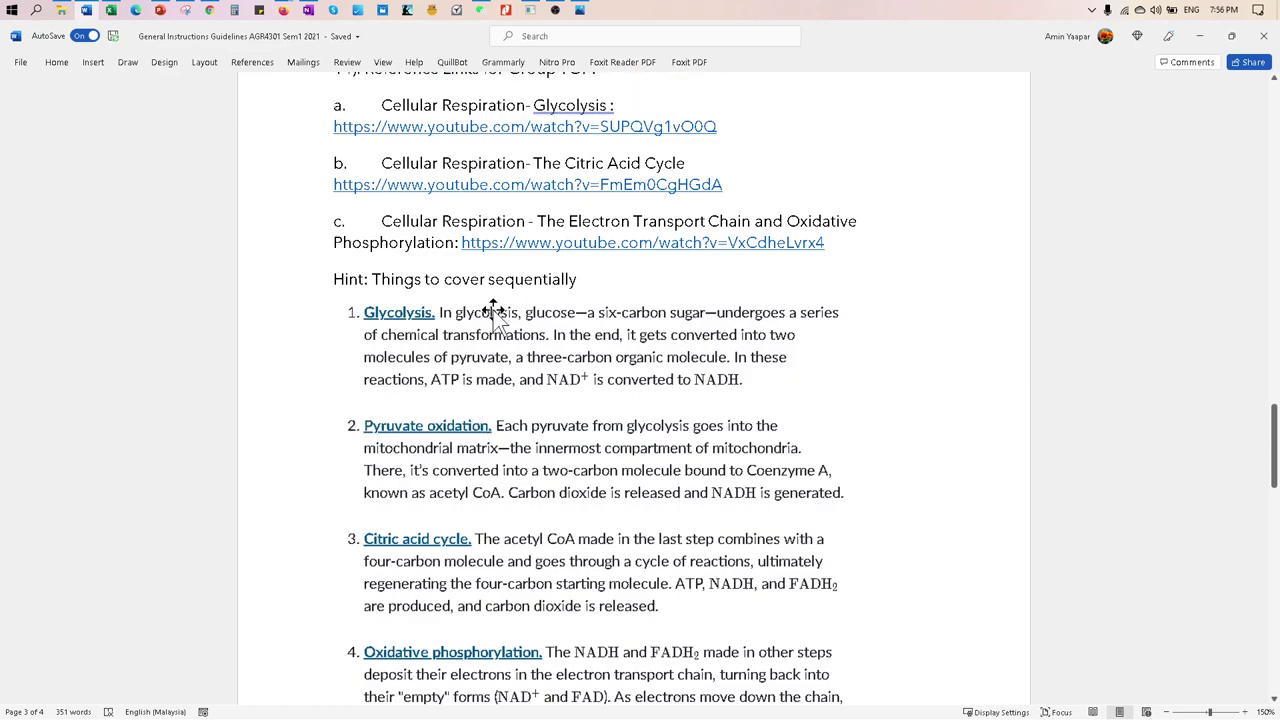
pyautogui.scroll(-3, 493, 312)
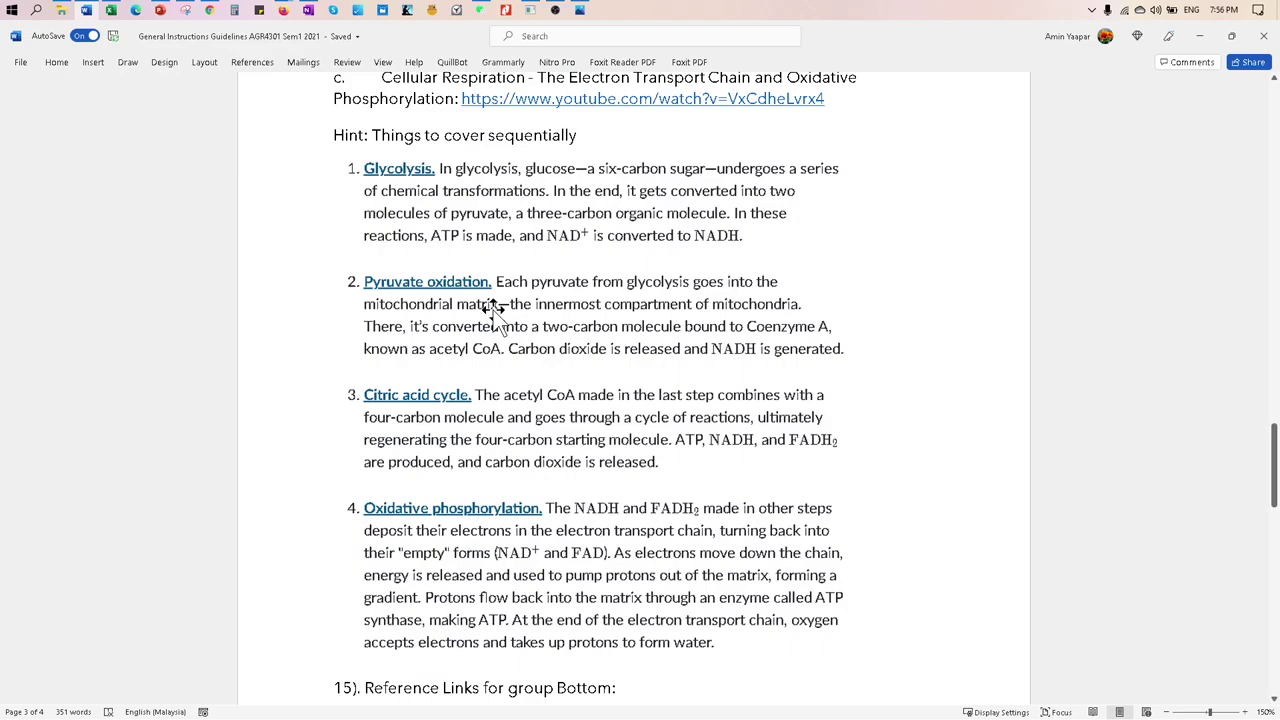
pyautogui.scroll(-2, 493, 312)
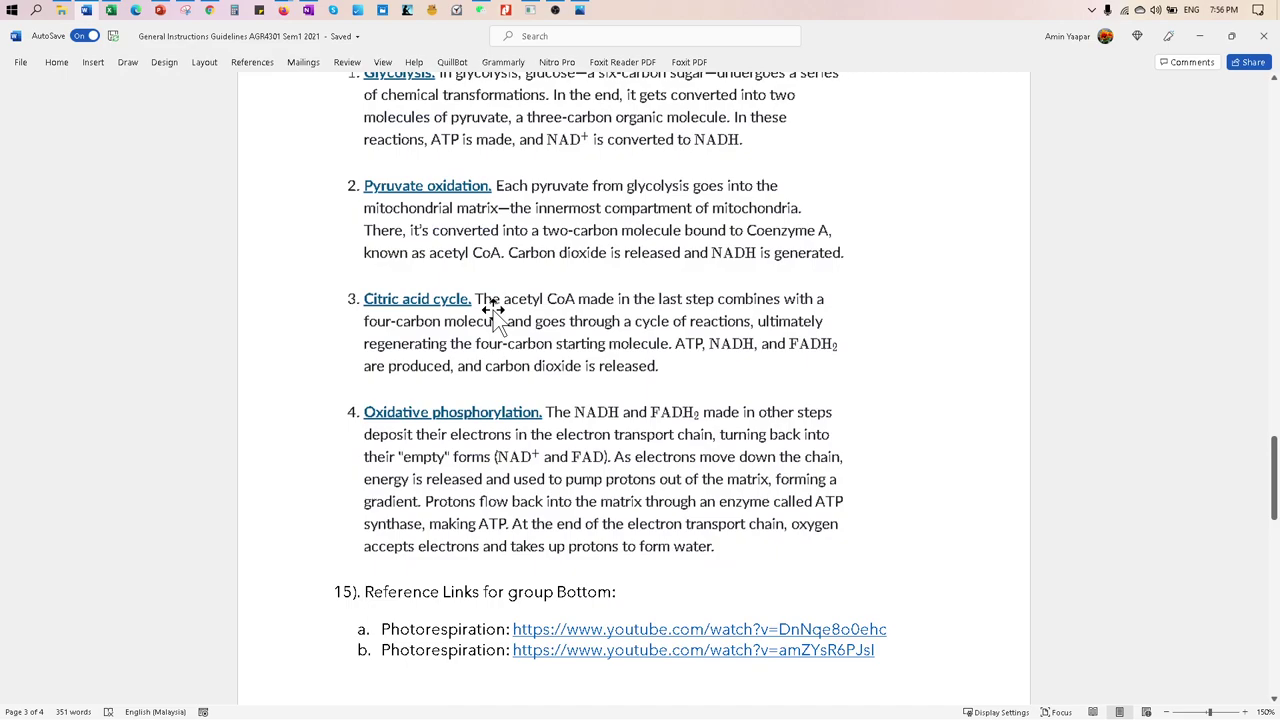
pyautogui.scroll(3, 493, 310)
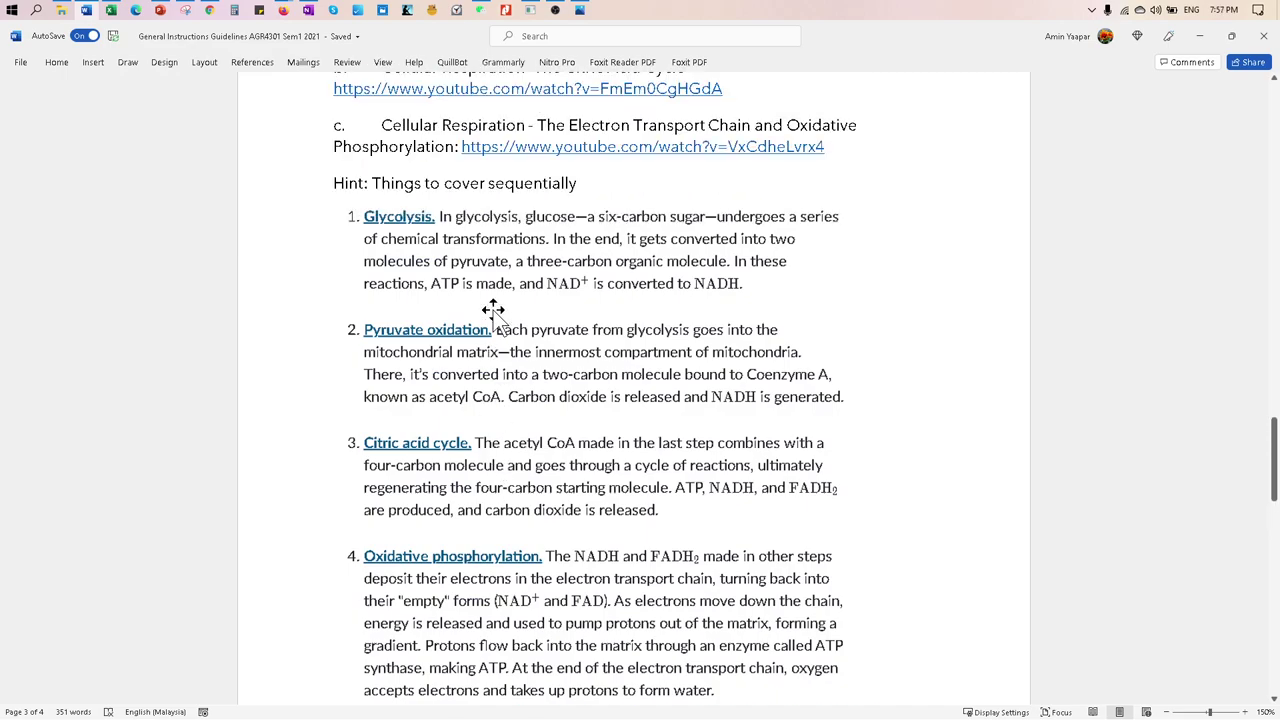
pyautogui.scroll(2, 493, 312)
pyautogui.scroll(2, 512, 275)
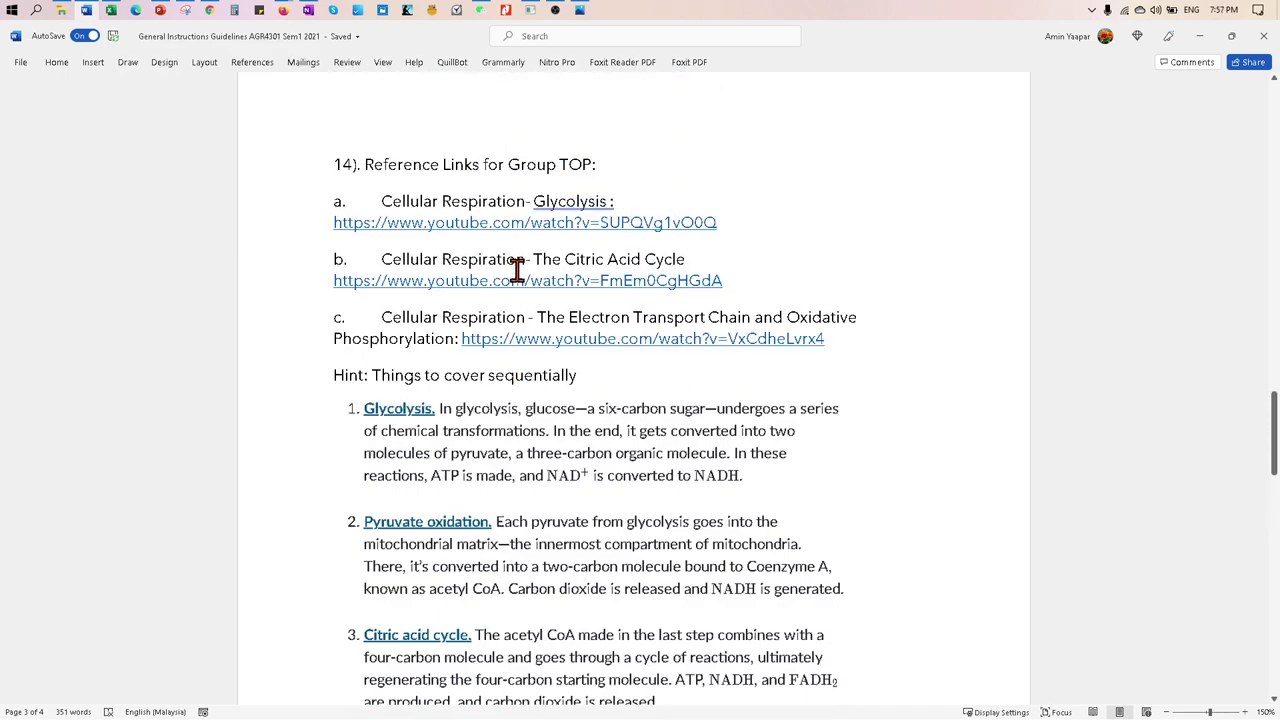
pyautogui.click(317, 177)
pyautogui.scroll(-14, 517, 360)
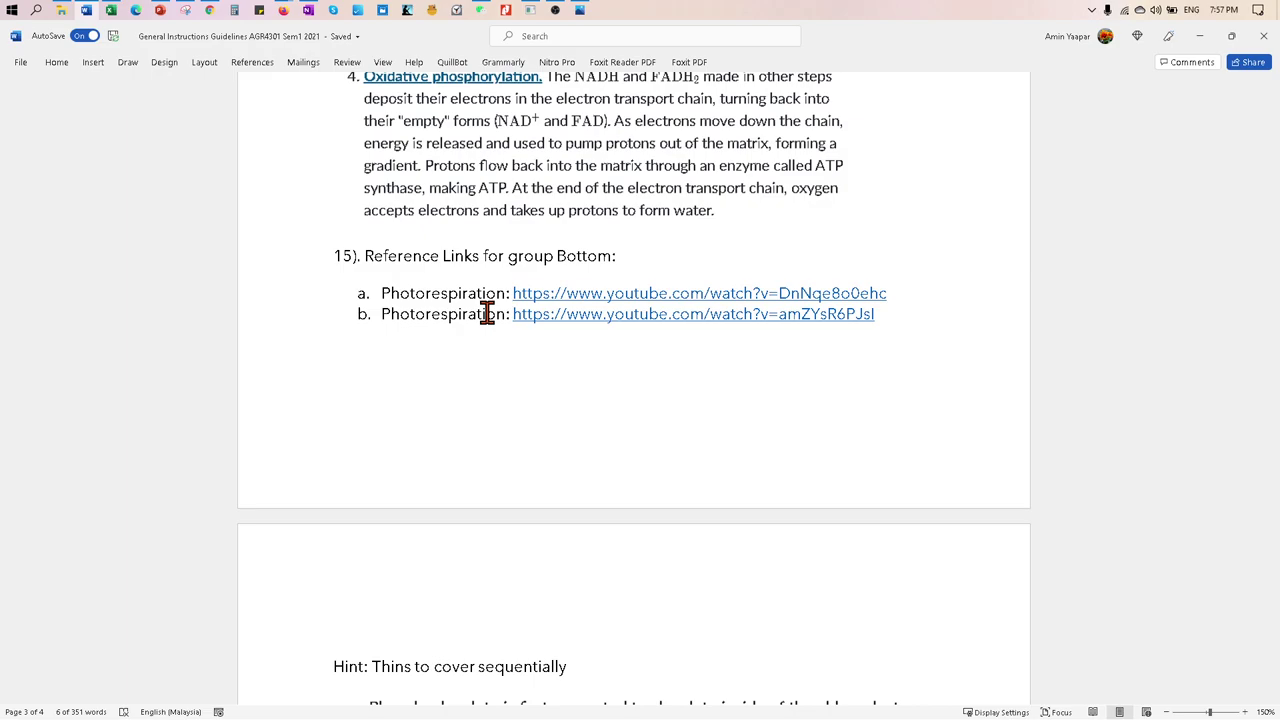
pyautogui.scroll(-3, 487, 313)
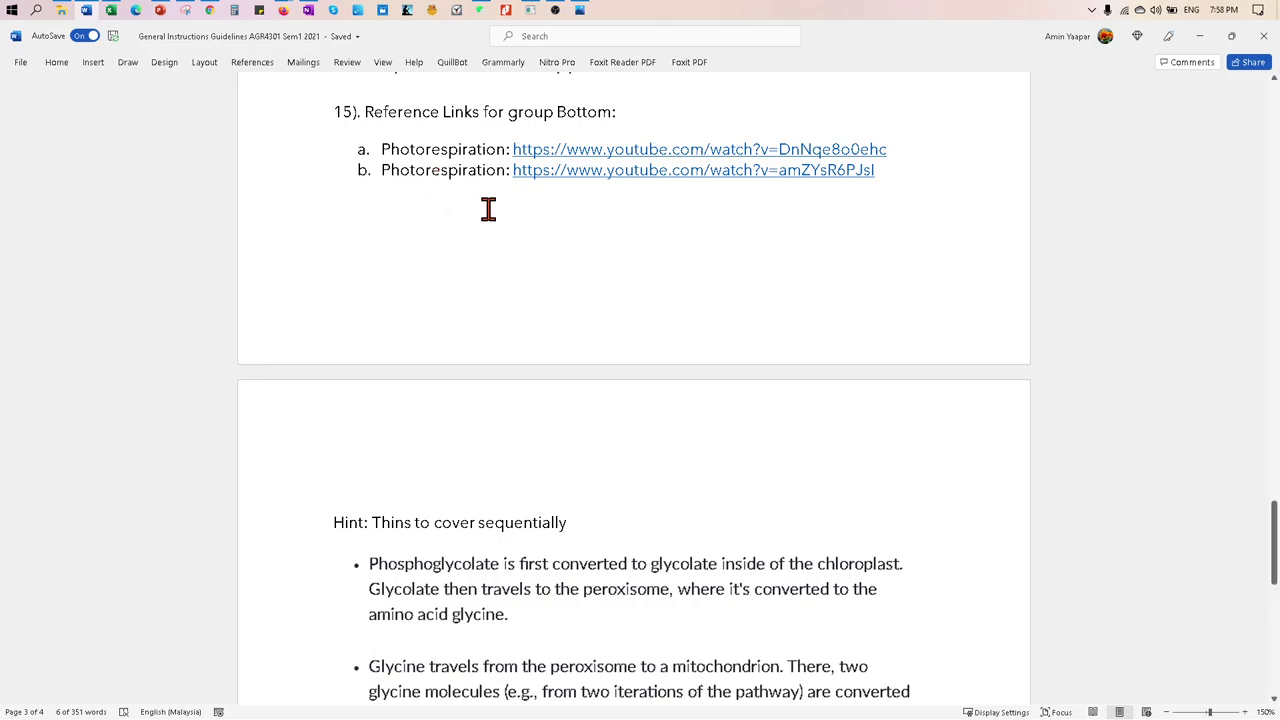
pyautogui.scroll(-1, 489, 209)
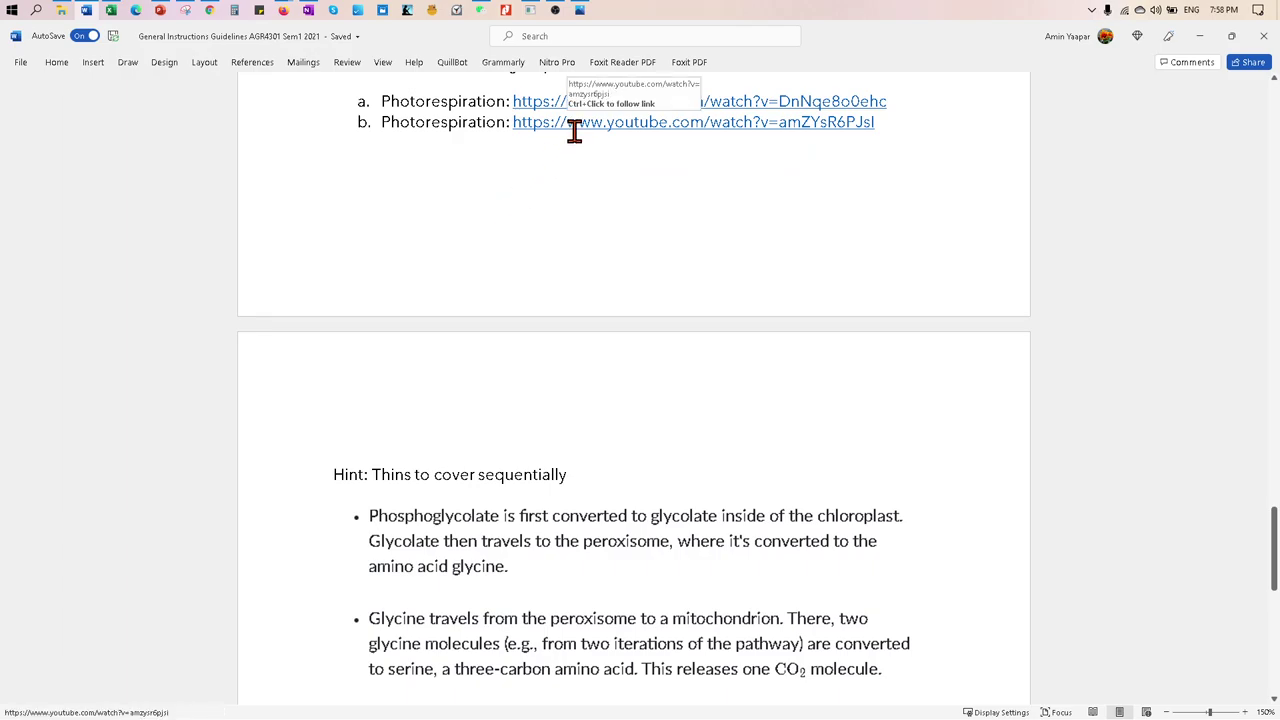
pyautogui.scroll(-3, 470, 495)
pyautogui.scroll(4, 470, 495)
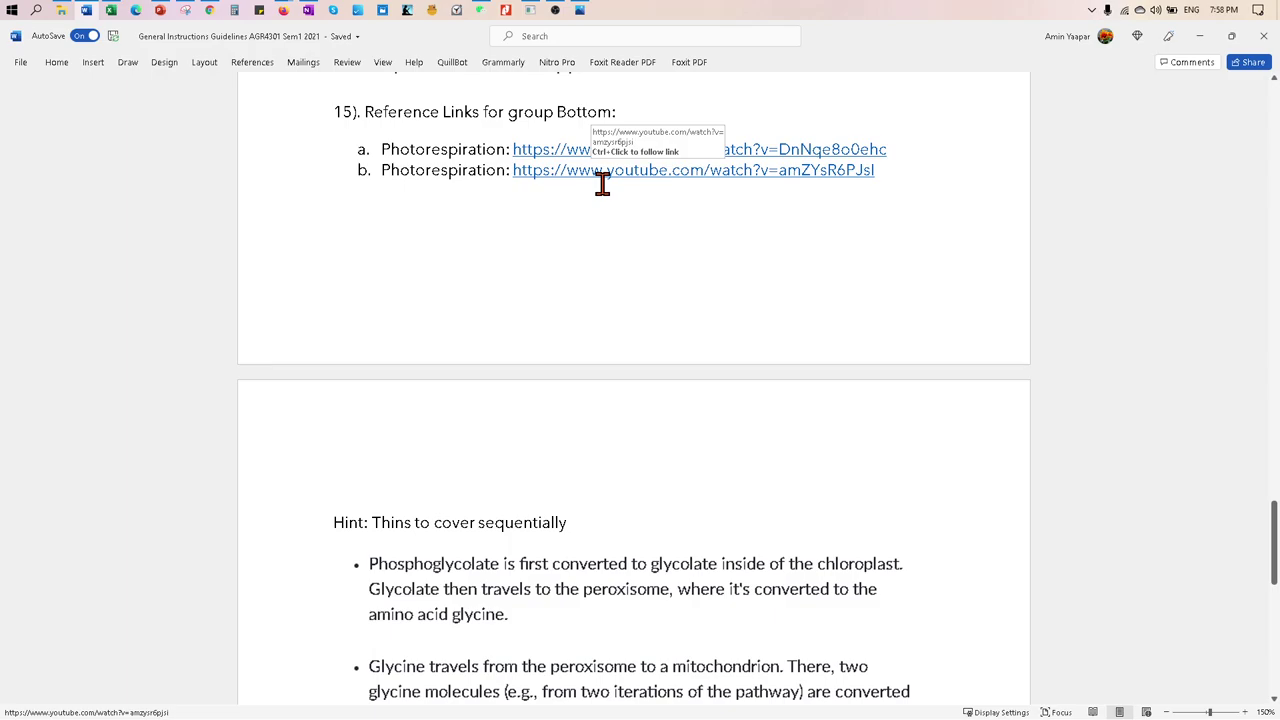
pyautogui.scroll(-4, 602, 183)
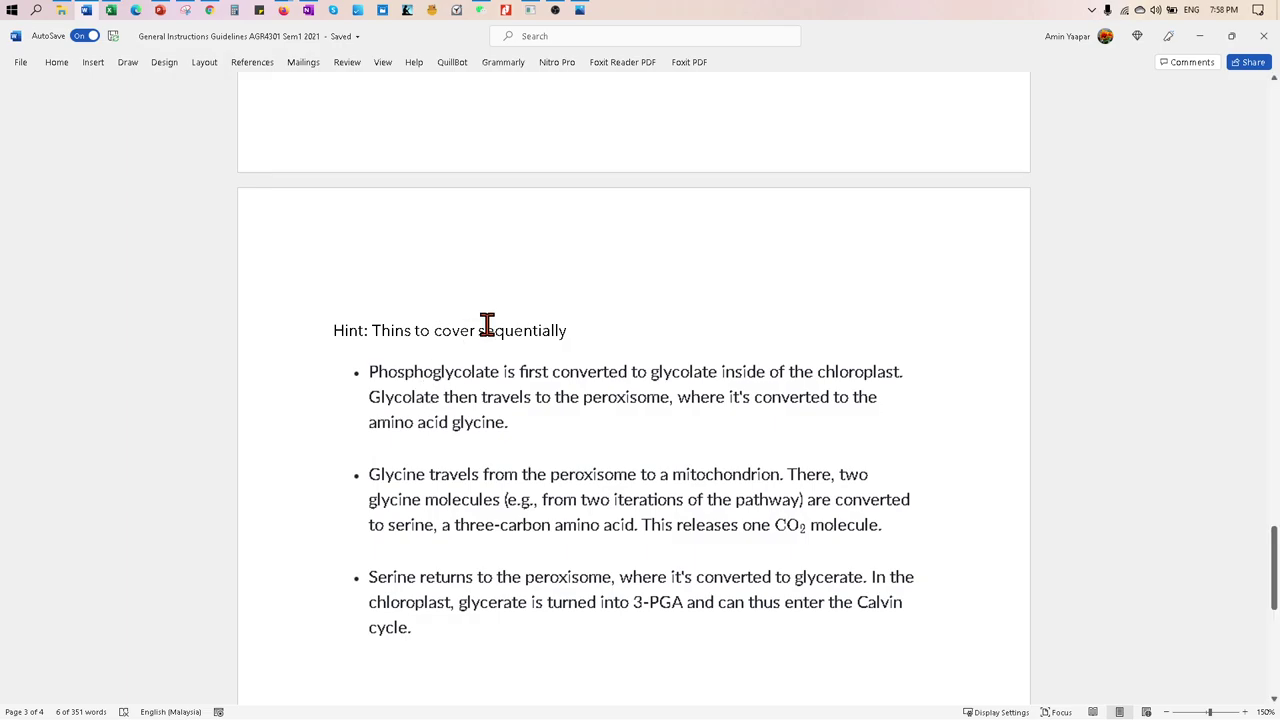
pyautogui.scroll(5, 486, 325)
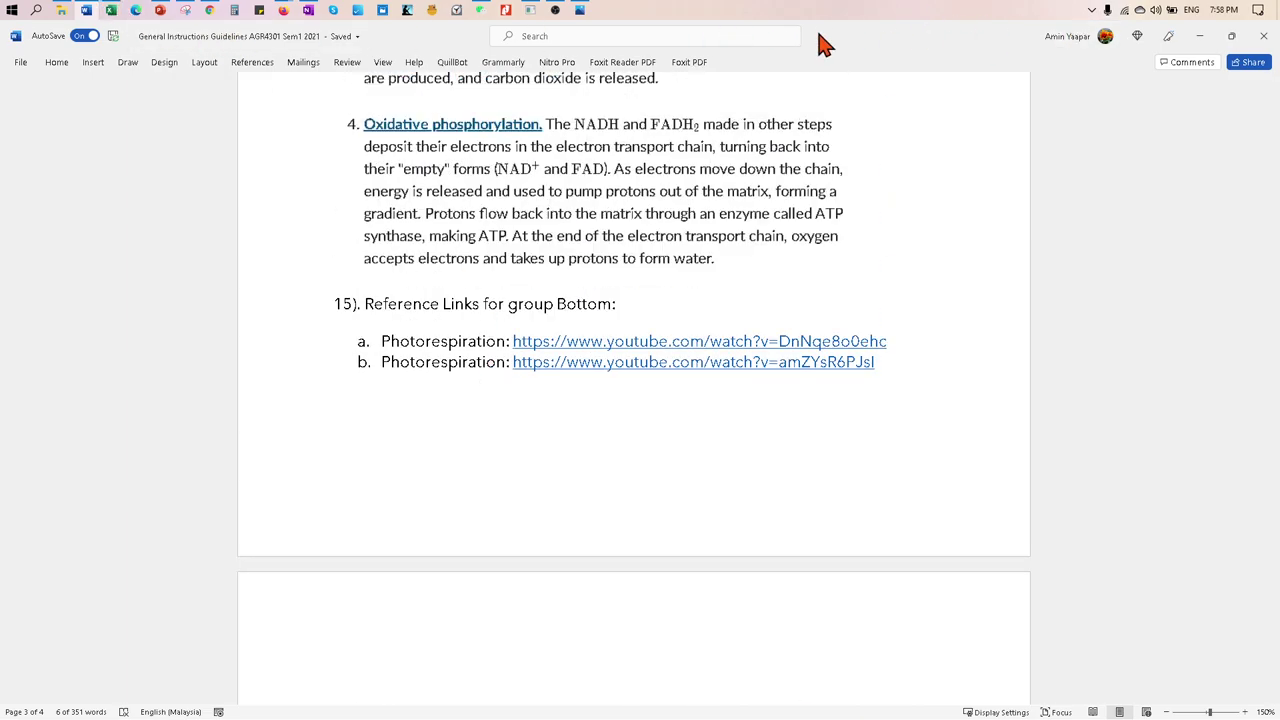
# - Bring up Chrome and move from the Web Store tab to the 'Photorespiration - AP Biology' video tab
pyautogui.click(209, 12)
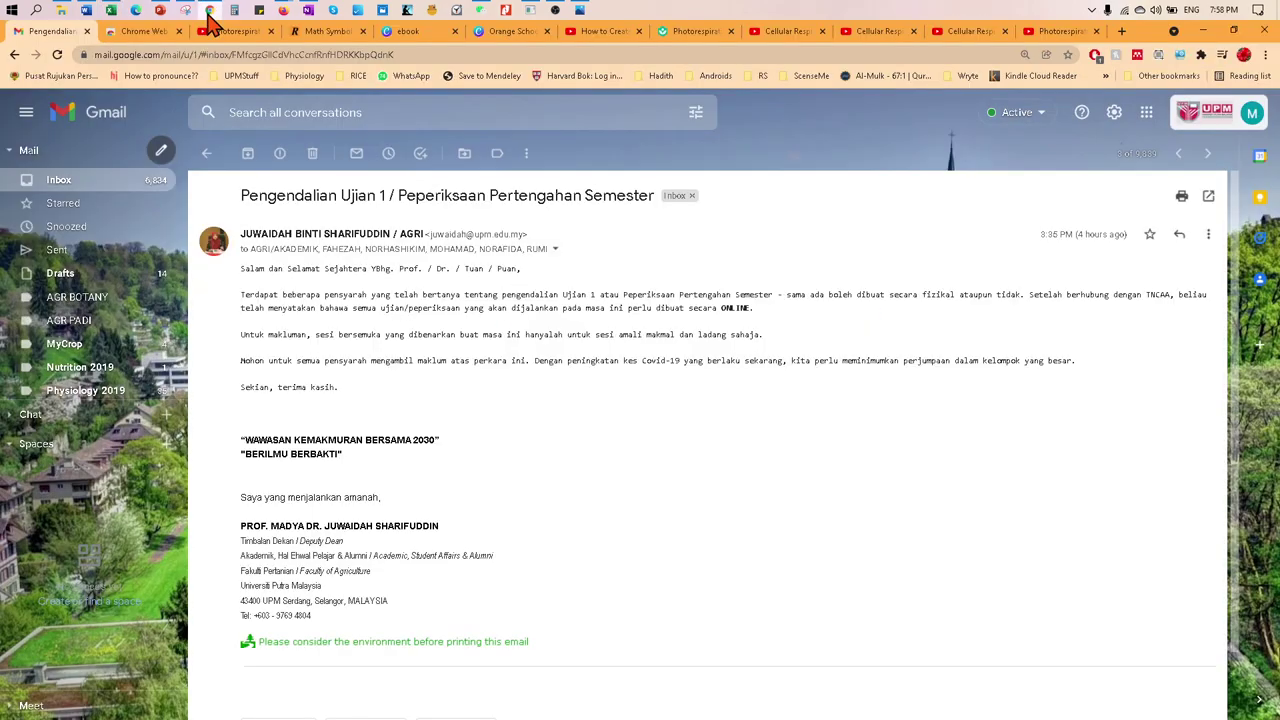
pyautogui.click(149, 33)
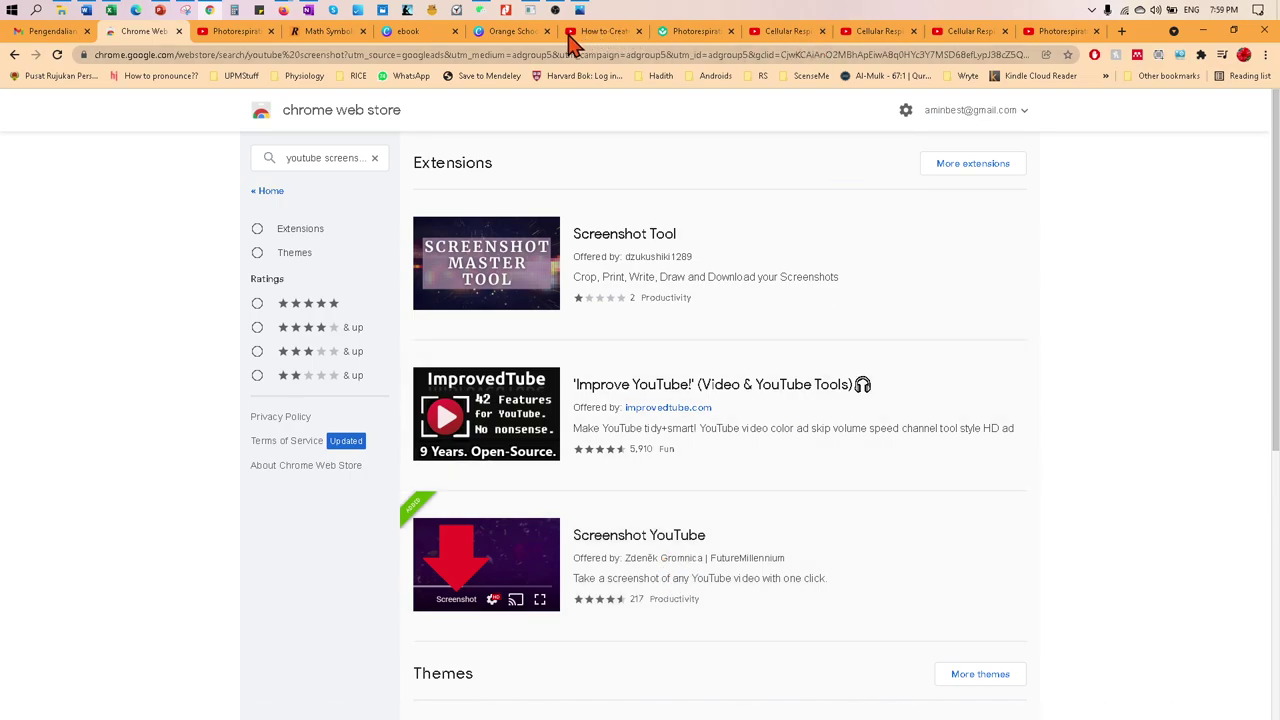
pyautogui.click(222, 35)
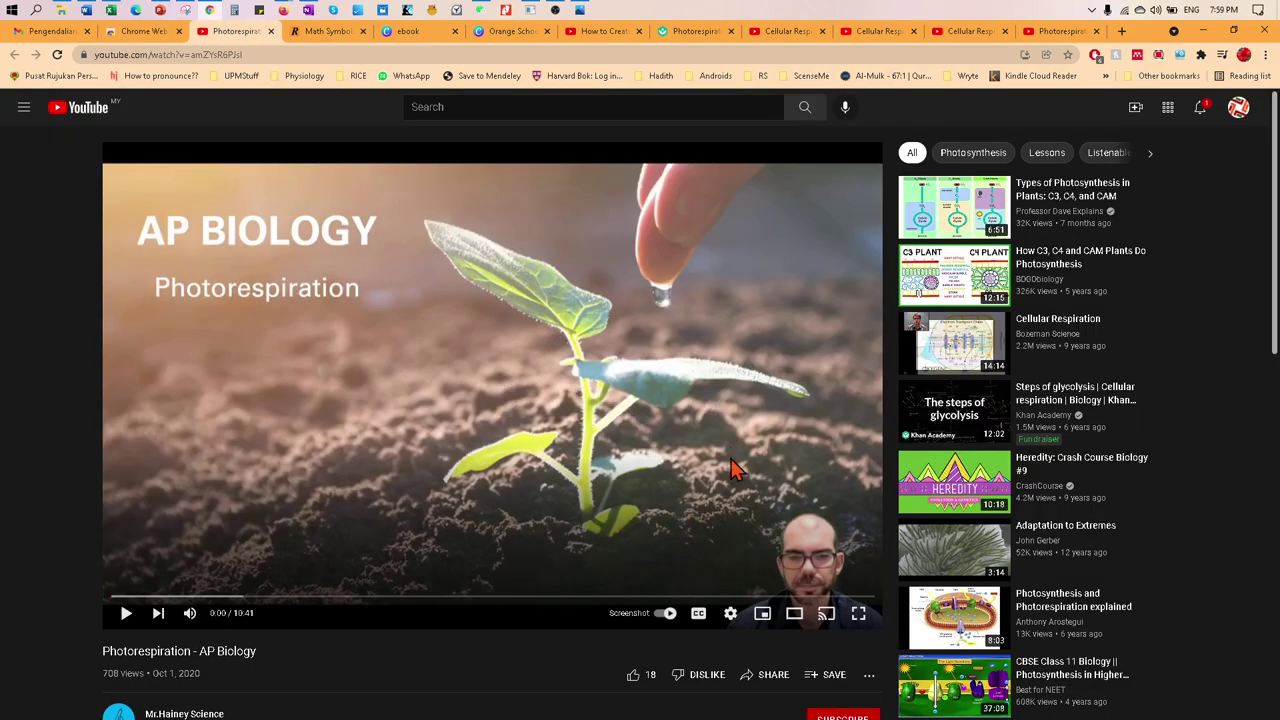
# - Play the video muted, jump to 1:37, and pause on the Leaf Structure diagram
pyautogui.scroll(-1, 726, 495)
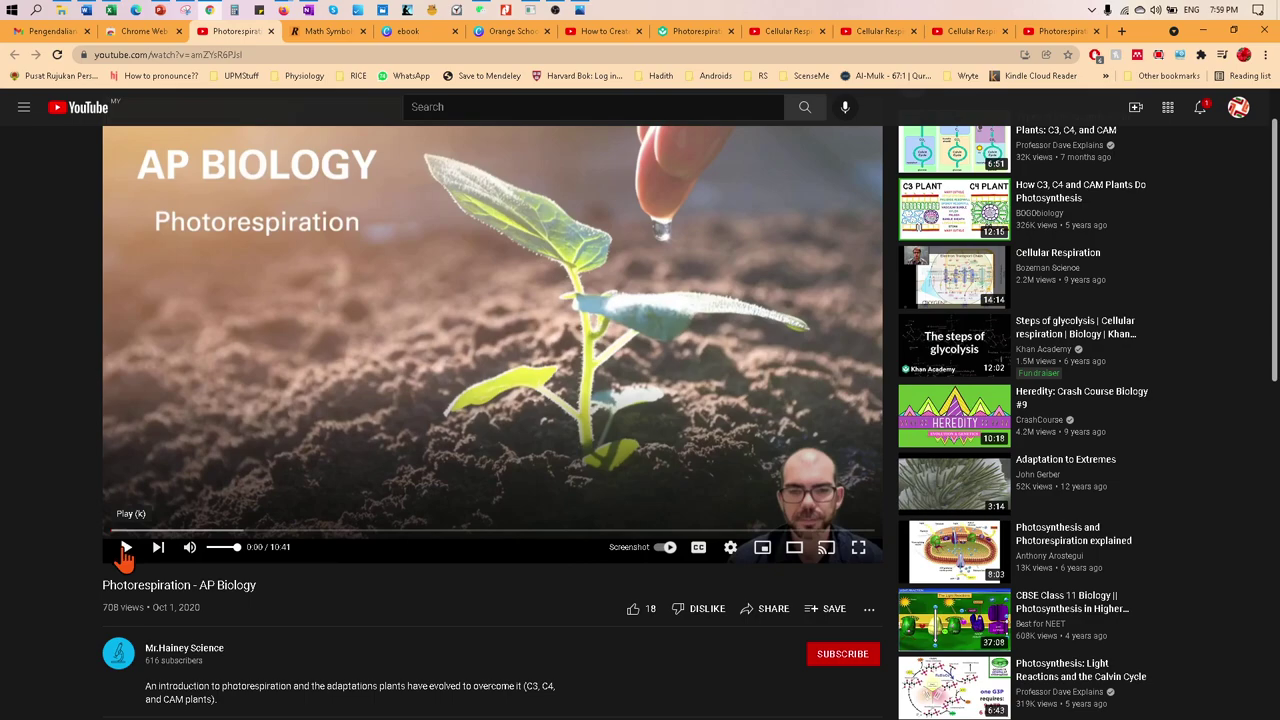
pyautogui.click(125, 549)
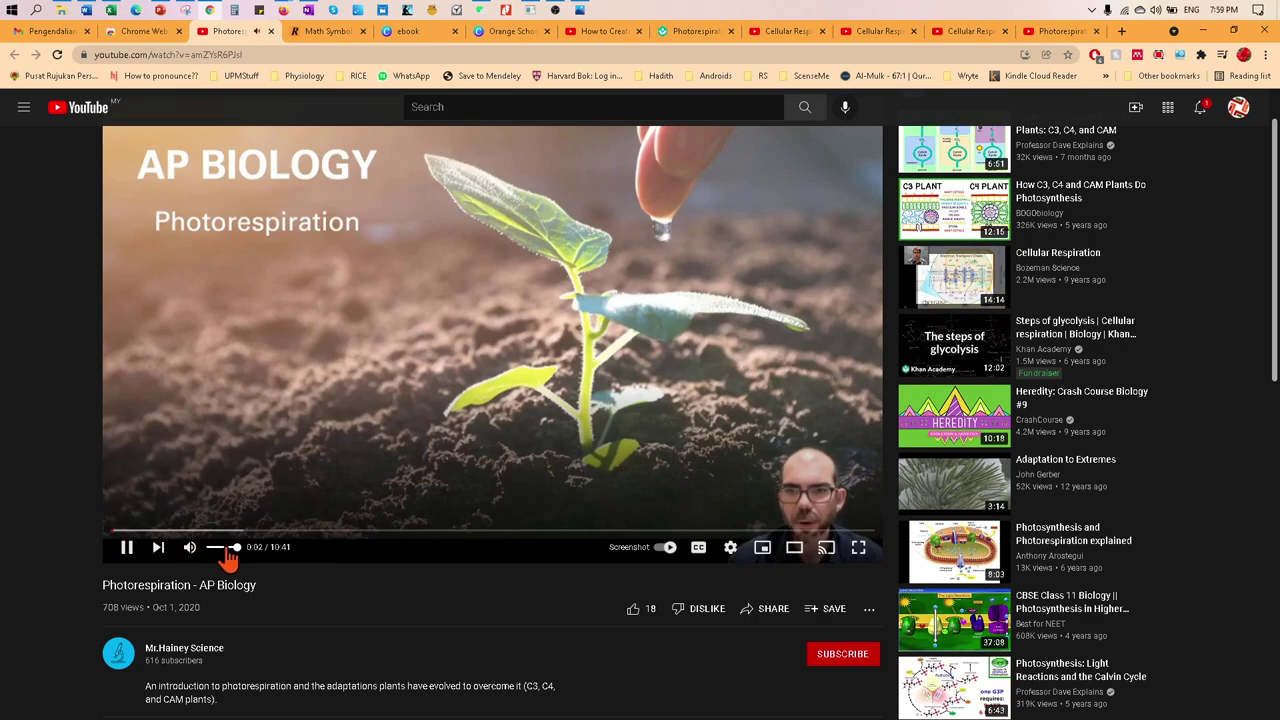
pyautogui.click(189, 553)
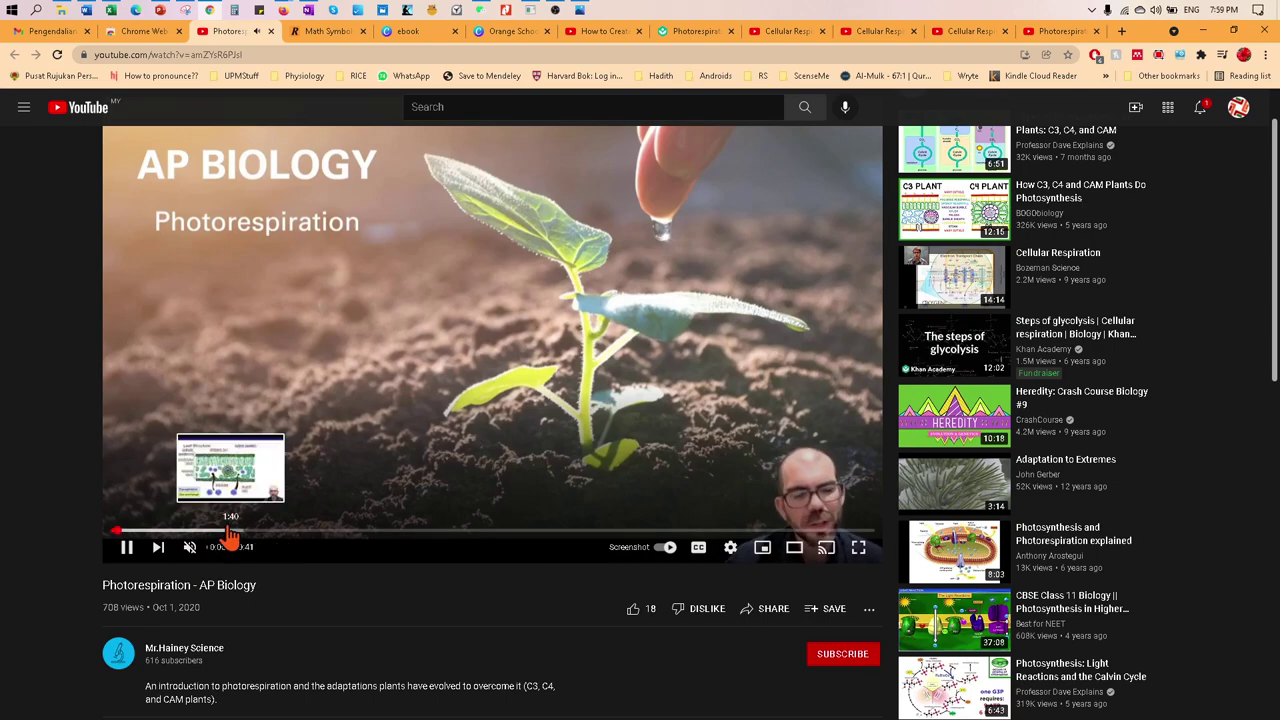
pyautogui.click(220, 531)
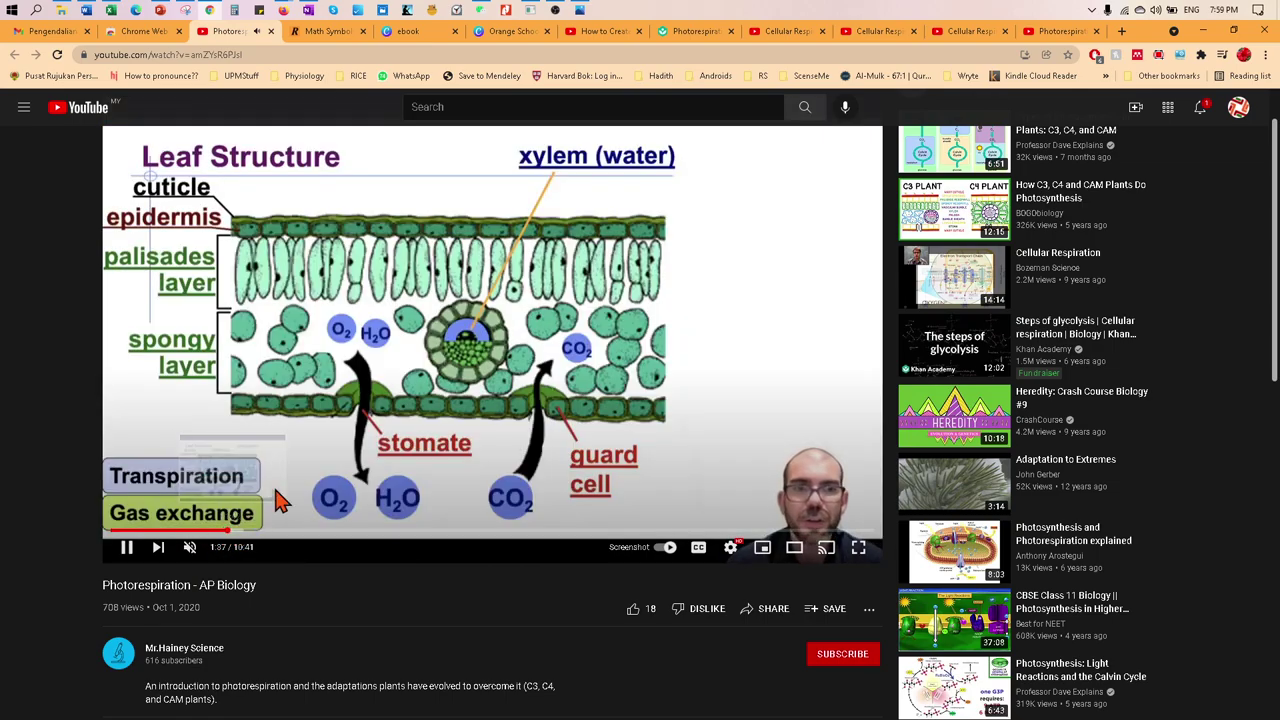
pyautogui.scroll(1, 760, 397)
pyautogui.click(783, 391)
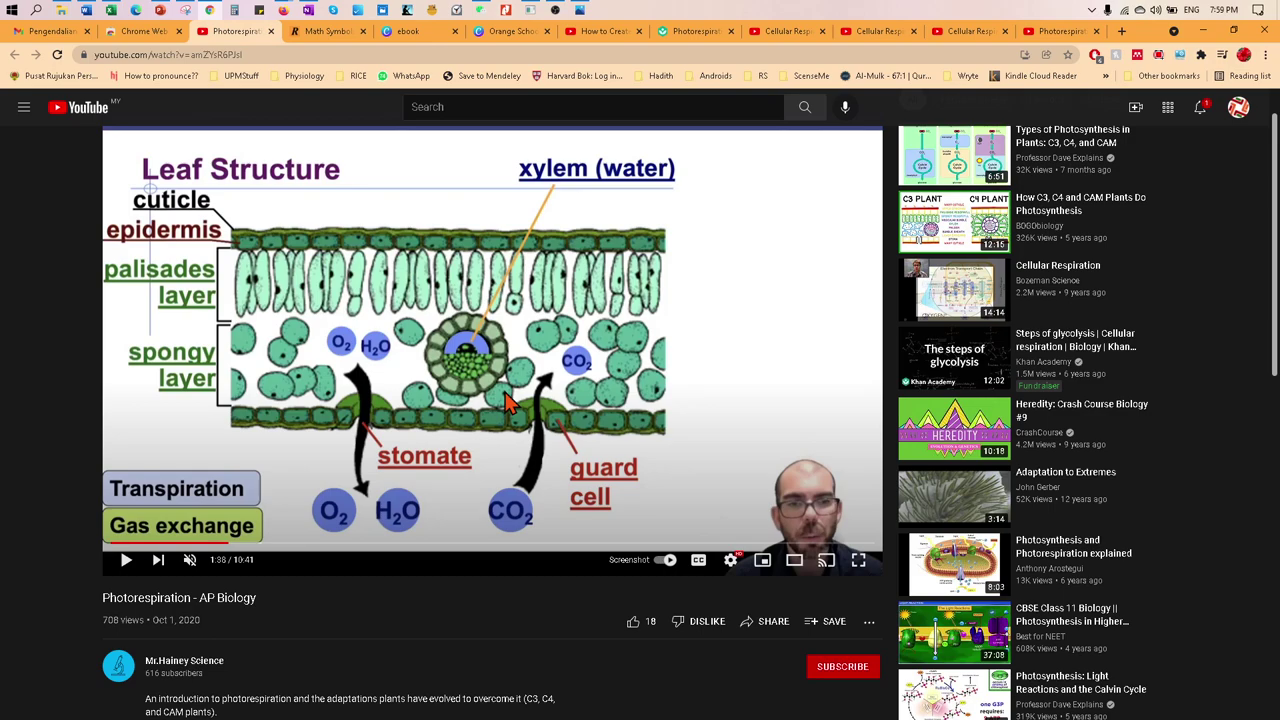
# - Toggle autoplay off and back on, then resume playback
pyautogui.click(670, 562)
pyautogui.click(665, 566)
pyautogui.click(126, 560)
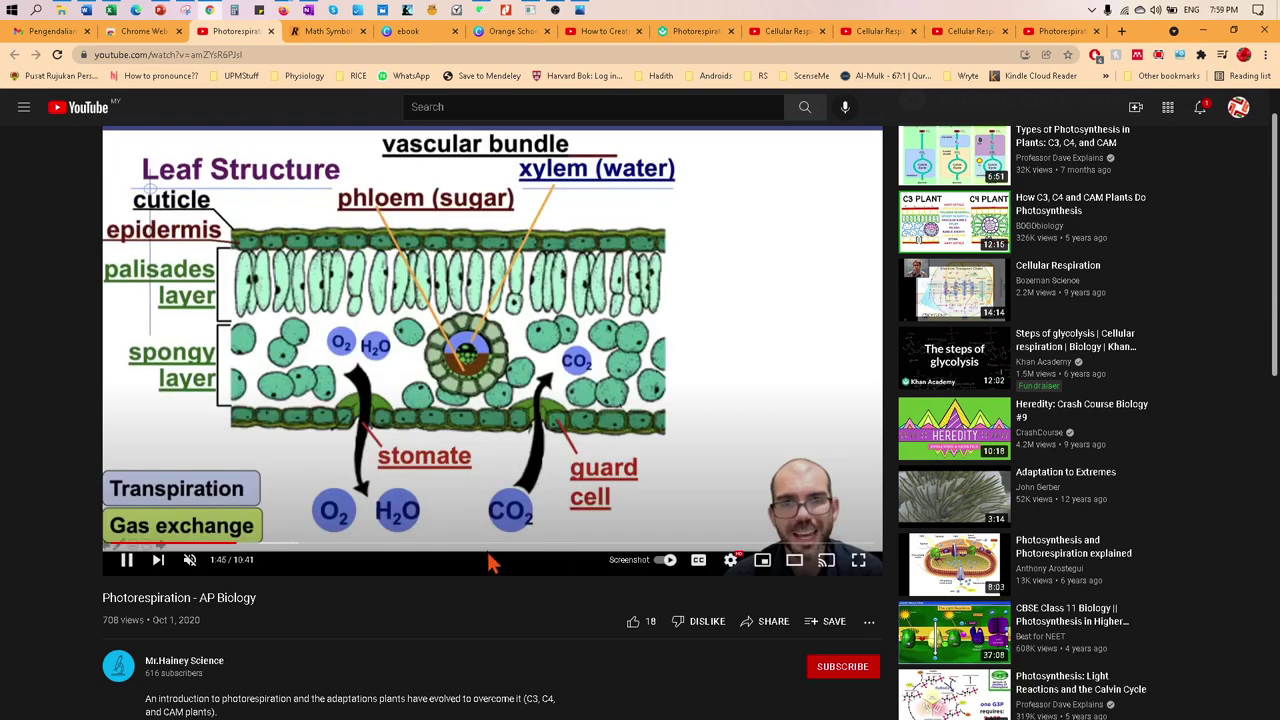
pyautogui.scroll(-1, 520, 554)
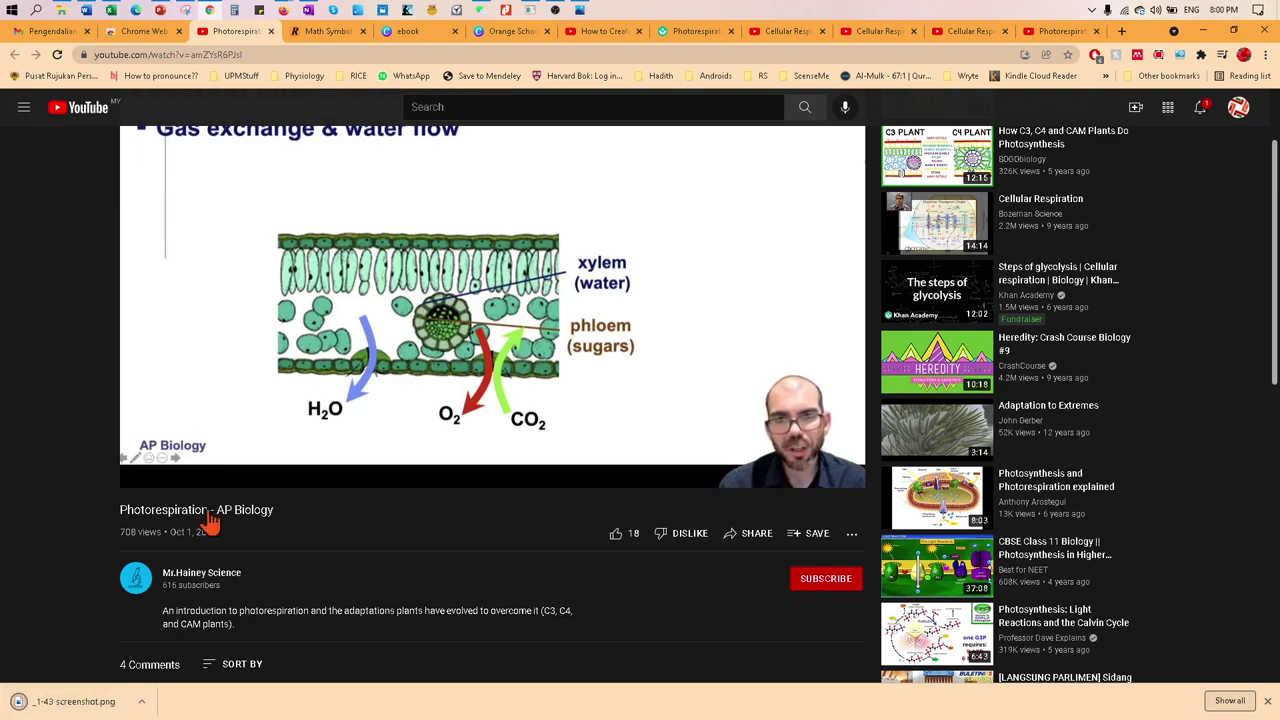
# - Pause the video at 1:50, view the leaf-structure screenshot full screen in Photos, then close it
pyautogui.press('space')
pyautogui.scroll(1, 100, 710)
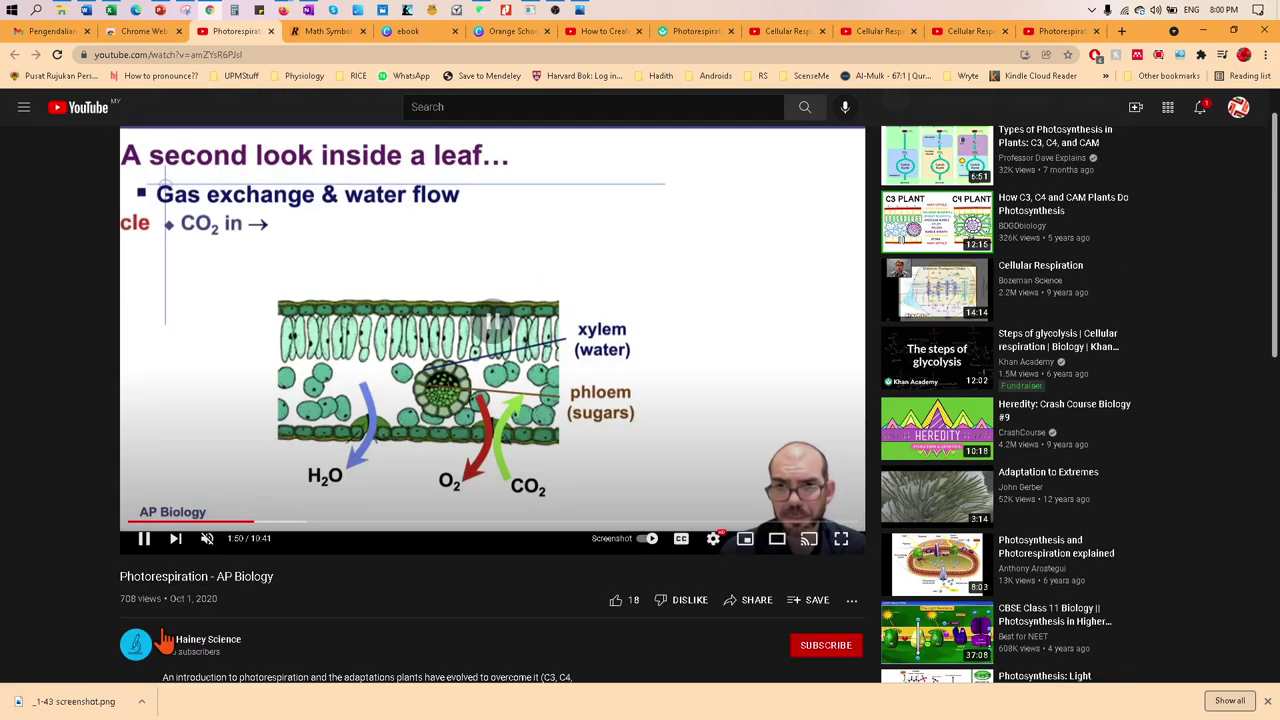
pyautogui.click(101, 704)
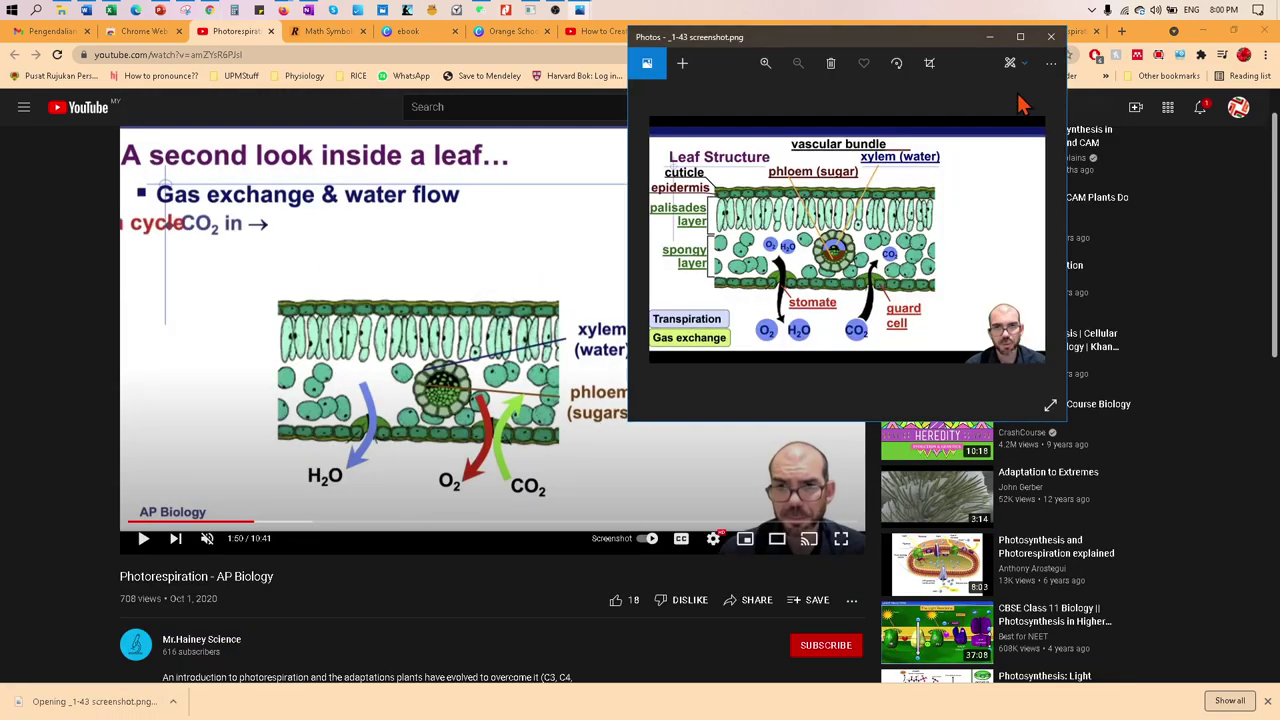
pyautogui.click(1020, 38)
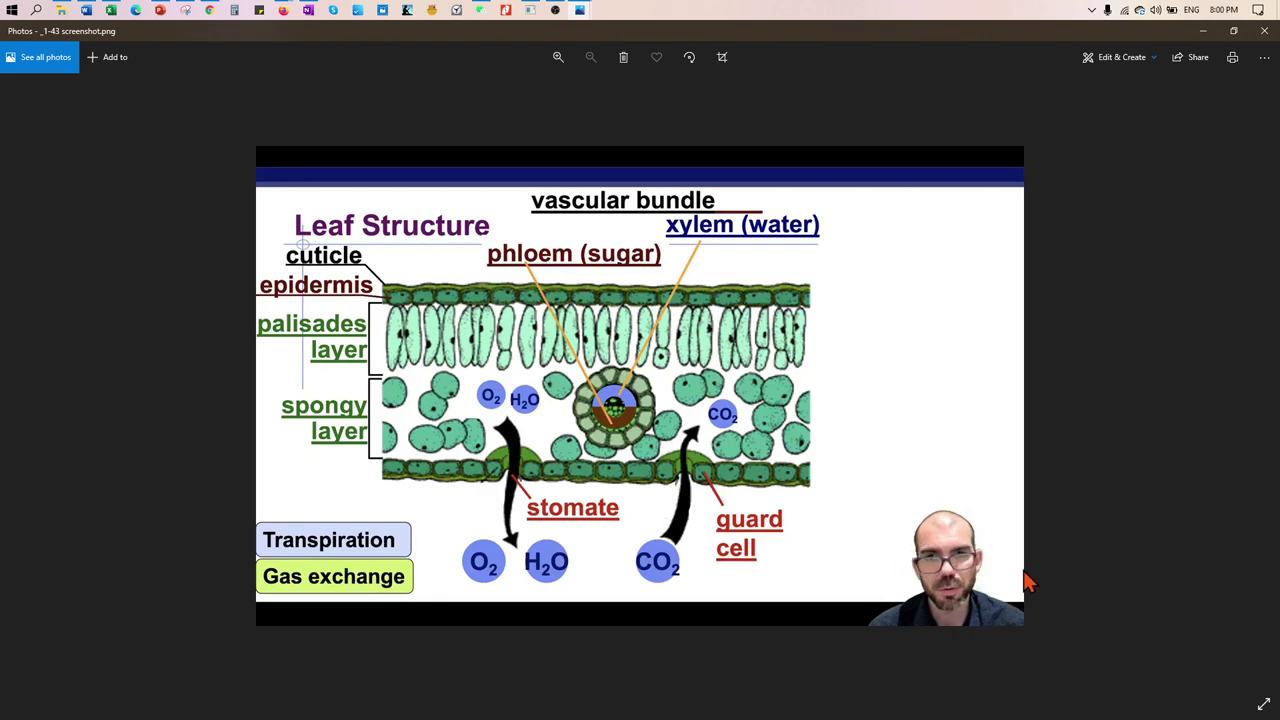
pyautogui.click(1264, 33)
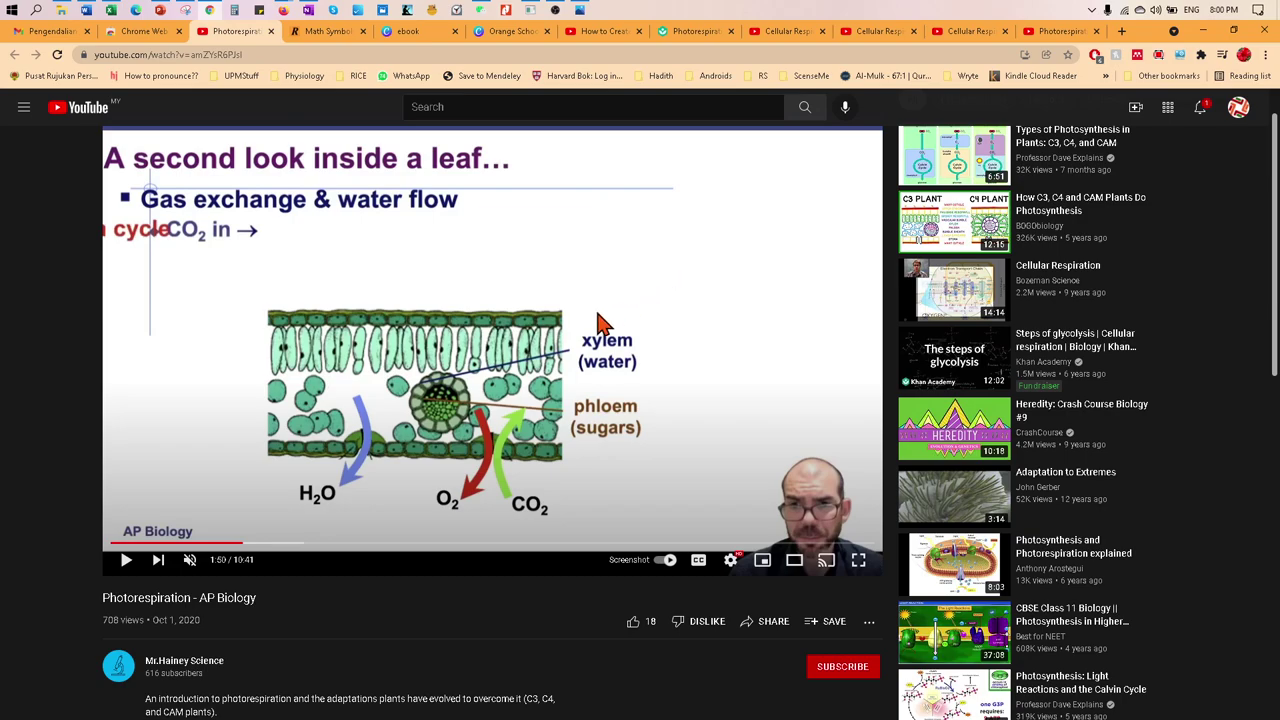
# - Resume the video with captions switched on and pause it at 2:11
pyautogui.click(484, 478)
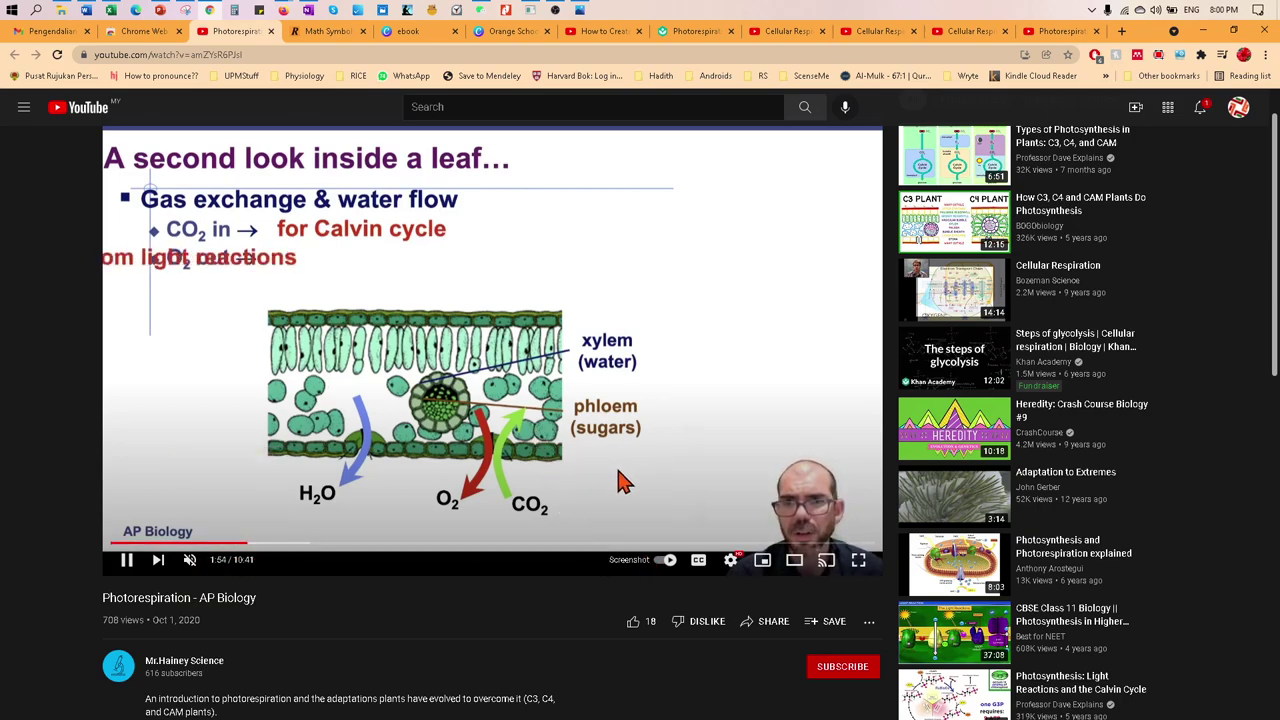
pyautogui.click(699, 562)
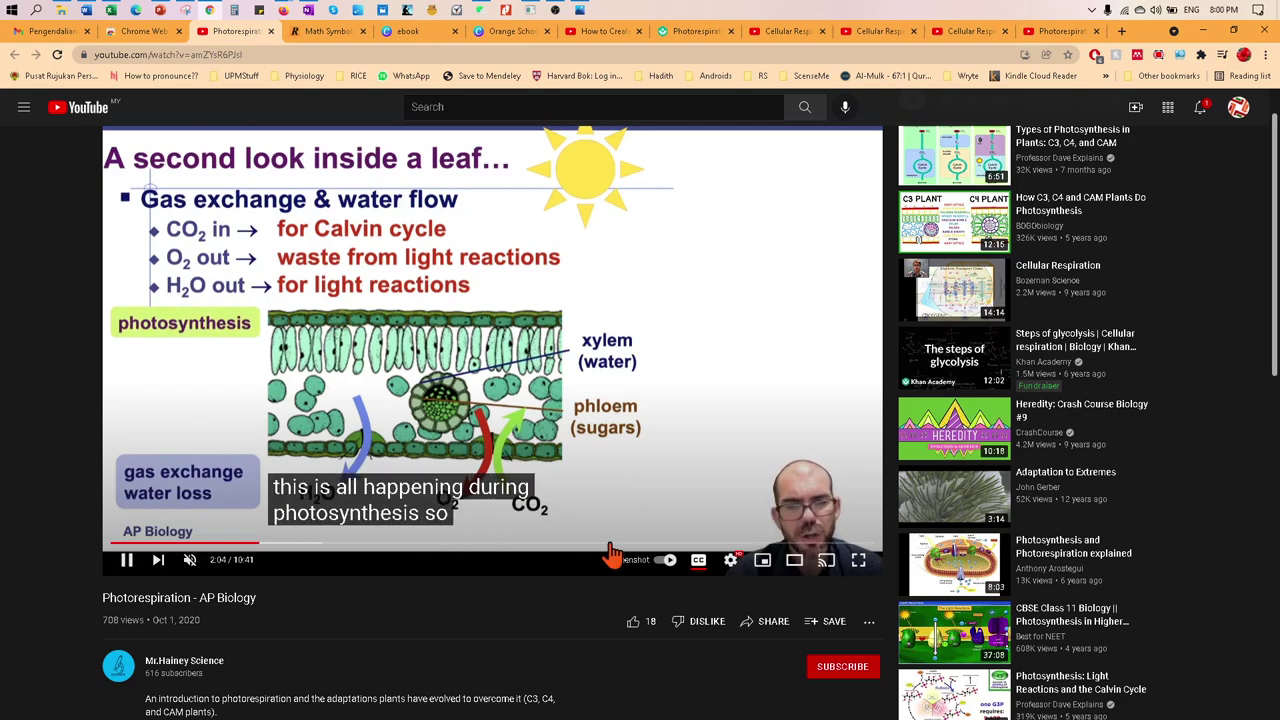
pyautogui.click(700, 562)
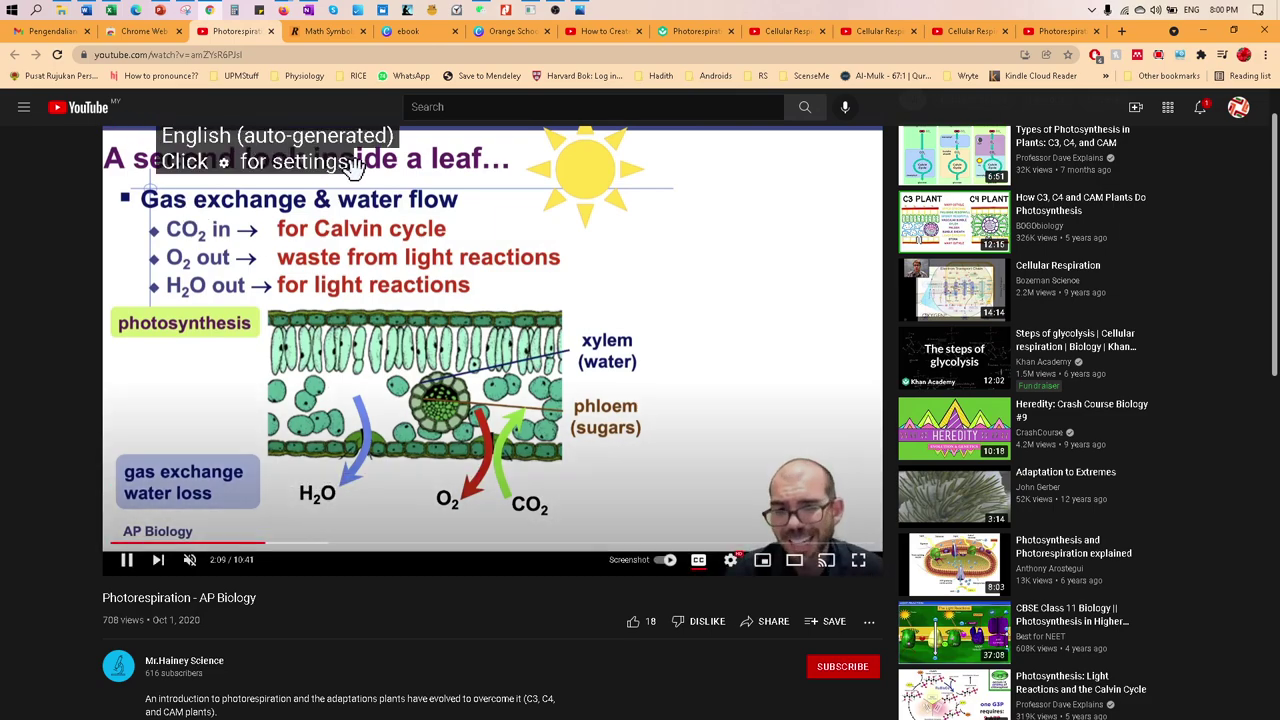
pyautogui.click(657, 423)
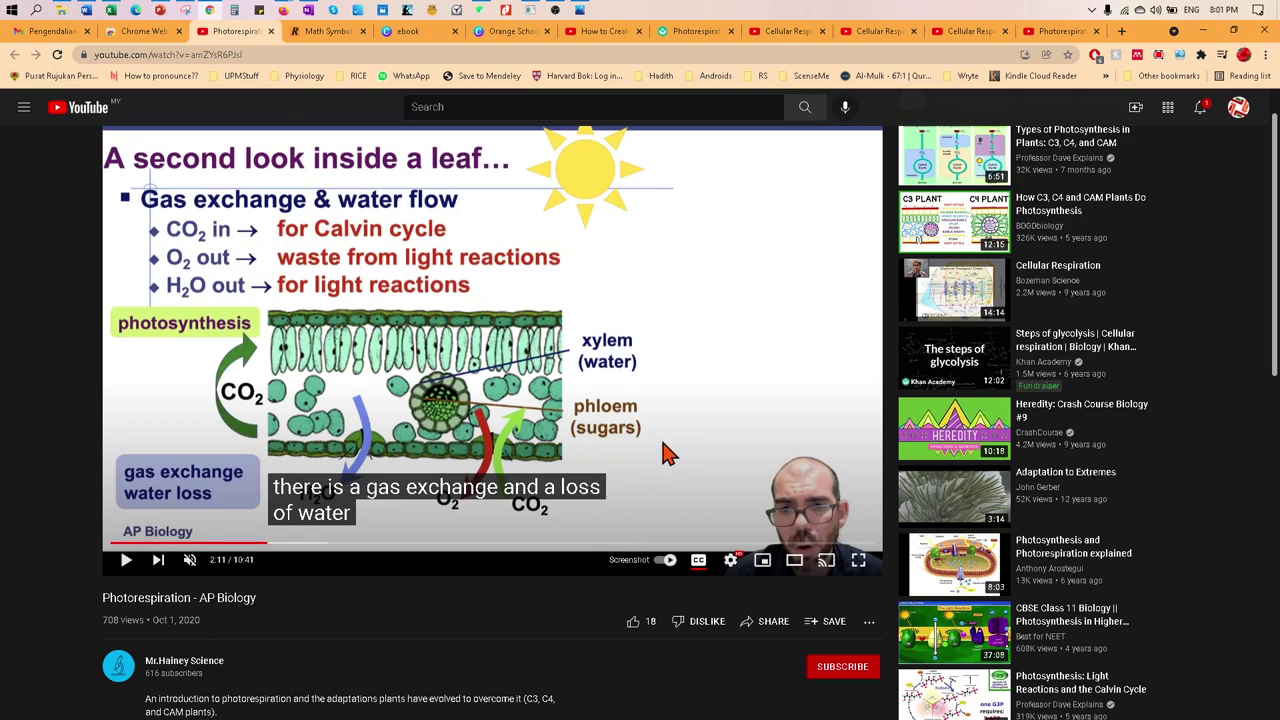
# - Toggle the captions off and on, leaving English auto-generated captions showing, and open more options
pyautogui.click(703, 566)
pyautogui.click(706, 576)
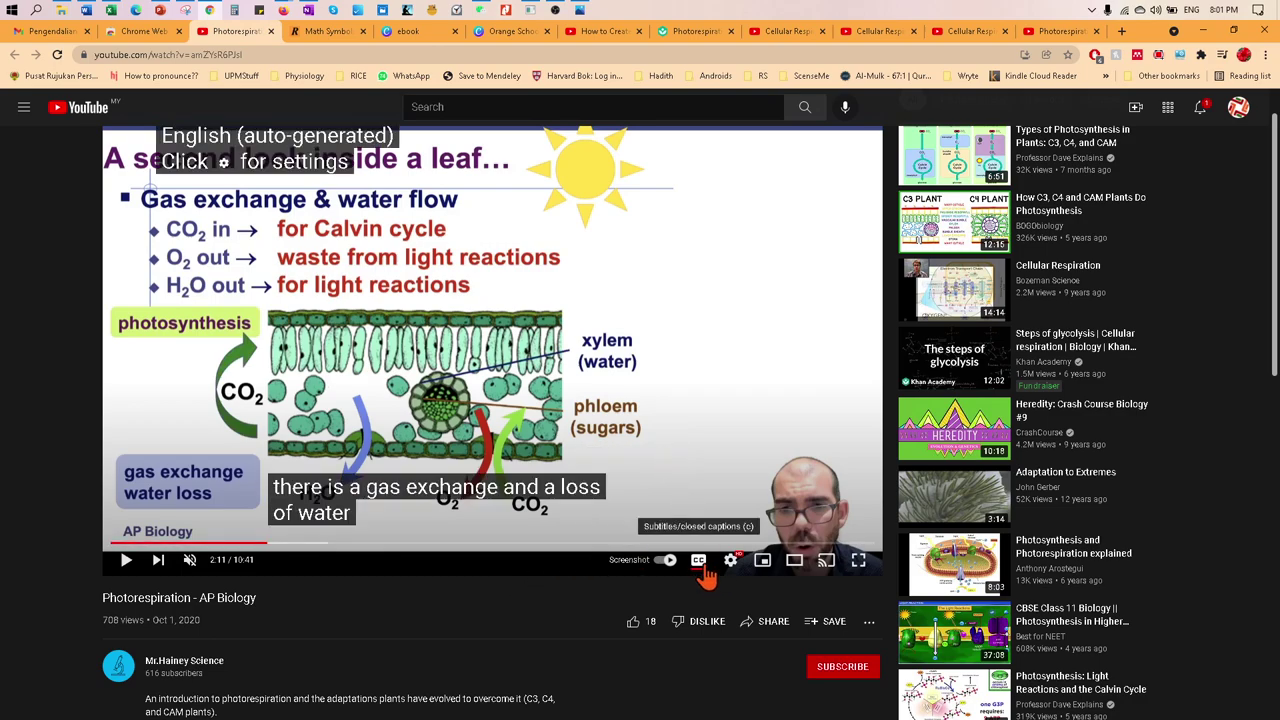
pyautogui.click(702, 580)
pyautogui.click(702, 582)
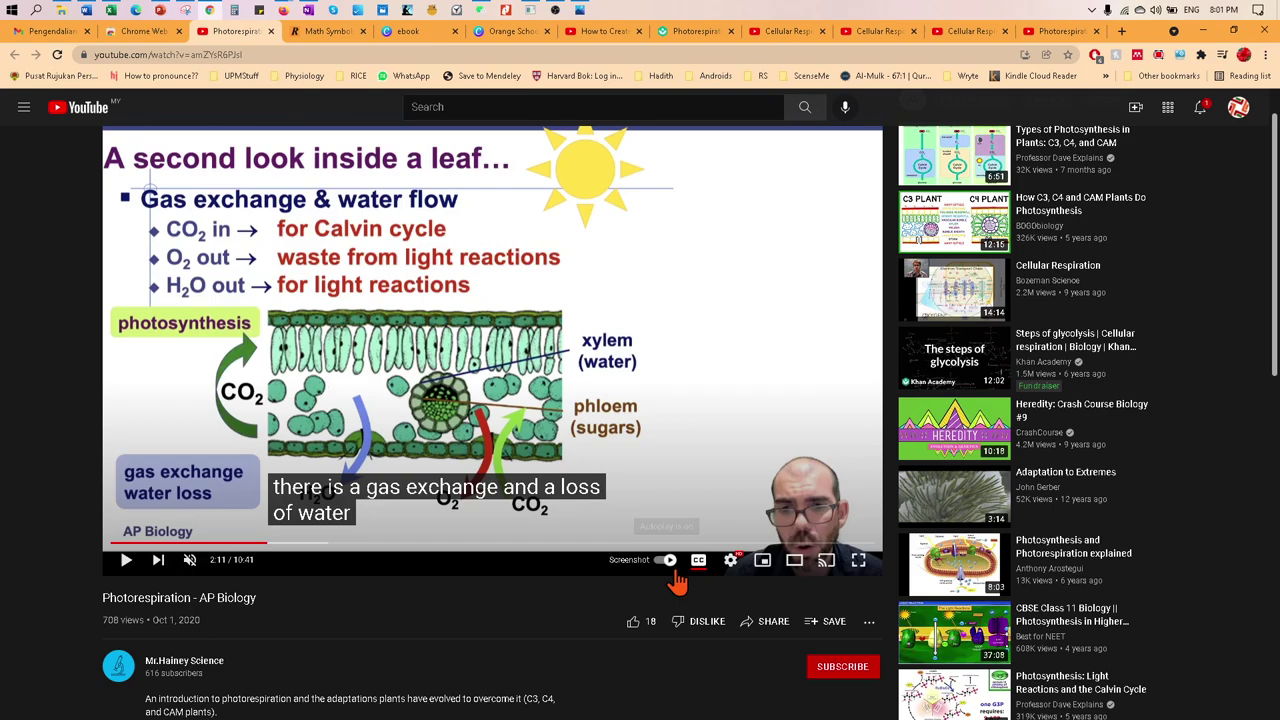
pyautogui.click(869, 622)
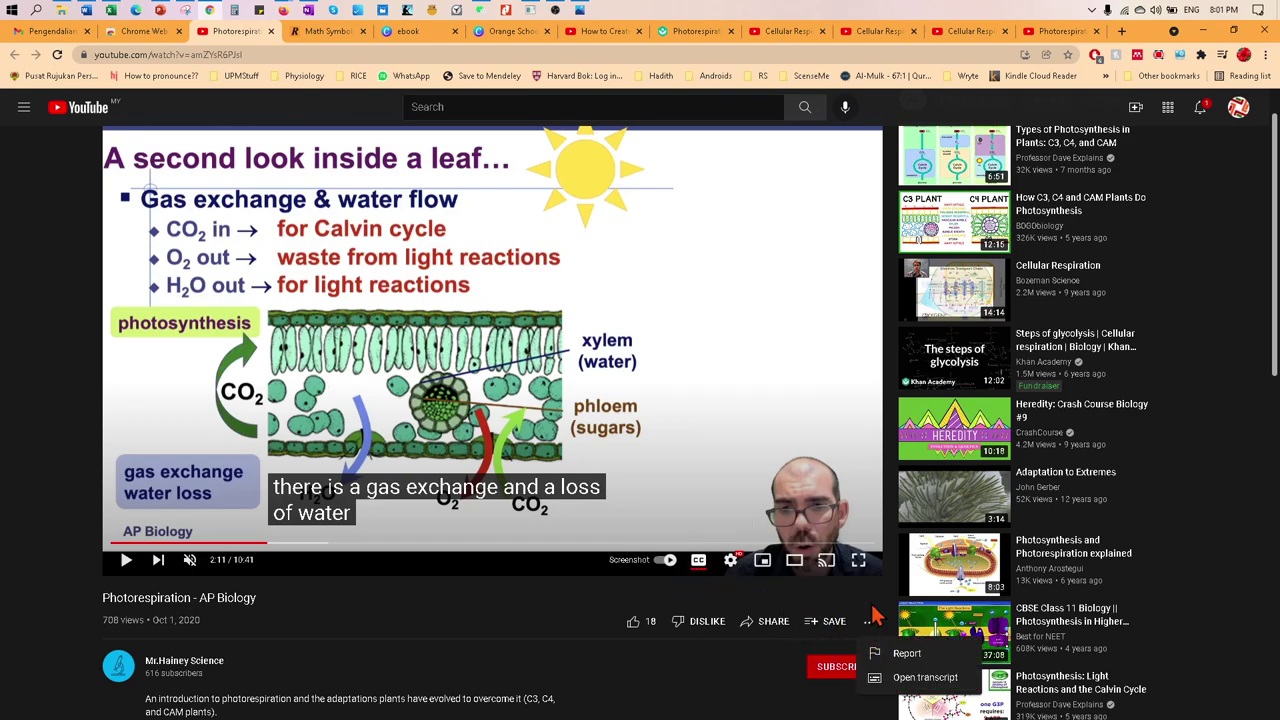
# - Open the transcript, copy all its rows, and switch to the Extract Transcript MOD Function workbook
pyautogui.click(908, 677)
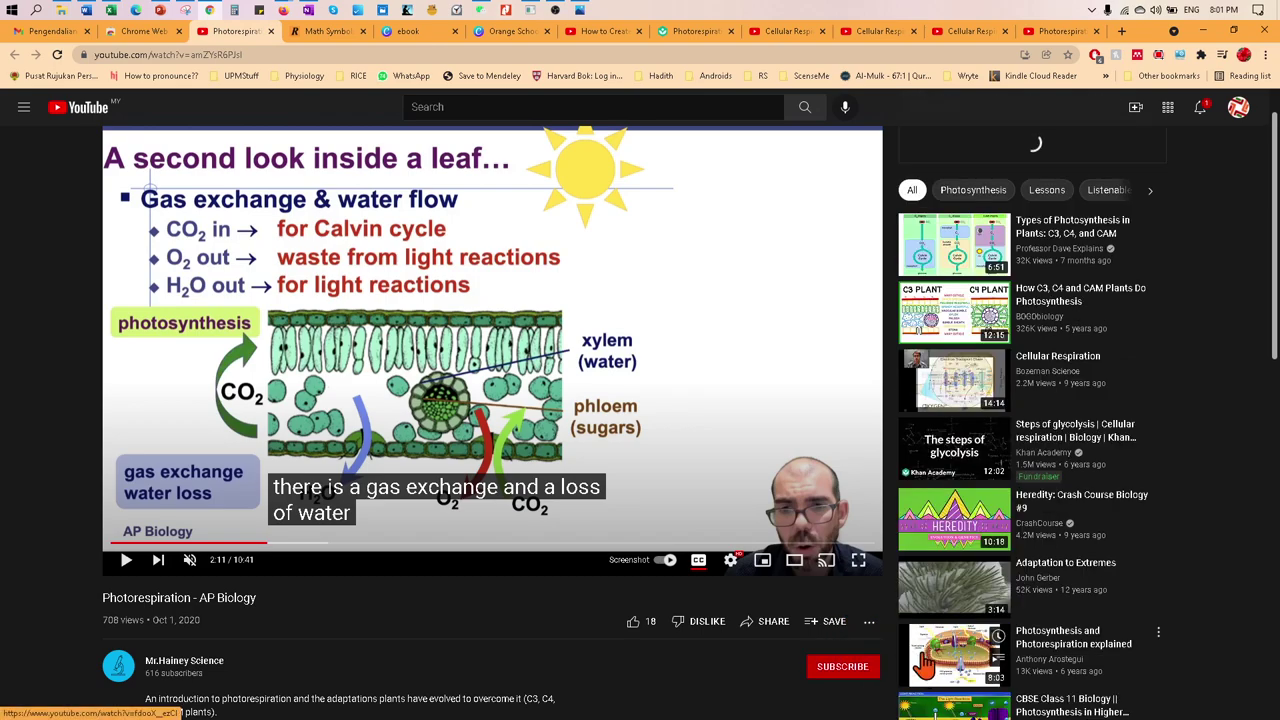
pyautogui.scroll(1, 1140, 270)
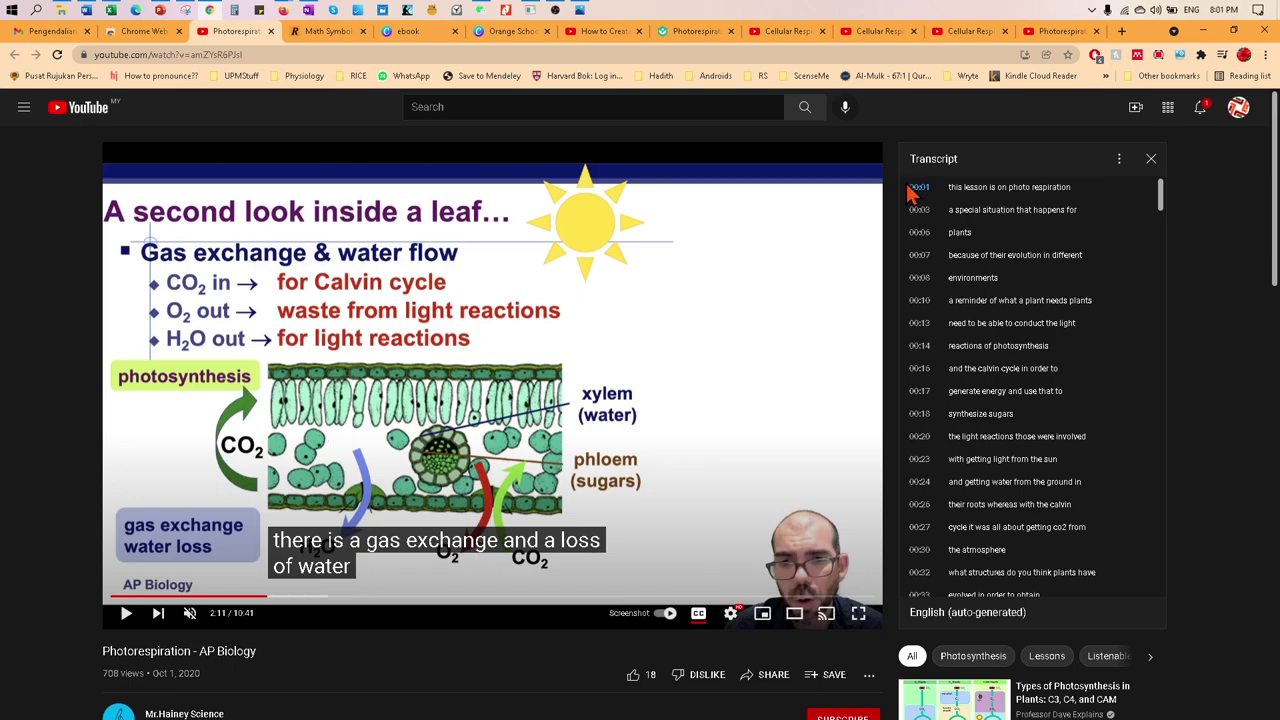
pyautogui.moveTo(906, 192); pyautogui.dragTo(1105, 640)
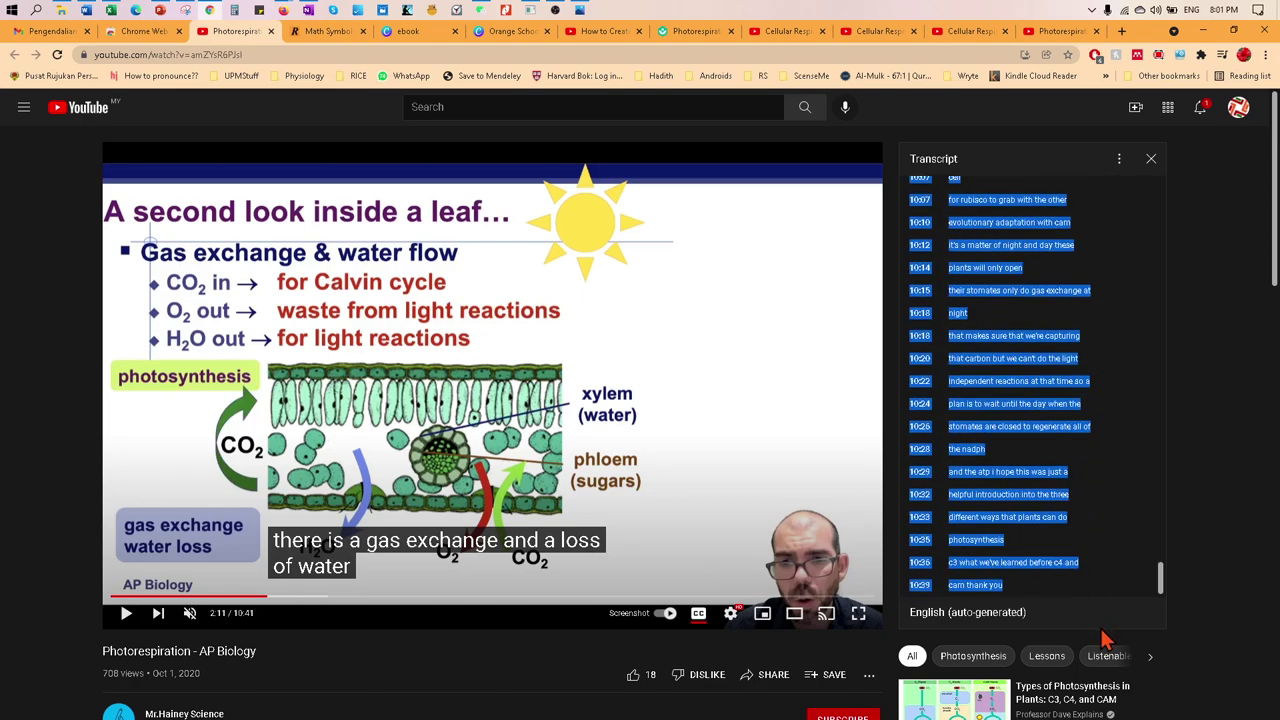
pyautogui.rightClick(985, 338)
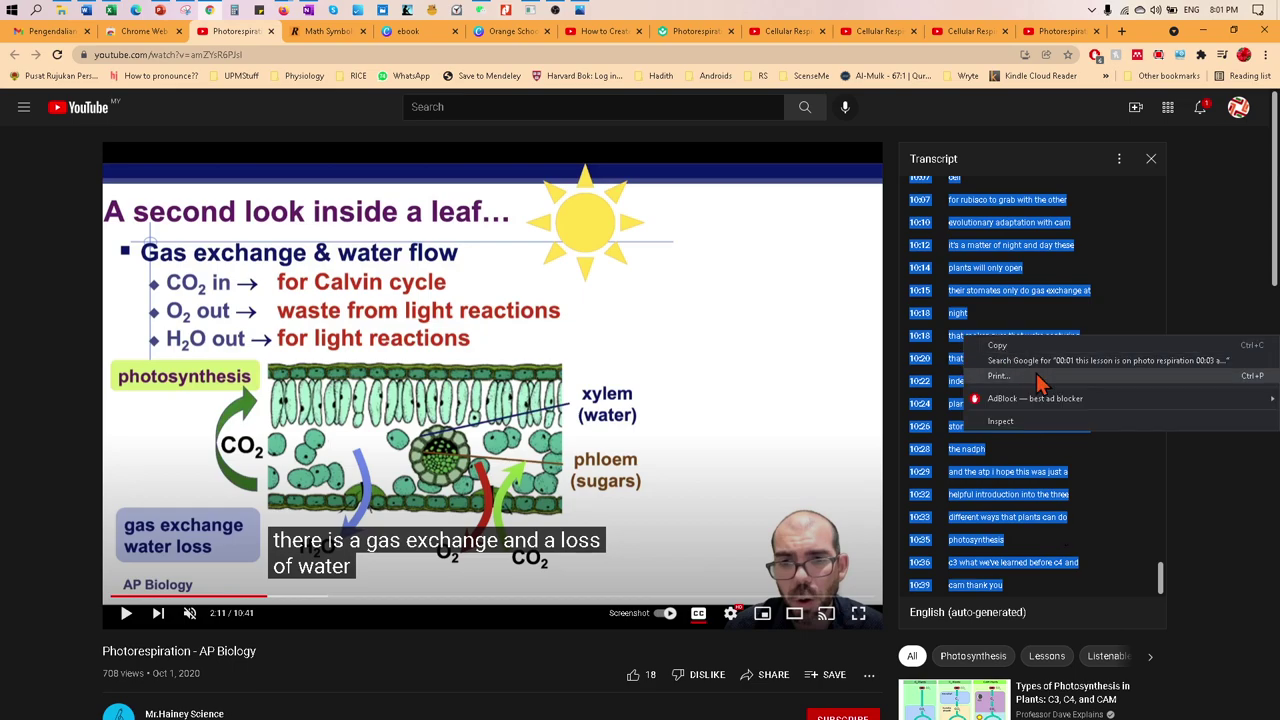
pyautogui.click(1040, 347)
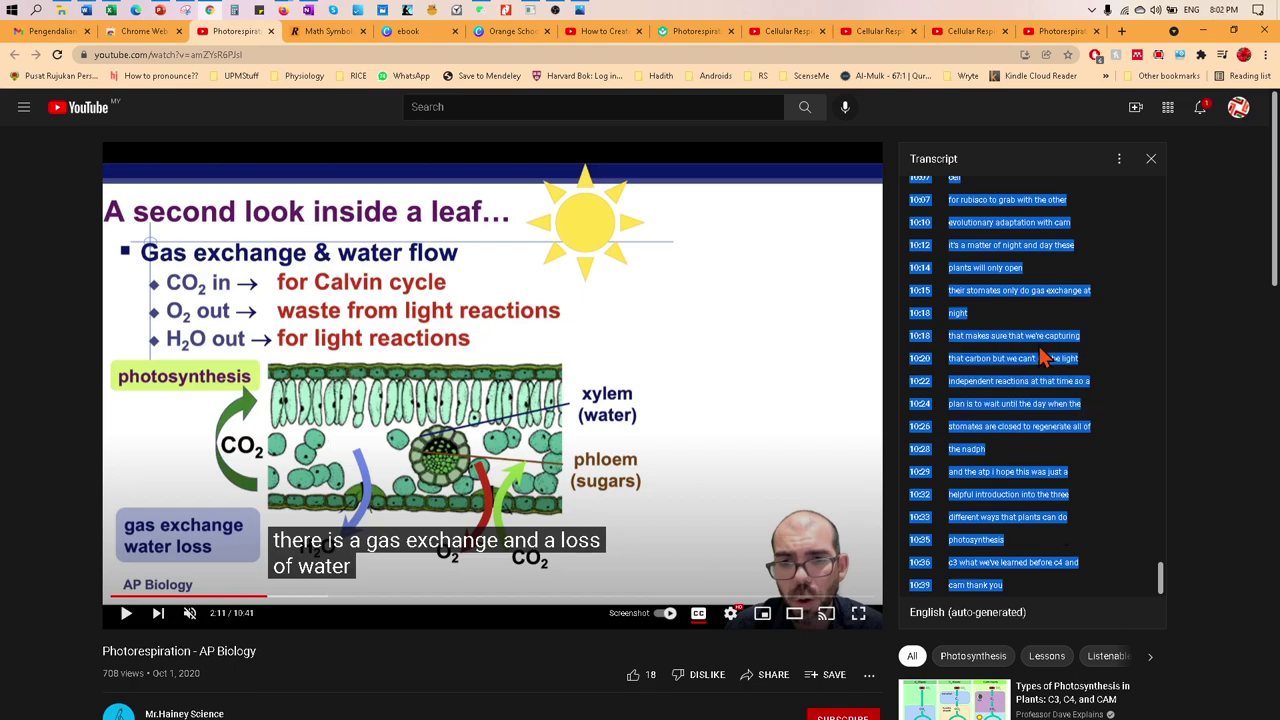
pyautogui.click(113, 15)
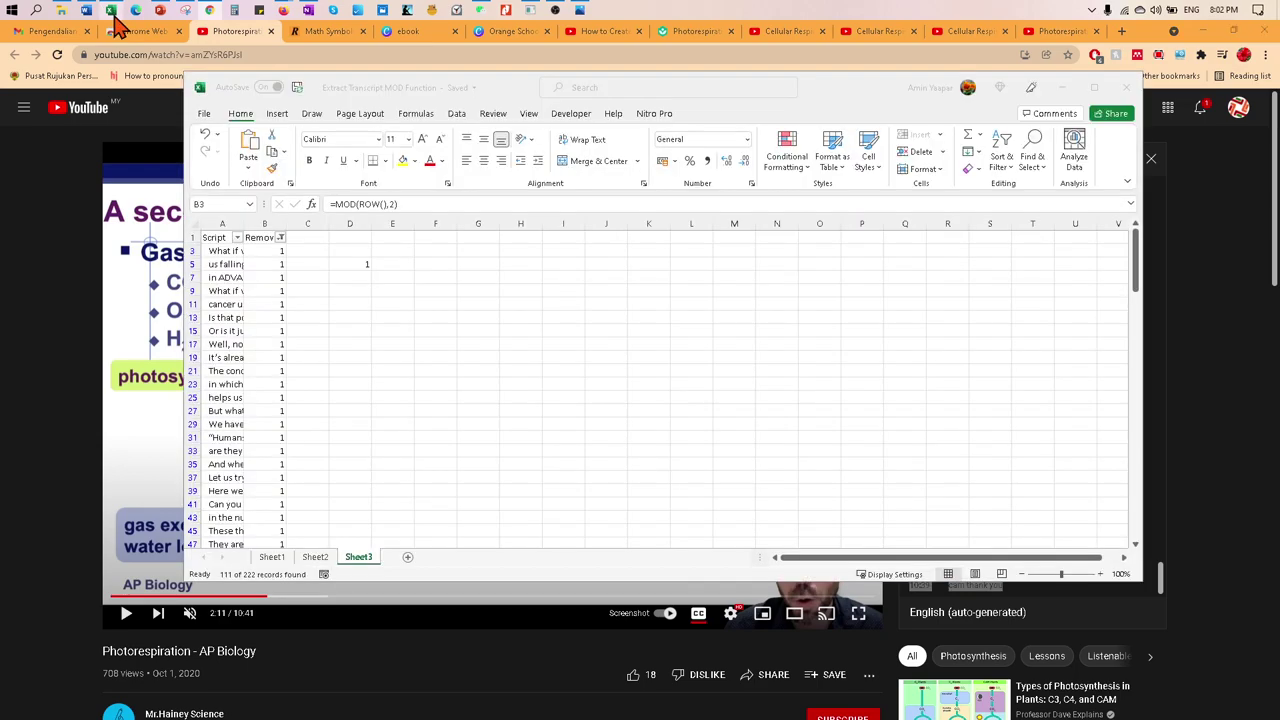
# - Create a new blank workbook and maximize it
pyautogui.click(204, 113)
pyautogui.click(224, 170)
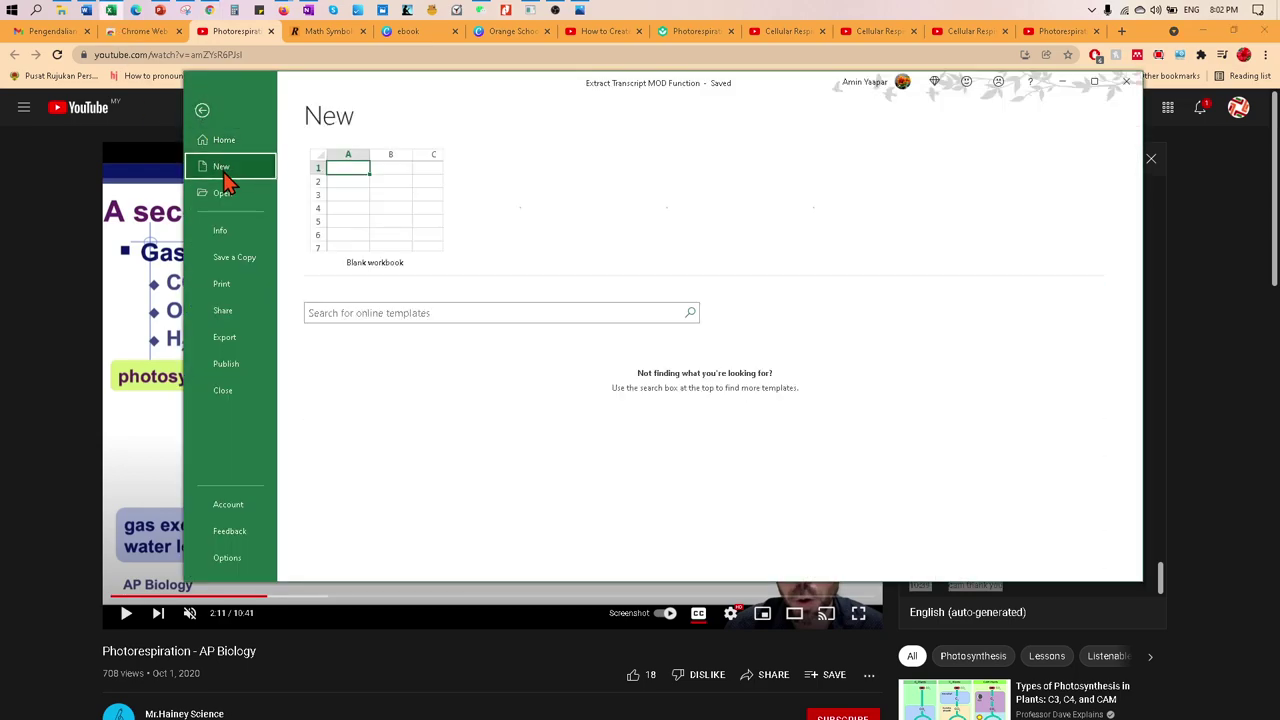
pyautogui.click(363, 196)
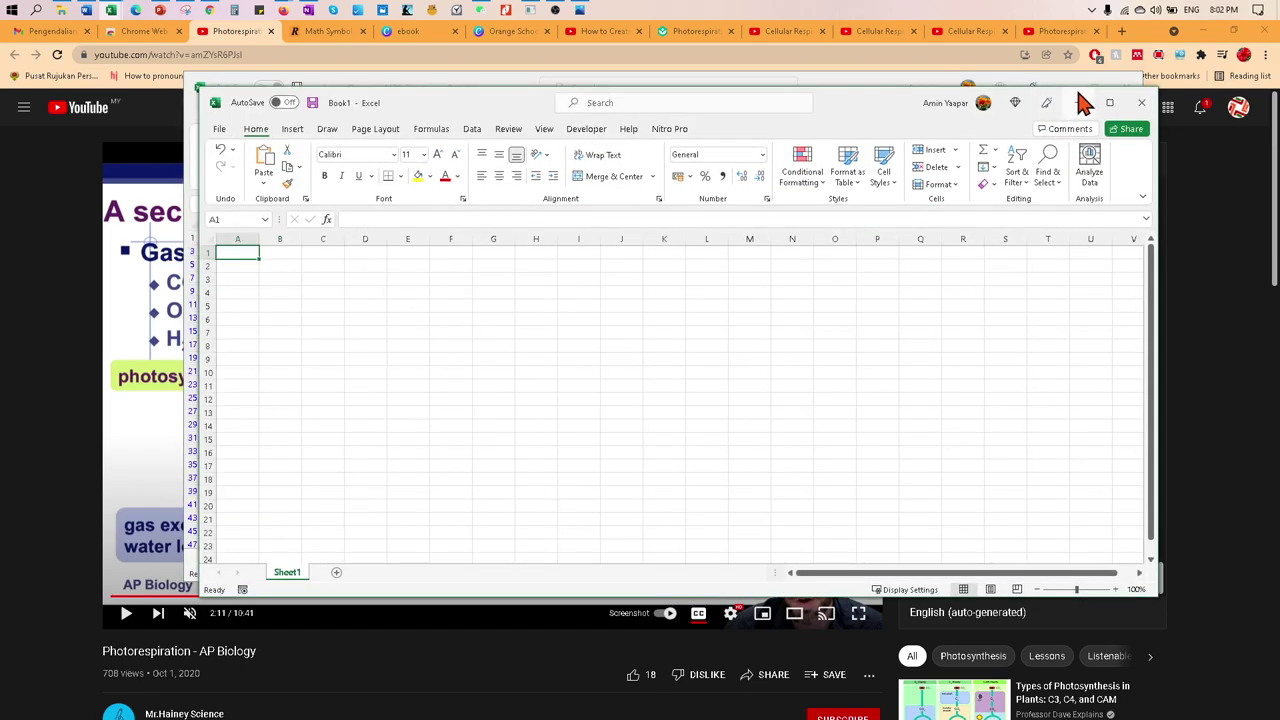
pyautogui.click(1109, 102)
# - Paste the copied transcript into column A starting at cell A2
pyautogui.moveTo(80, 252); pyautogui.dragTo(80, 240)
pyautogui.click(41, 188)
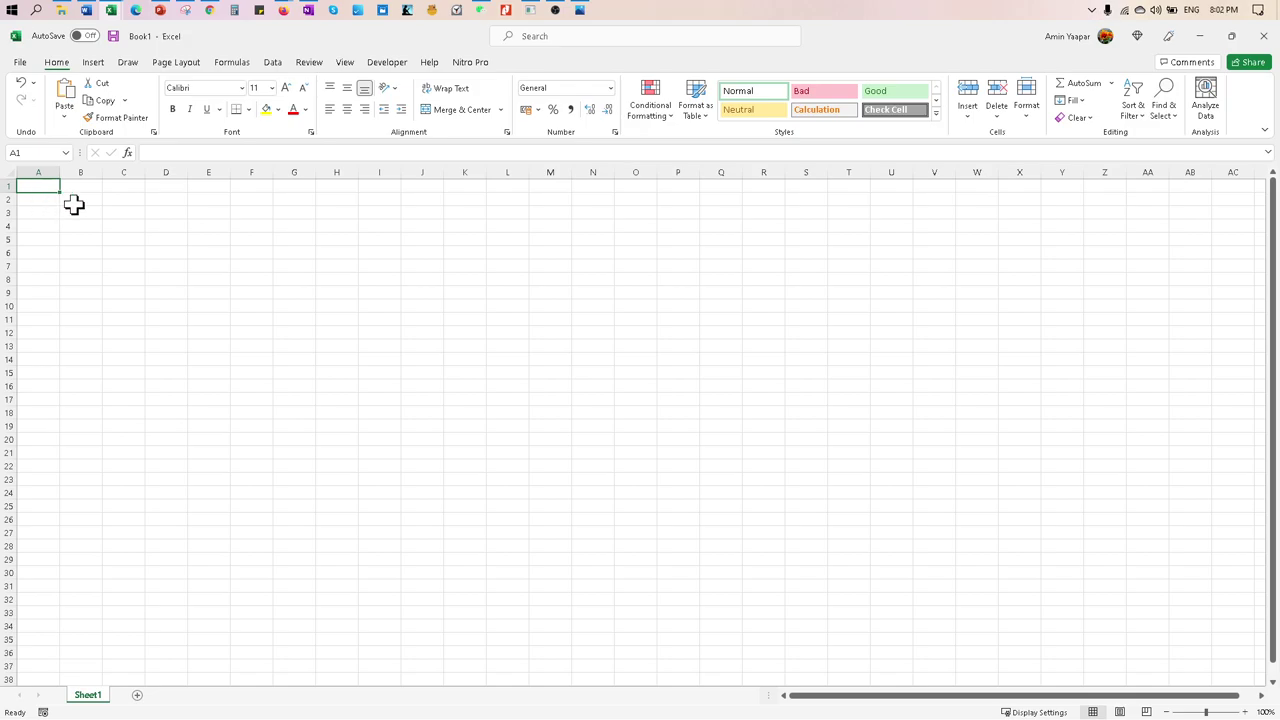
pyautogui.click(68, 211)
pyautogui.click(36, 200)
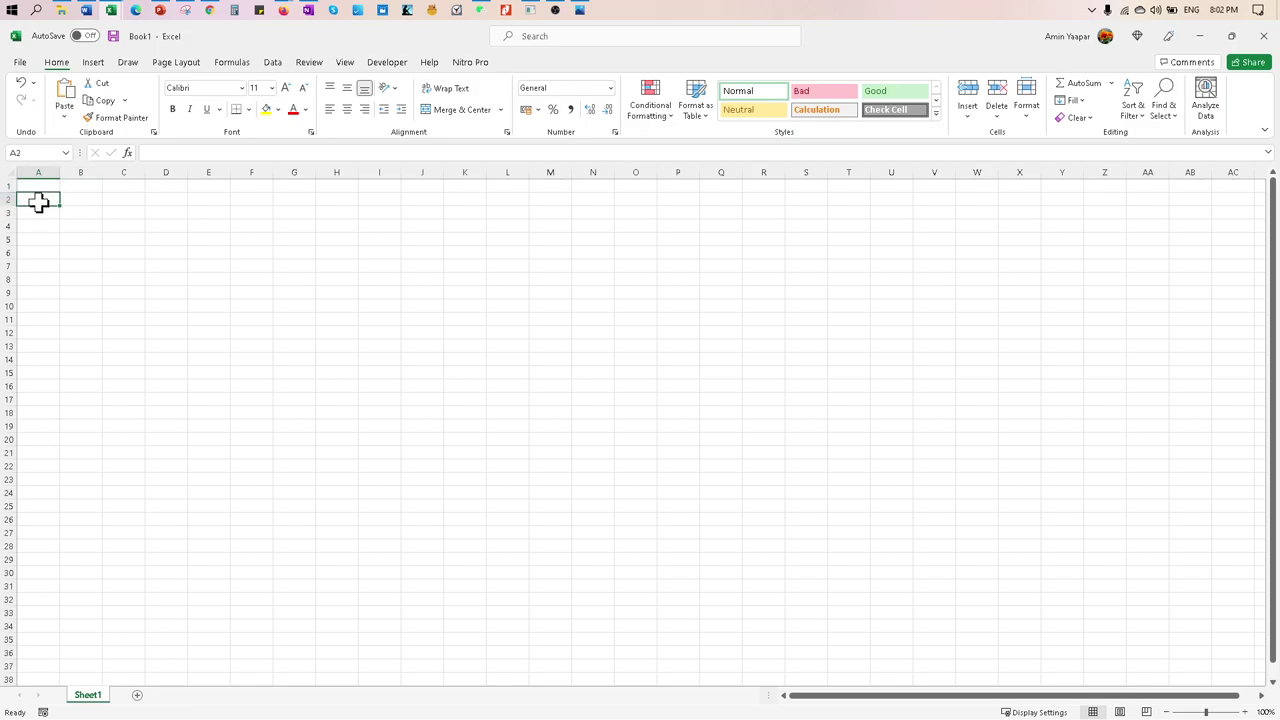
pyautogui.hotkey('ctrl', 'v')
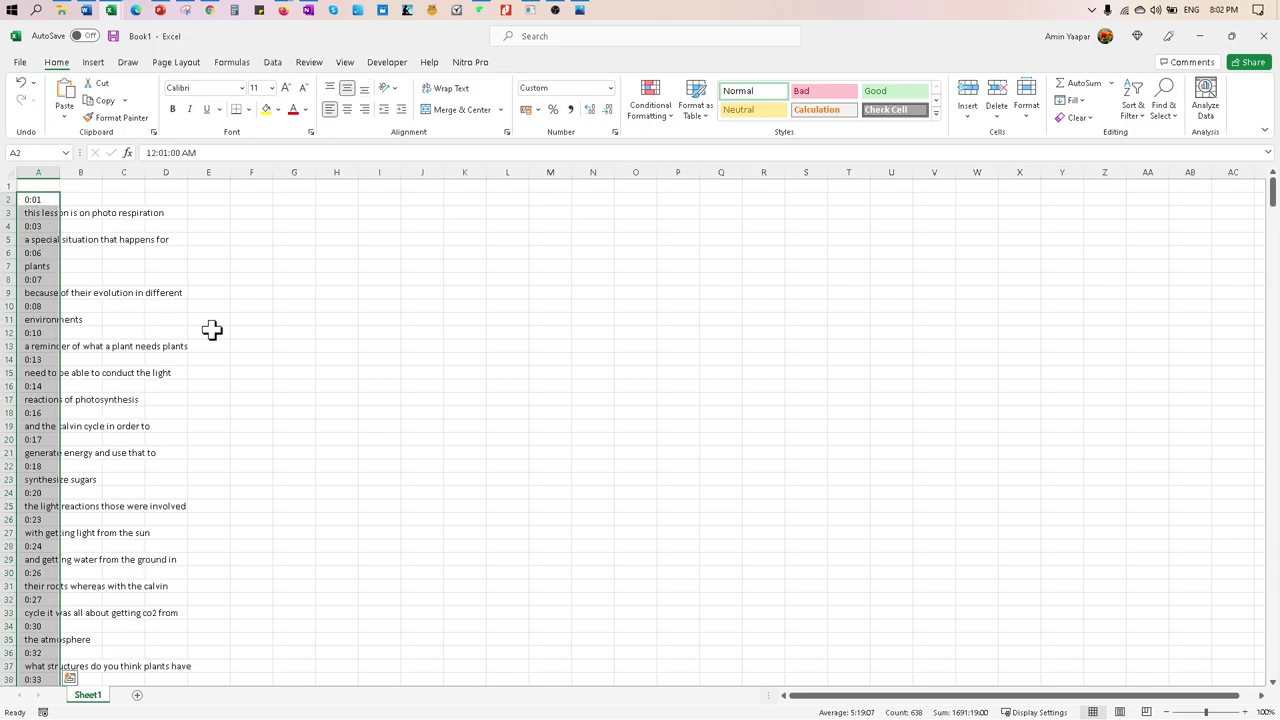
pyautogui.click(251, 321)
pyautogui.click(33, 200)
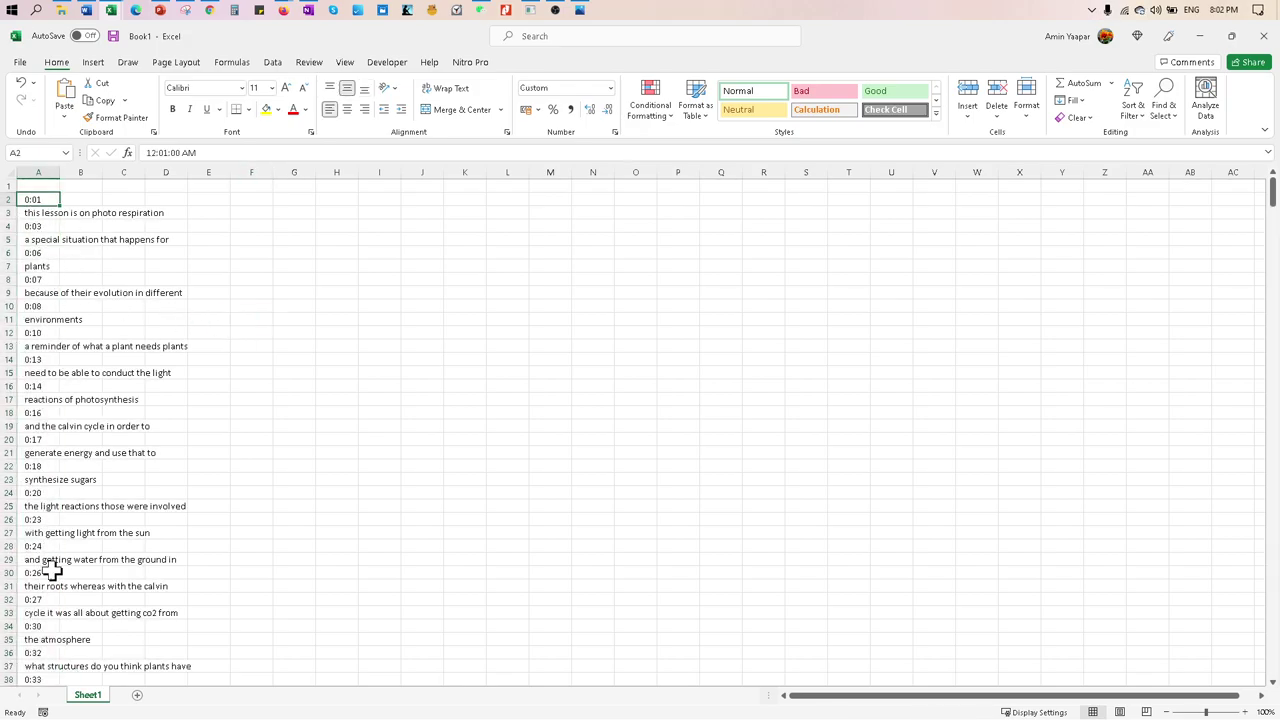
# - Rearrange the windows, minimizing Extract Transcript, then maximize Book1 again
pyautogui.click(1229, 37)
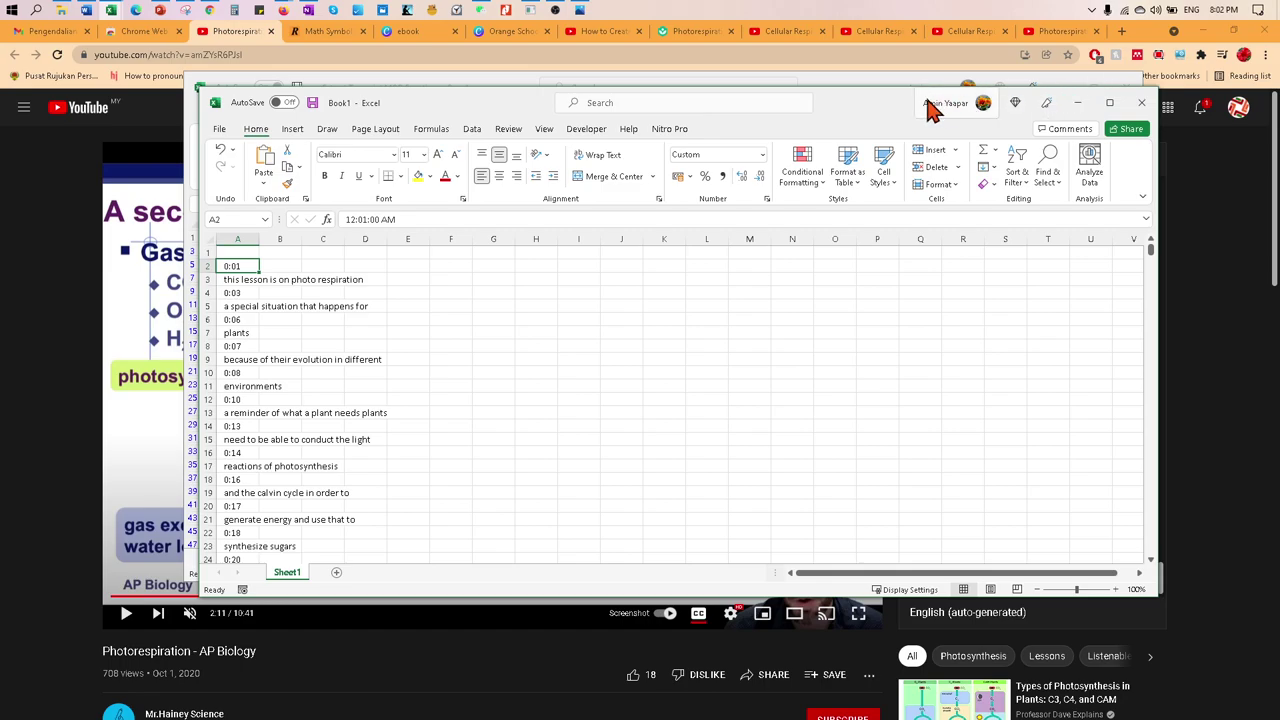
pyautogui.moveTo(843, 103); pyautogui.dragTo(705, 190)
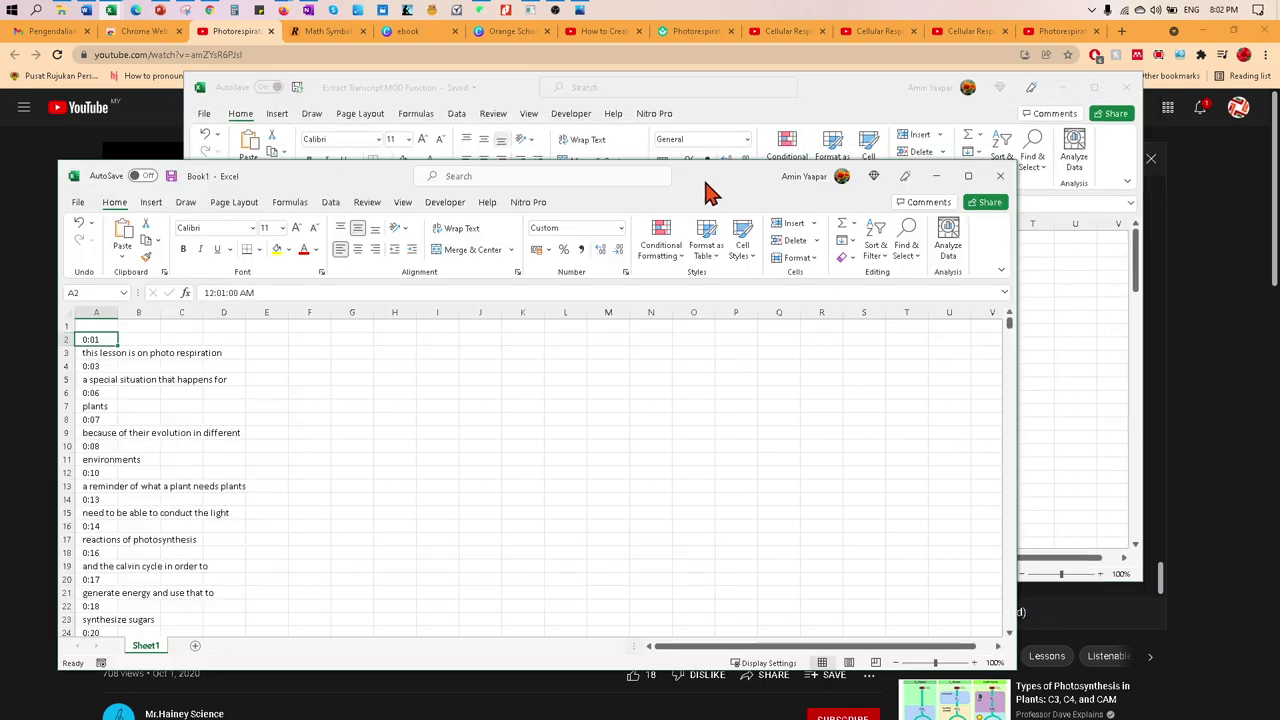
pyautogui.click(1064, 88)
pyautogui.moveTo(725, 178); pyautogui.dragTo(909, 131)
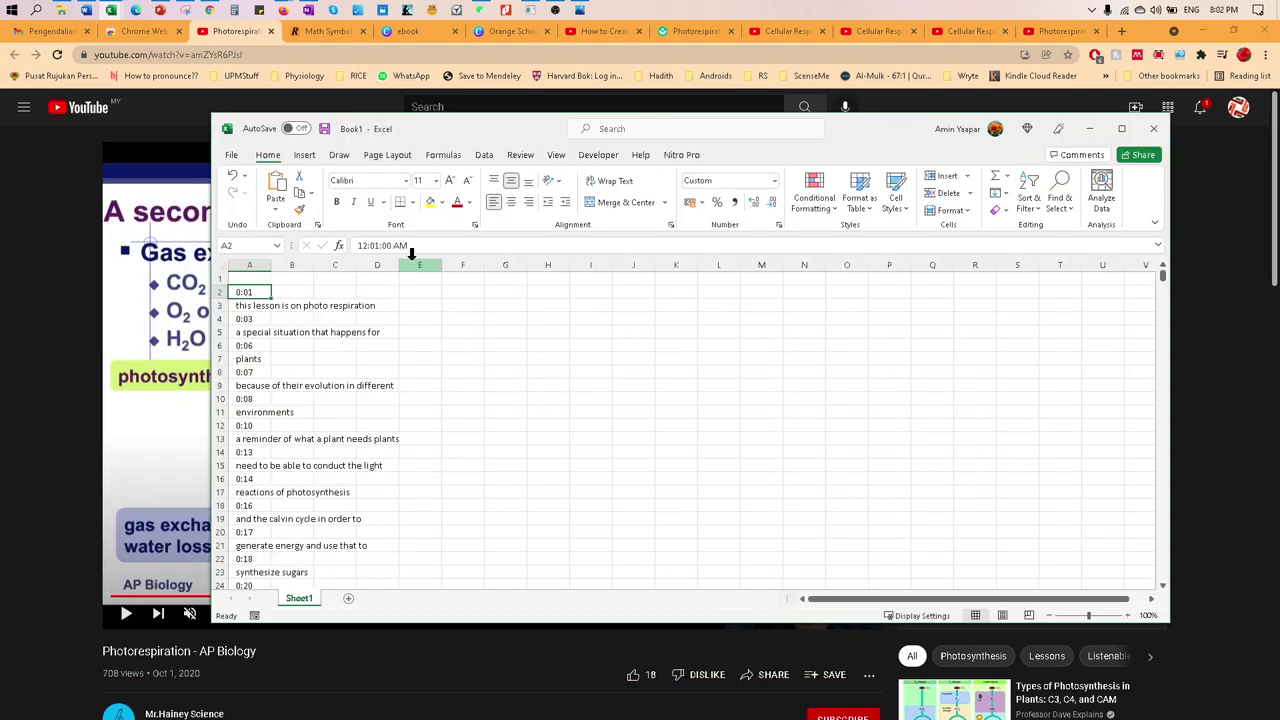
pyautogui.click(1124, 126)
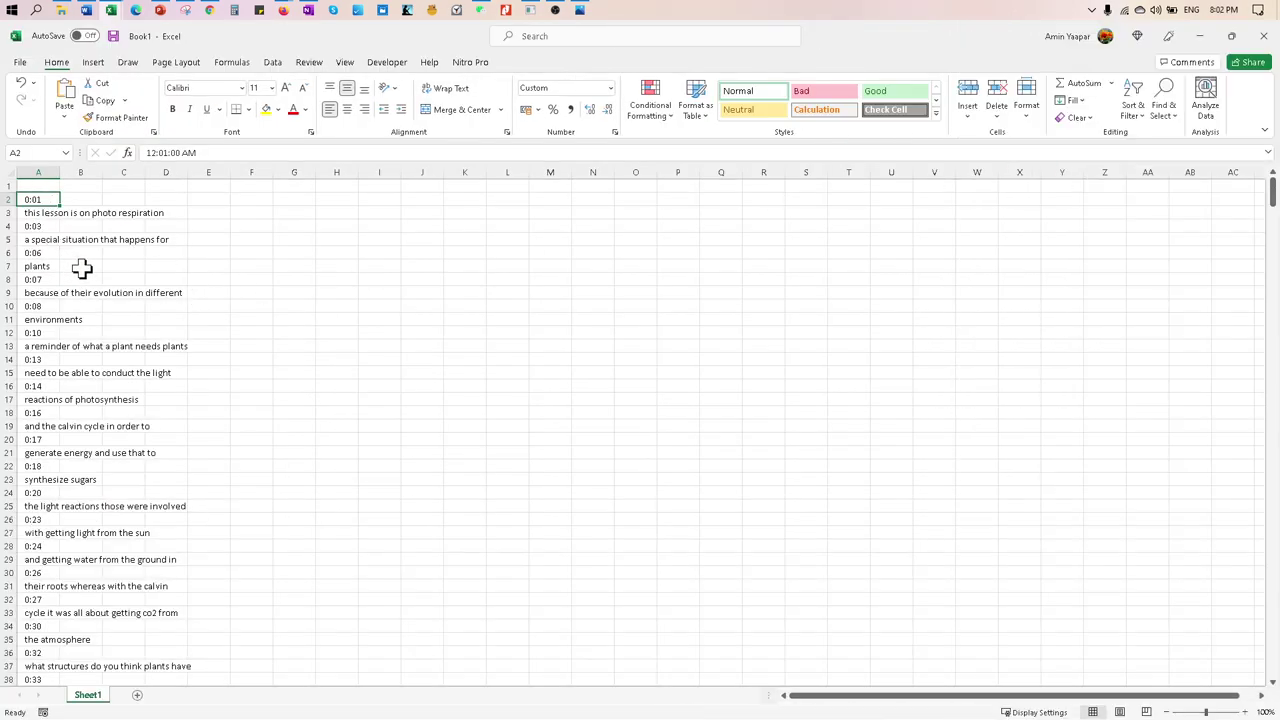
# - Check the pasted timestamps in A2 to A12 (0:07, 0:08, 0:10), then select cell A1
pyautogui.click(38, 252)
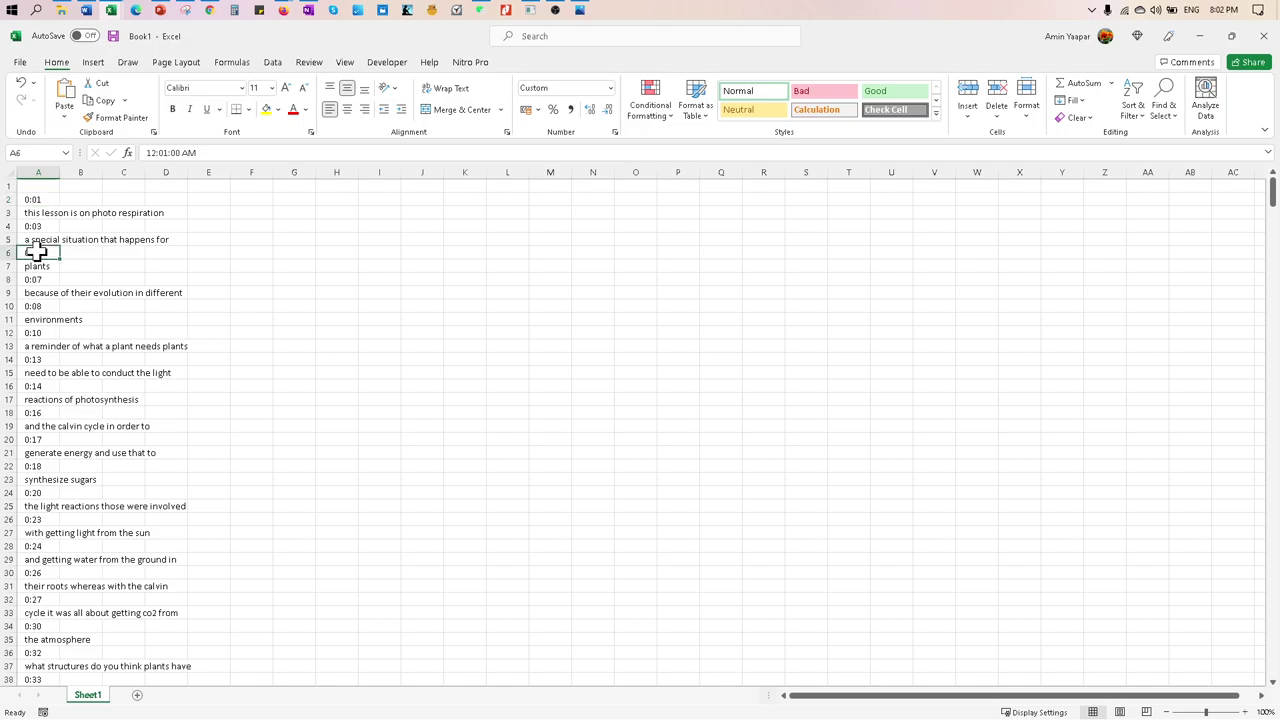
pyautogui.click(34, 200)
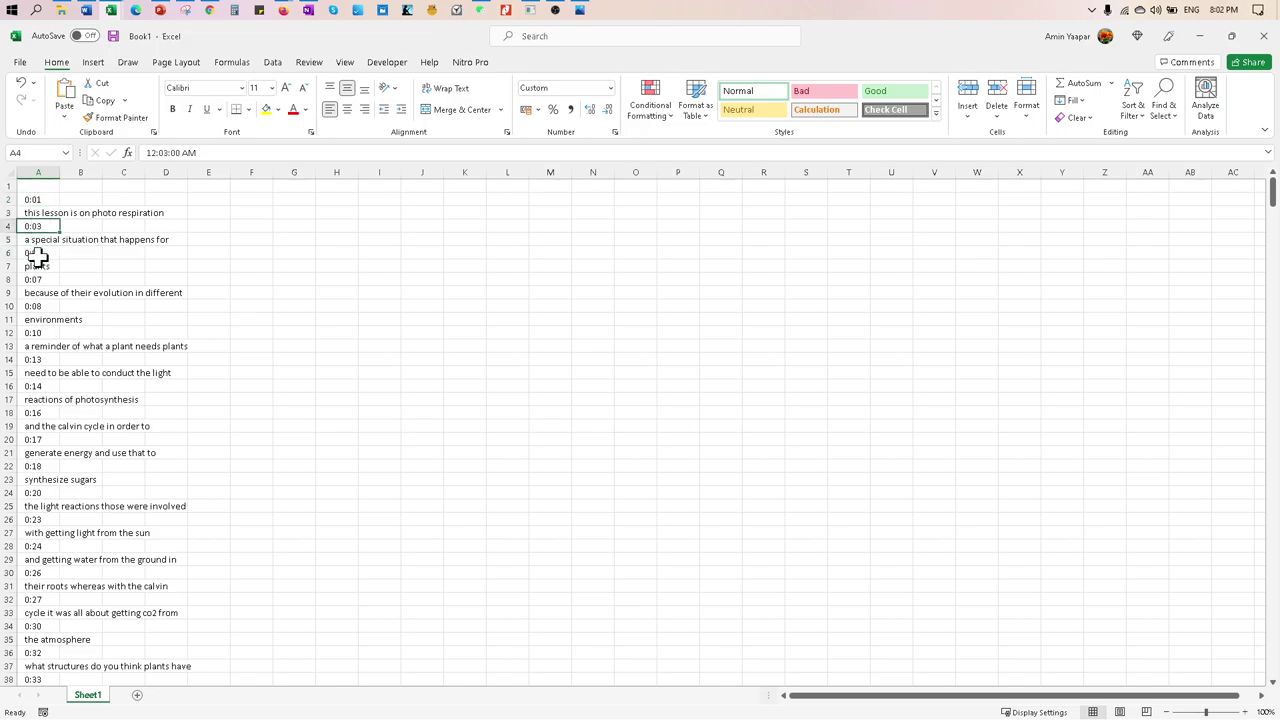
pyautogui.click(37, 256)
pyautogui.click(36, 280)
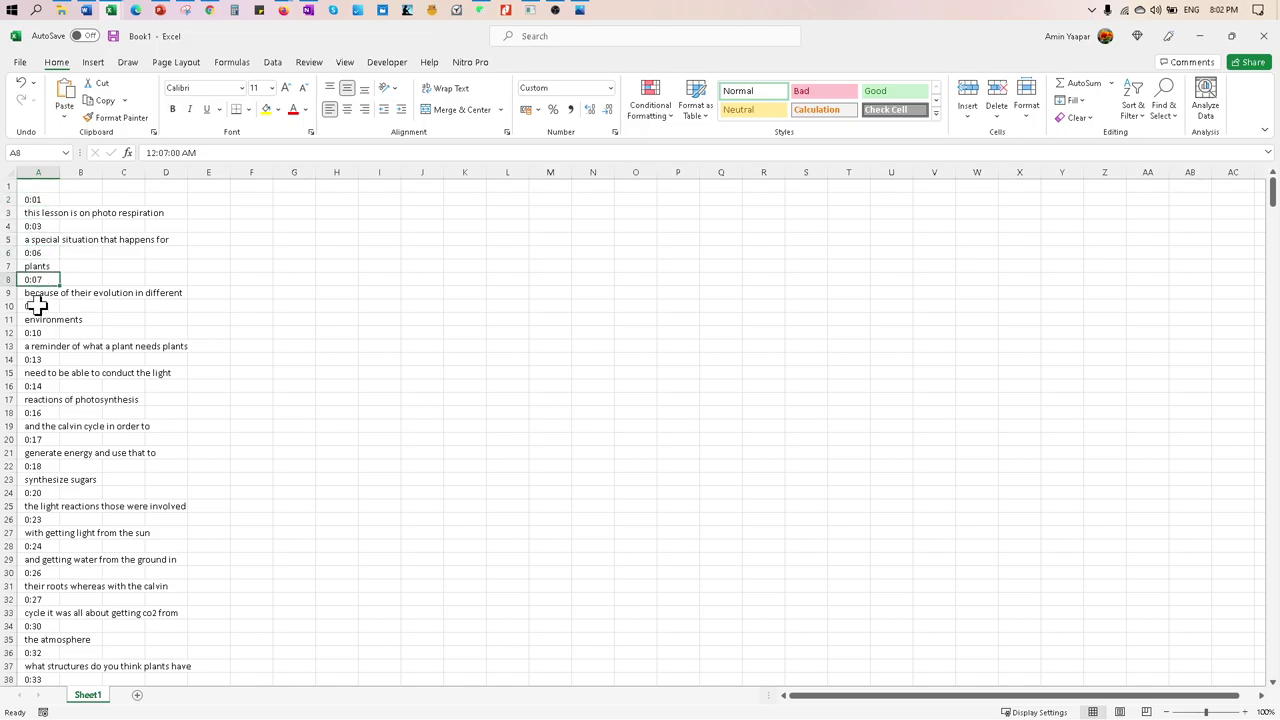
pyautogui.click(36, 306)
pyautogui.click(35, 332)
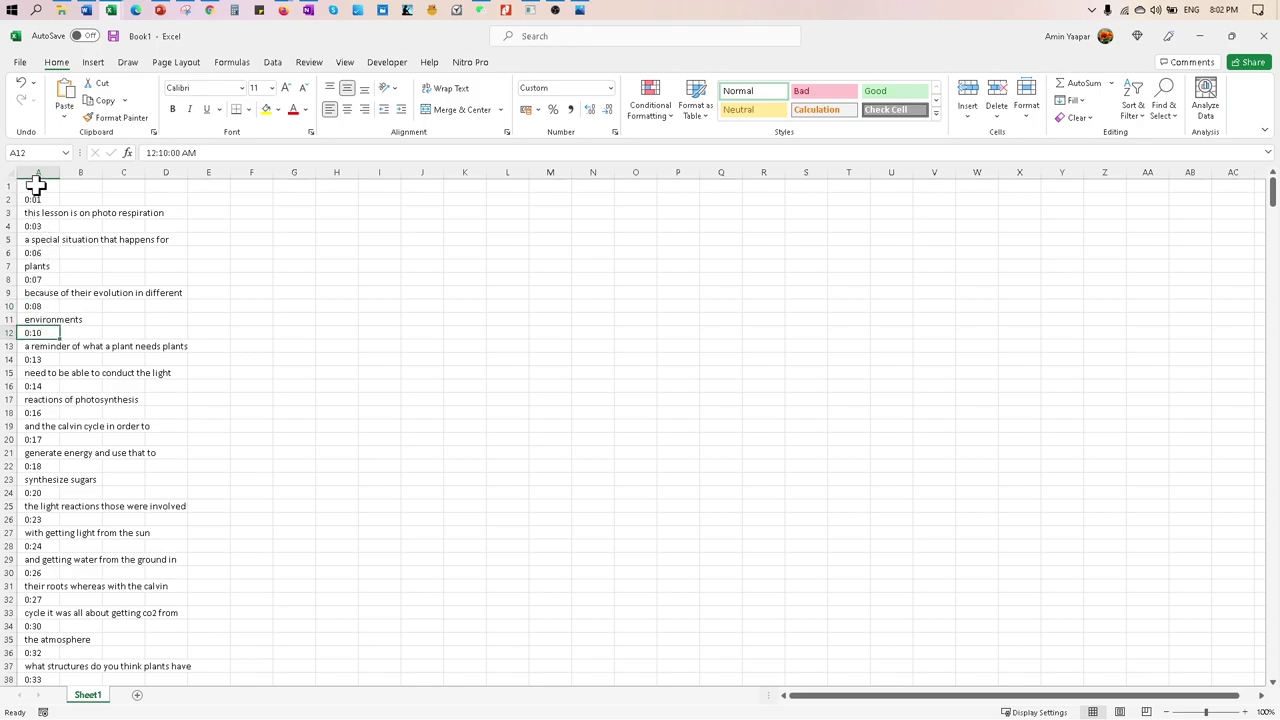
pyautogui.click(37, 187)
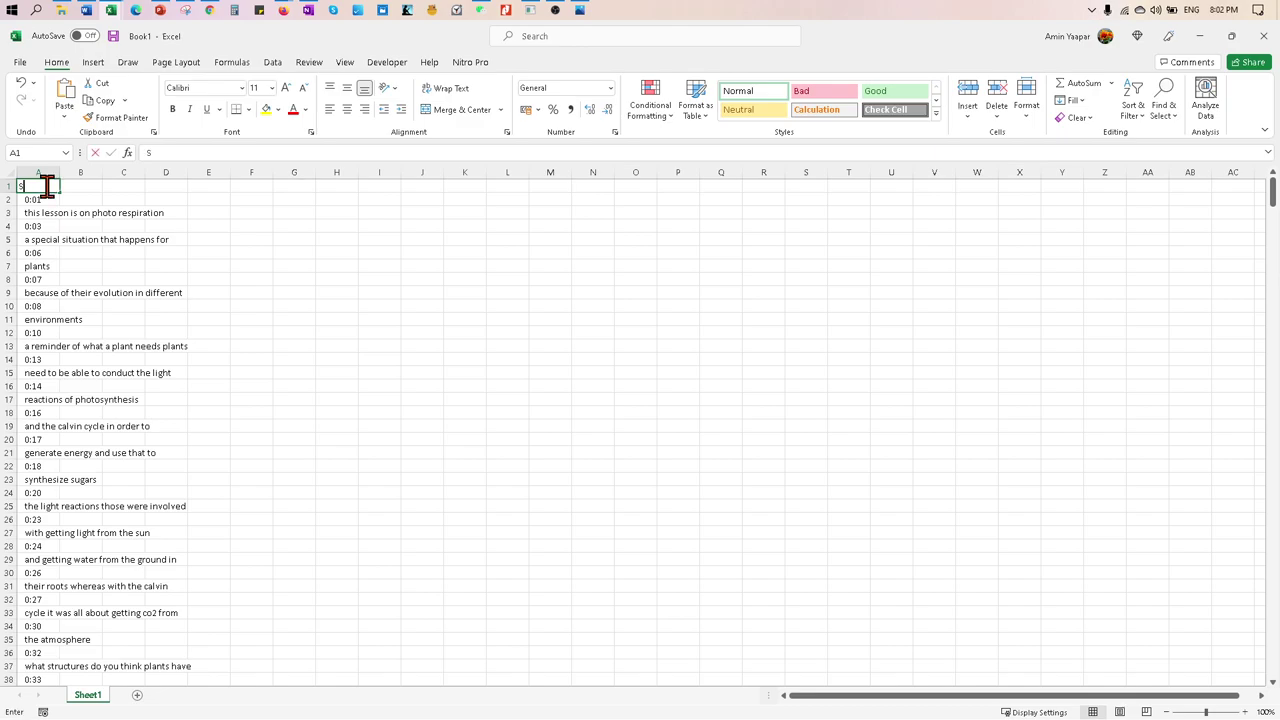
# - Enter the headers 'Script' in A1 and 'Remover' in B1, then select B2
pyautogui.write('Script')
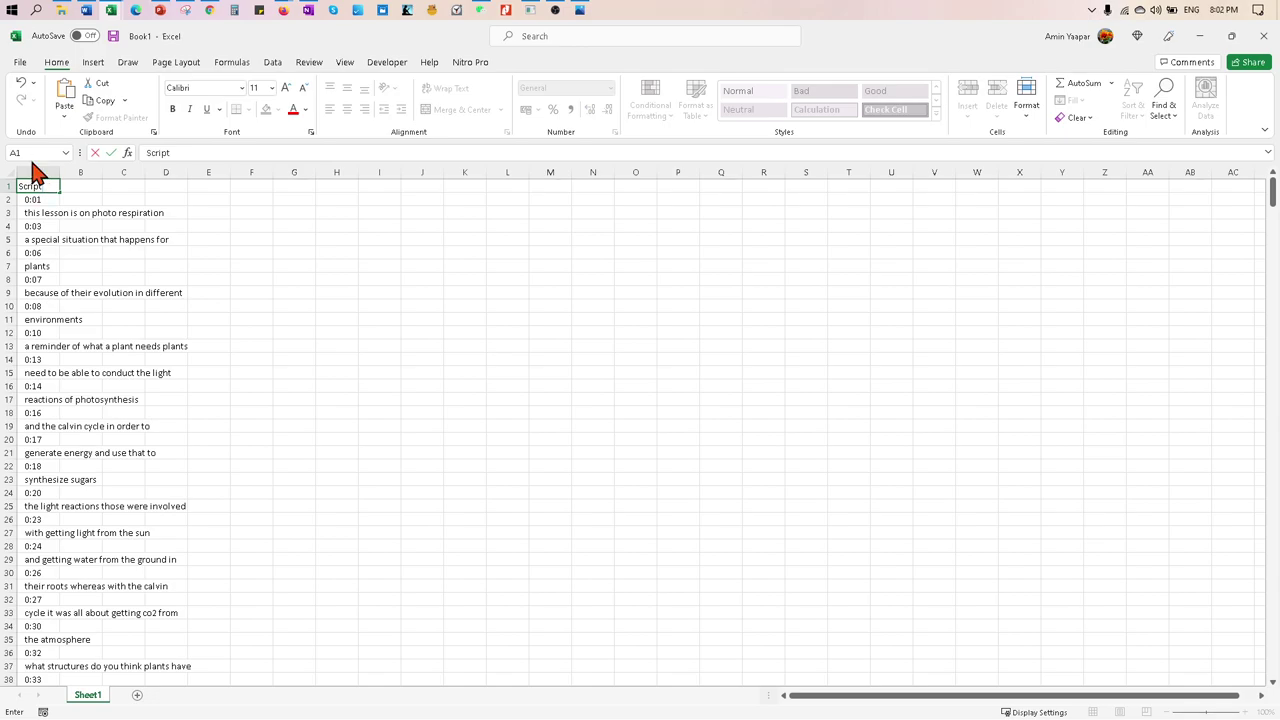
pyautogui.click(95, 184)
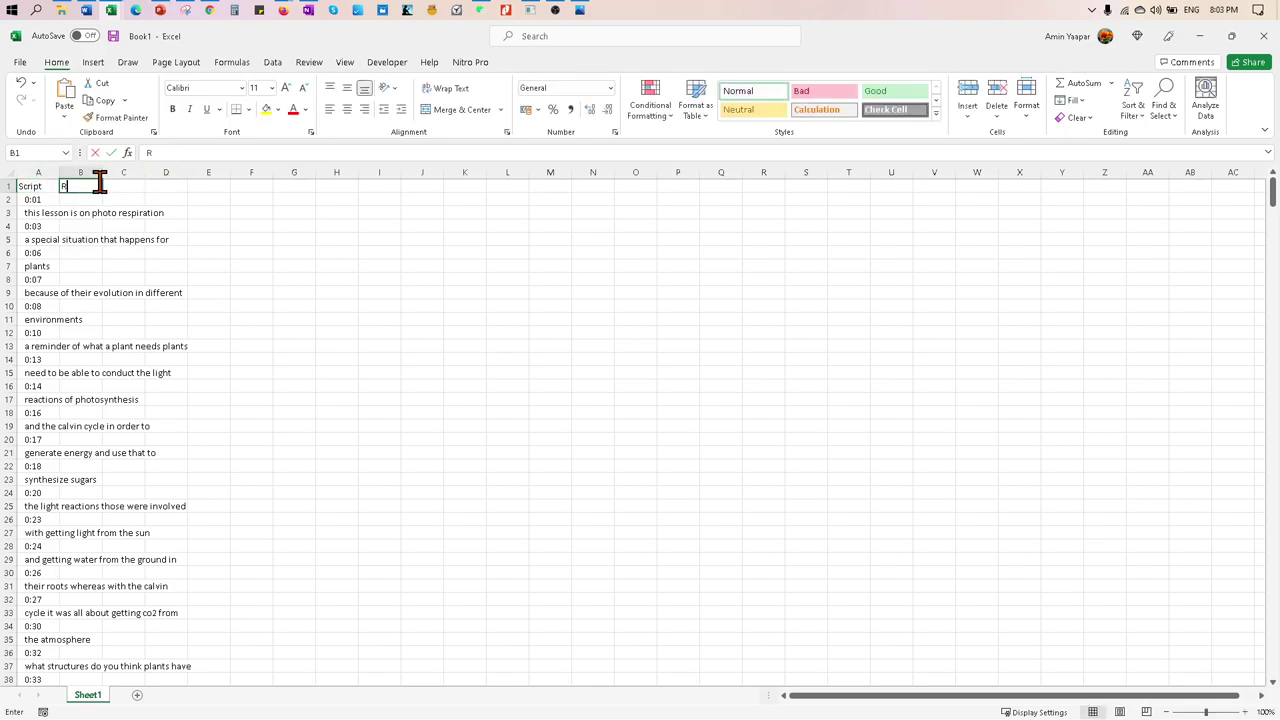
pyautogui.write('Remover')
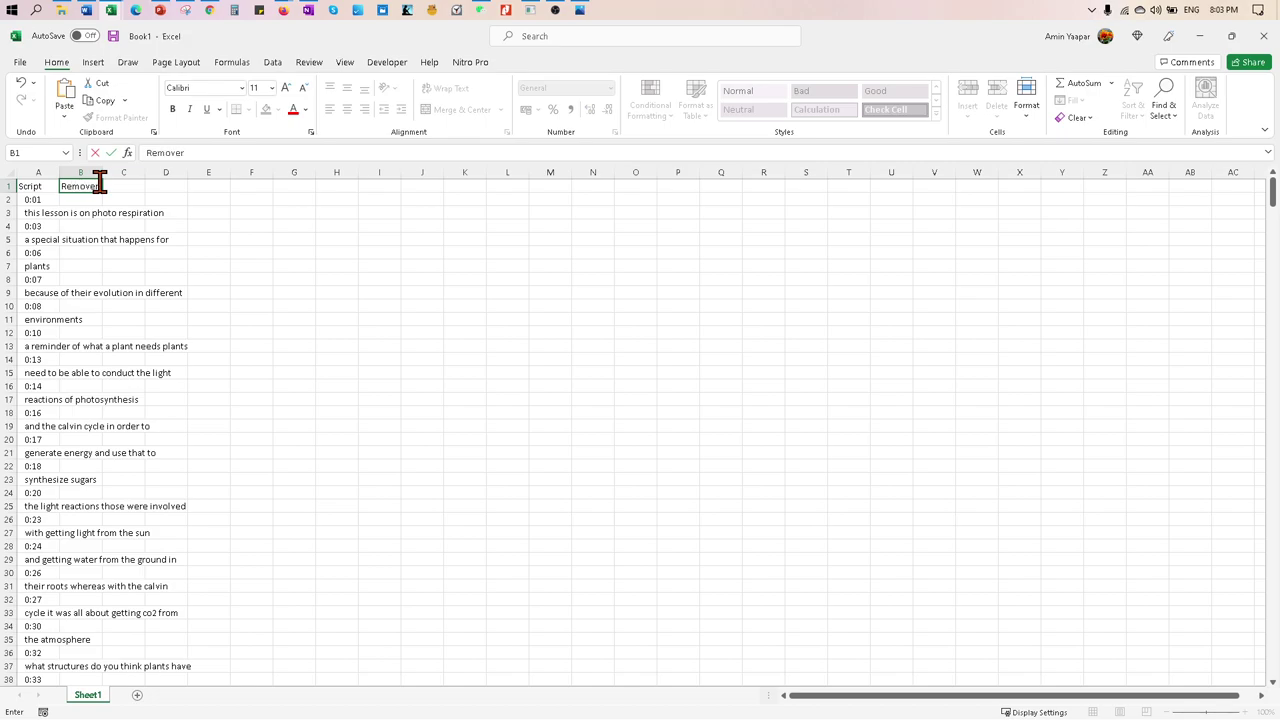
pyautogui.click(308, 253)
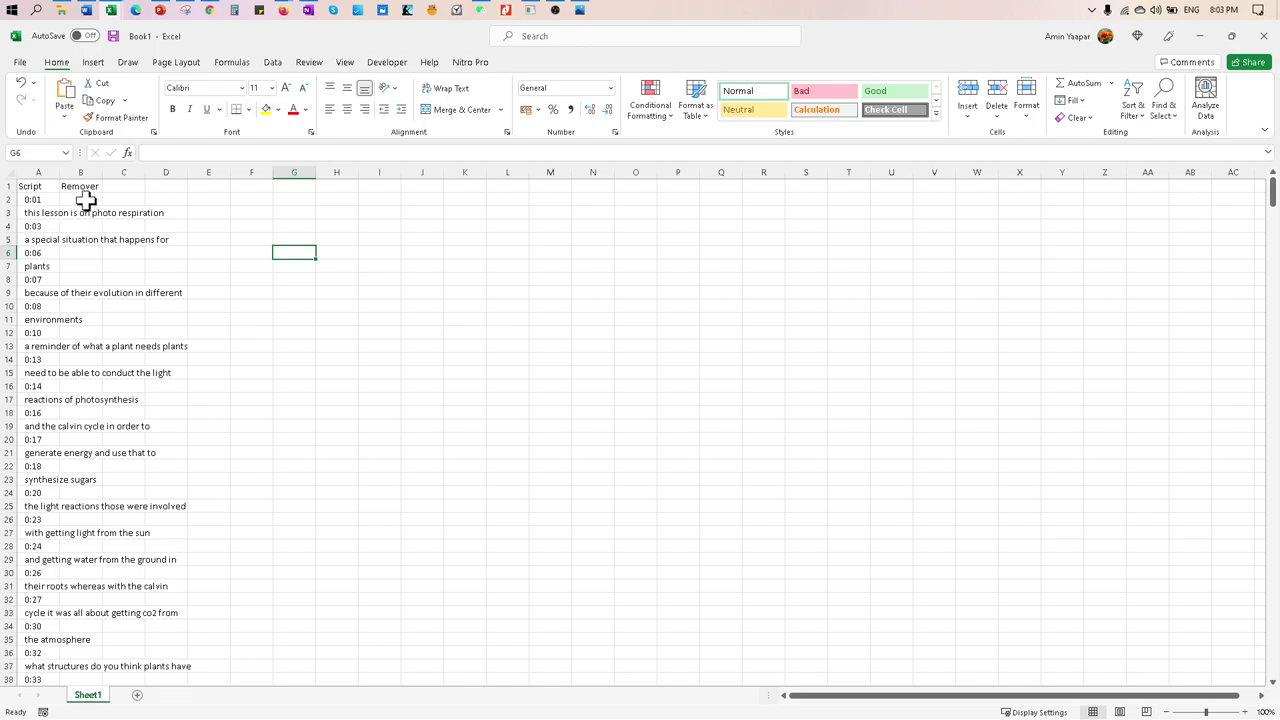
pyautogui.click(86, 200)
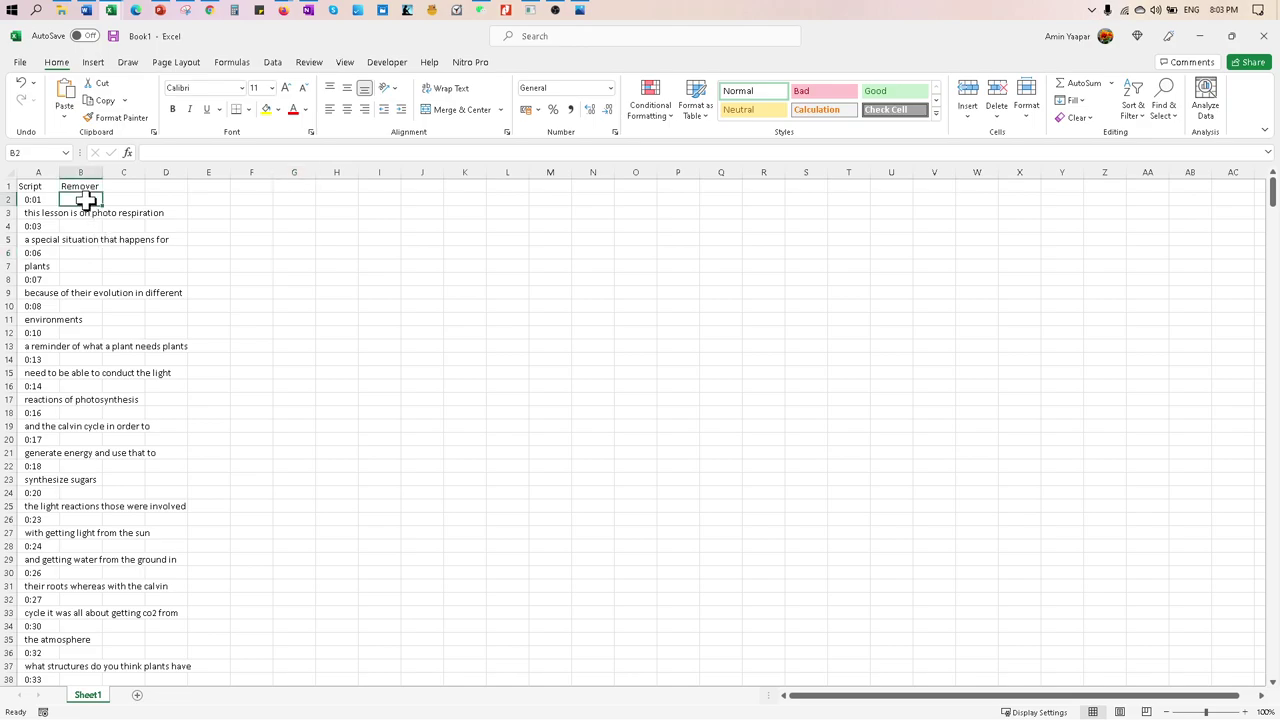
# - Enter a first MOD formula in B2 with a misspelled row argument, which returns #NAME?
pyautogui.click(172, 152)
pyautogui.write('=')
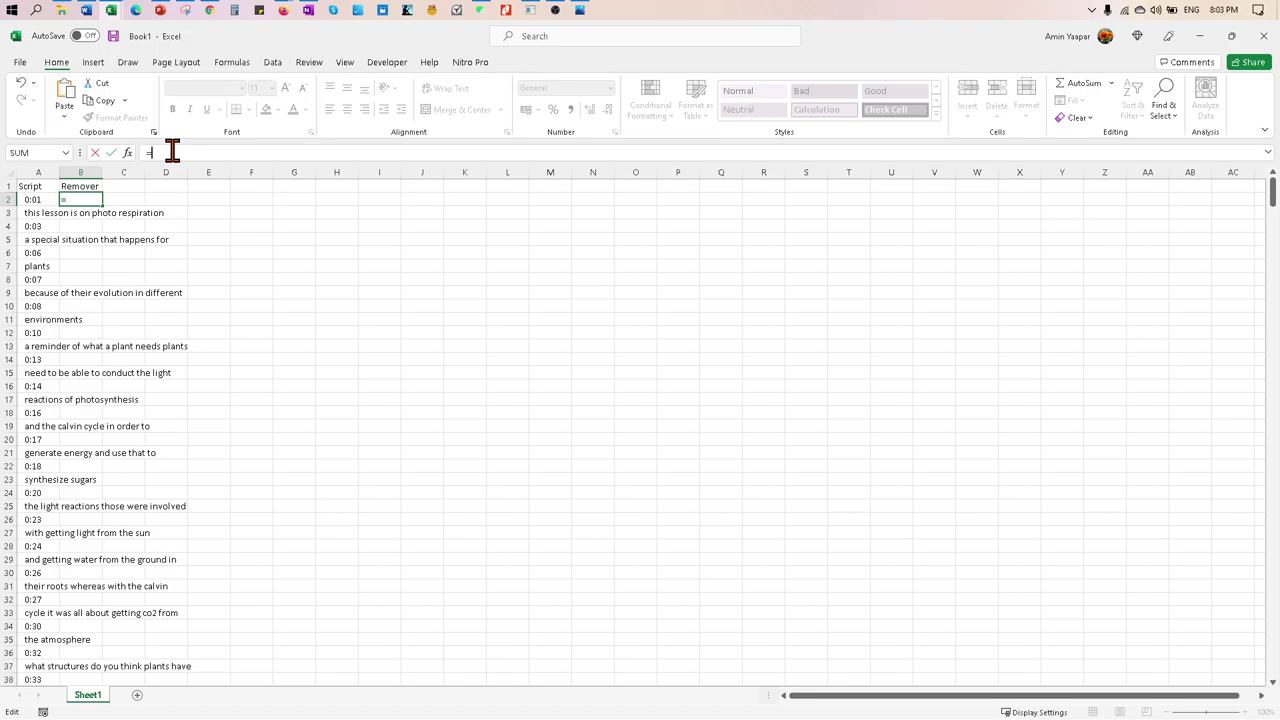
pyautogui.write('MOD')
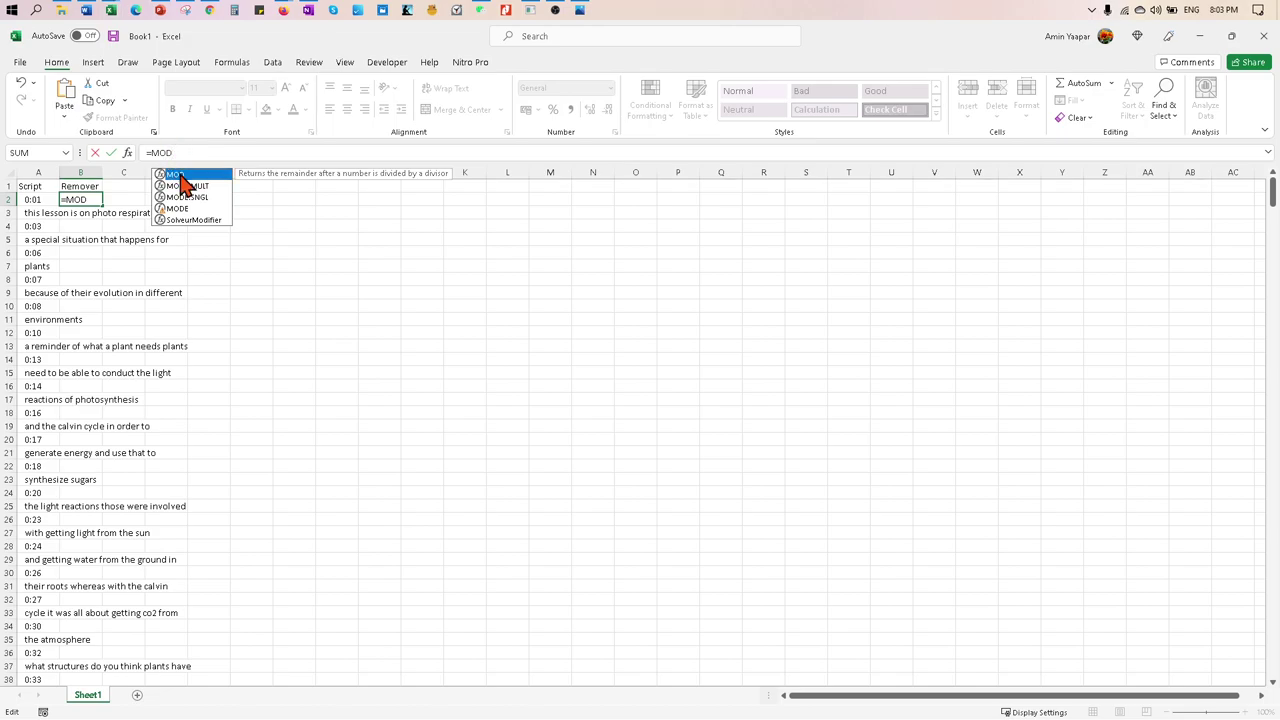
pyautogui.doubleClick(182, 176)
pyautogui.write('((')
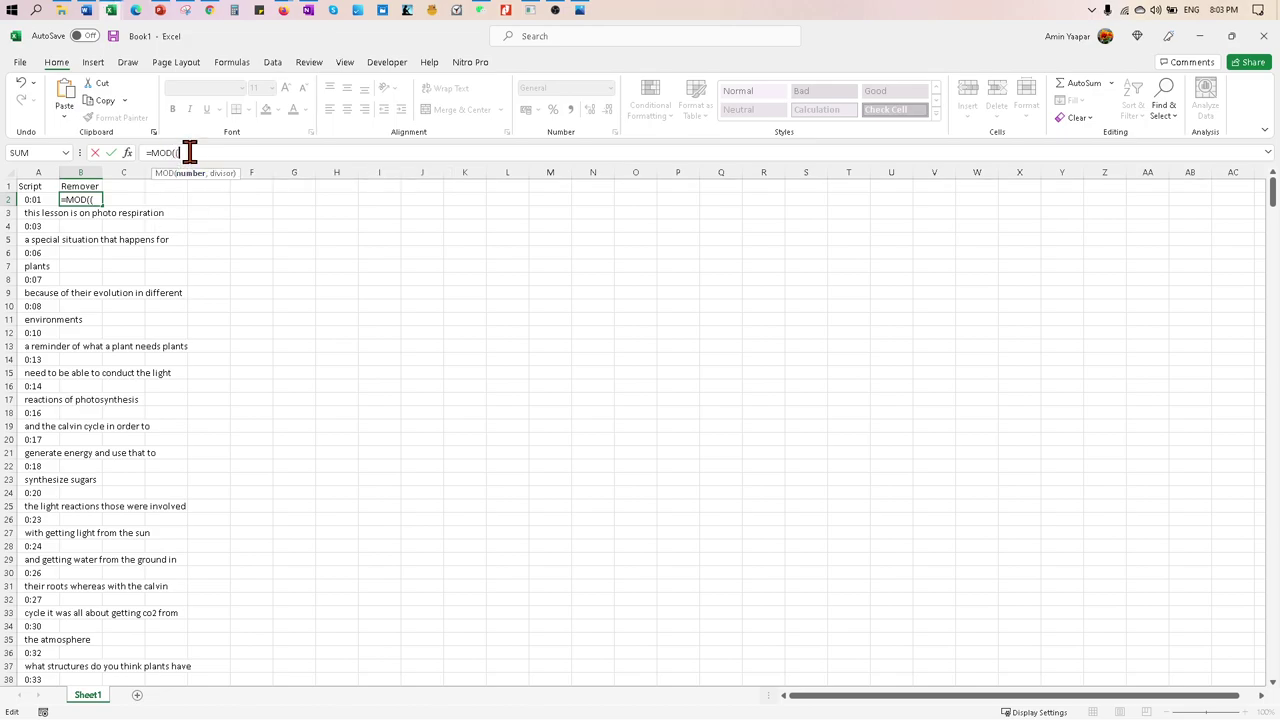
pyautogui.write('ro')
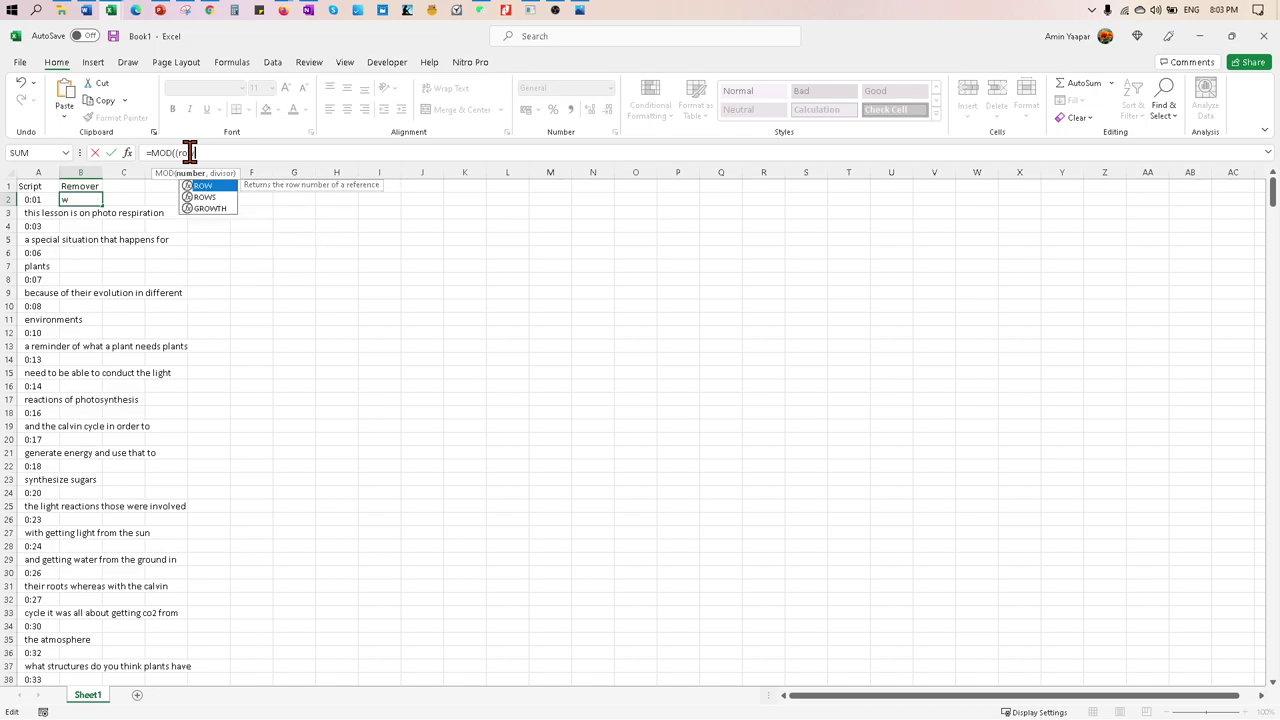
pyautogui.write('w),2')
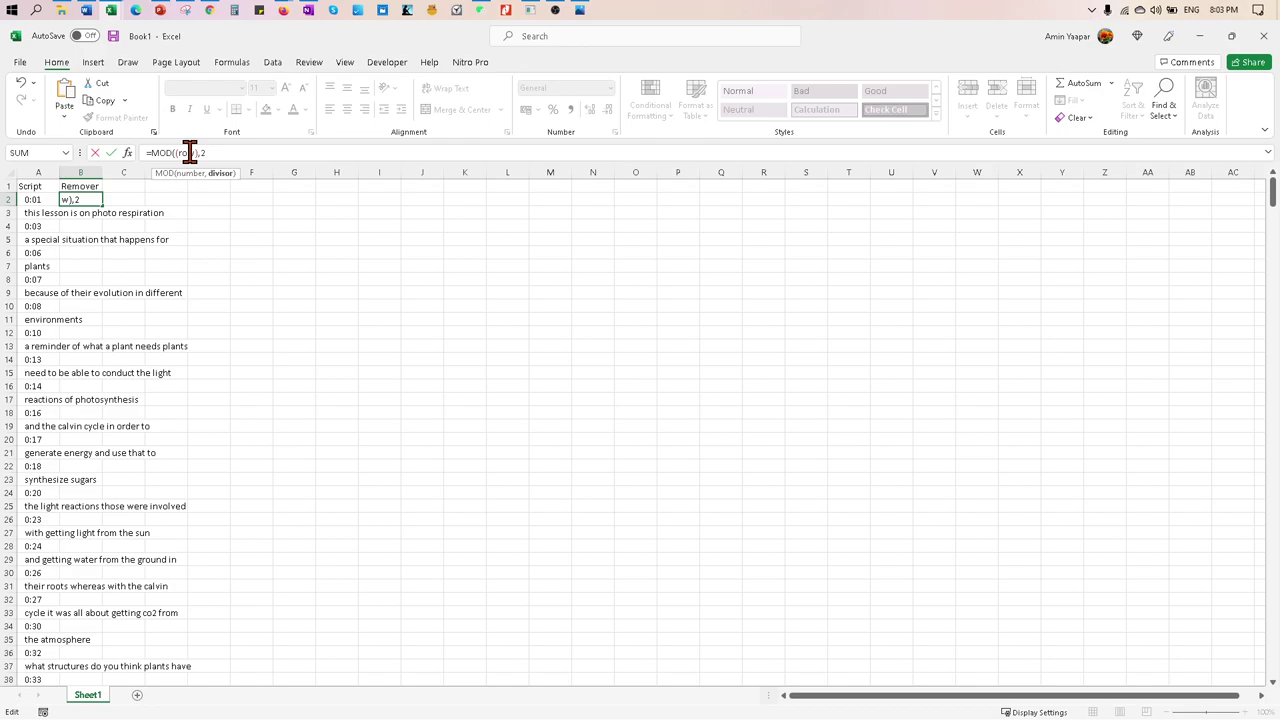
pyautogui.write(')')
pyautogui.press('Return')
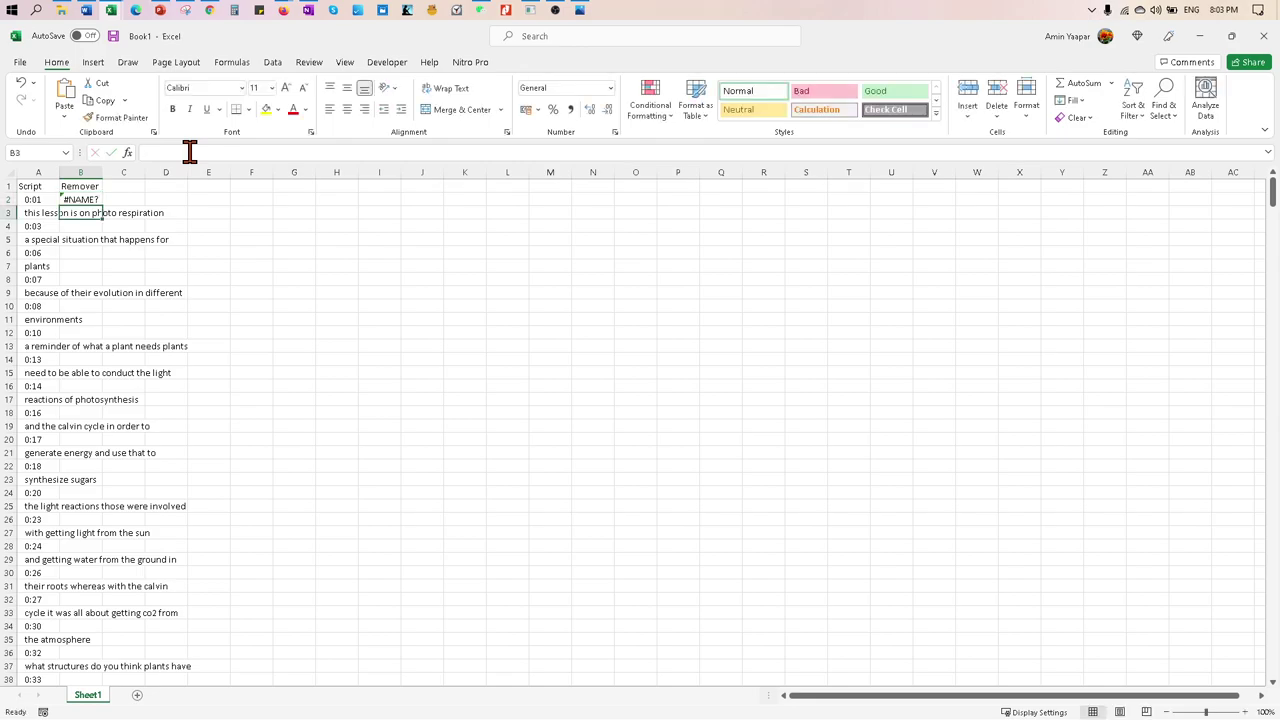
# - Correct B2's formula to =MOD(ROW(),2) so it returns 0
pyautogui.click(92, 198)
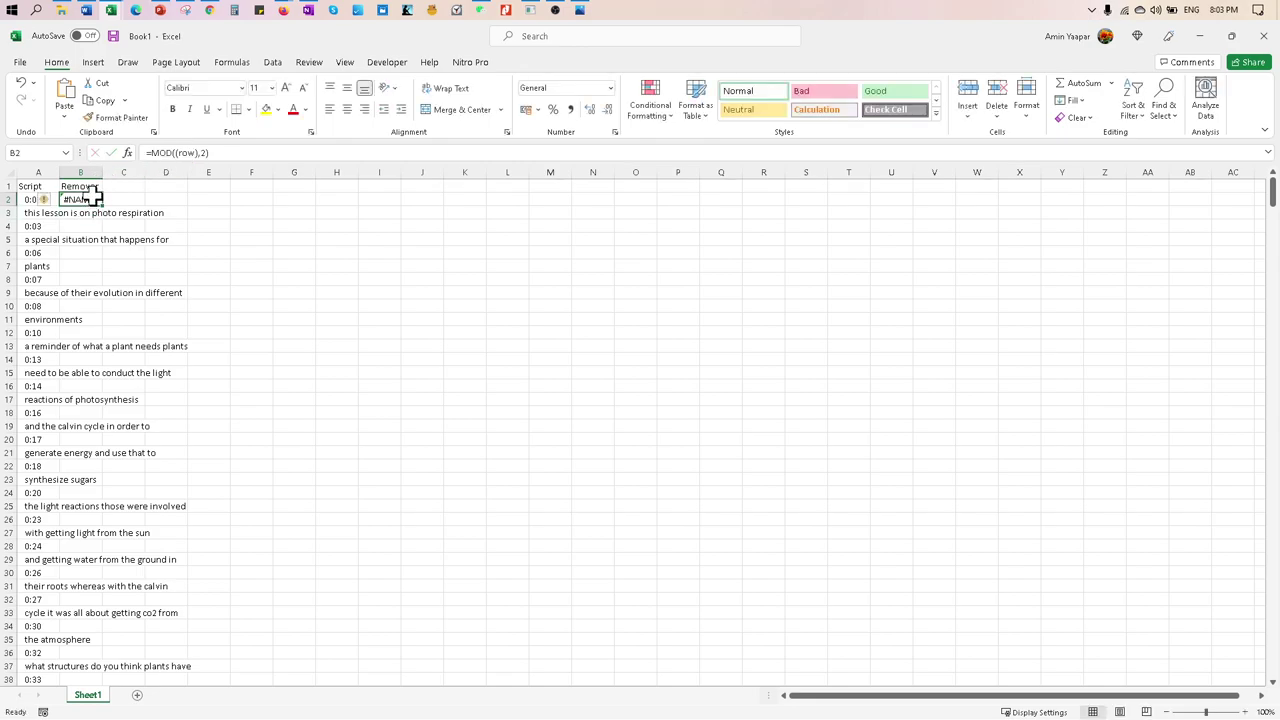
pyautogui.click(187, 153)
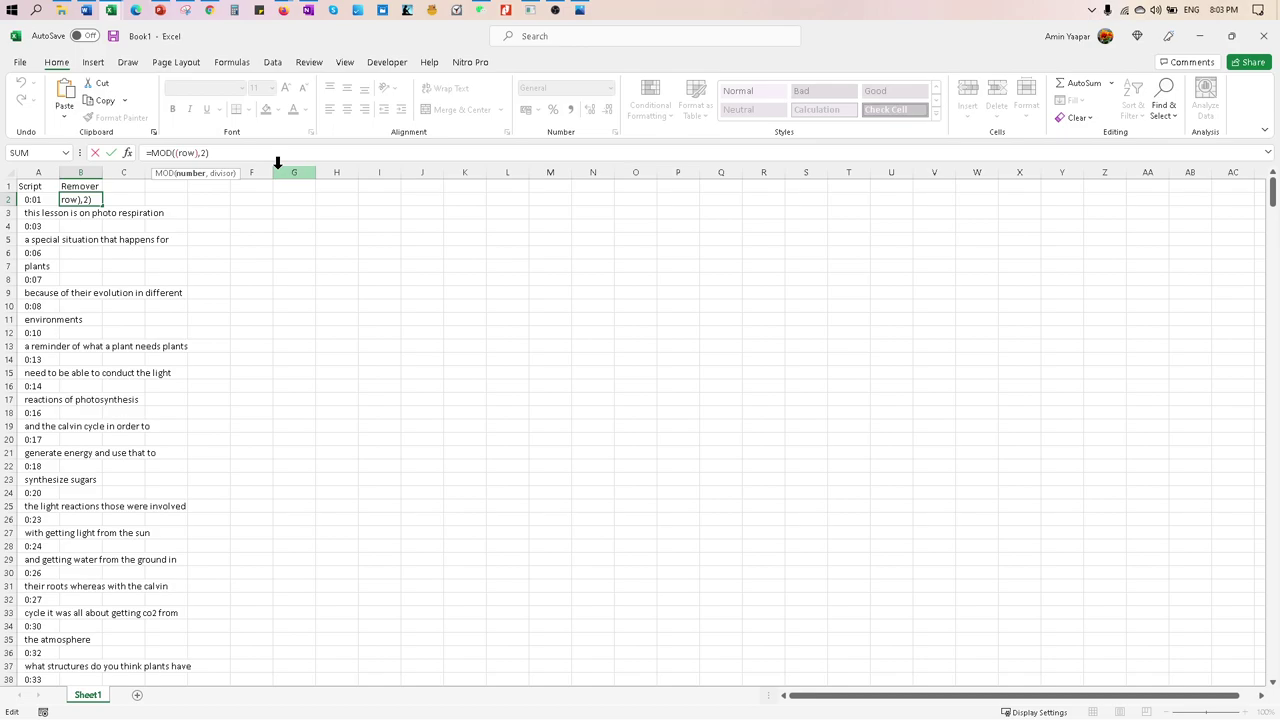
pyautogui.press('BackSpace')
pyautogui.press('BackSpace')
pyautogui.press('BackSpace')
pyautogui.write('RO')
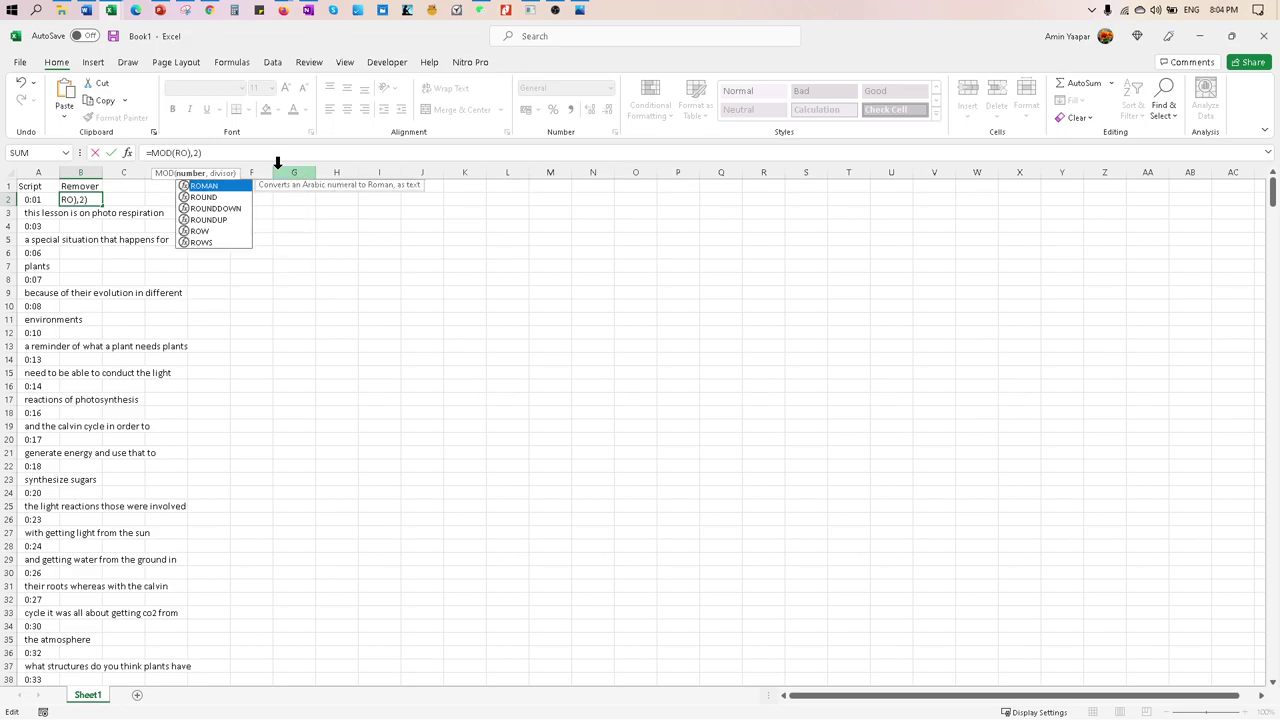
pyautogui.doubleClick(202, 231)
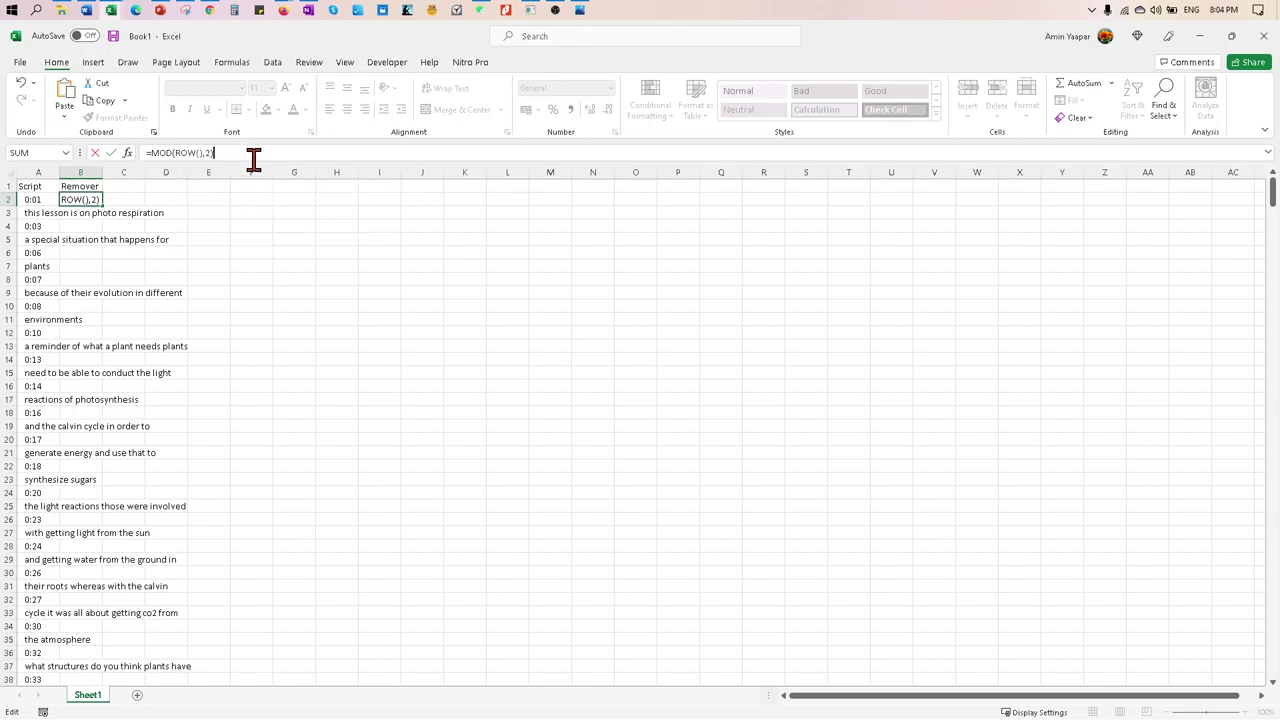
pyautogui.press('Return')
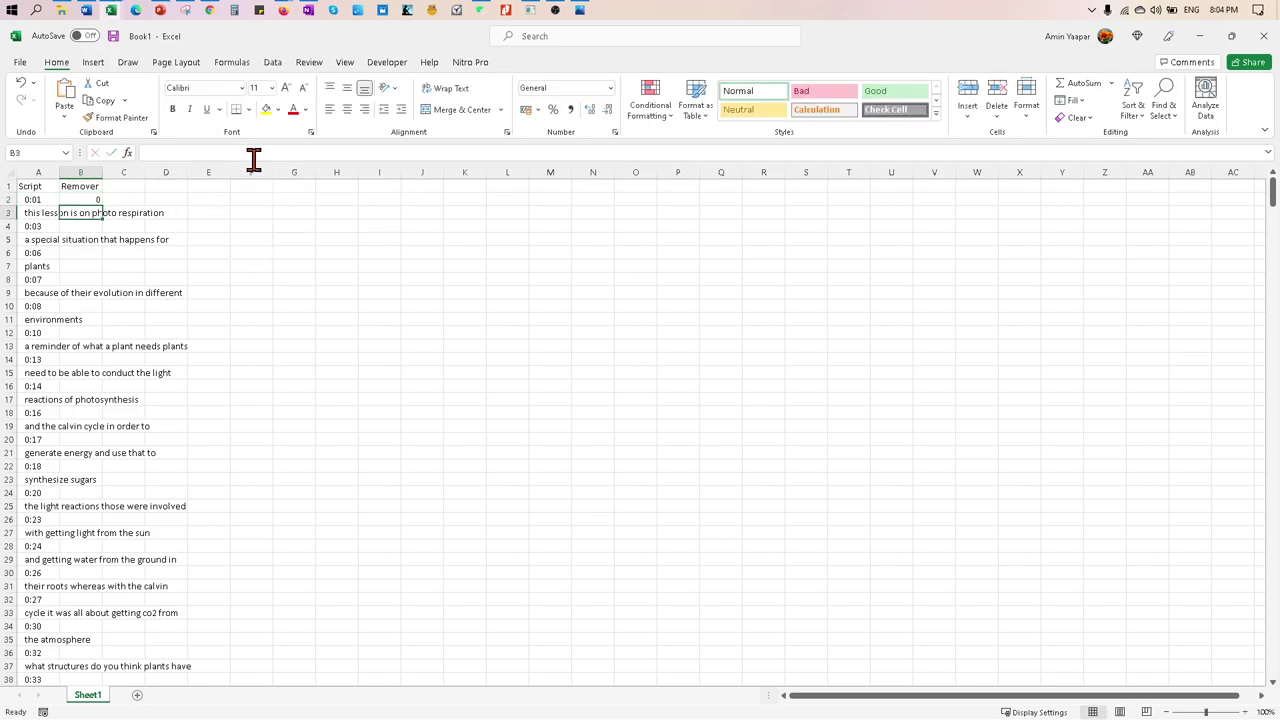
pyautogui.click(96, 198)
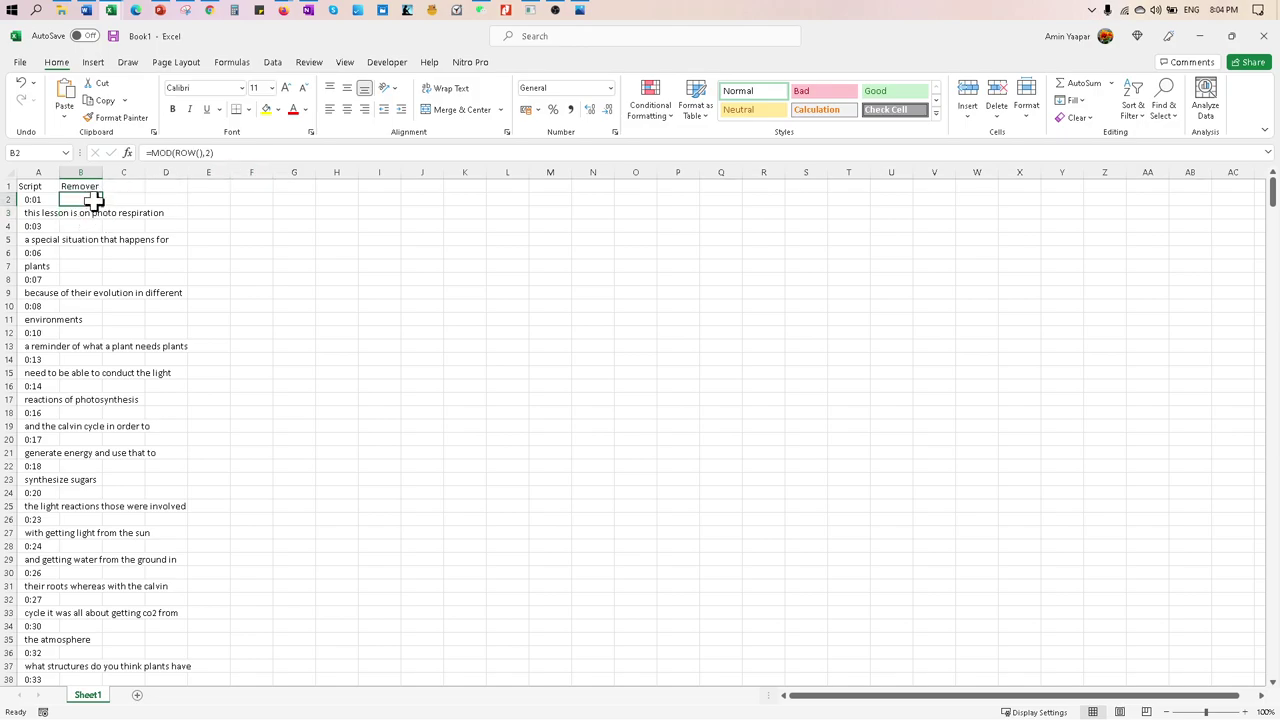
pyautogui.click(40, 202)
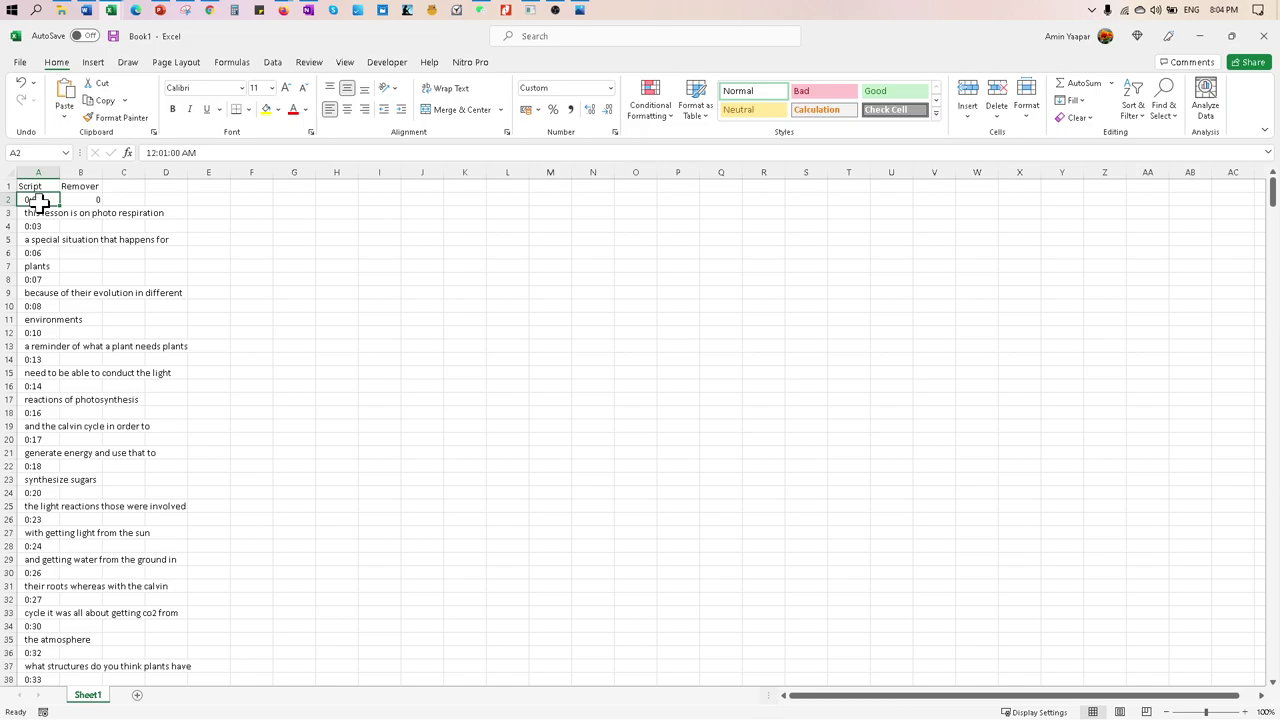
# - Locate the transcript's last entry in column A at row 639
pyautogui.hotkey('ctrl', 'shift', 'Down')
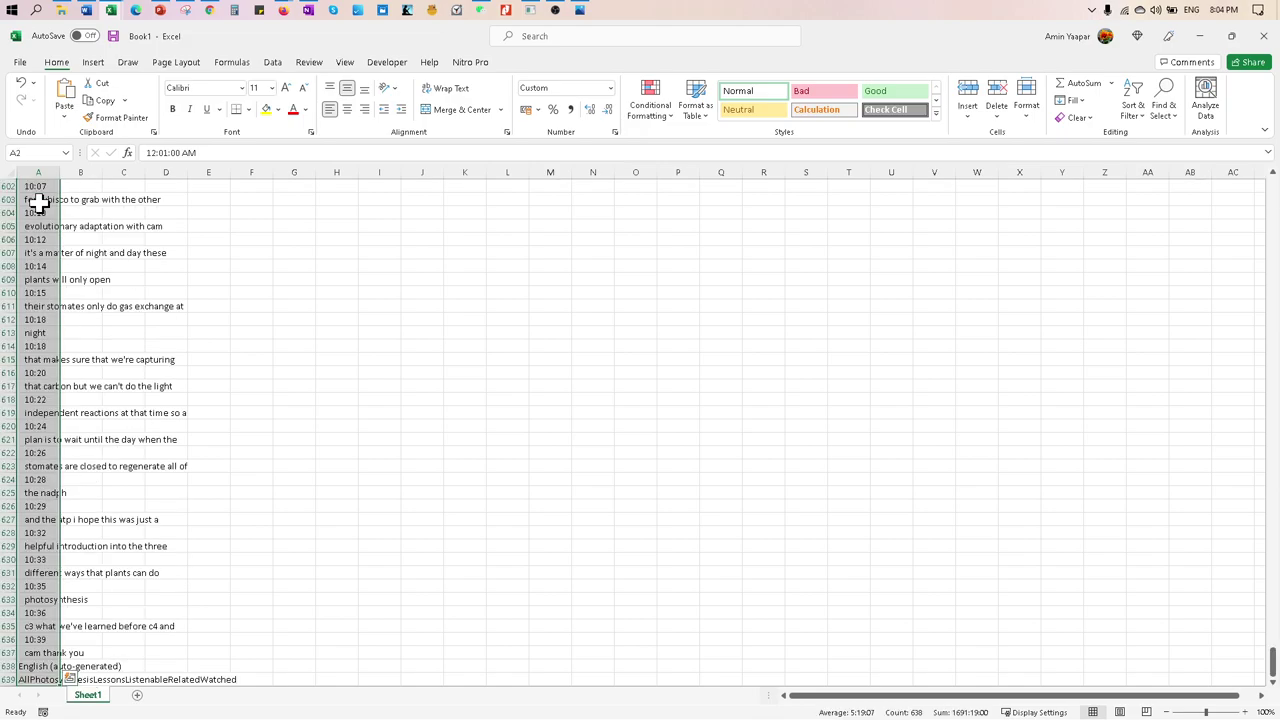
pyautogui.scroll(-1, 48, 625)
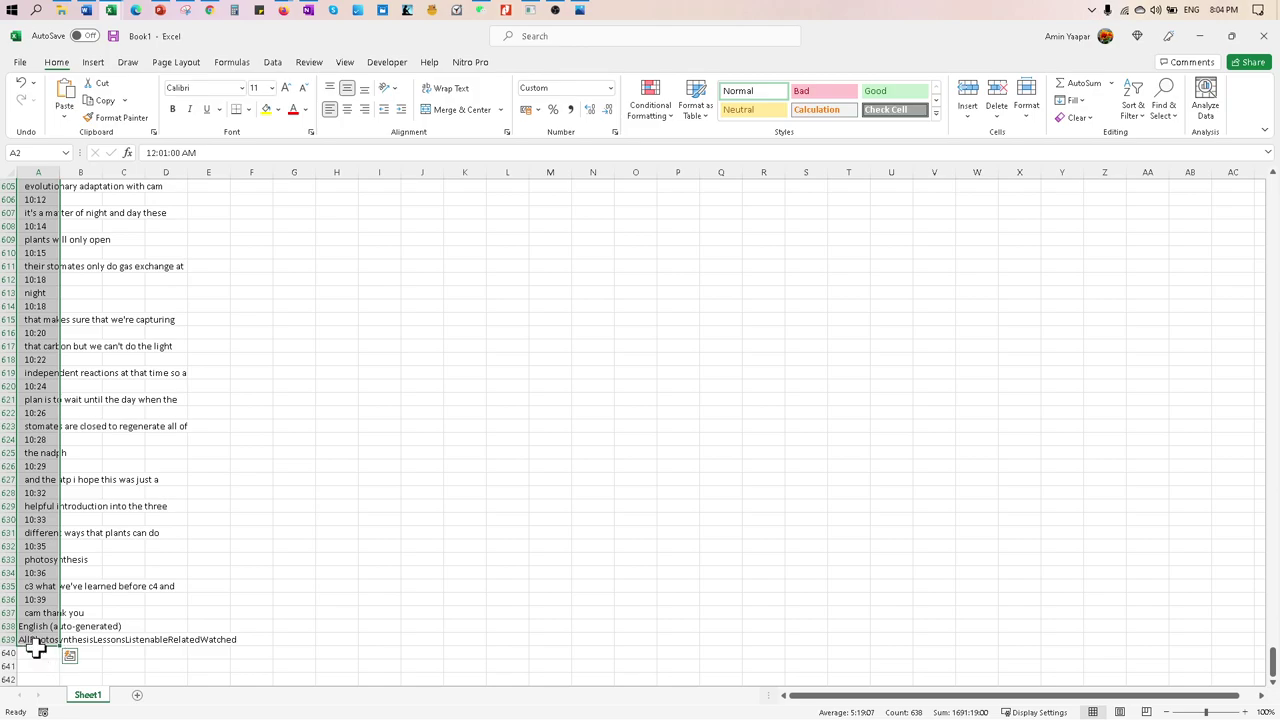
pyautogui.click(36, 640)
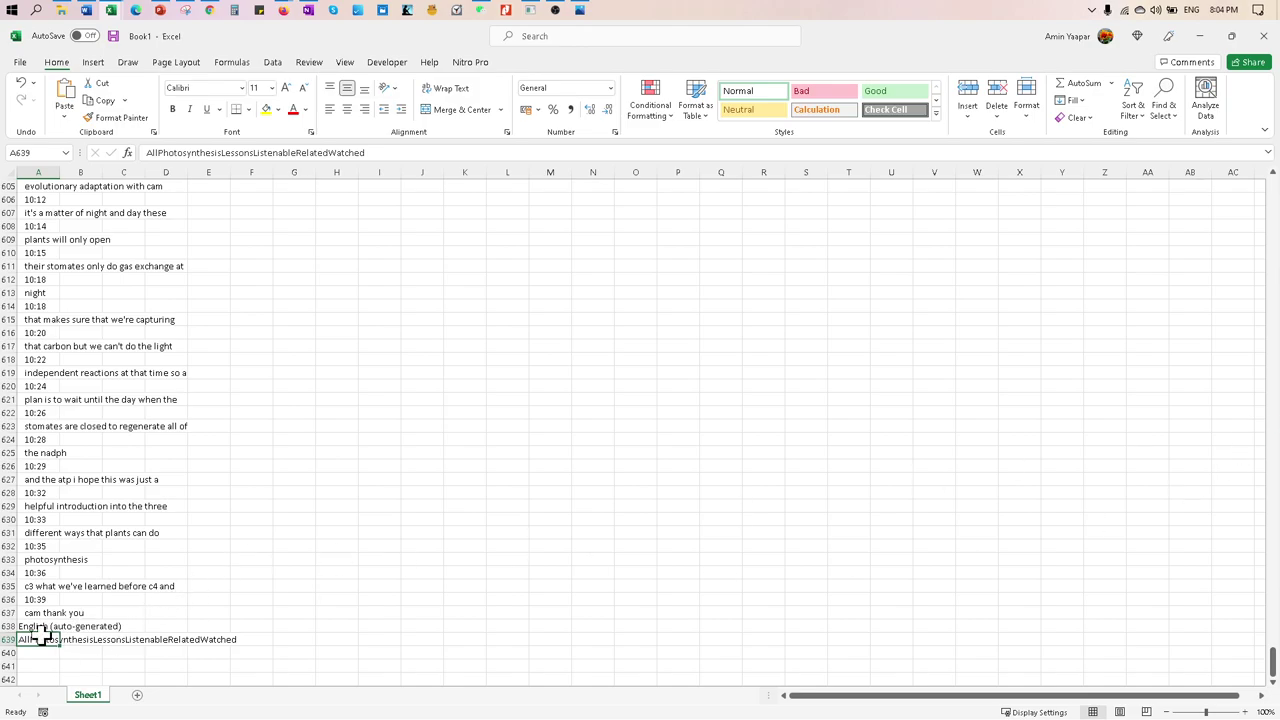
pyautogui.hotkey('ctrl', 'shift', 'Up')
pyautogui.click(204, 296)
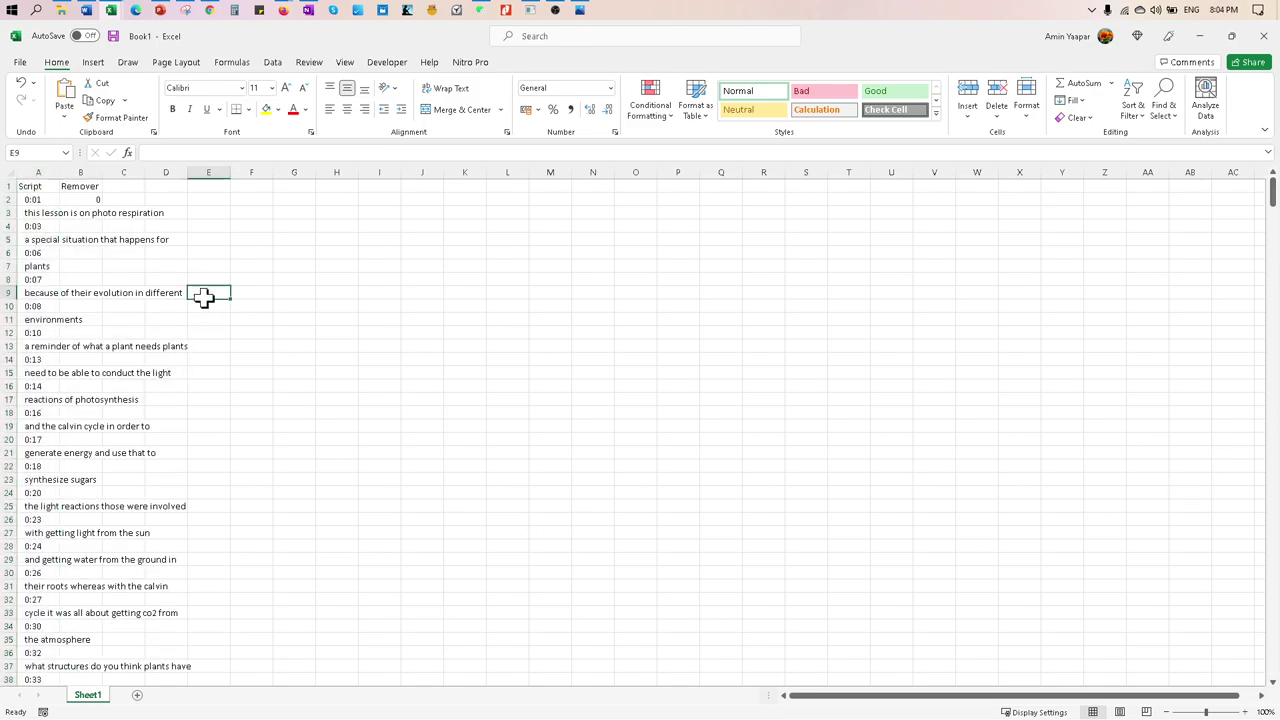
# - Enter 0 in B639 beside the last transcript row and check the B2:B639 span
pyautogui.click(39, 187)
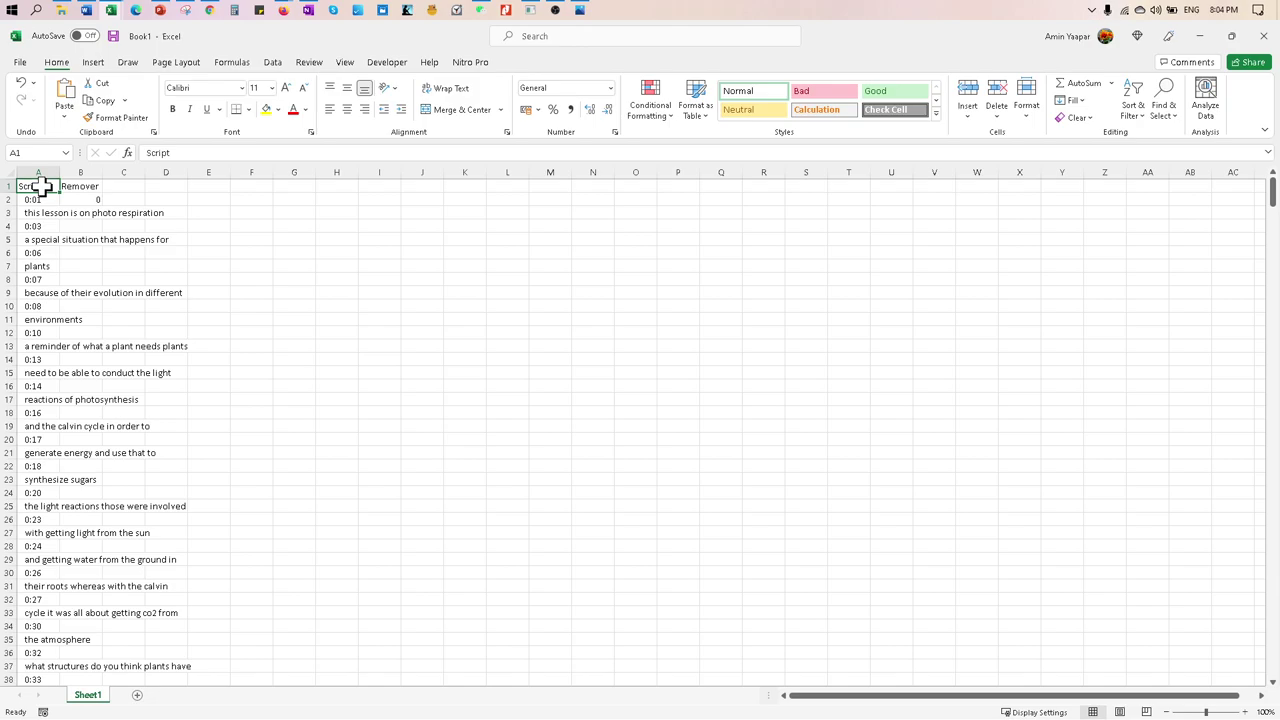
pyautogui.hotkey('ctrl', 'shift', 'Down')
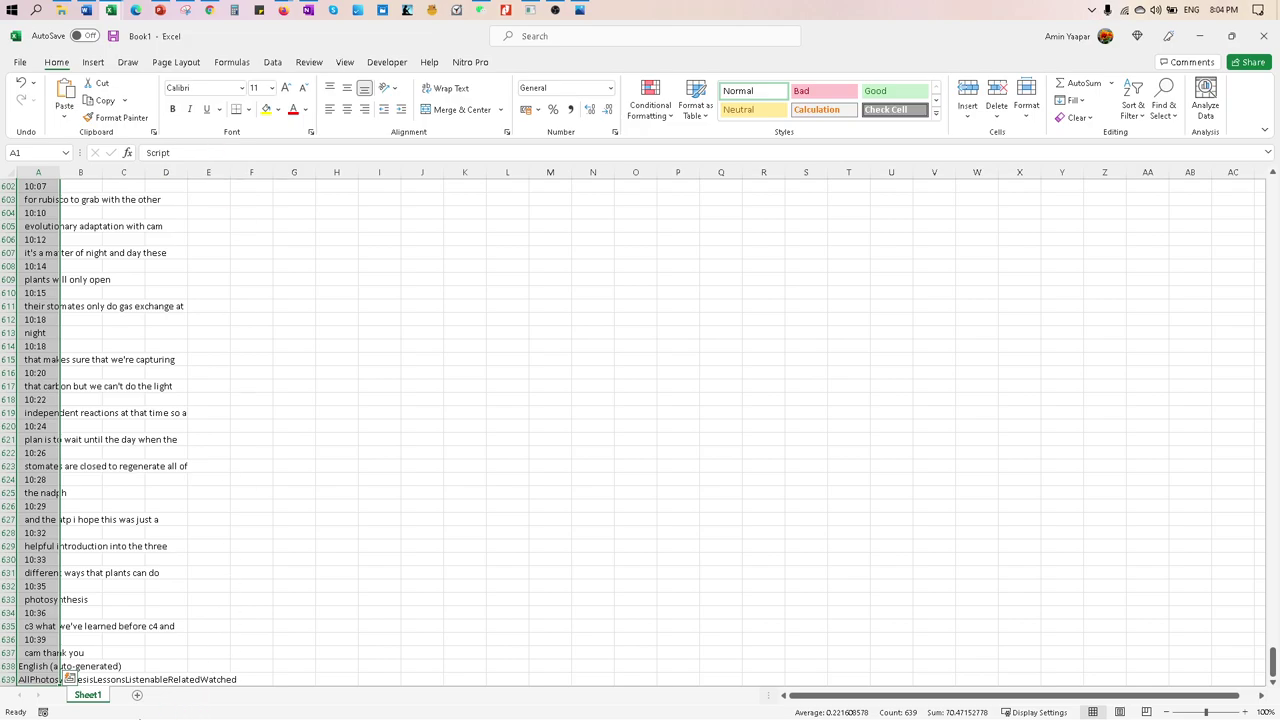
pyautogui.scroll(-1, 220, 627)
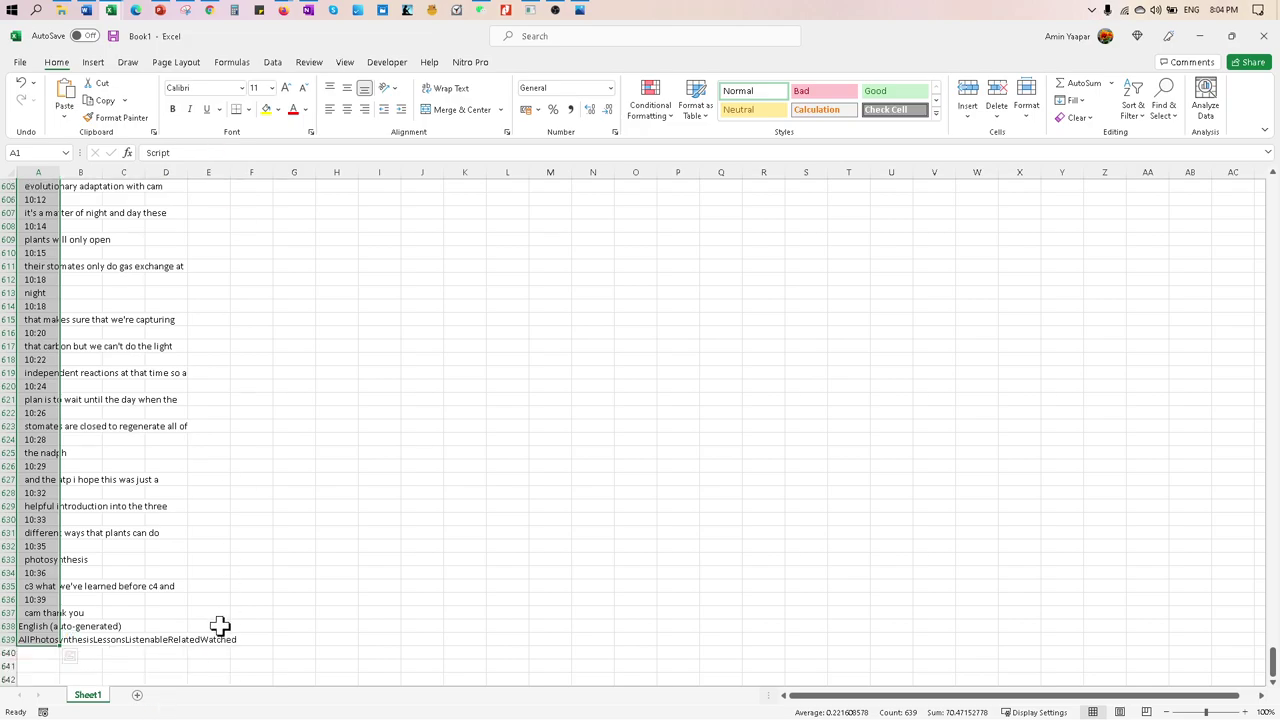
pyautogui.click(78, 640)
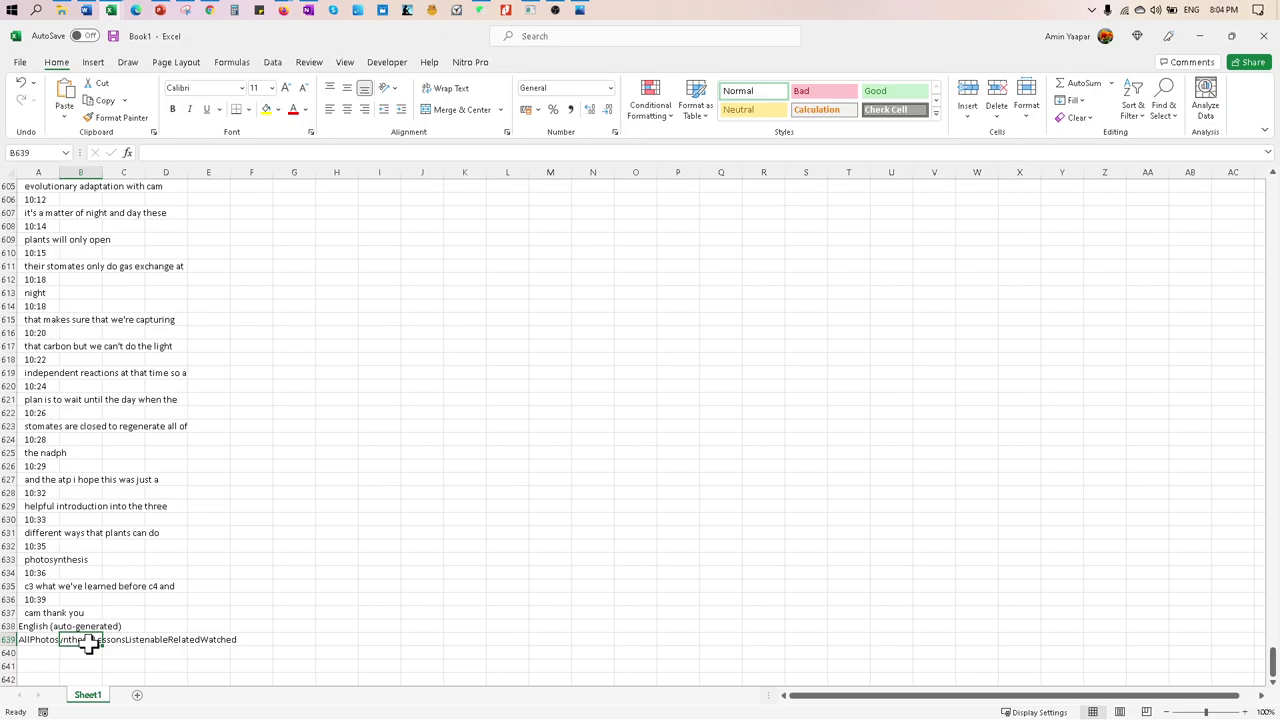
pyautogui.write('0')
pyautogui.click(93, 662)
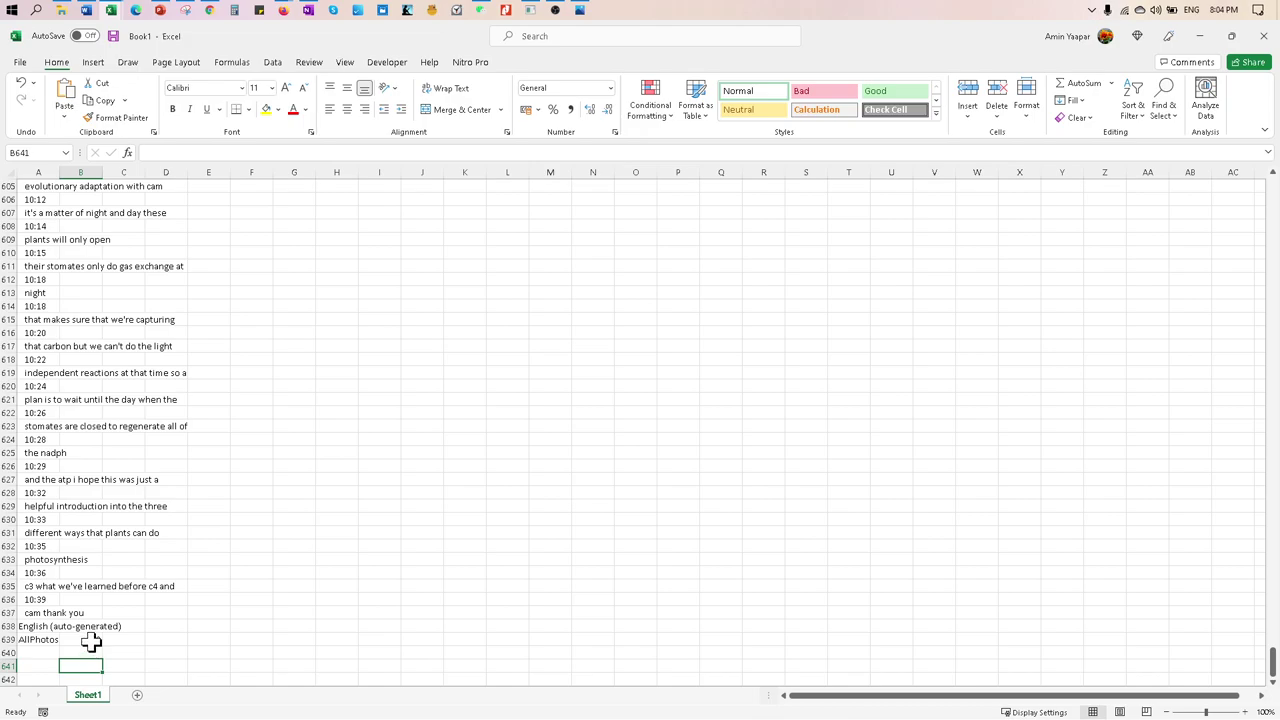
pyautogui.click(91, 640)
pyautogui.hotkey('ctrl', 'shift', 'Up')
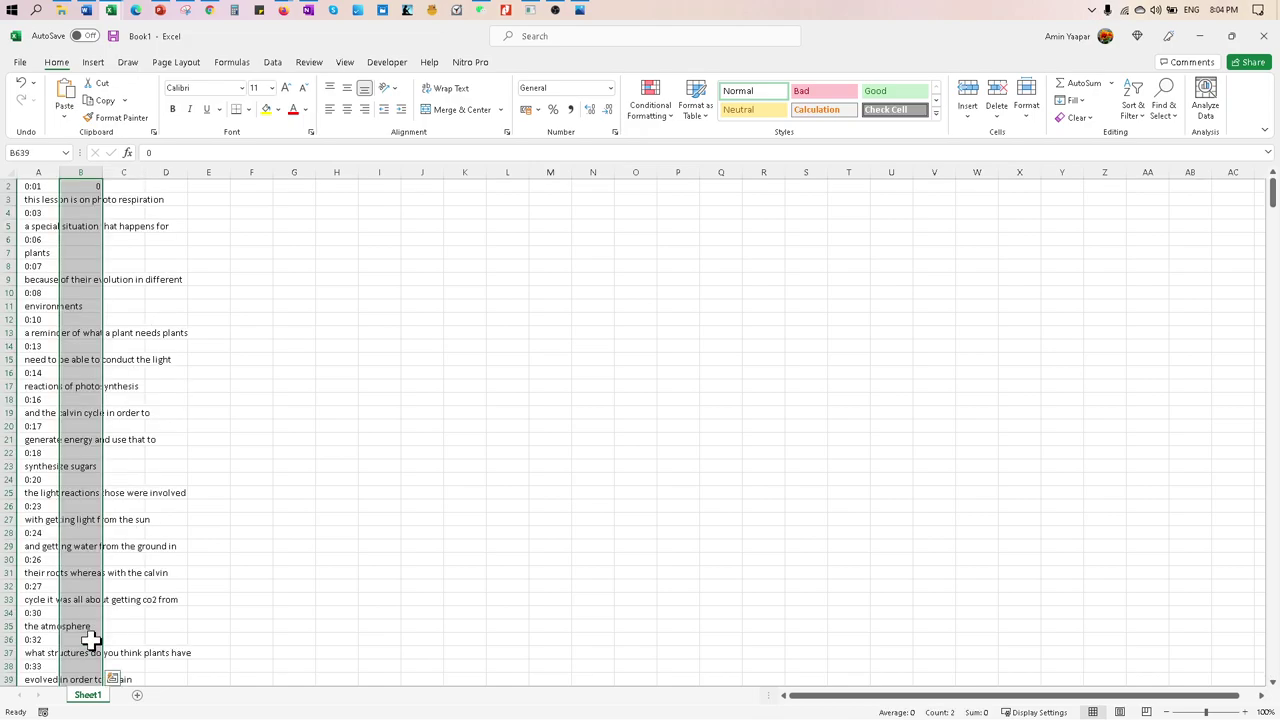
pyautogui.click(510, 316)
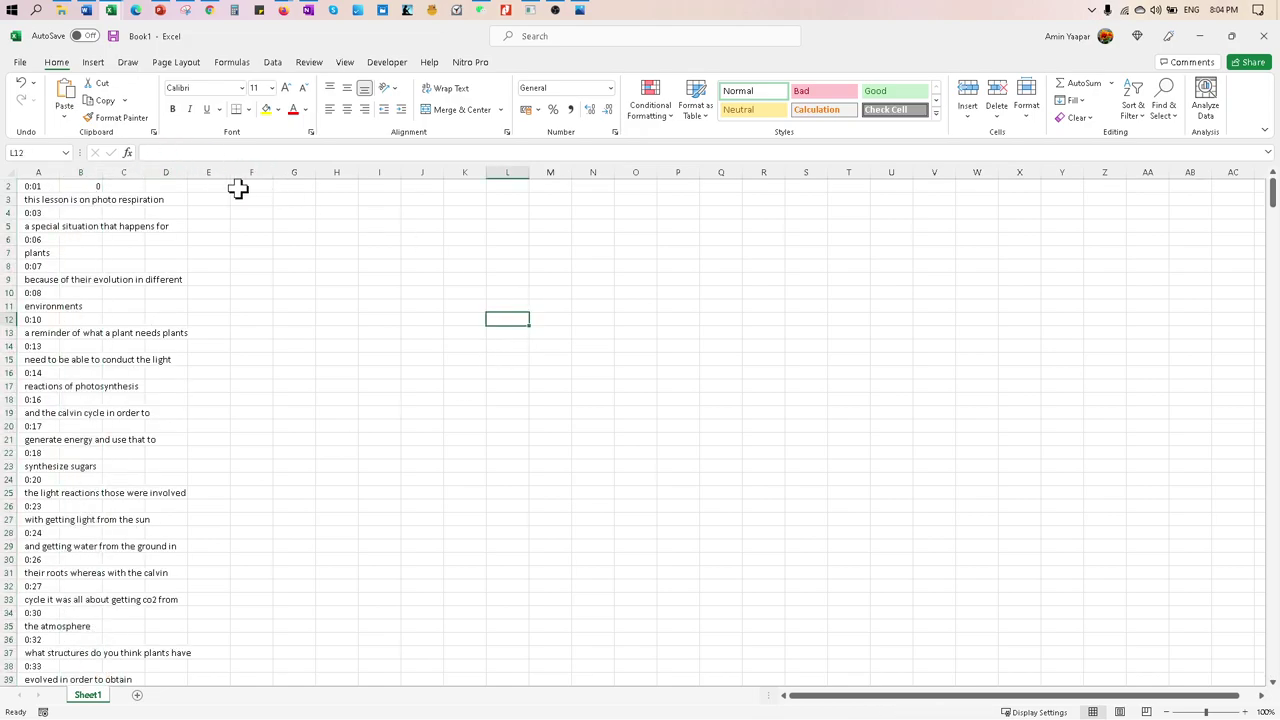
# - Type the reminder 'CTRL SHIFT DOWN' into cell L12
pyautogui.click(237, 151)
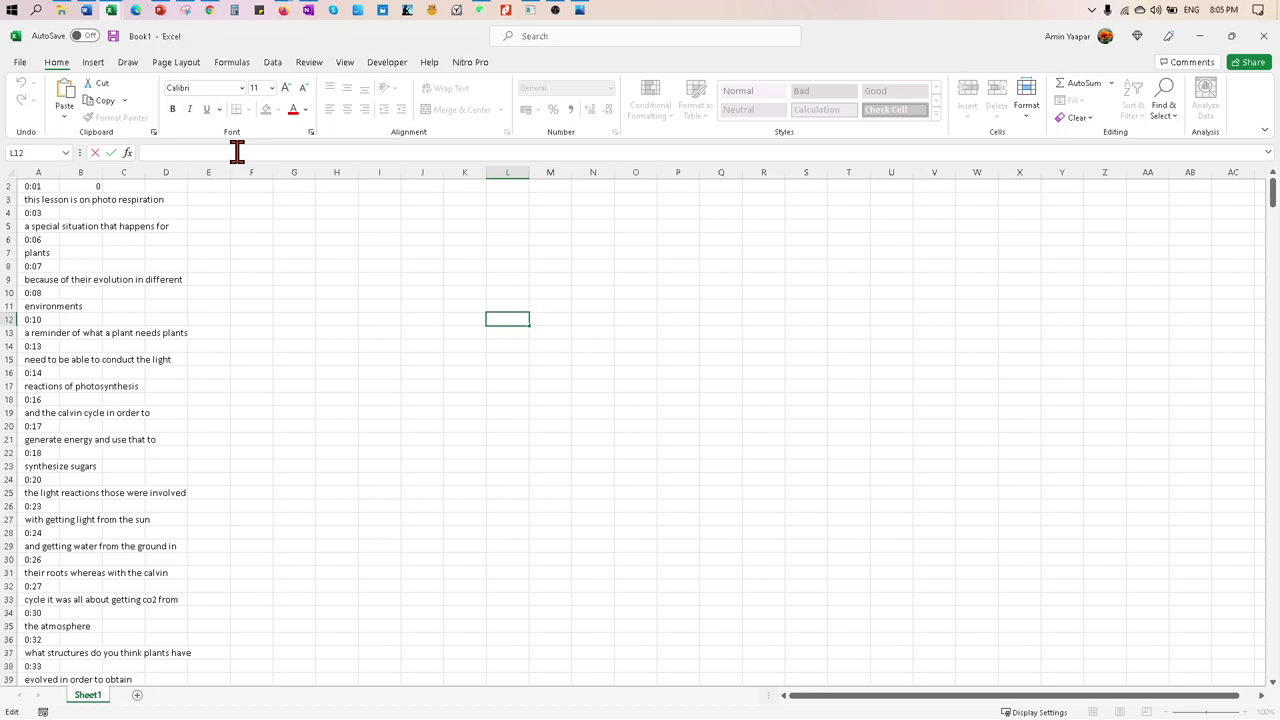
pyautogui.write('CTRL SHIFT DOWN')
pyautogui.click(252, 208)
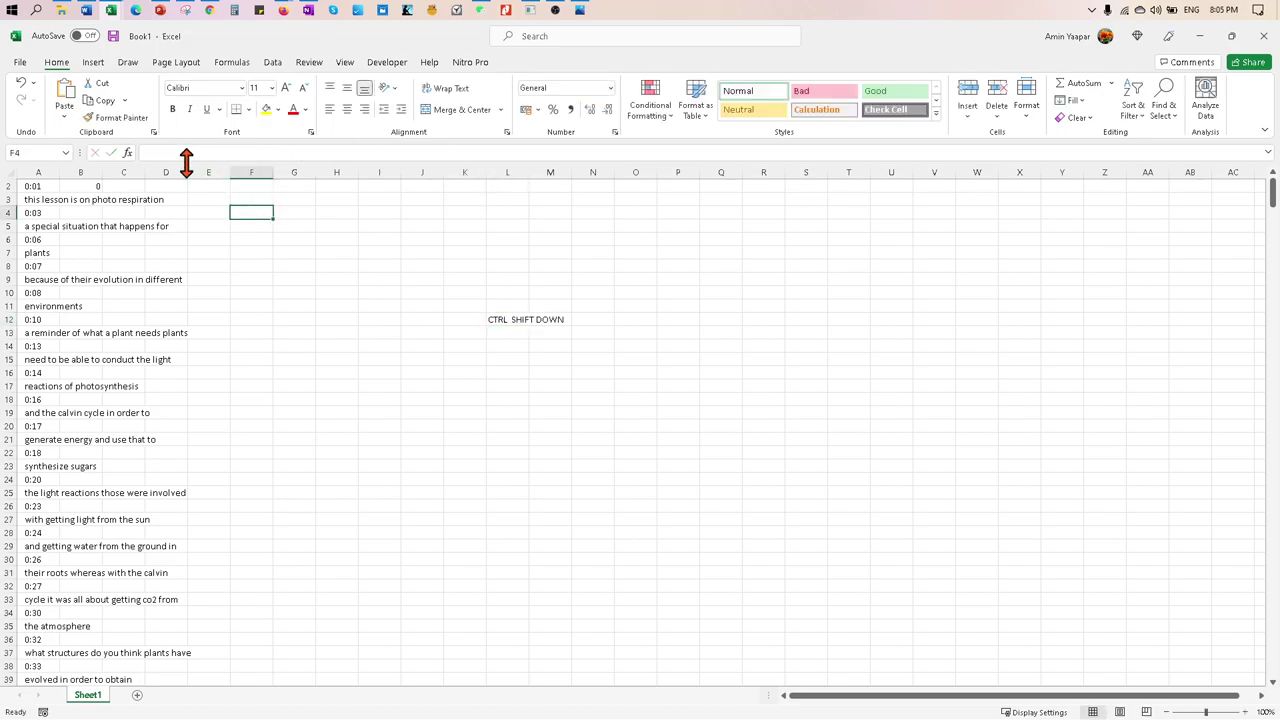
pyautogui.click(512, 318)
pyautogui.click(233, 254)
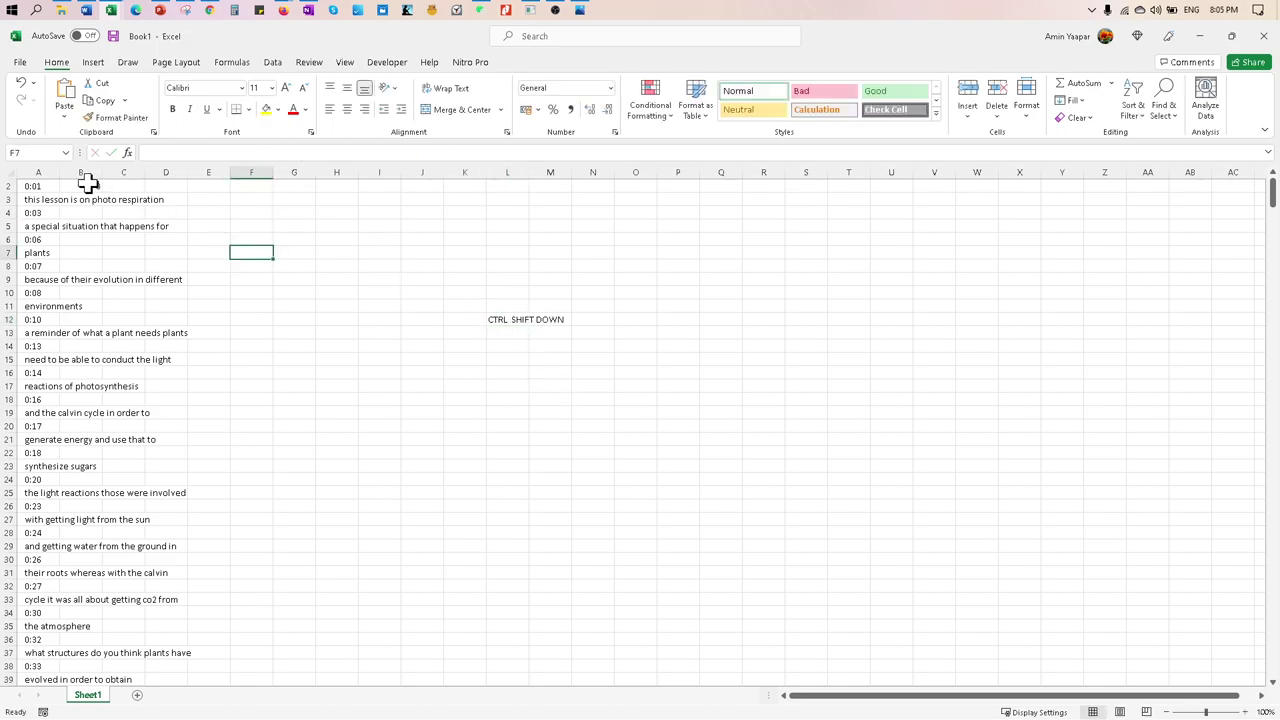
pyautogui.scroll(1, 88, 220)
# - Copy B2's =MOD(ROW(),2) formula down the Remover column through row 639
pyautogui.click(85, 200)
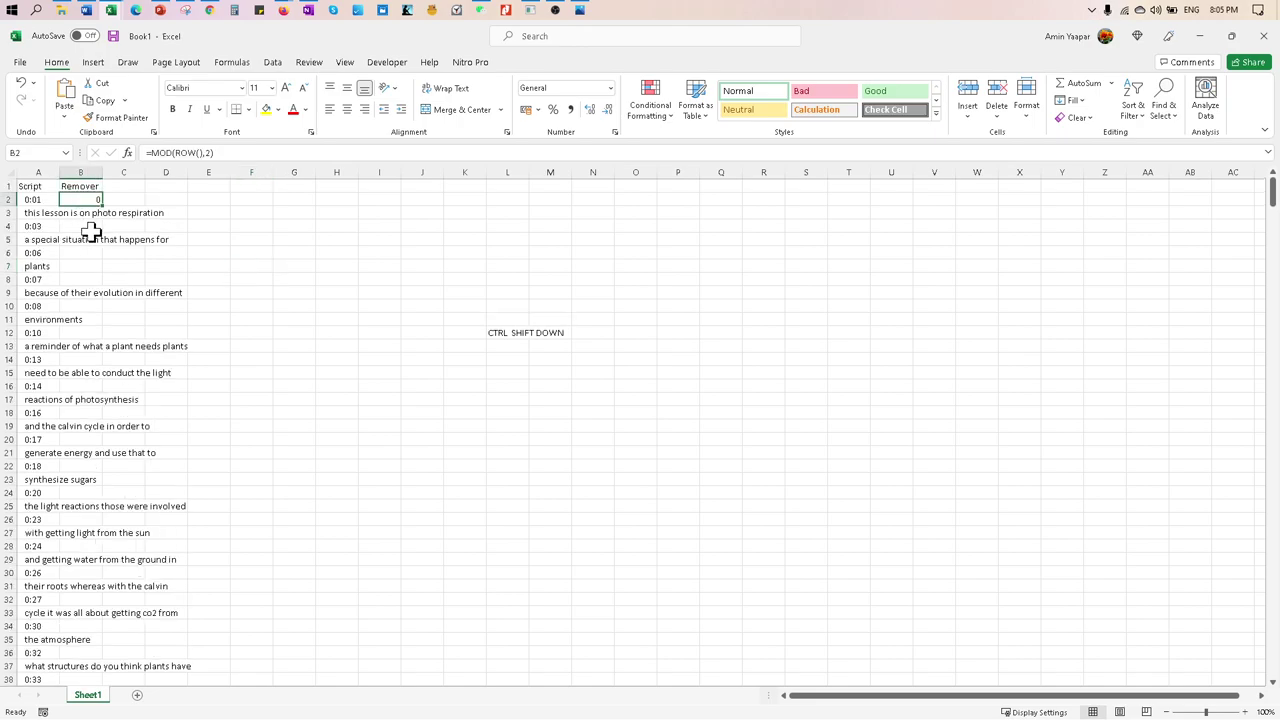
pyautogui.click(94, 228)
pyautogui.click(88, 203)
pyautogui.hotkey('ctrl', 'c')
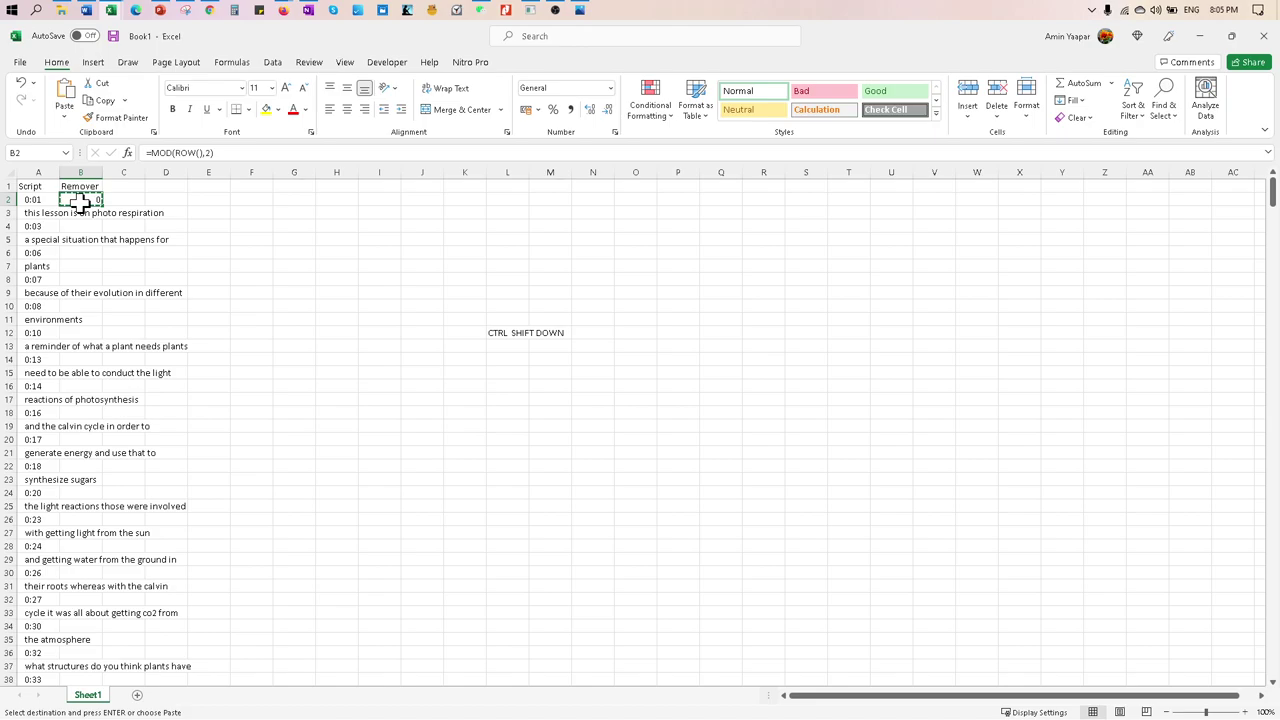
pyautogui.hotkey('ctrl', 'shift', 'Down')
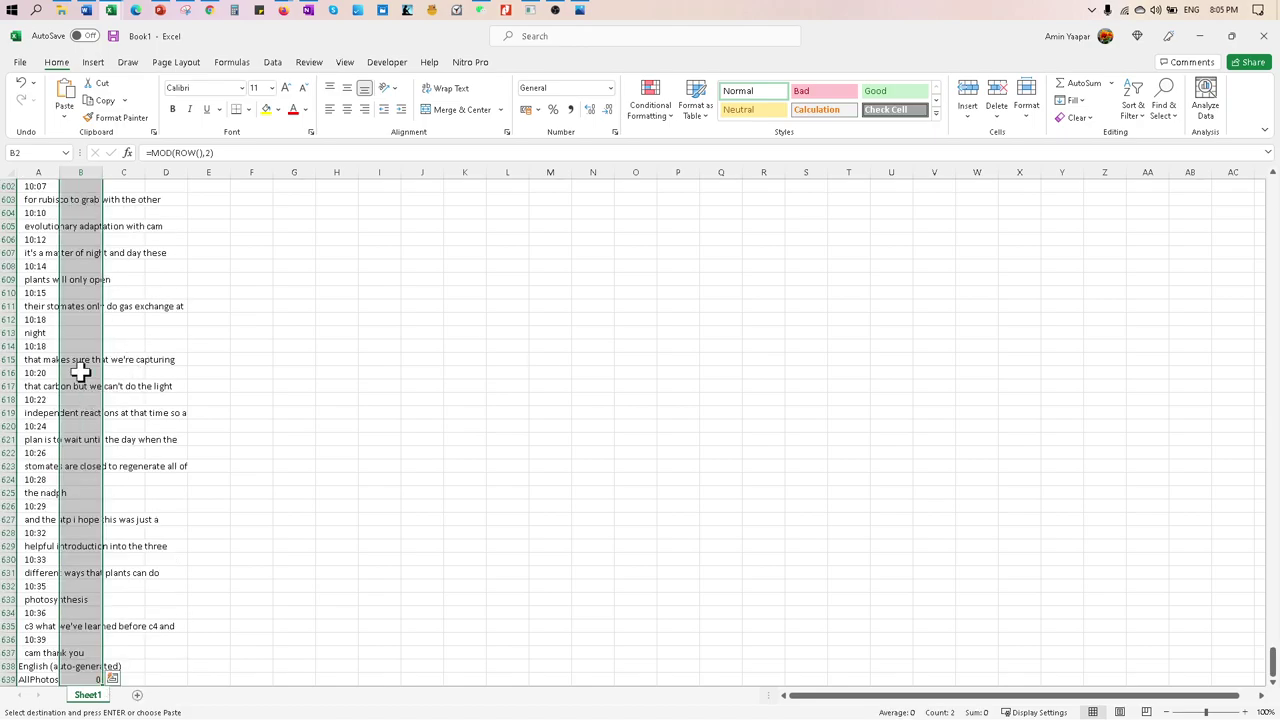
pyautogui.click(64, 92)
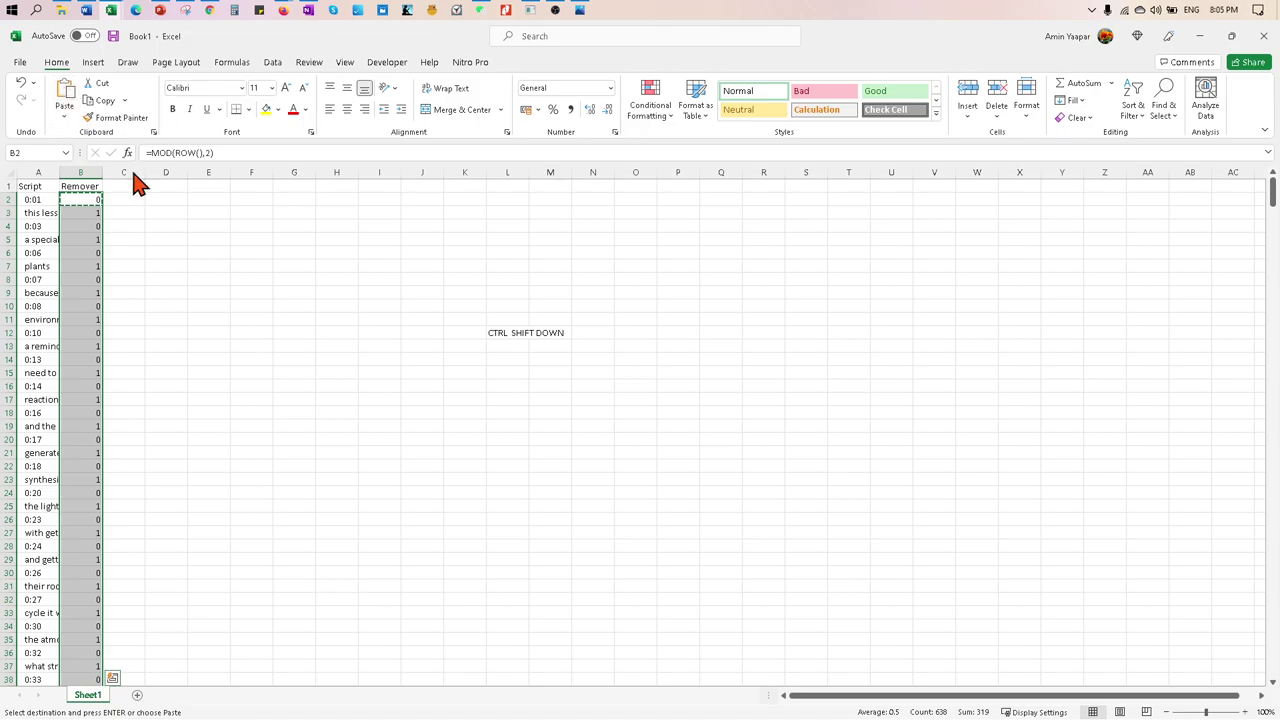
pyautogui.click(203, 290)
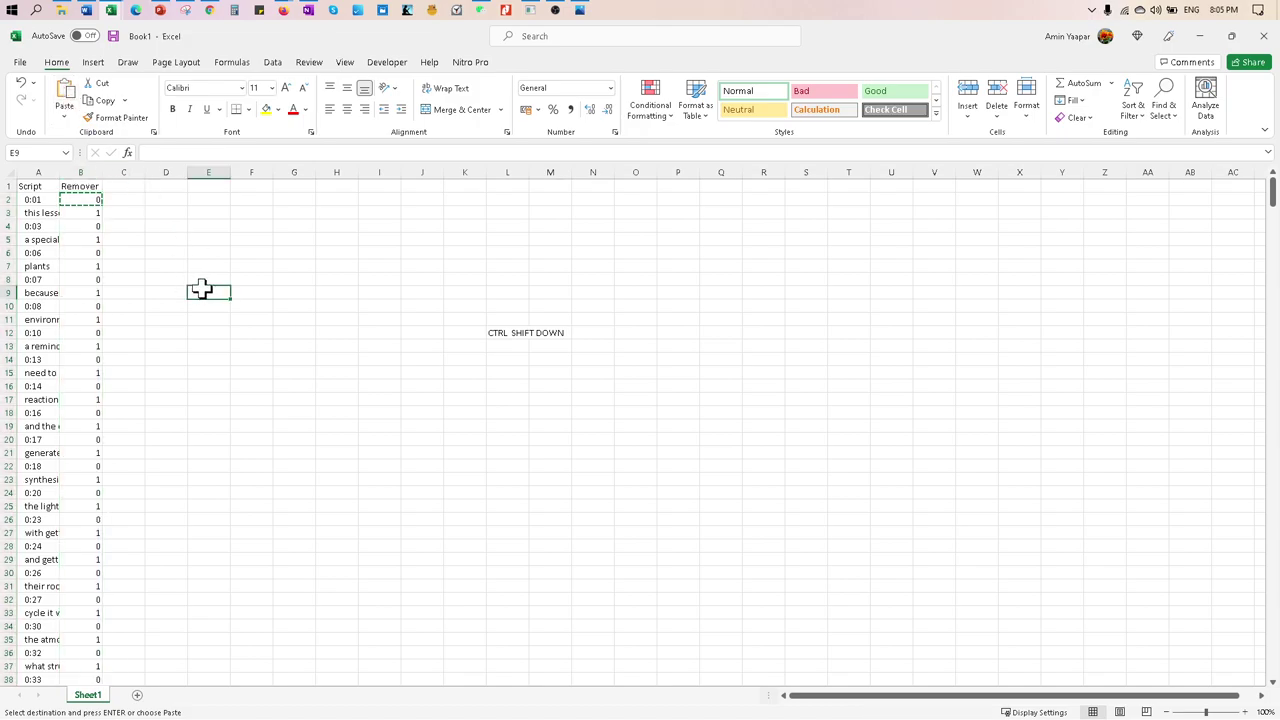
pyautogui.click(112, 224)
pyautogui.press('Escape')
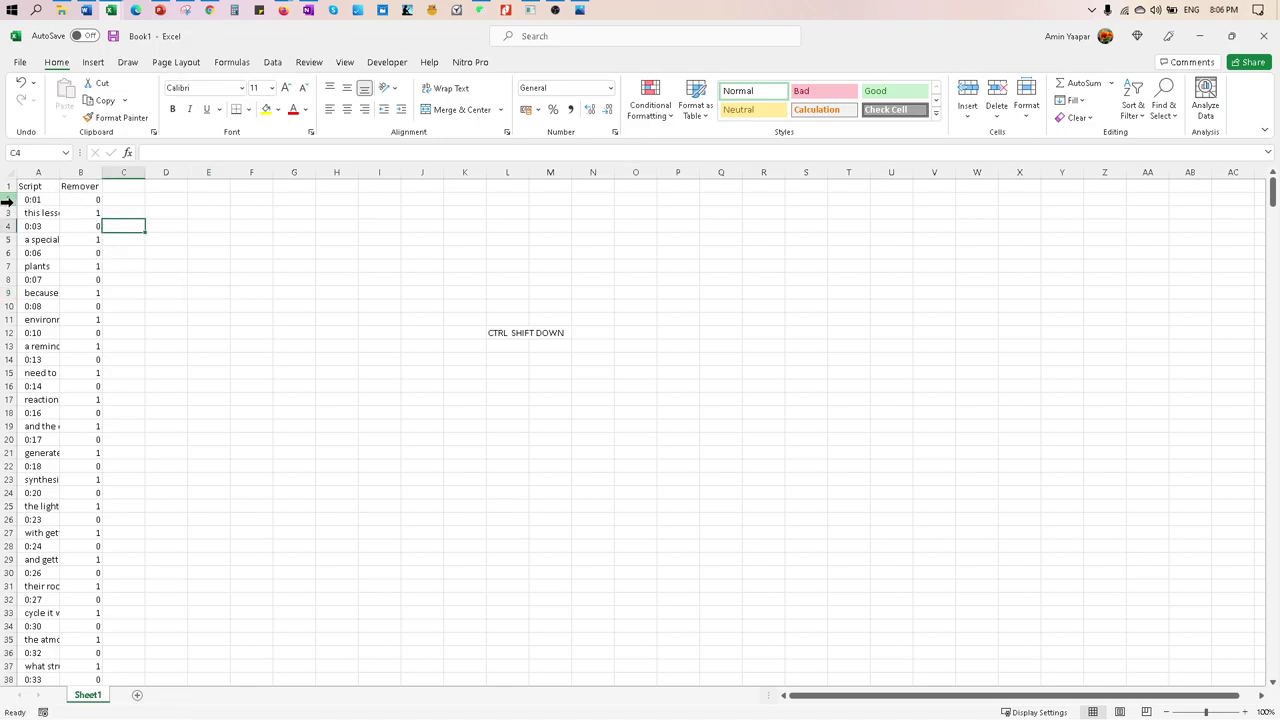
# - Check the alternating 0 and 1 results in rows 2 and 3
pyautogui.click(8, 199)
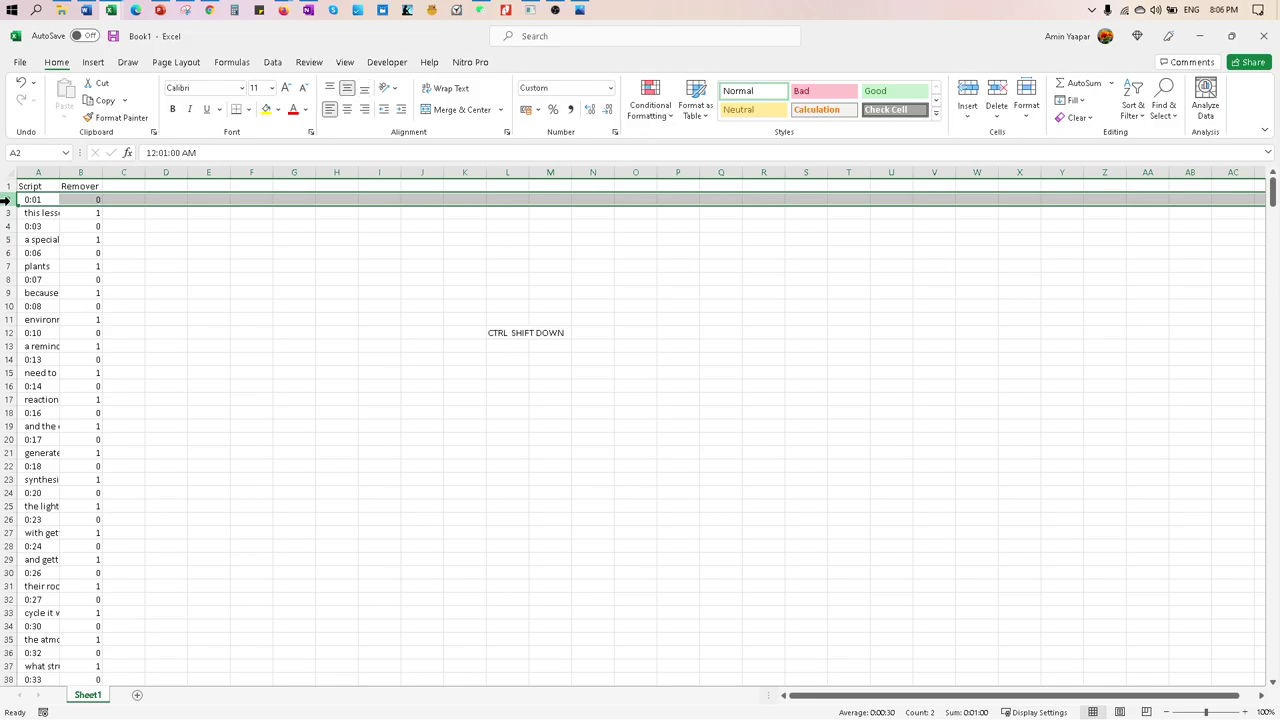
pyautogui.click(100, 199)
pyautogui.click(8, 213)
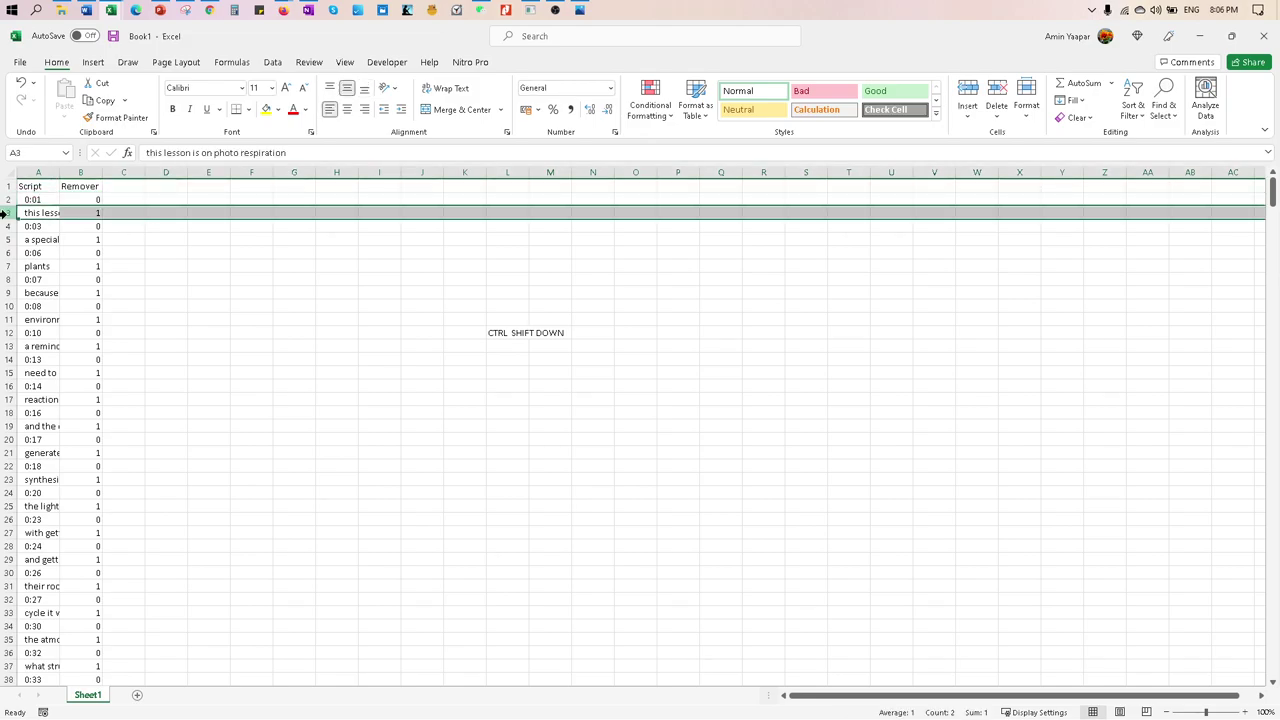
pyautogui.click(138, 214)
pyautogui.click(91, 199)
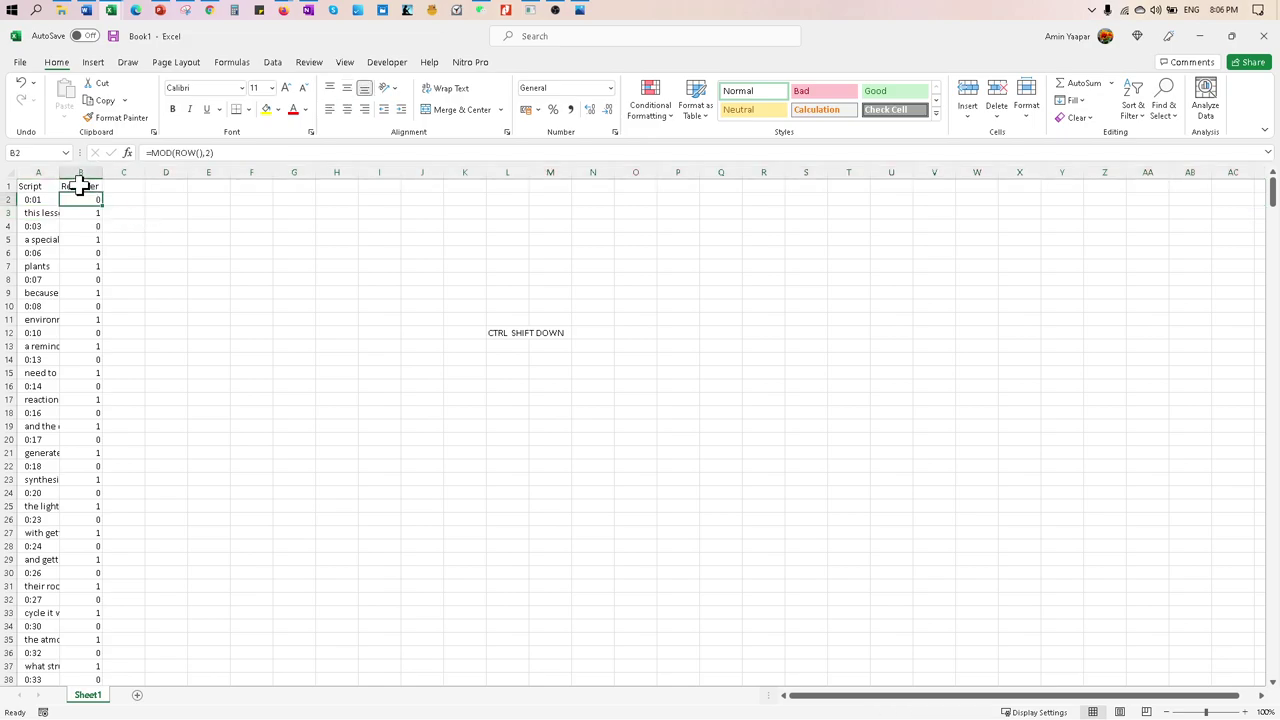
pyautogui.click(80, 187)
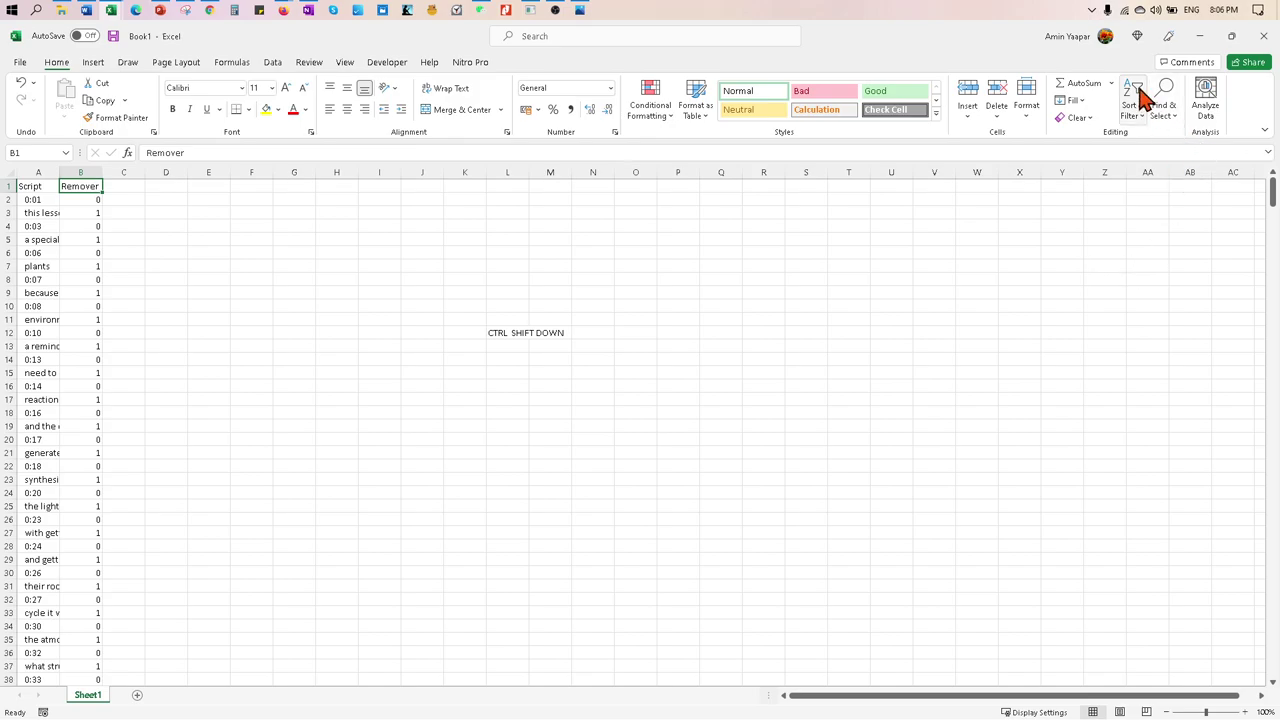
# - Turn on filtering and untick 0 in the Remover filter, leaving 319 of 638 rows
pyautogui.click(1143, 117)
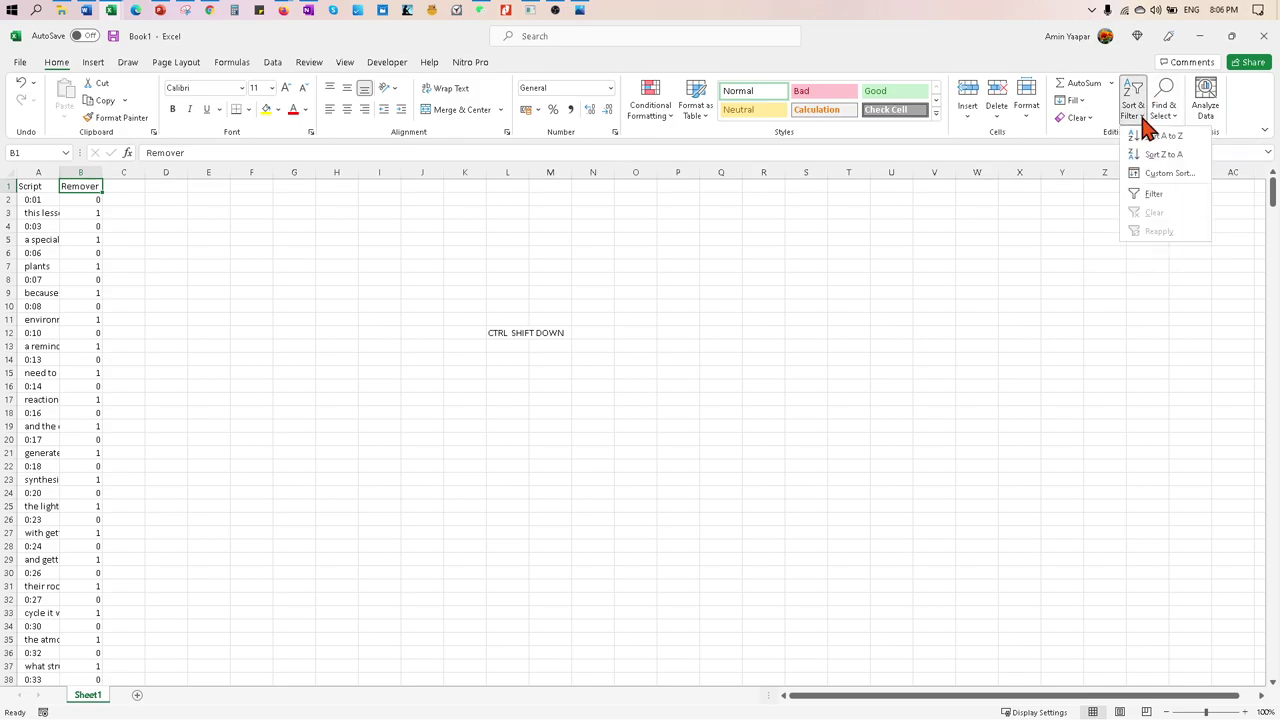
pyautogui.click(1163, 204)
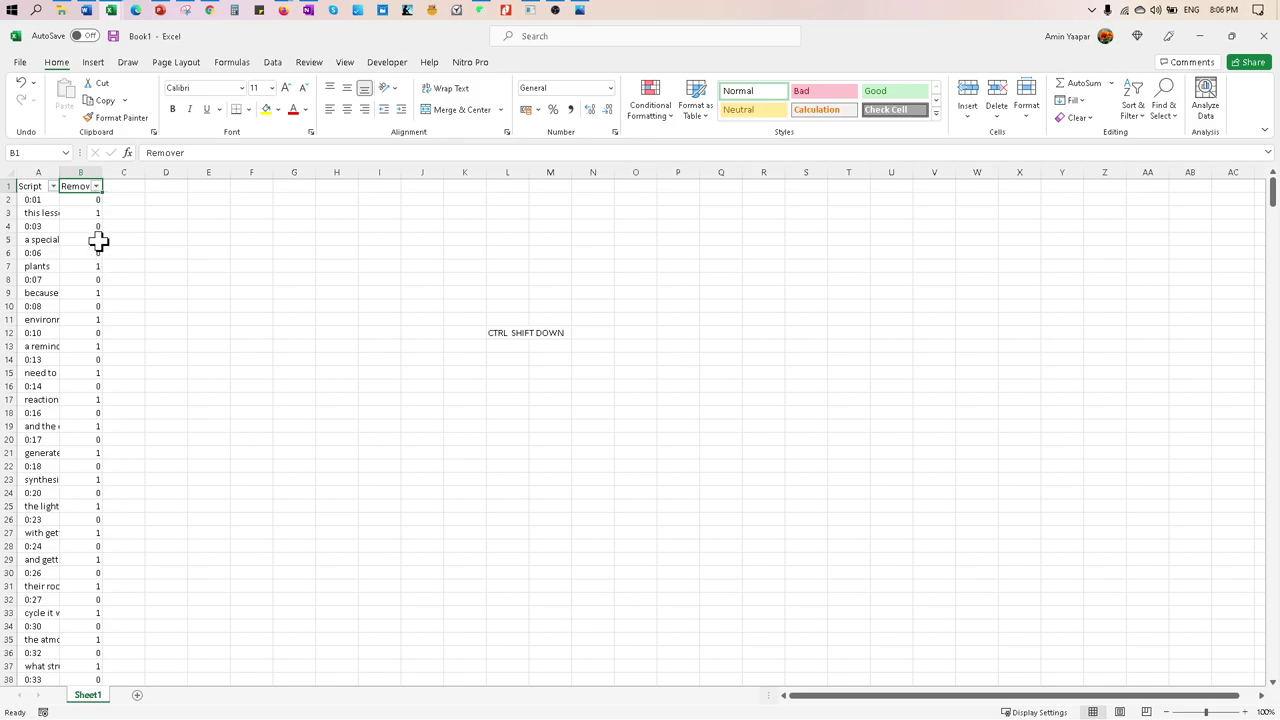
pyautogui.click(97, 187)
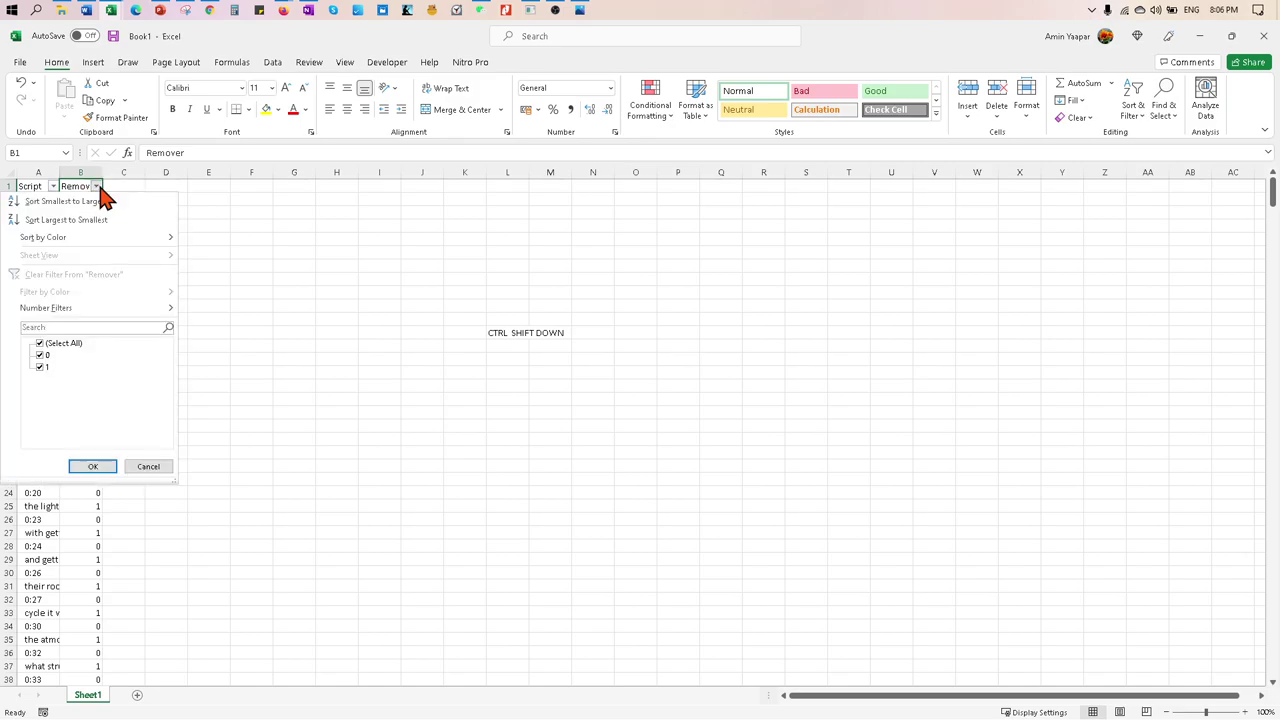
pyautogui.click(40, 356)
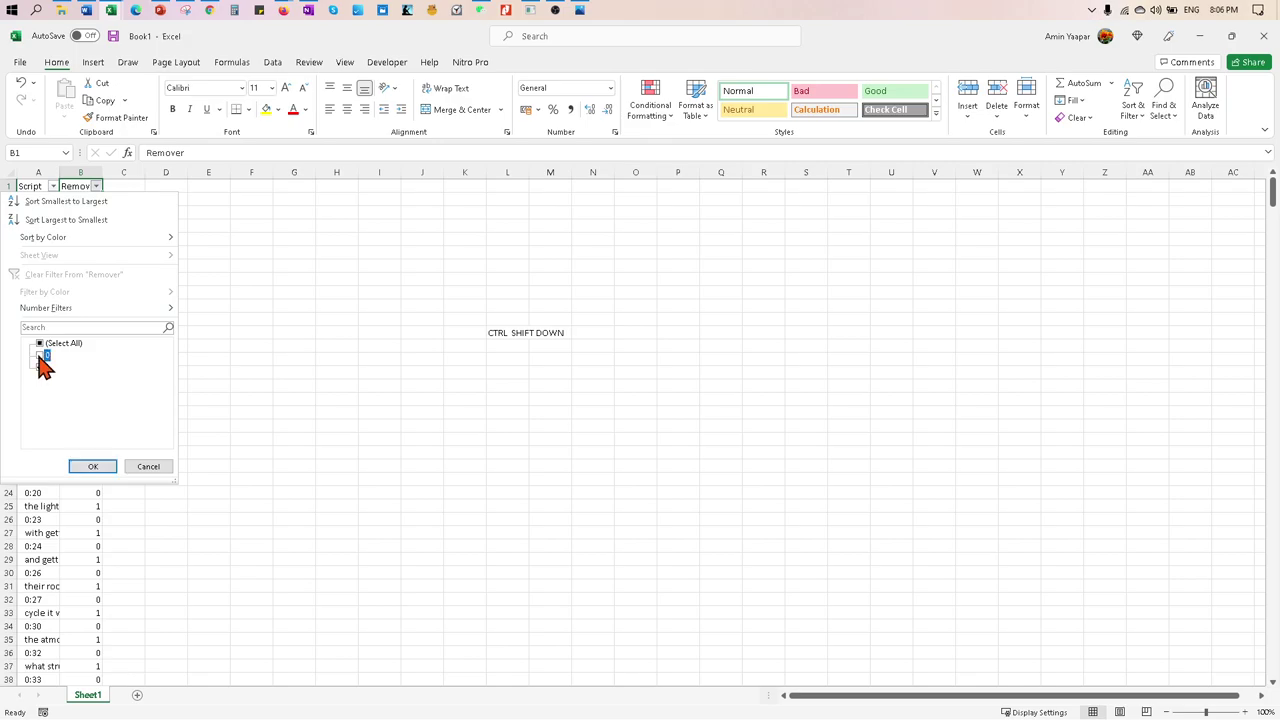
pyautogui.click(92, 467)
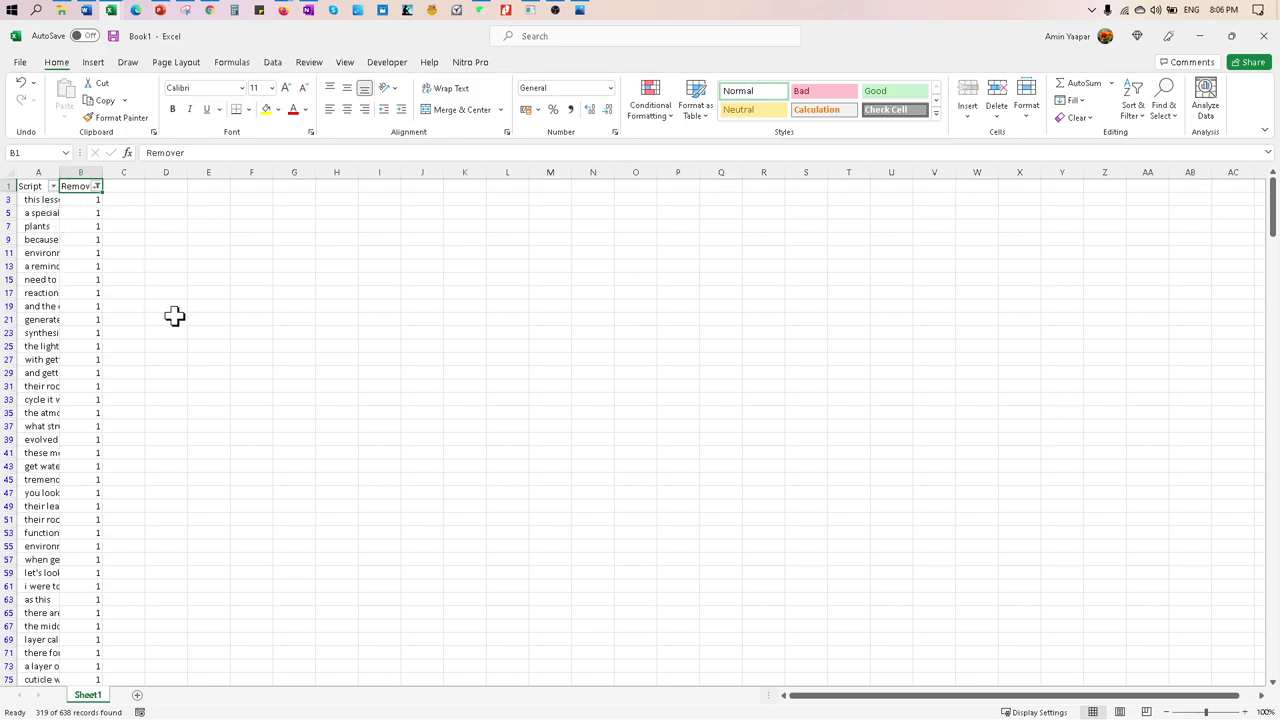
# - Copy the 319 visible transcript lines from column A, starting at A3, and launch Word
pyautogui.click(42, 203)
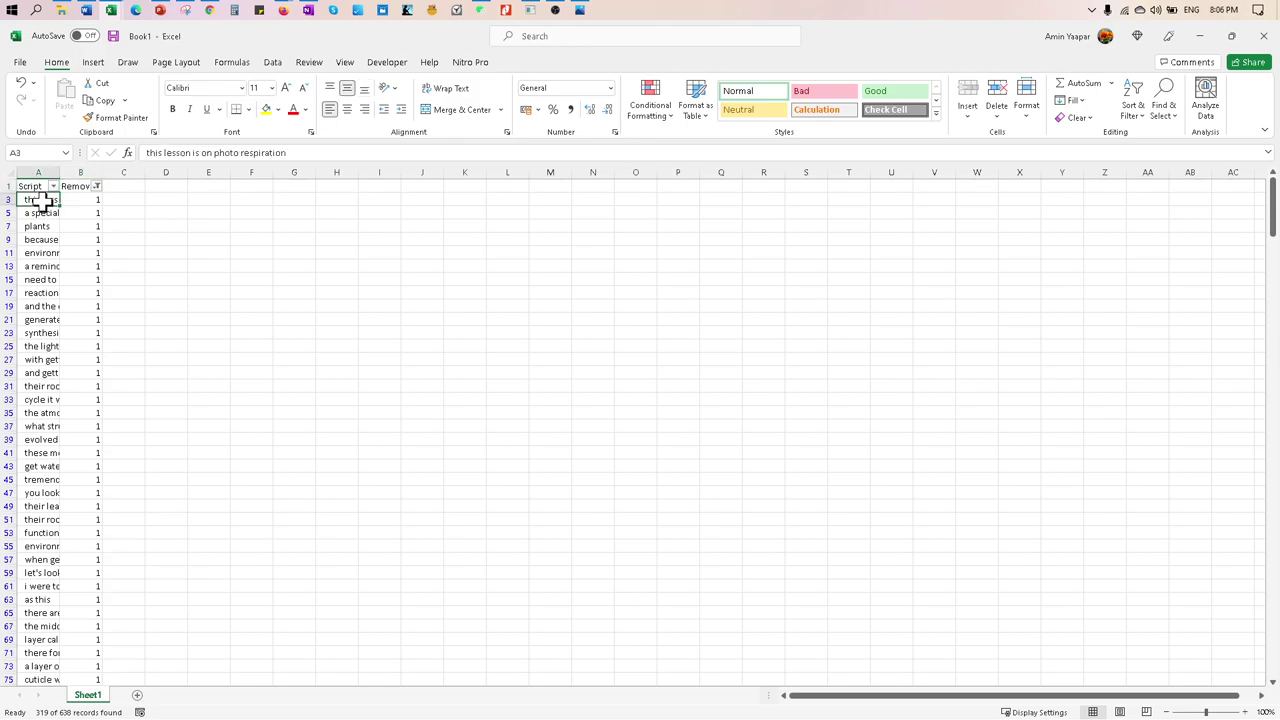
pyautogui.hotkey('ctrl', 'shift', 'Down')
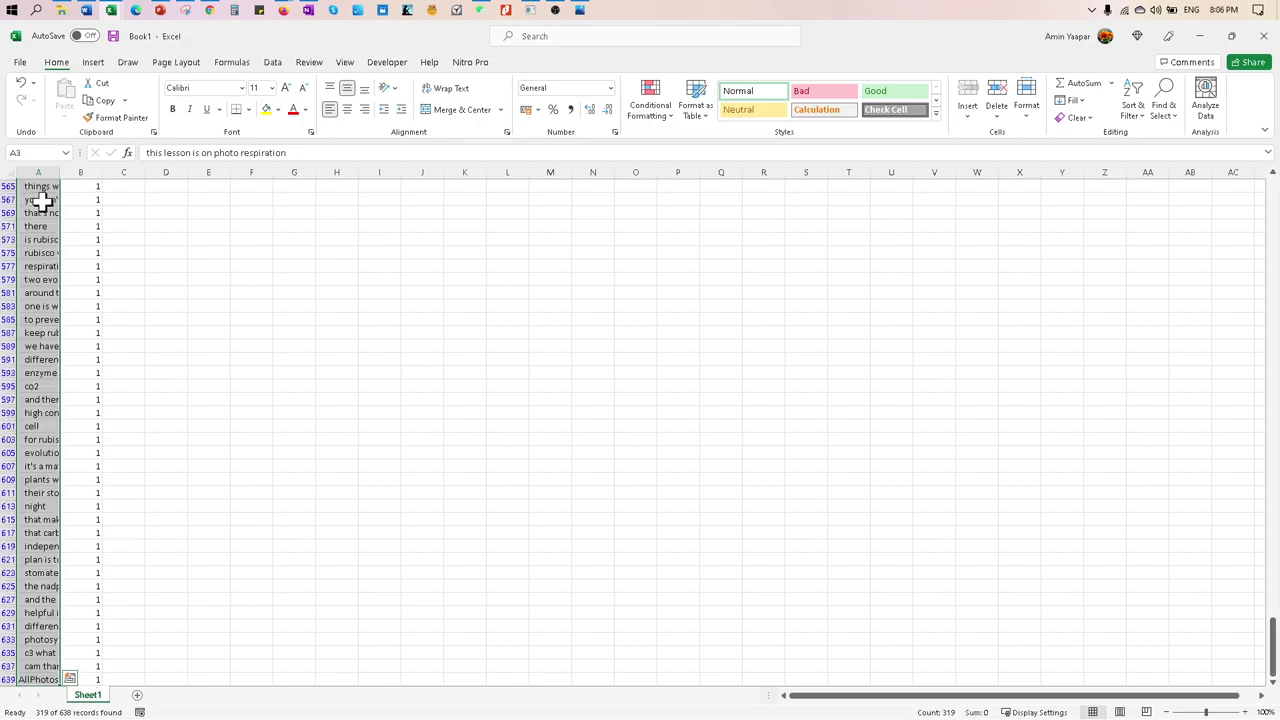
pyautogui.hotkey('ctrl', 'c')
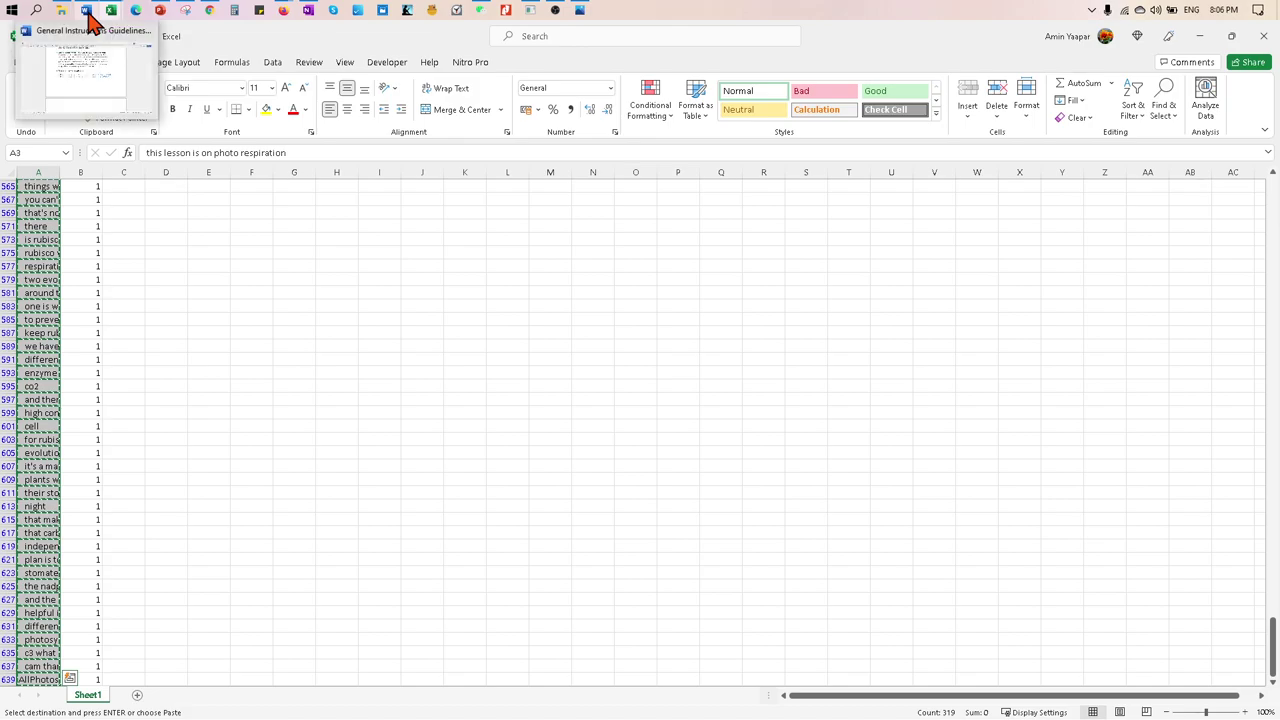
pyautogui.rightClick(89, 15)
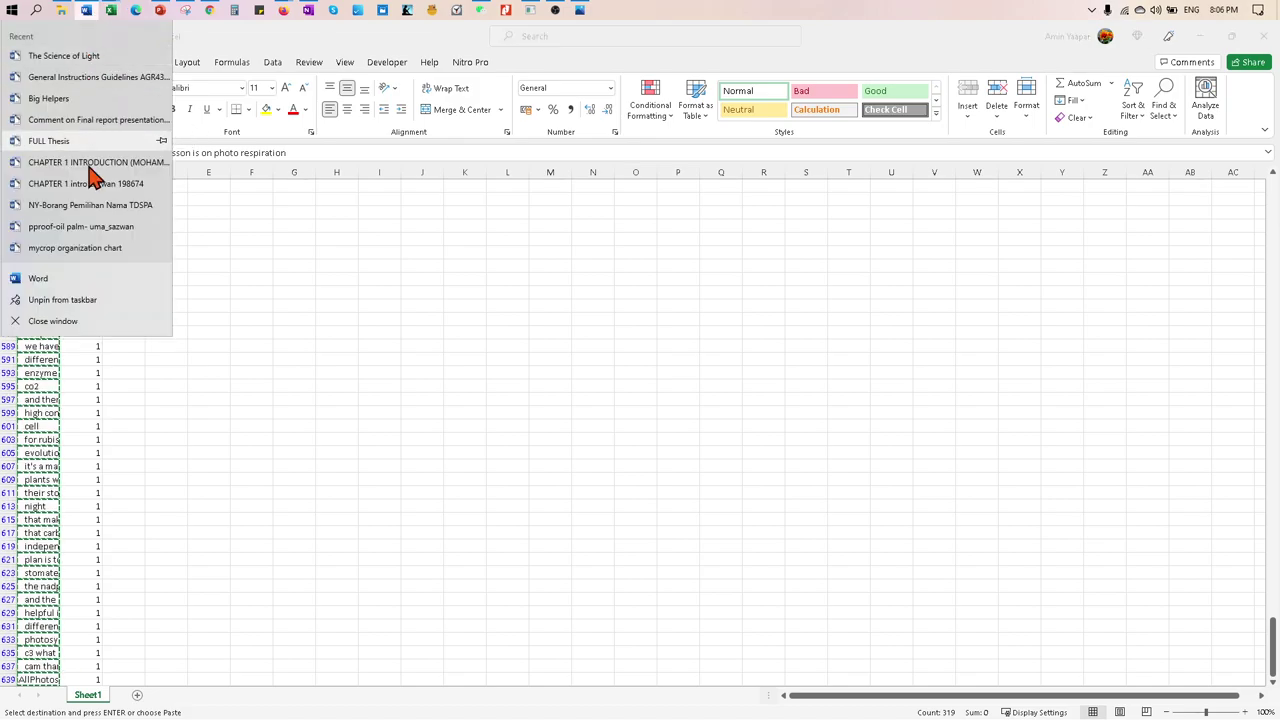
pyautogui.click(95, 283)
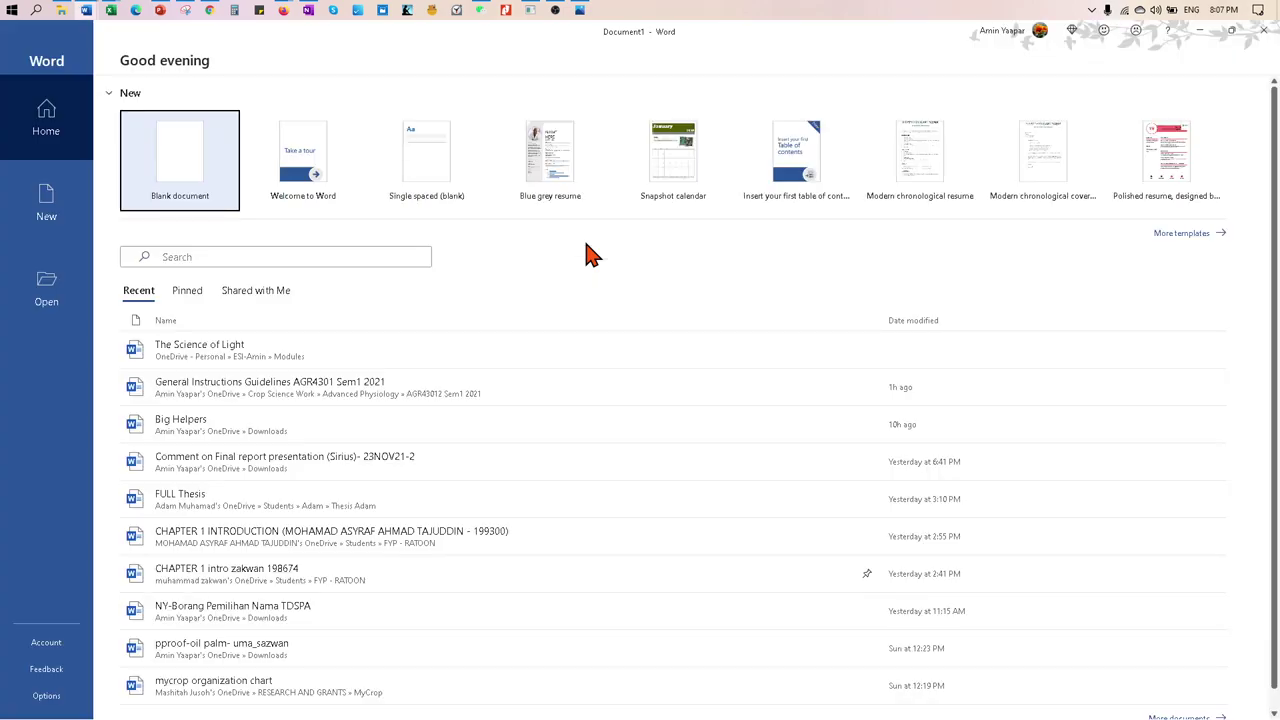
# - Paste the transcript lines into a new blank document as a single-column table and select it
pyautogui.click(221, 176)
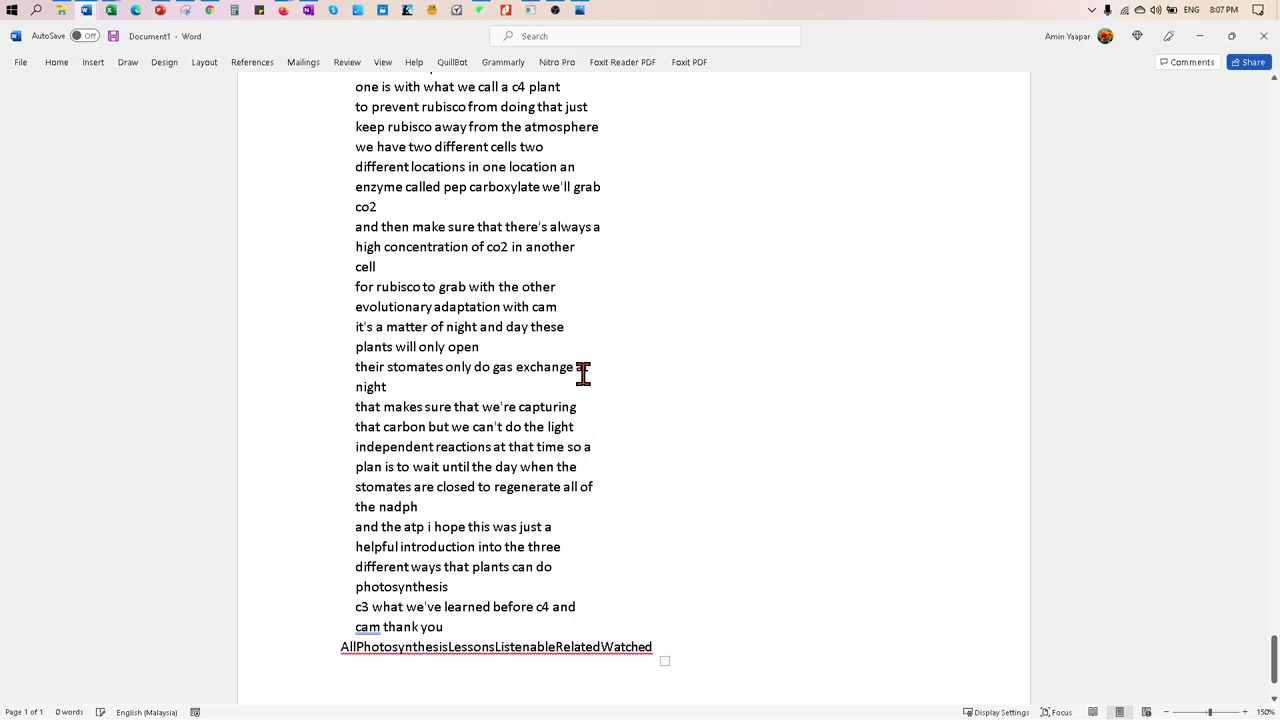
pyautogui.scroll(20, 594, 431)
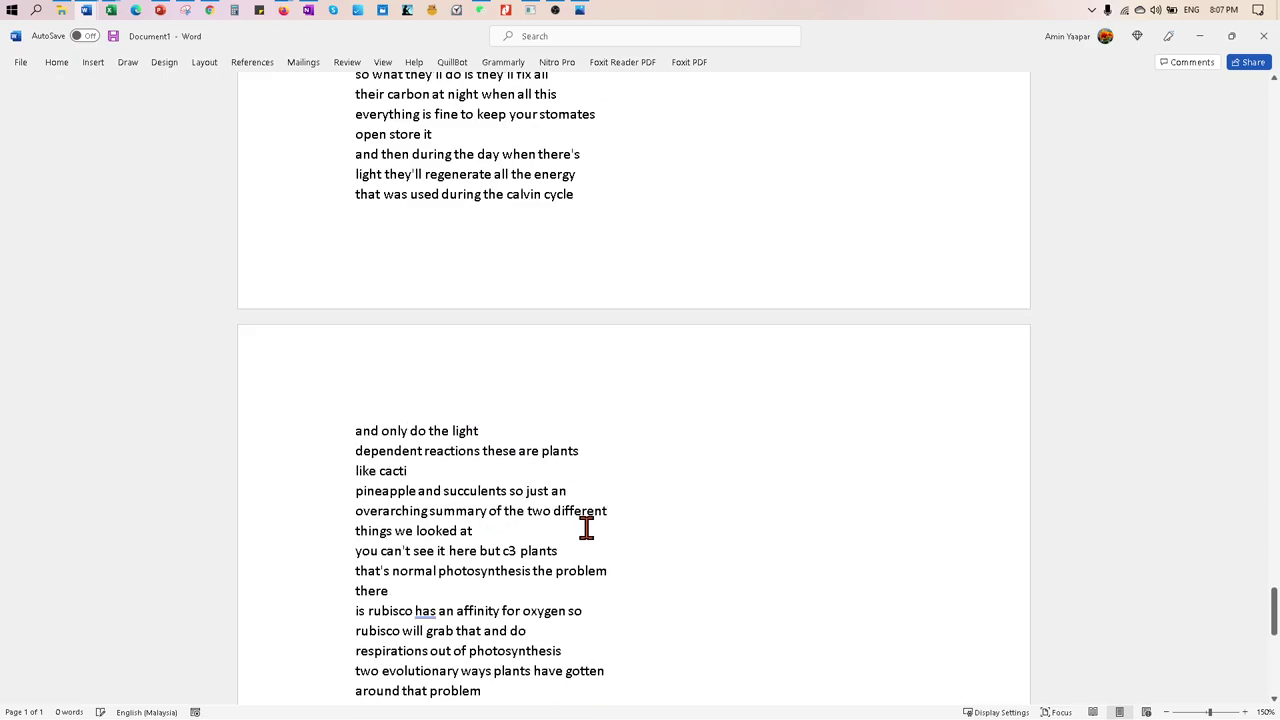
pyautogui.scroll(15, 594, 531)
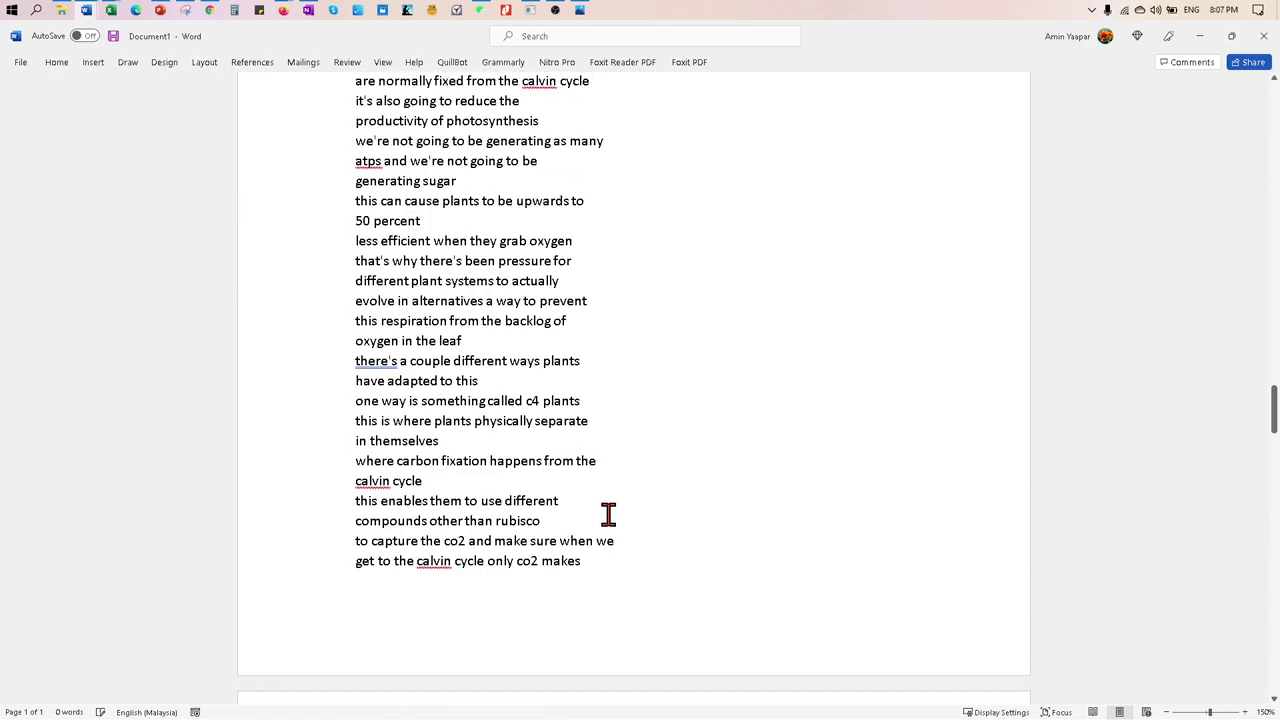
pyautogui.moveTo(1274, 382); pyautogui.dragTo(1274, 80)
pyautogui.click(737, 352)
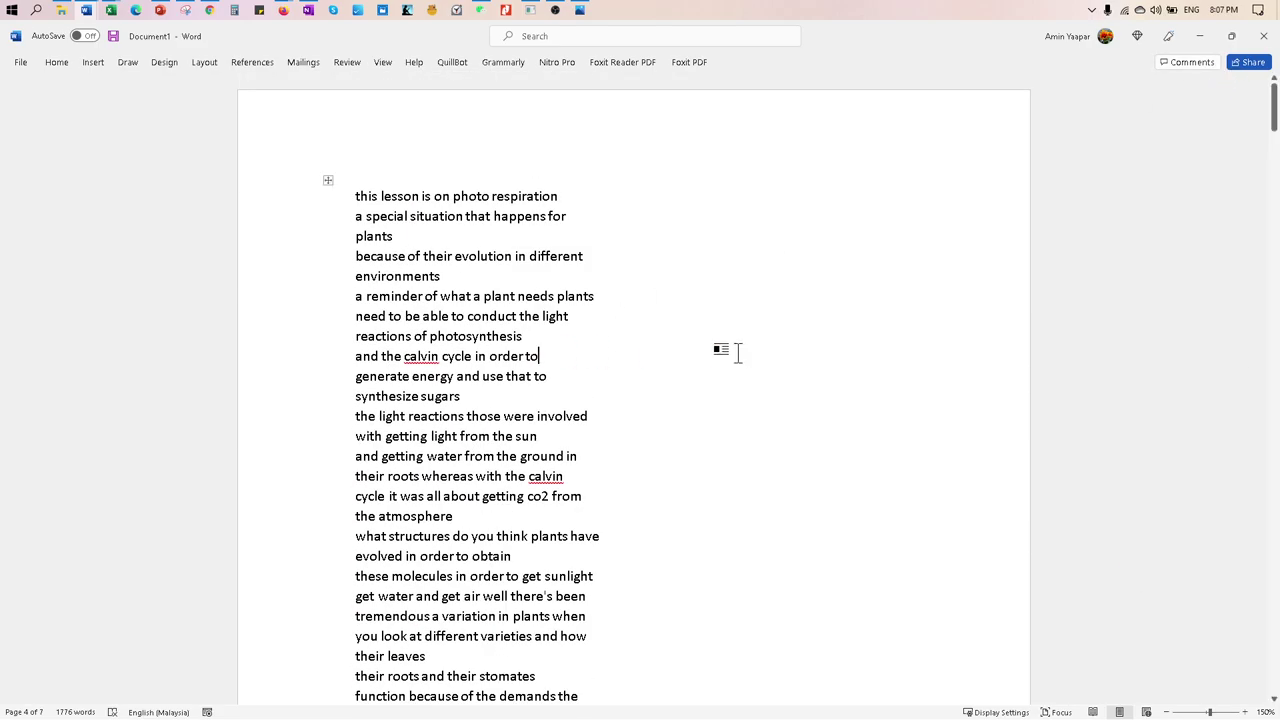
pyautogui.click(326, 183)
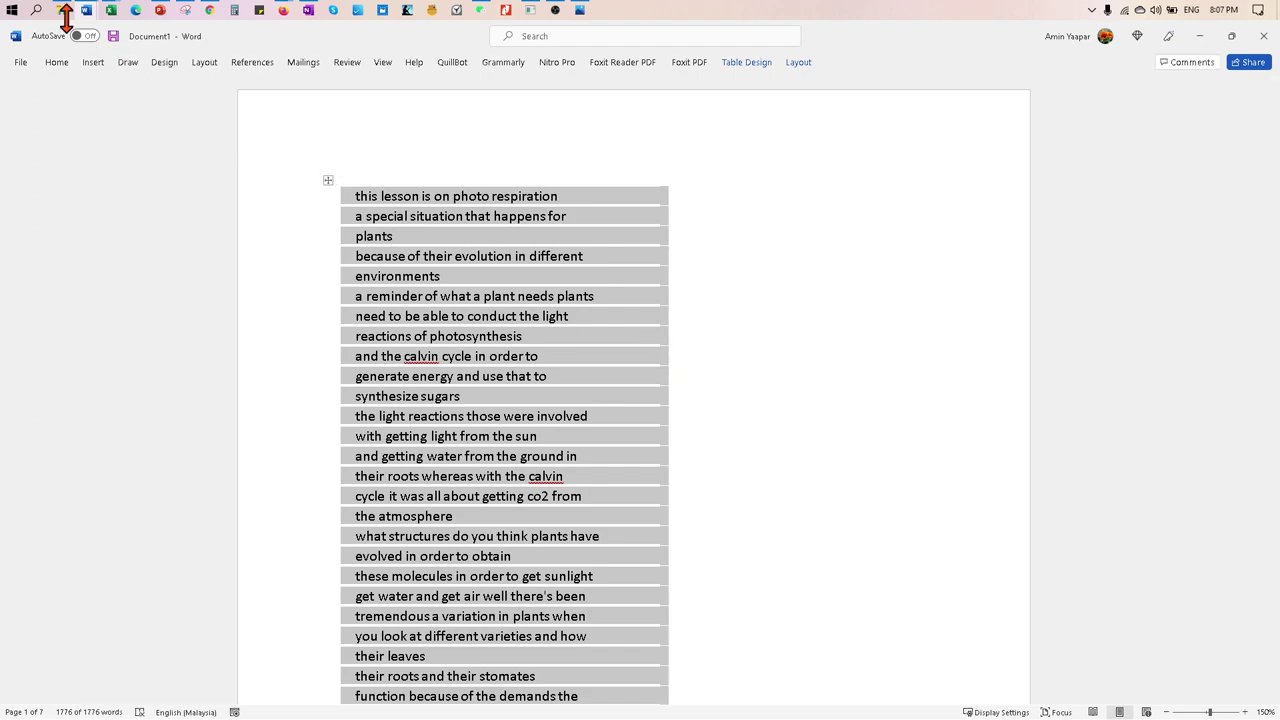
pyautogui.click(21, 63)
pyautogui.press('Escape')
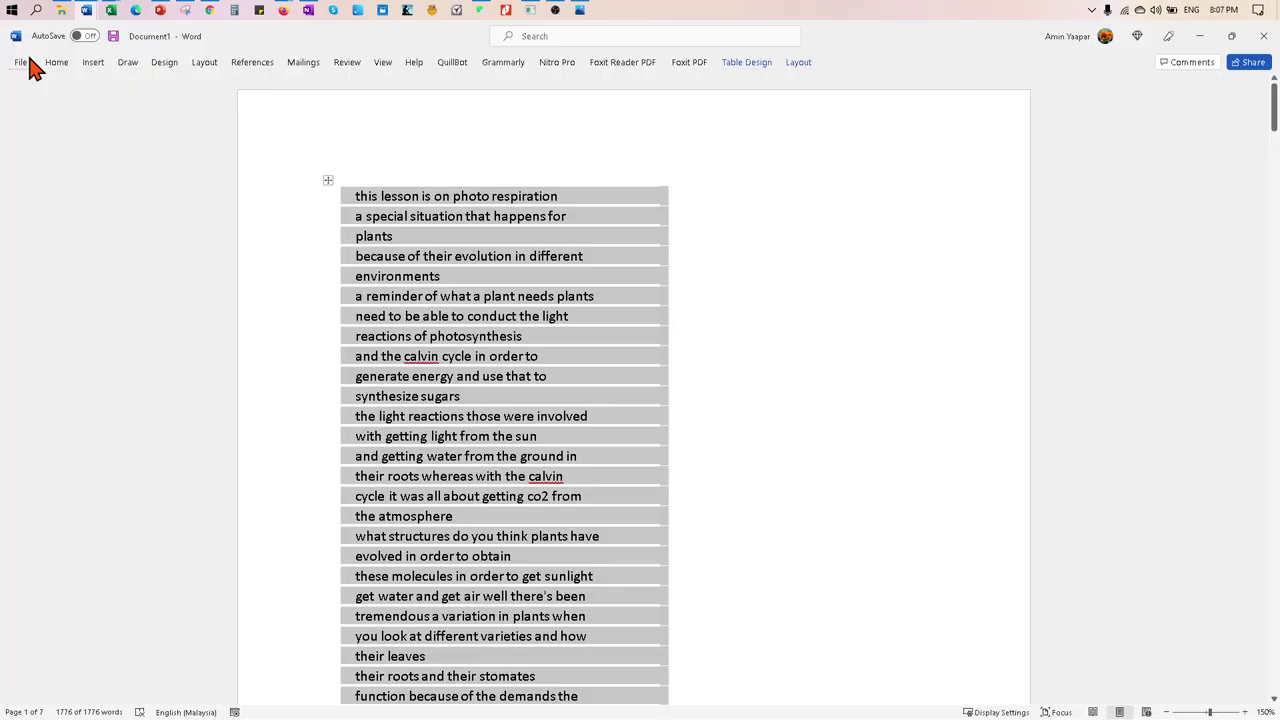
# - Cut the transcript table and paste it back with Keep Text Only as plain lines
pyautogui.click(56, 62)
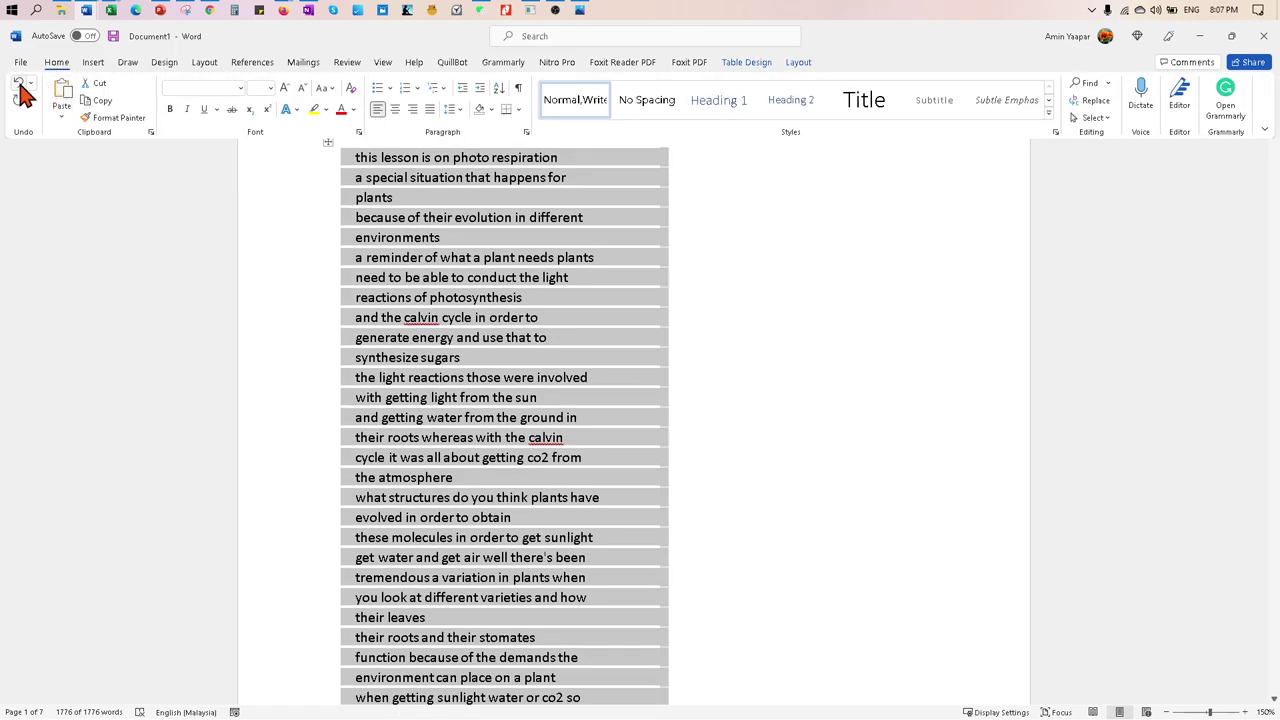
pyautogui.click(88, 84)
pyautogui.click(340, 160)
pyautogui.rightClick(340, 166)
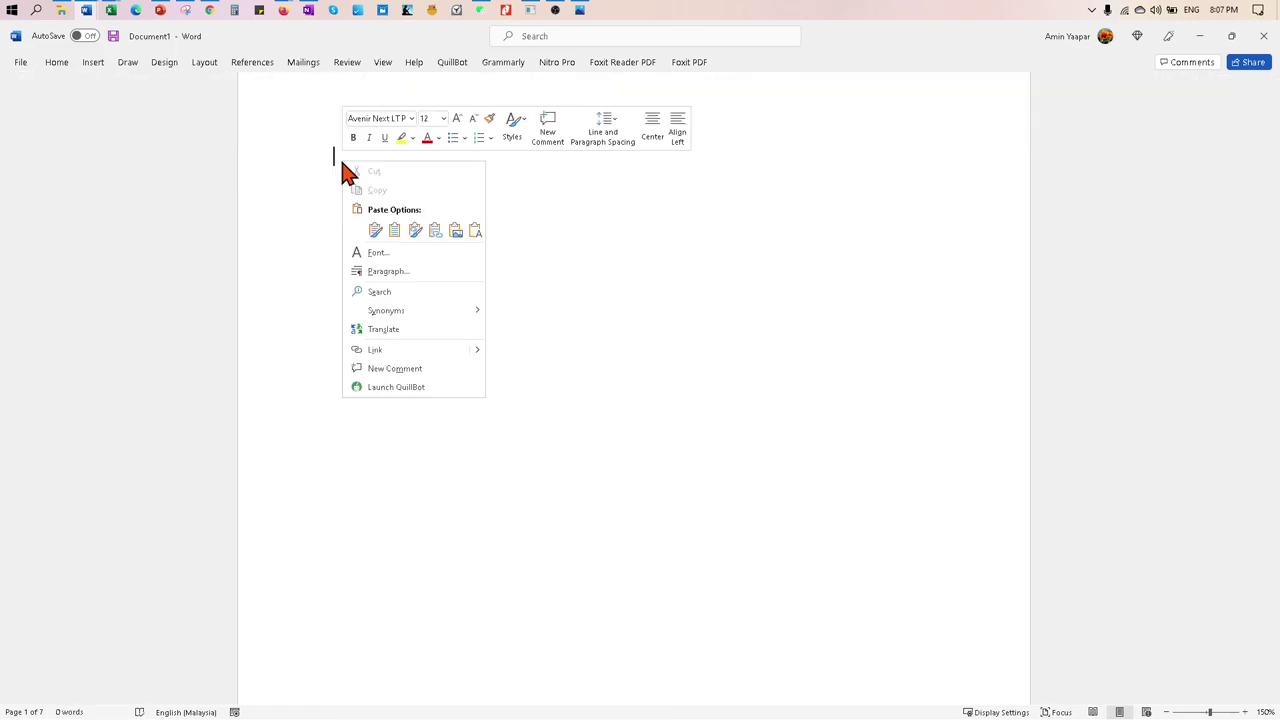
pyautogui.click(479, 232)
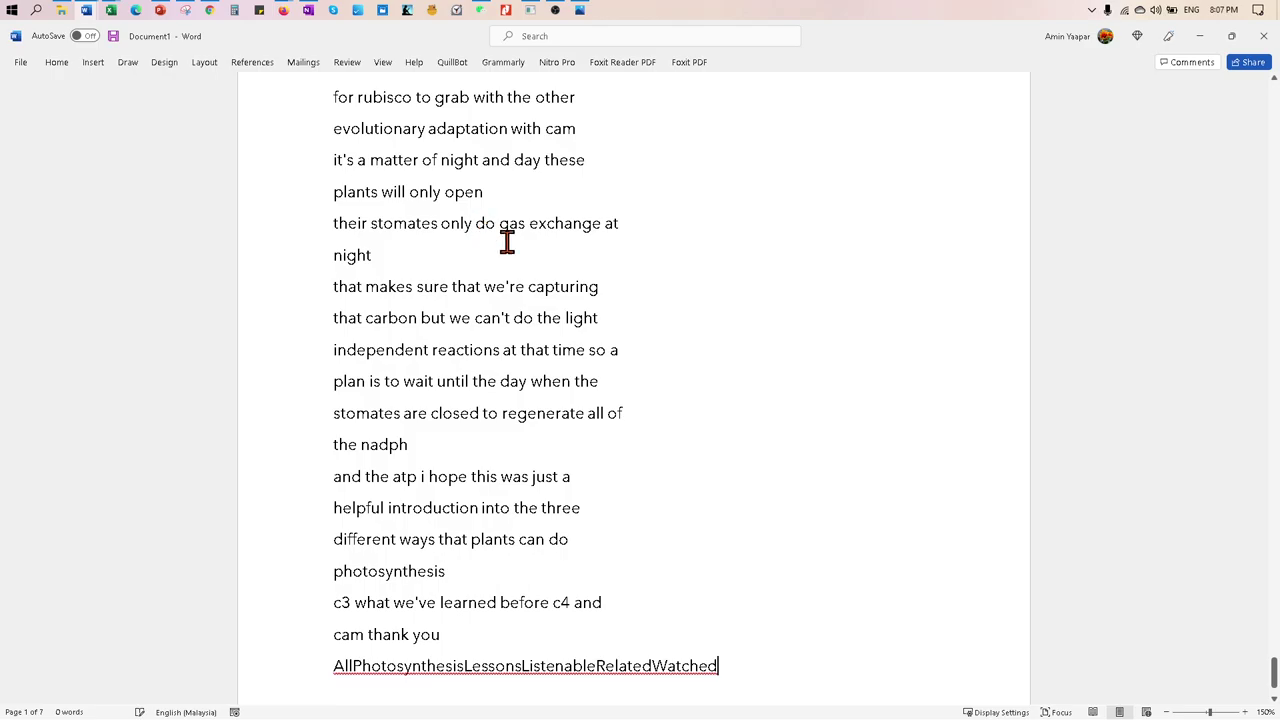
pyautogui.scroll(5, 660, 403)
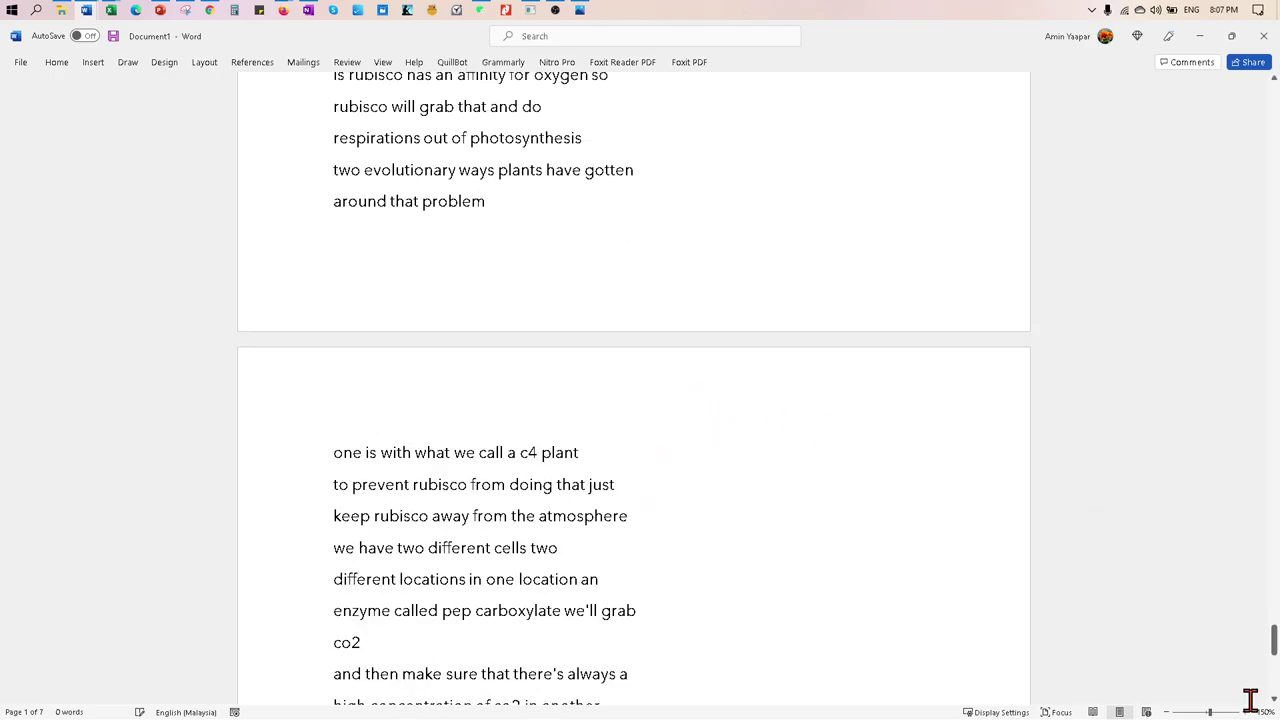
pyautogui.moveTo(1275, 655); pyautogui.dragTo(1269, 100)
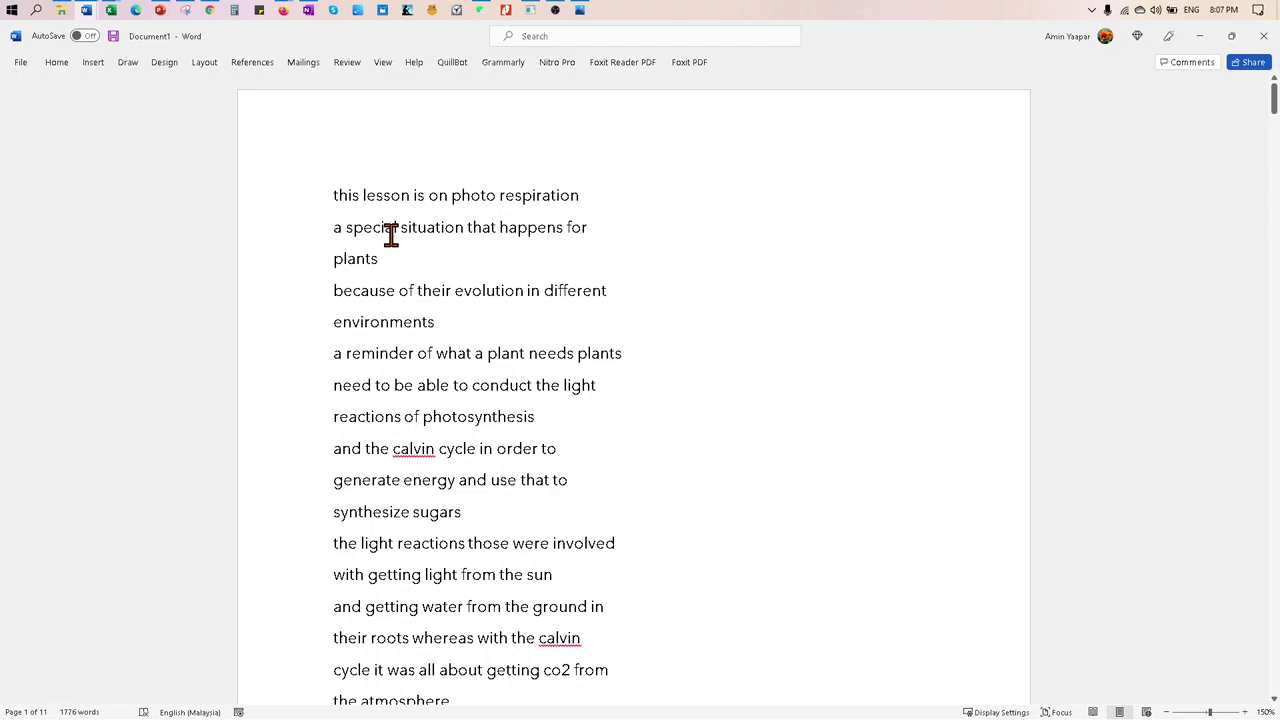
pyautogui.click(494, 256)
pyautogui.moveTo(333, 195); pyautogui.dragTo(597, 700)
pyautogui.scroll(1, 599, 500)
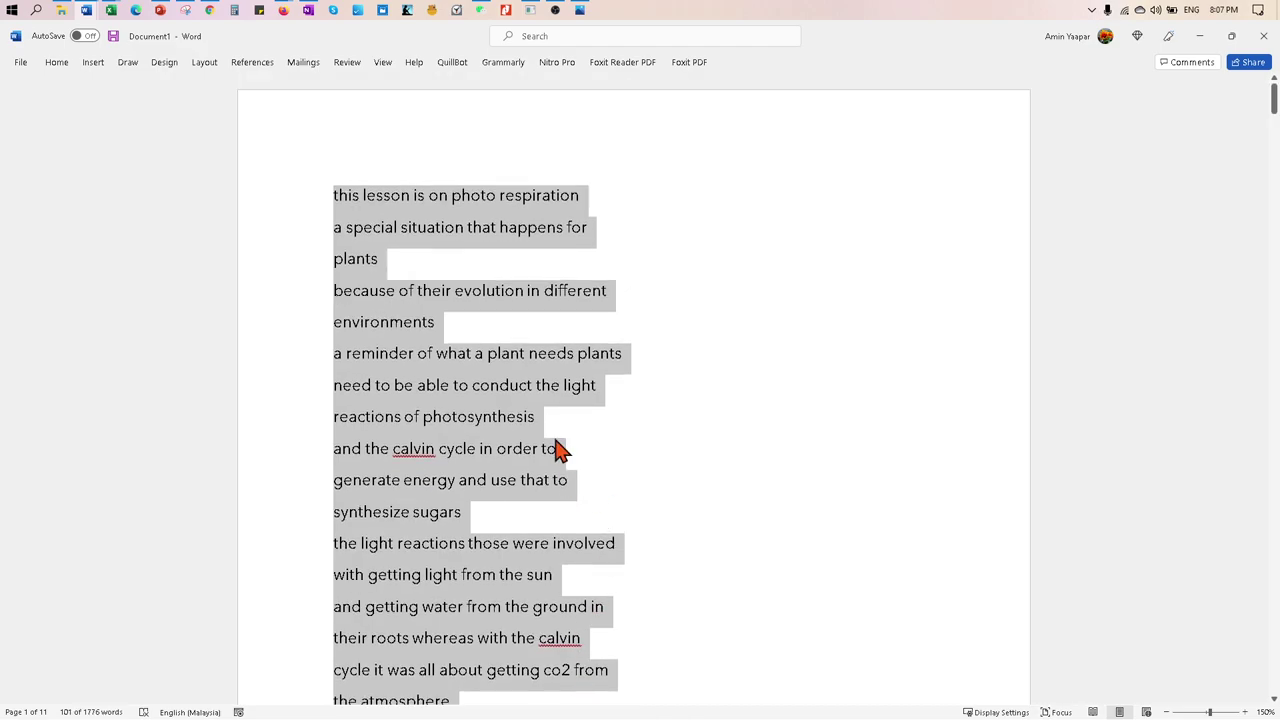
pyautogui.click(496, 259)
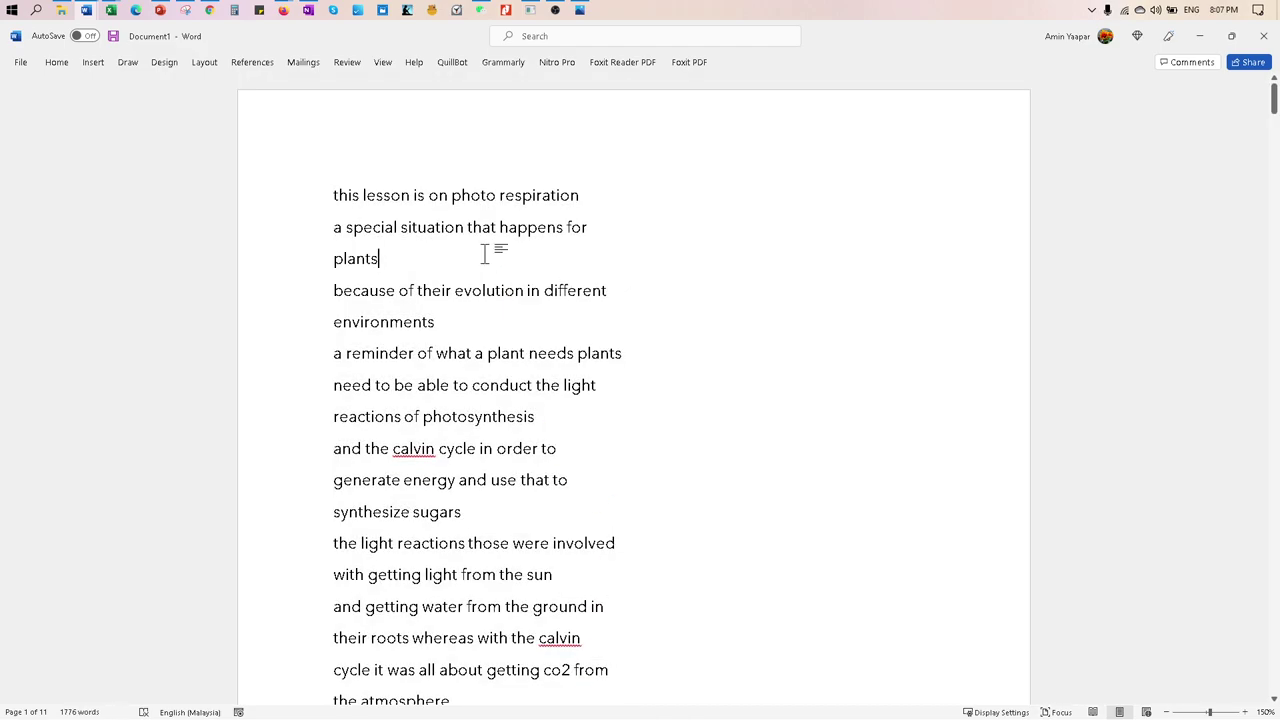
# - Turn on Show/Hide ¶ so paragraph marks and space dots appear in the transcript
pyautogui.click(57, 64)
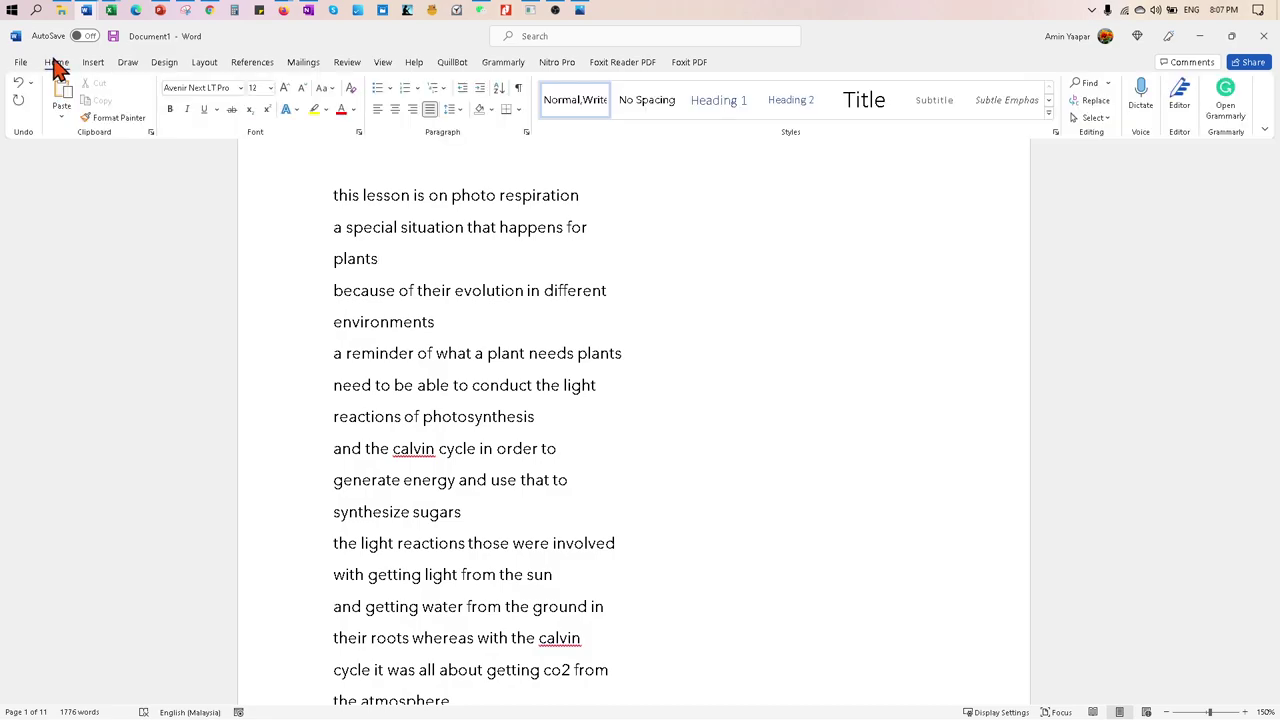
pyautogui.click(519, 89)
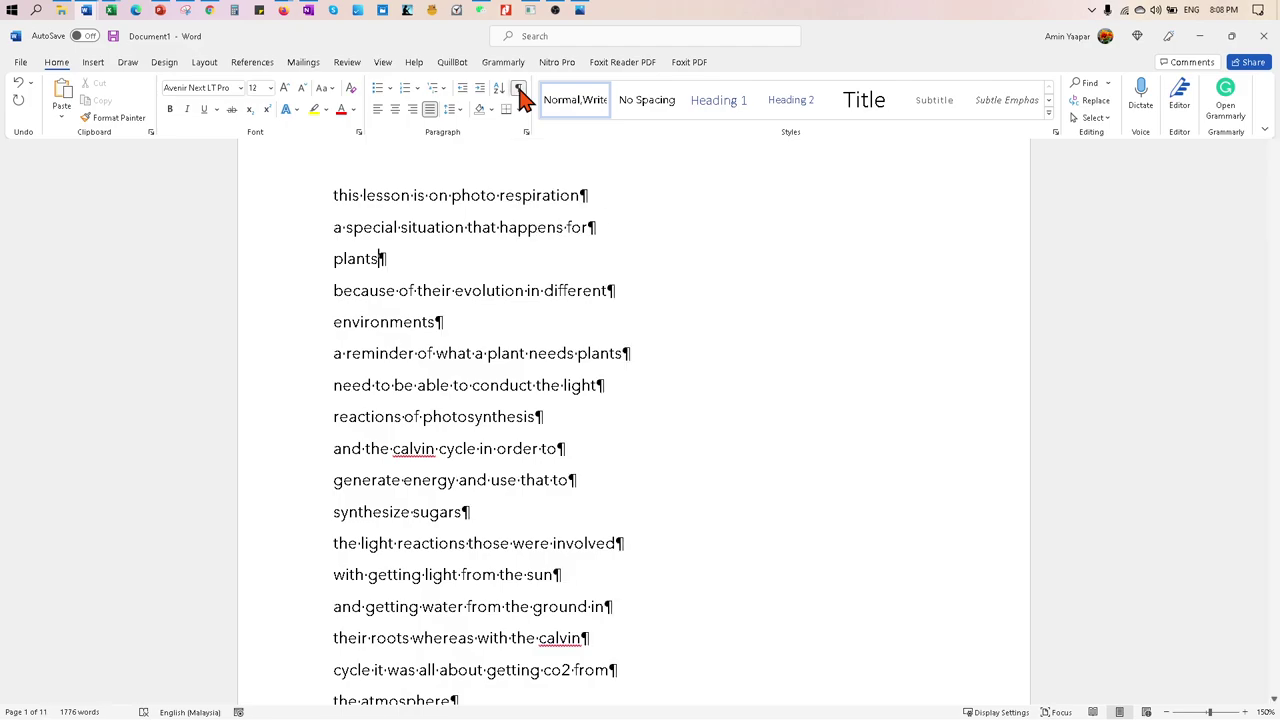
pyautogui.hotkey('ctrl', 'F1')
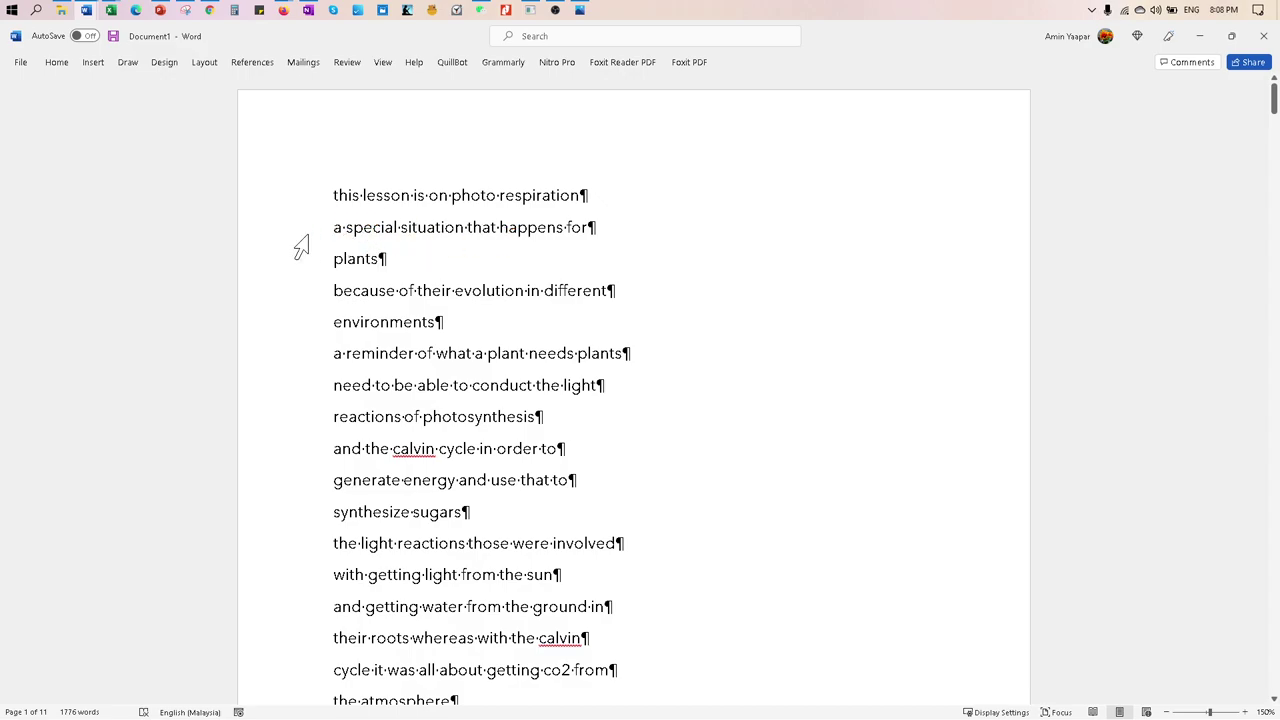
pyautogui.scroll(-2, 614, 323)
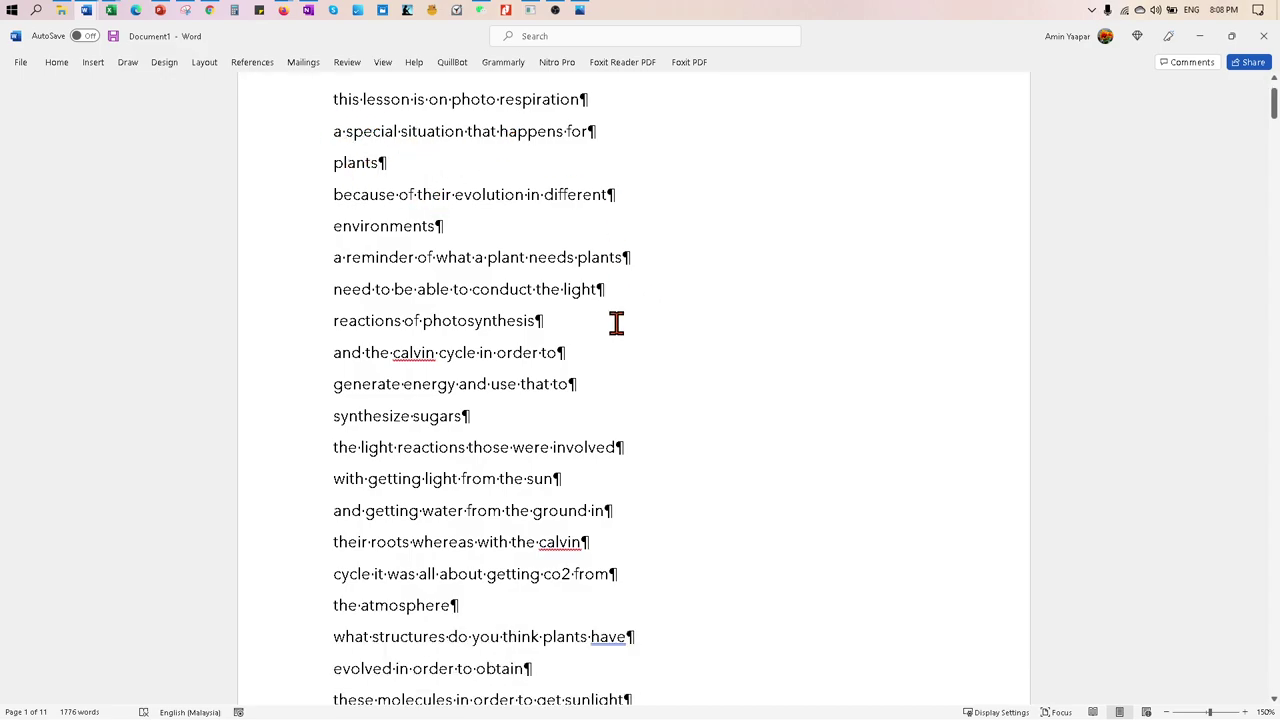
pyautogui.scroll(-2, 546, 490)
pyautogui.scroll(4, 548, 480)
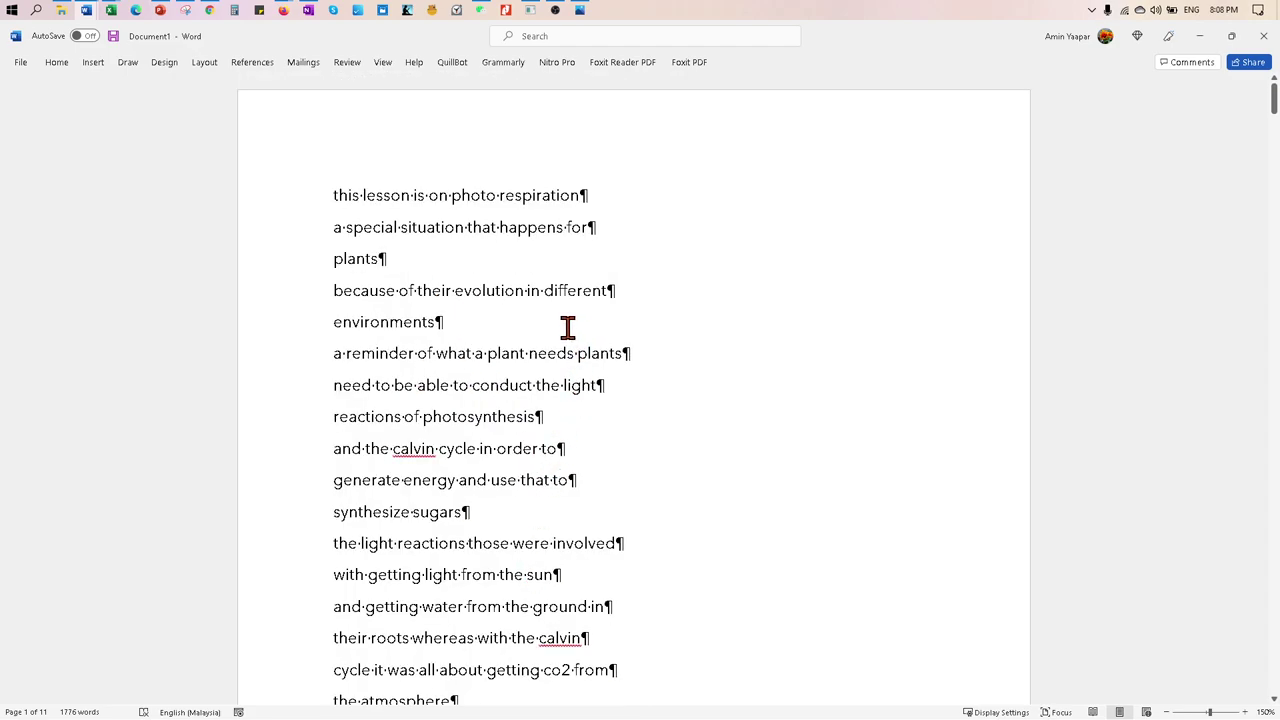
pyautogui.click(531, 290)
pyautogui.click(470, 236)
pyautogui.click(52, 62)
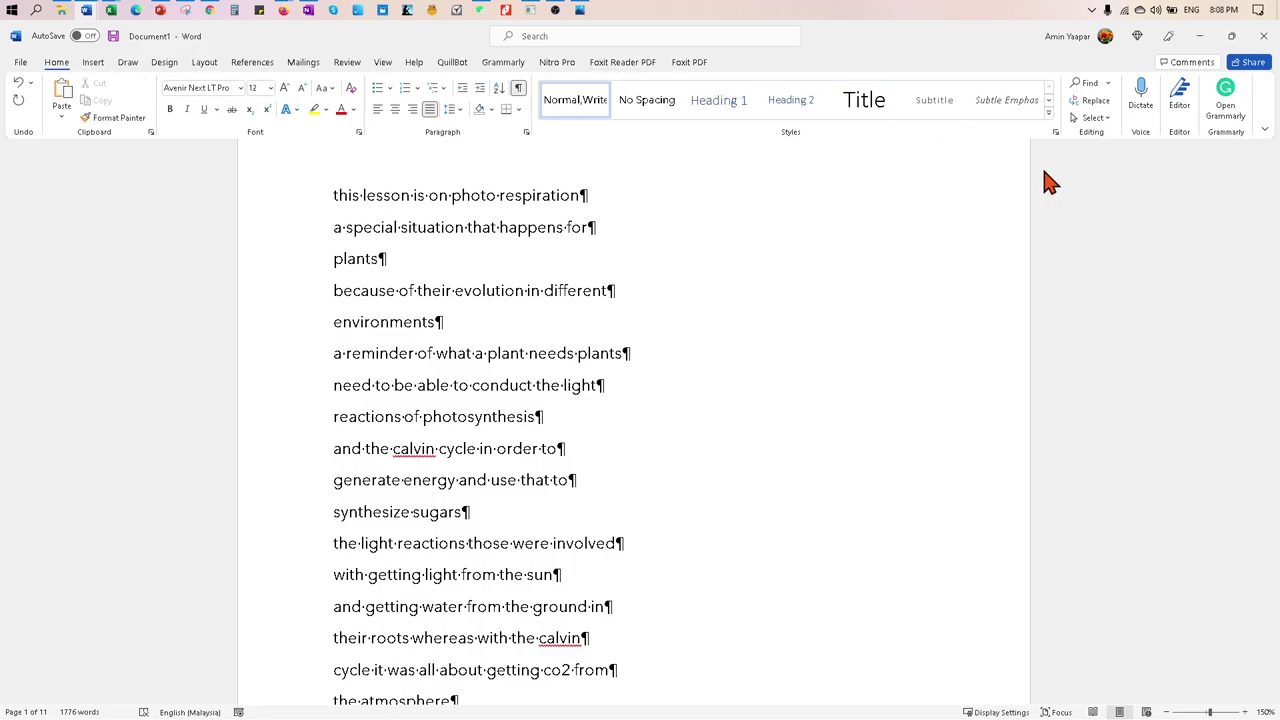
# - Open the Replace tab of Find and Replace and enter ^13 as the text to find
pyautogui.click(1088, 85)
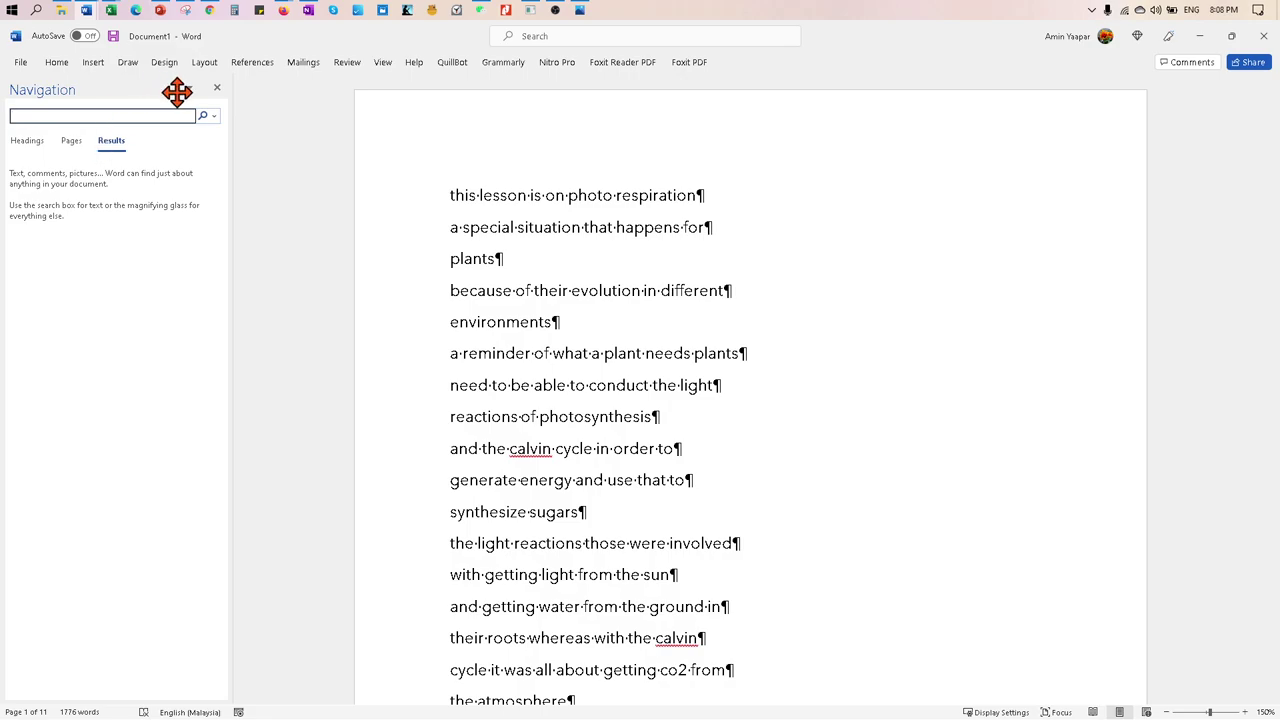
pyautogui.click(217, 88)
pyautogui.click(58, 64)
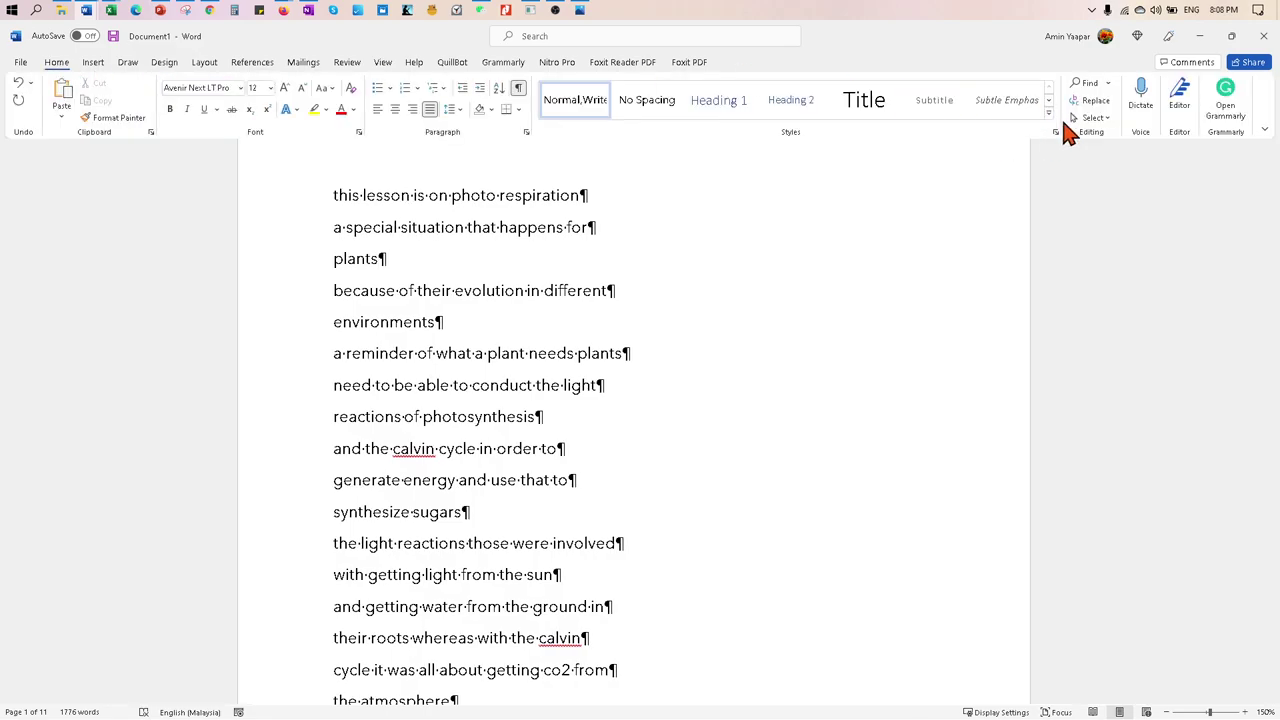
pyautogui.click(1090, 100)
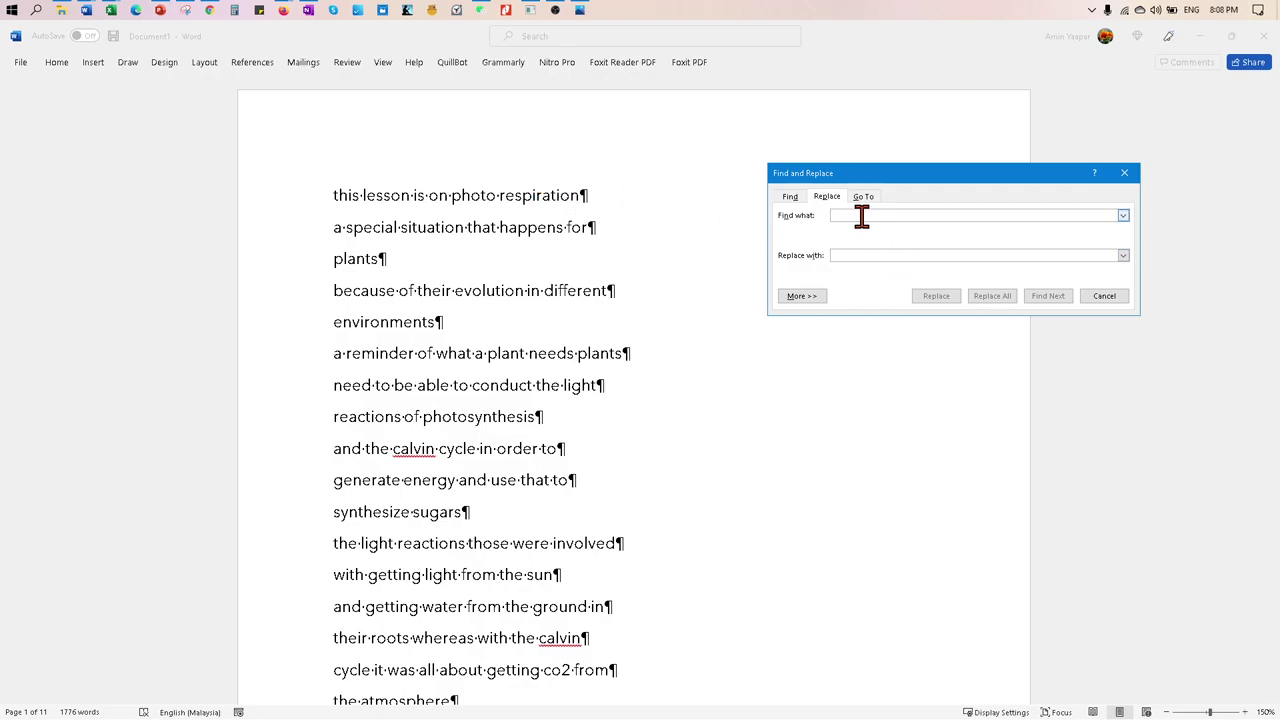
pyautogui.write('^13')
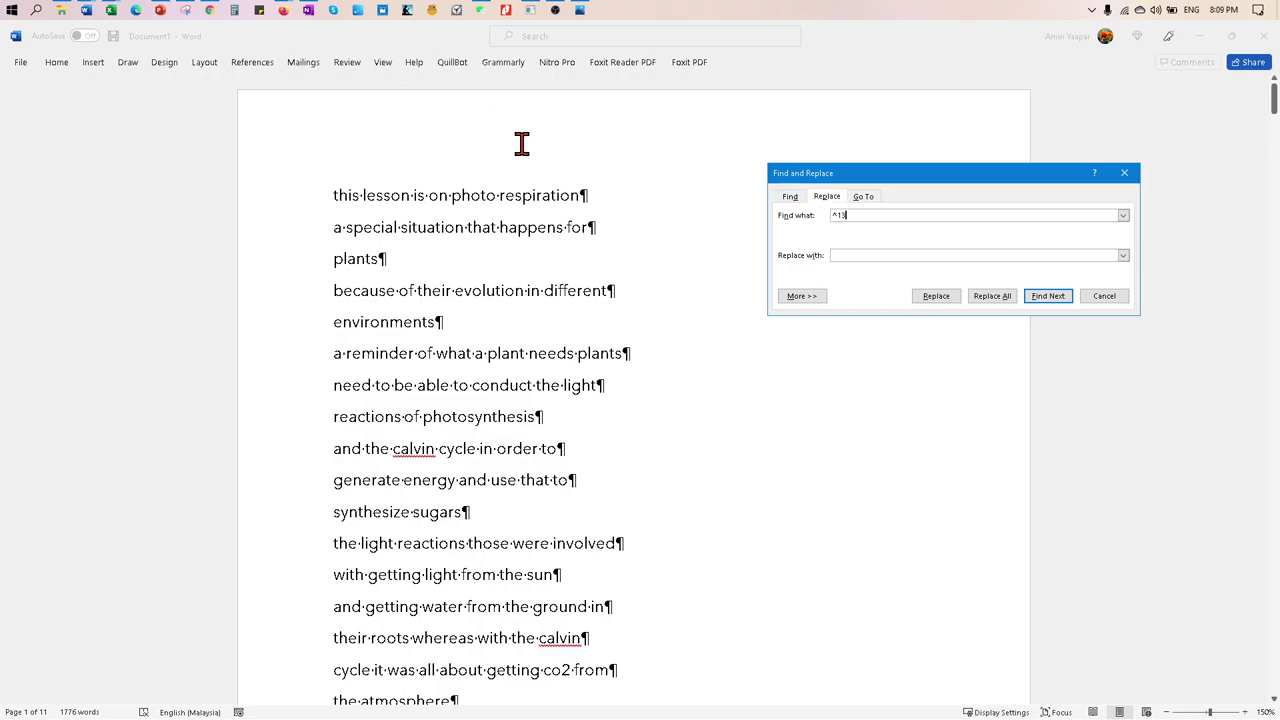
pyautogui.moveTo(210, 10)
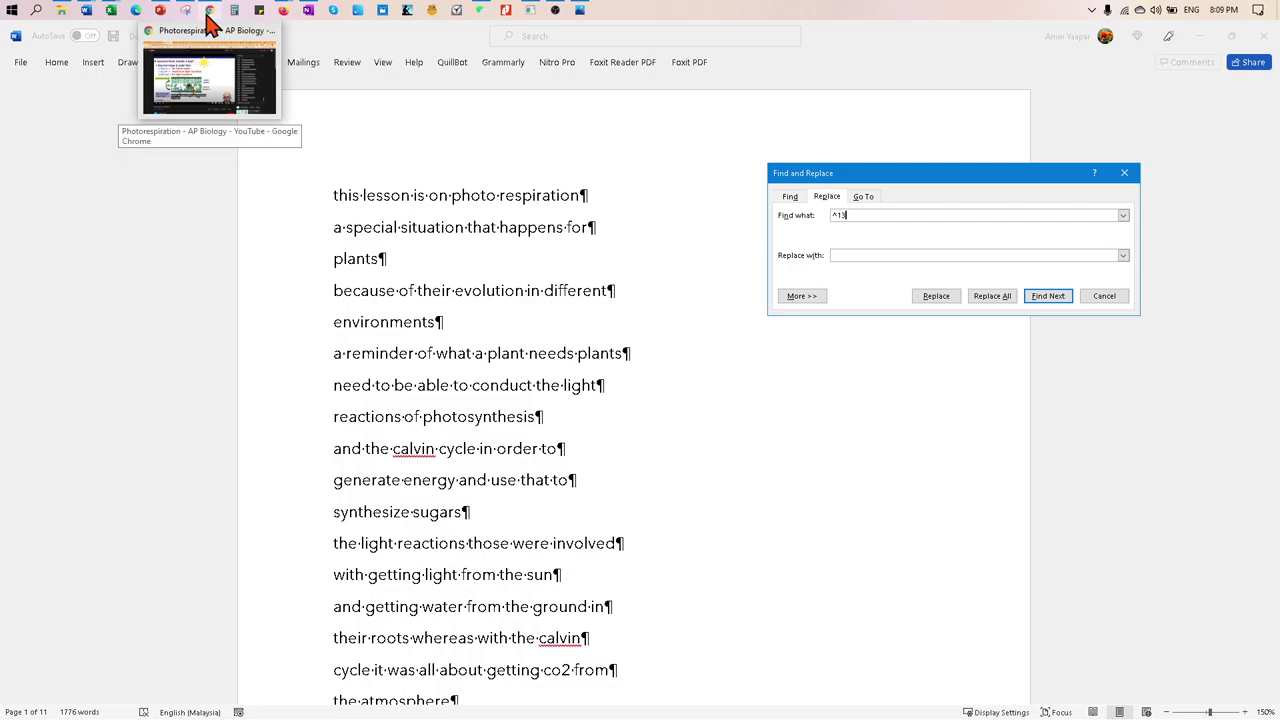
# - In Chrome, show the caret / circumflex row in the Math Symbols page's Logic symbols table
pyautogui.click(212, 14)
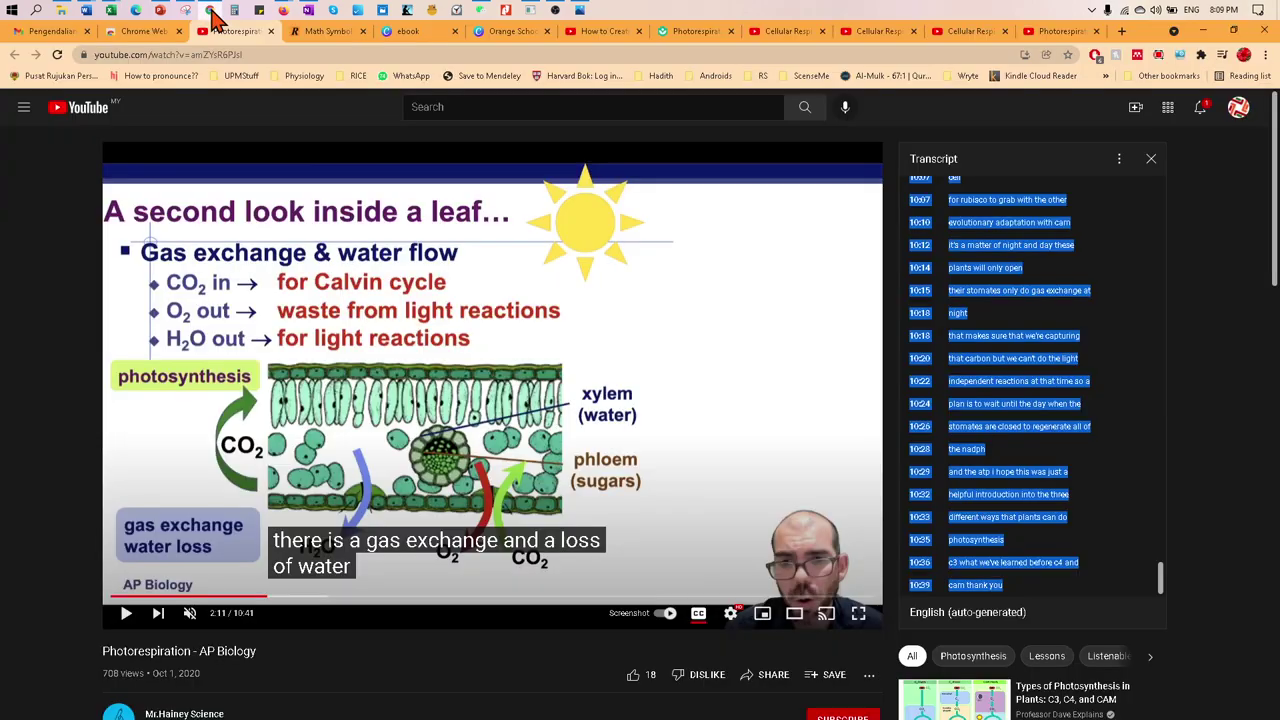
pyautogui.click(330, 34)
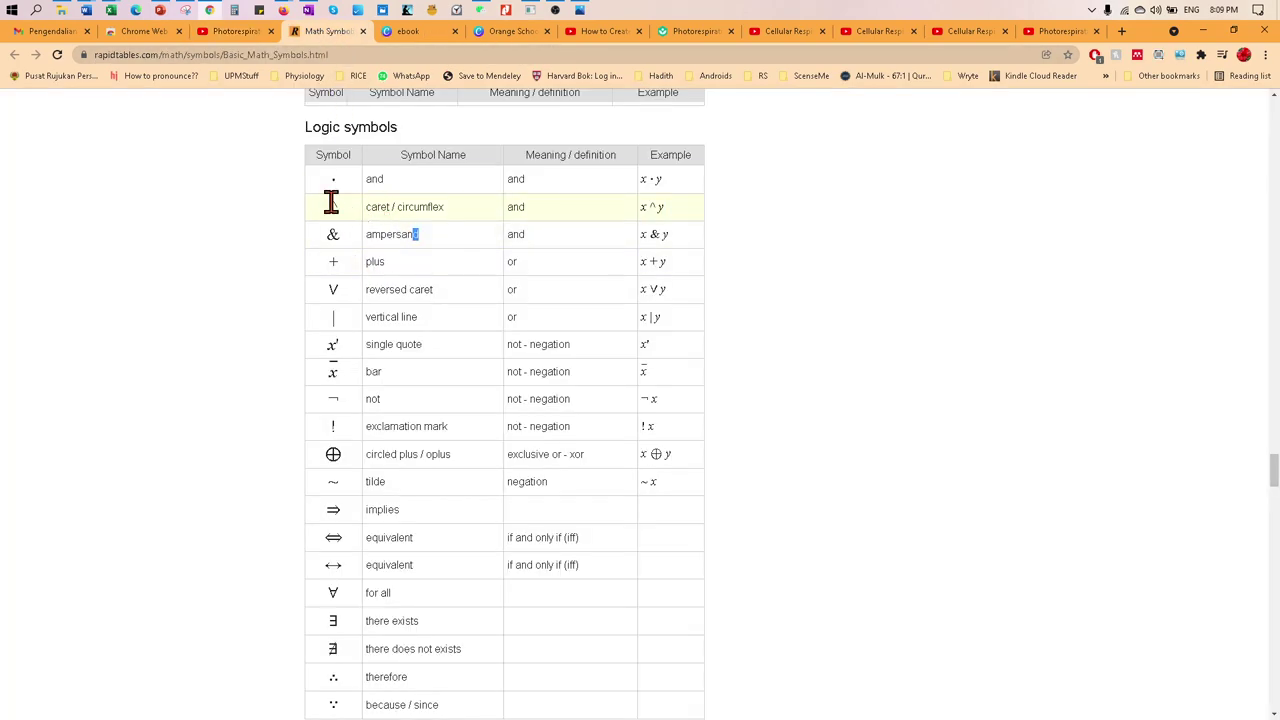
pyautogui.moveTo(329, 203); pyautogui.dragTo(441, 203)
pyautogui.click(424, 211)
# - Back in Word, Replace All ^13 with nothing, removing 319 paragraph marks from the transcript
pyautogui.moveTo(86, 12)
pyautogui.click(180, 86)
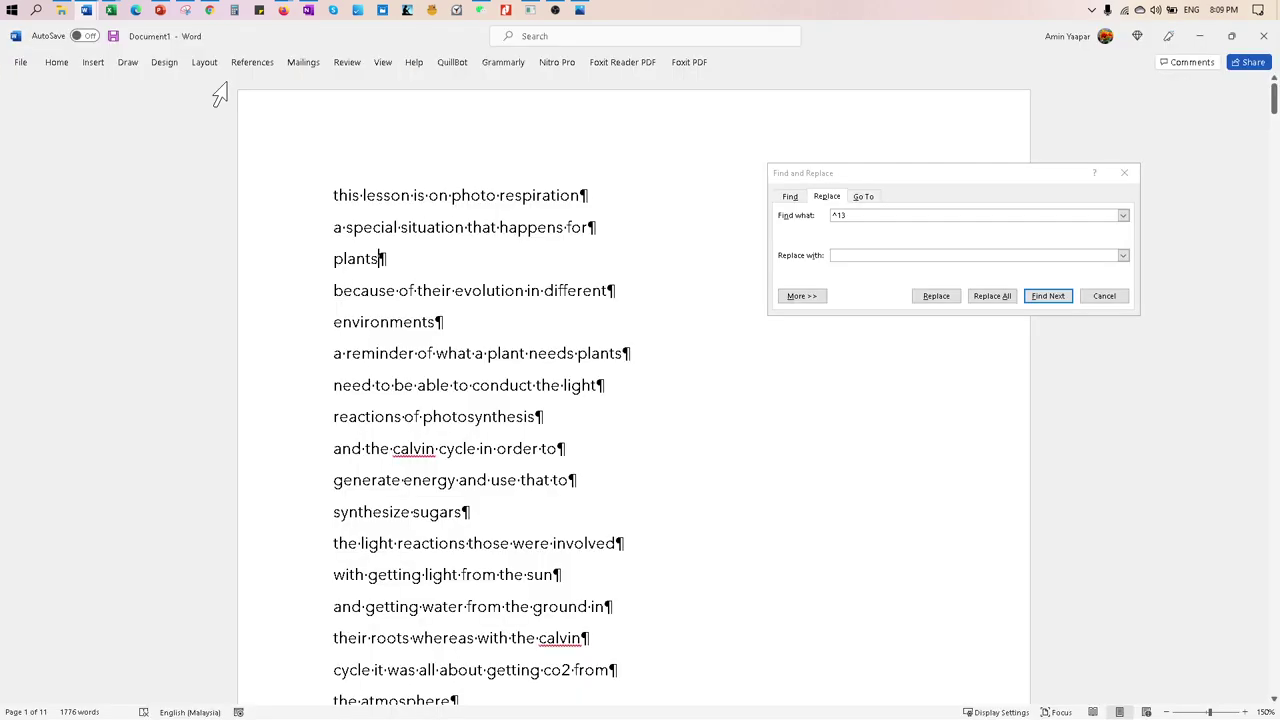
pyautogui.click(870, 218)
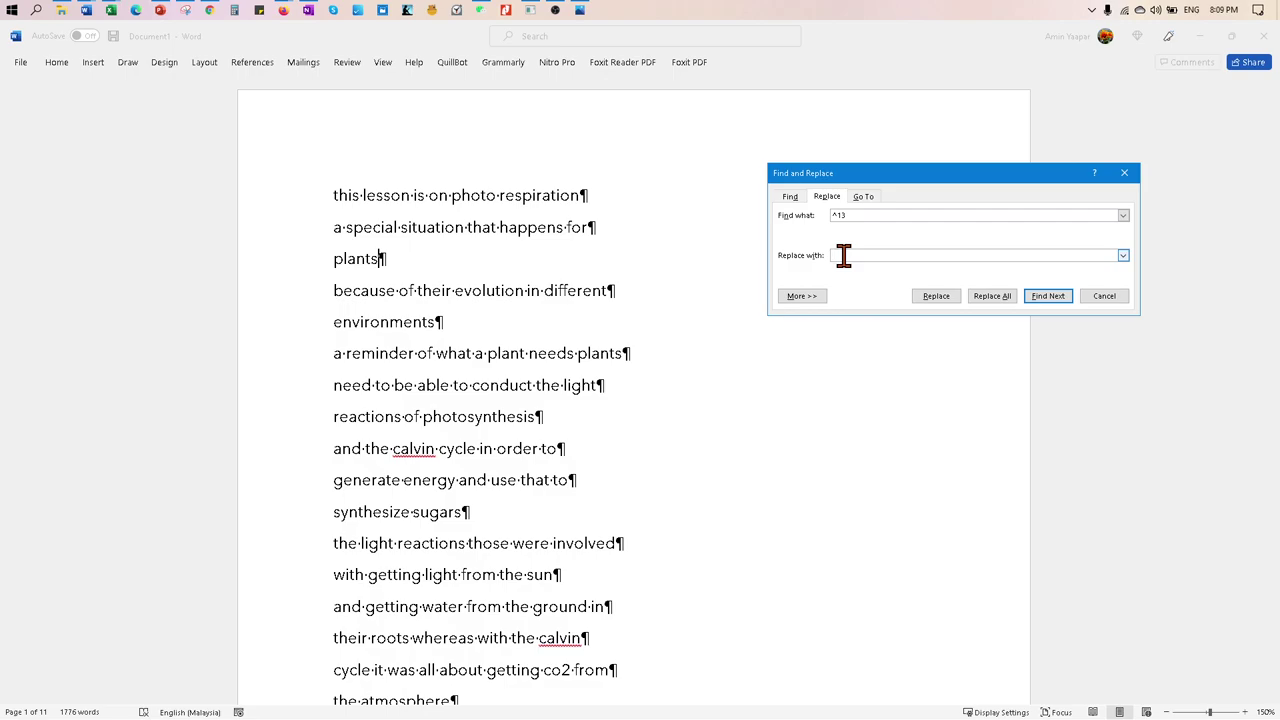
pyautogui.click(992, 297)
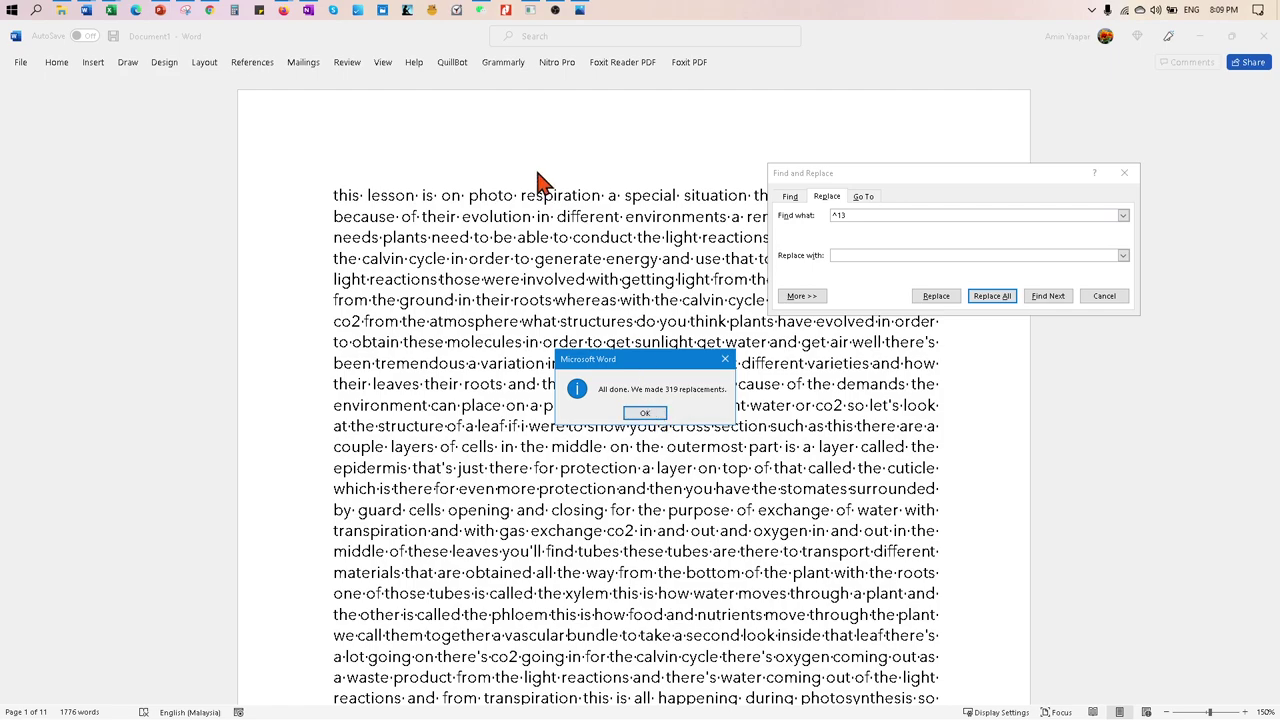
pyautogui.click(648, 414)
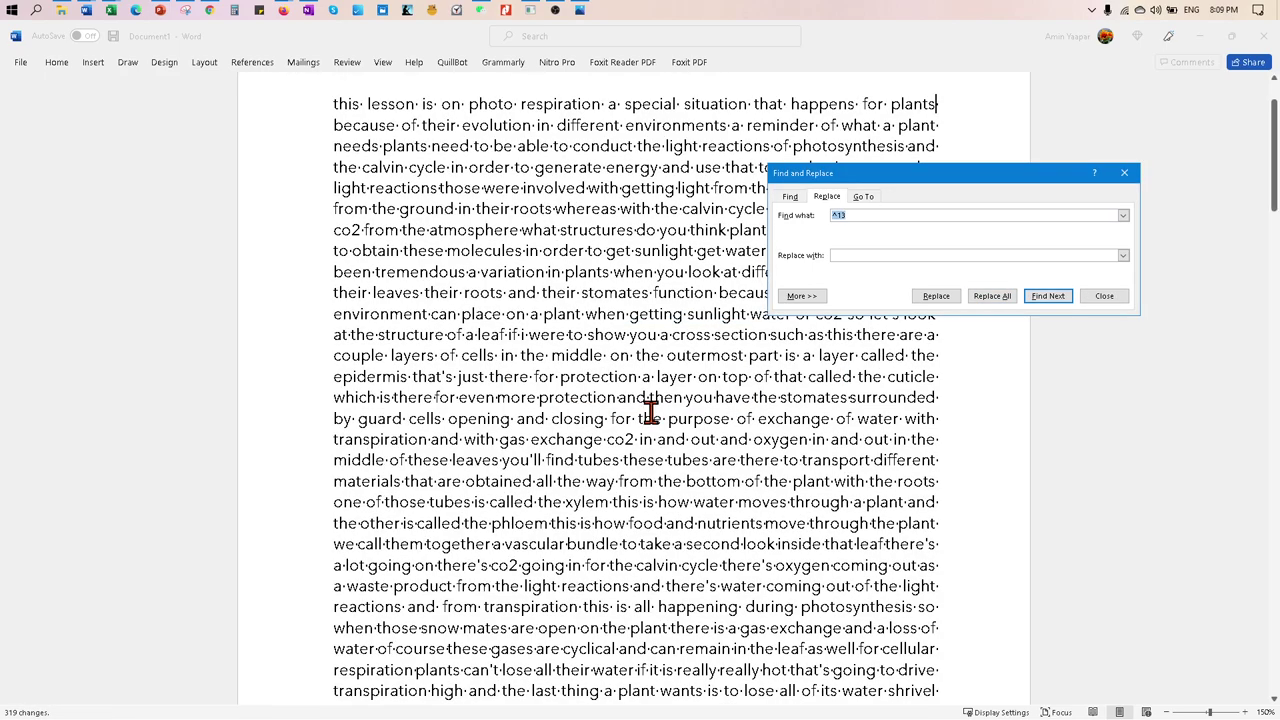
# - Close Find and Replace and turn off Show/Hide ¶ so the merged transcript shows no formatting marks
pyautogui.click(1124, 173)
pyautogui.scroll(2, 447, 268)
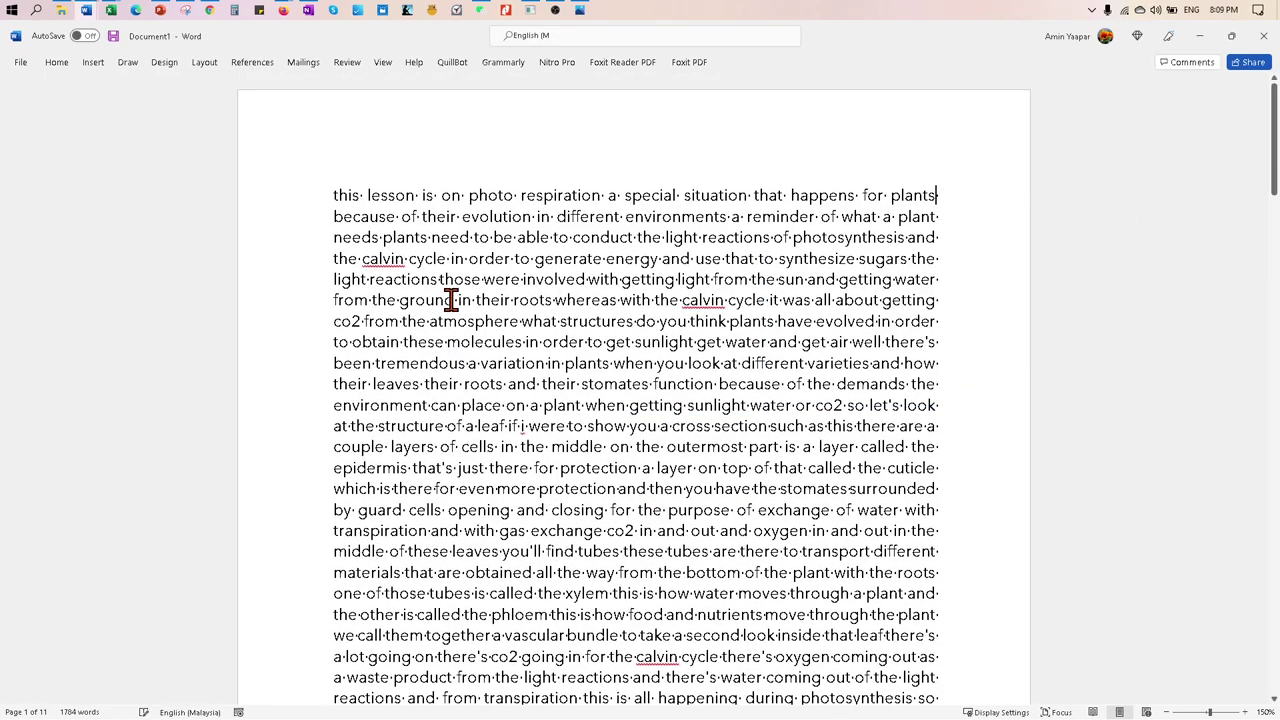
pyautogui.click(430, 195)
pyautogui.click(56, 62)
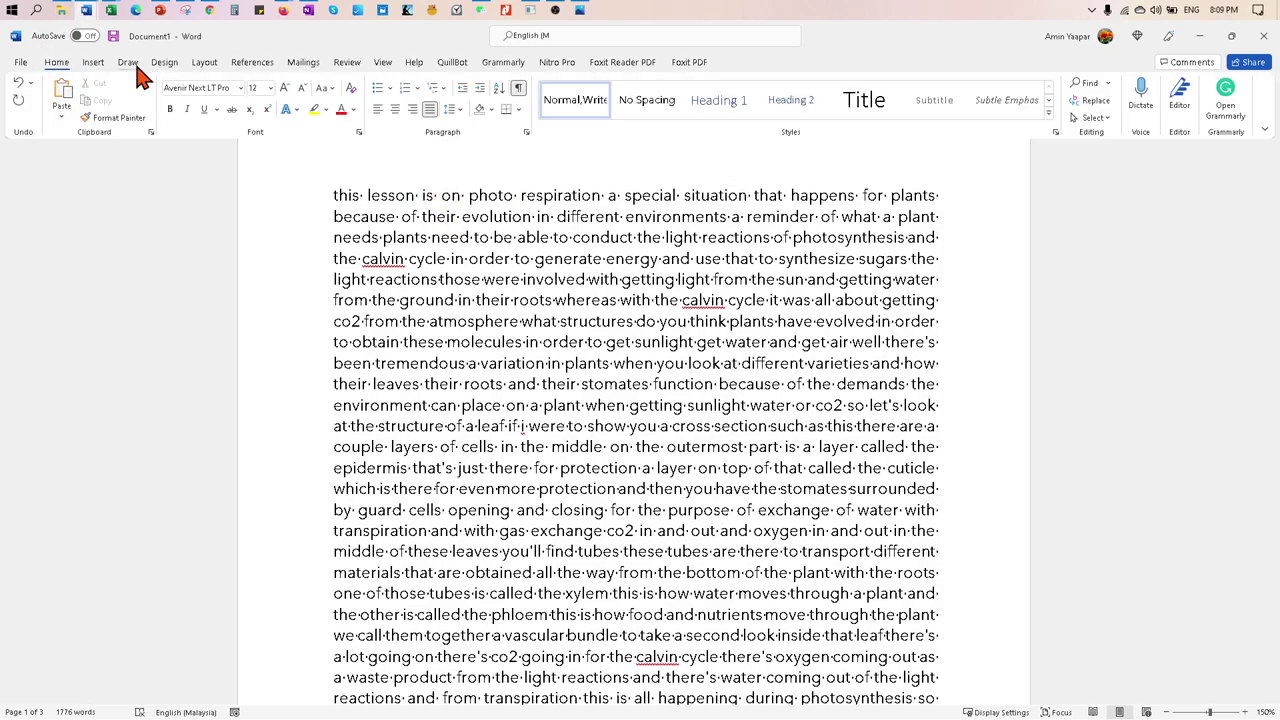
pyautogui.click(519, 90)
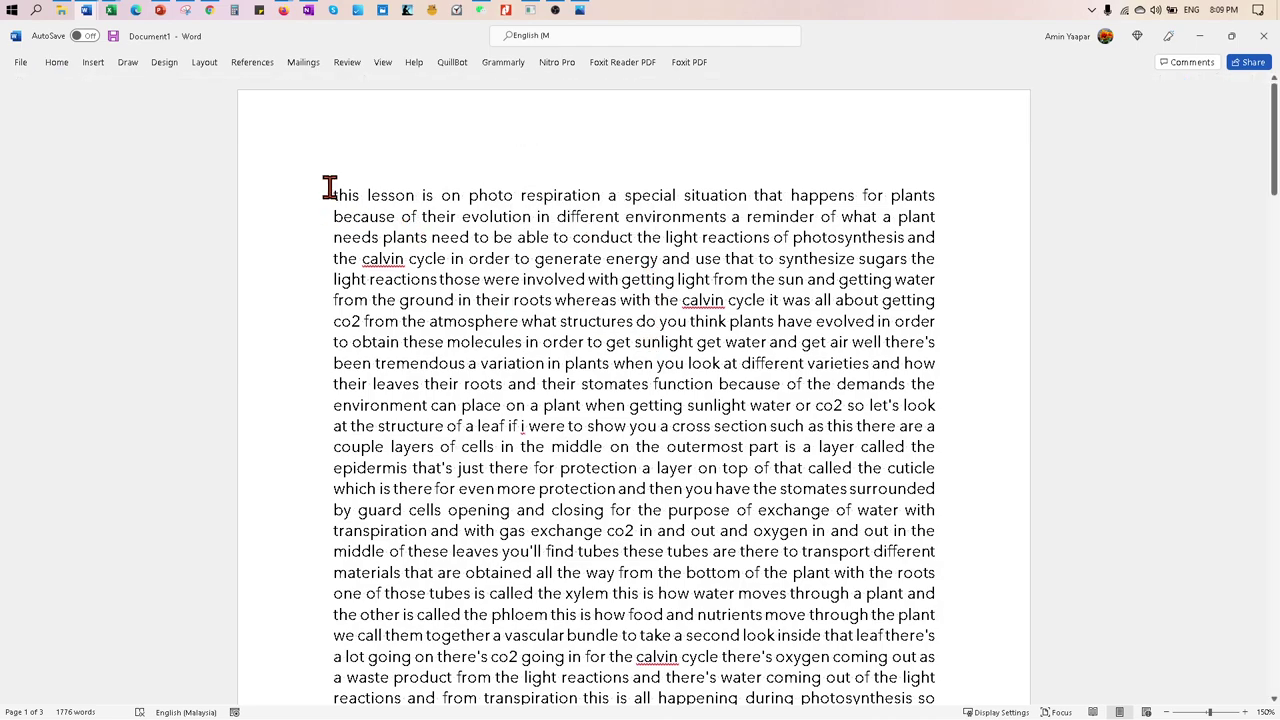
pyautogui.scroll(-3, 625, 297)
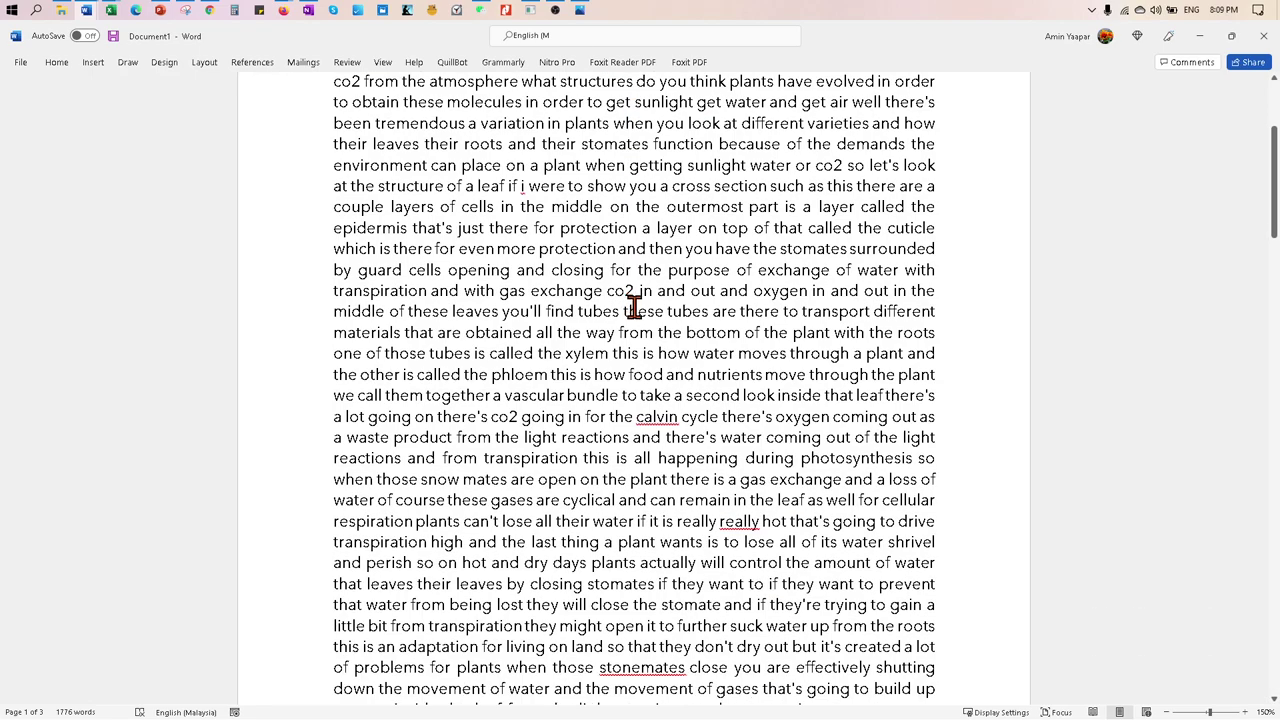
pyautogui.scroll(3, 690, 345)
pyautogui.moveTo(490, 468); pyautogui.dragTo(829, 573)
pyautogui.click(903, 259)
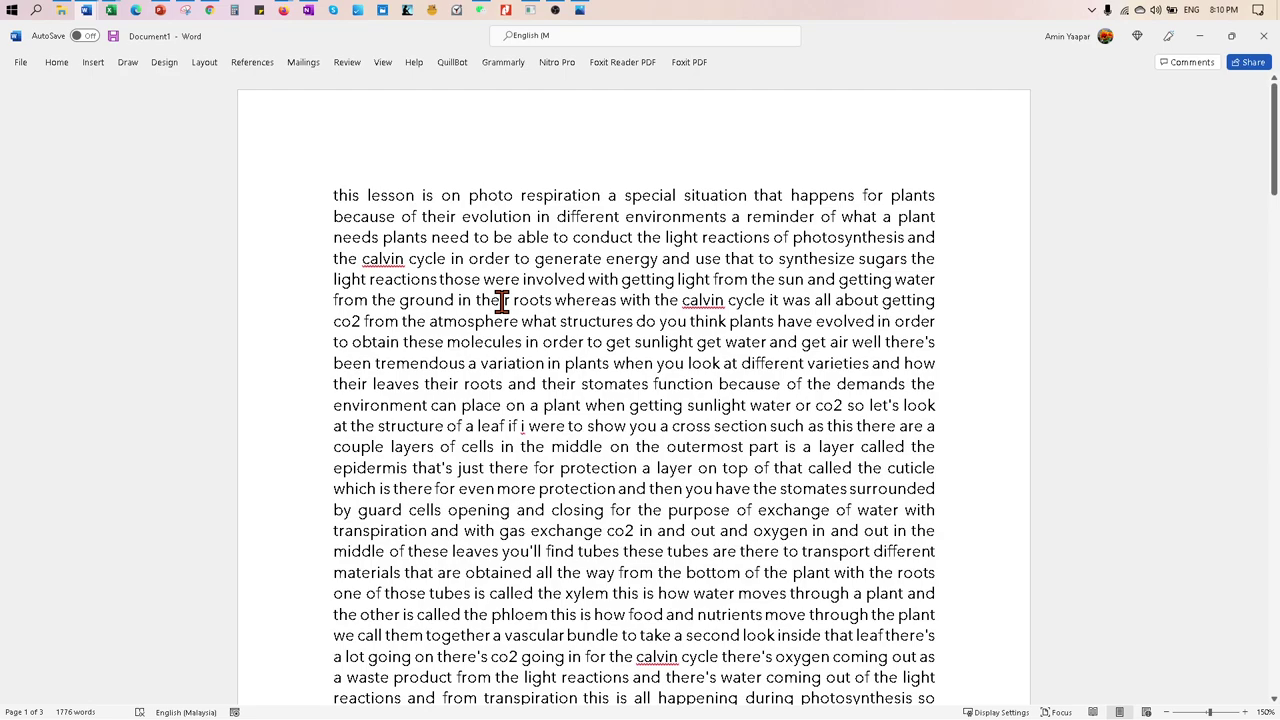
# - Restore the Word window and arrange it beside the Chrome window
pyautogui.click(1231, 36)
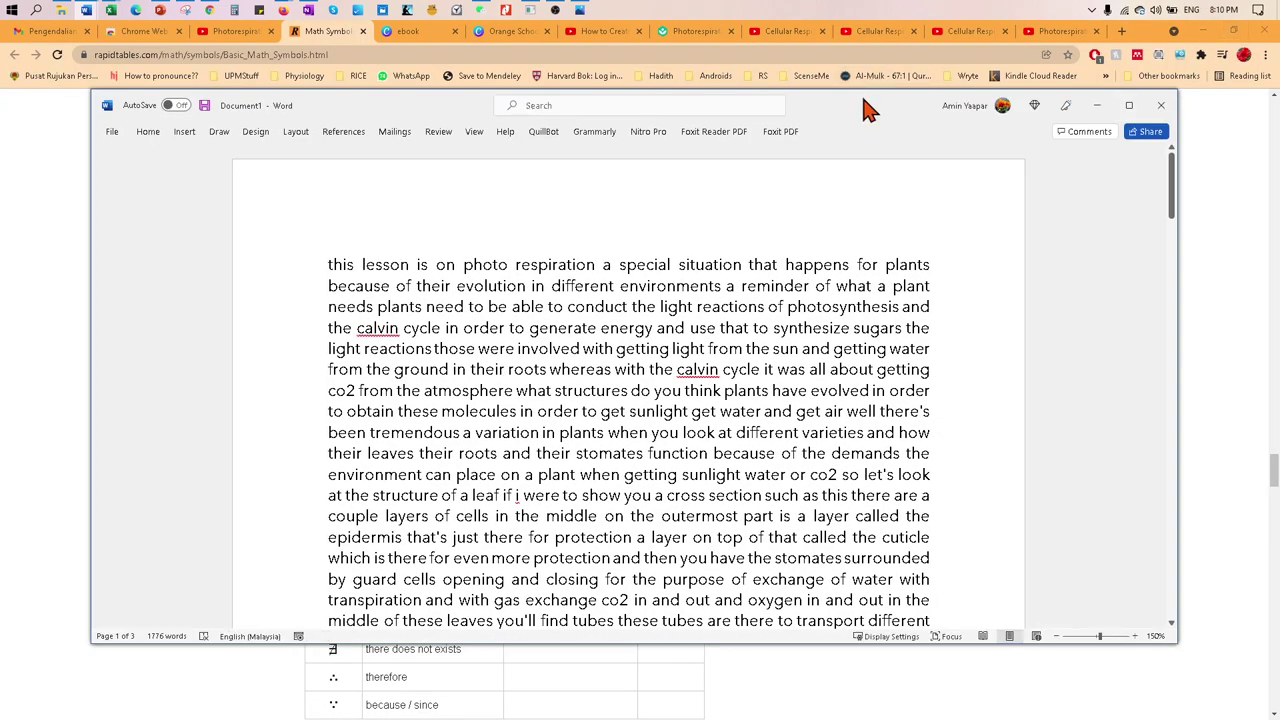
pyautogui.moveTo(862, 97); pyautogui.dragTo(751, 214)
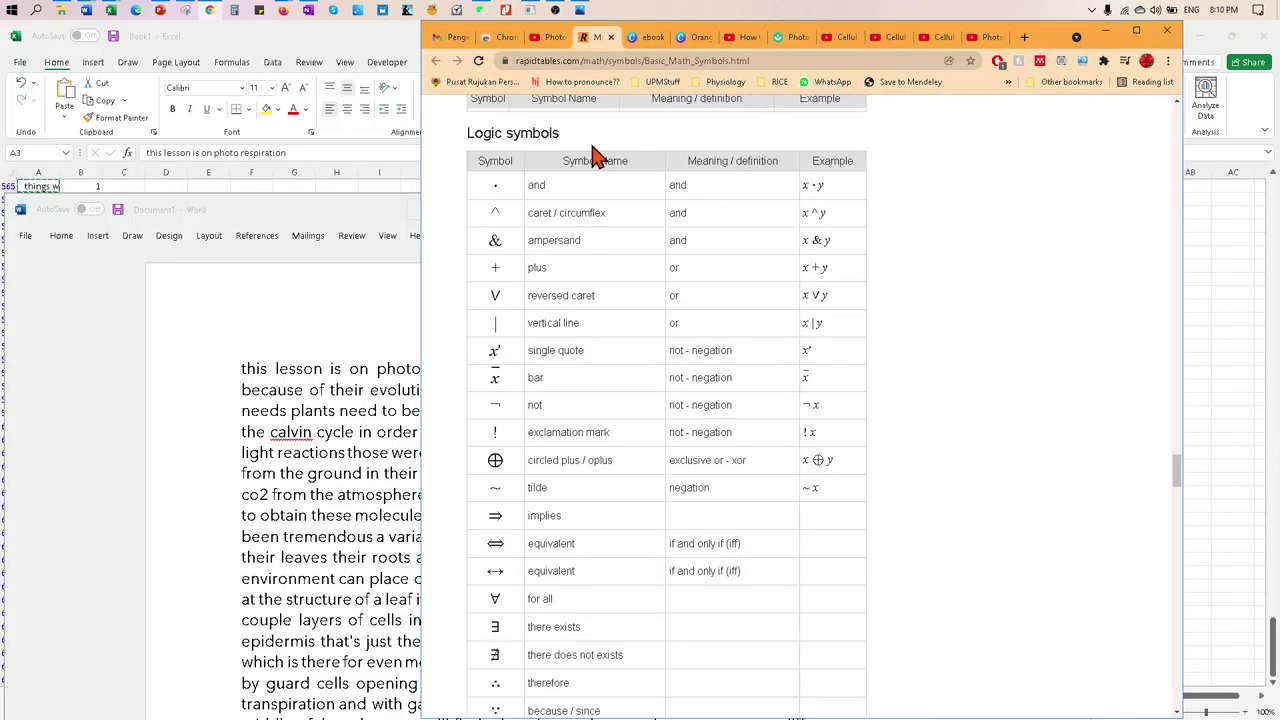
pyautogui.moveTo(1035, 38); pyautogui.dragTo(698, 44)
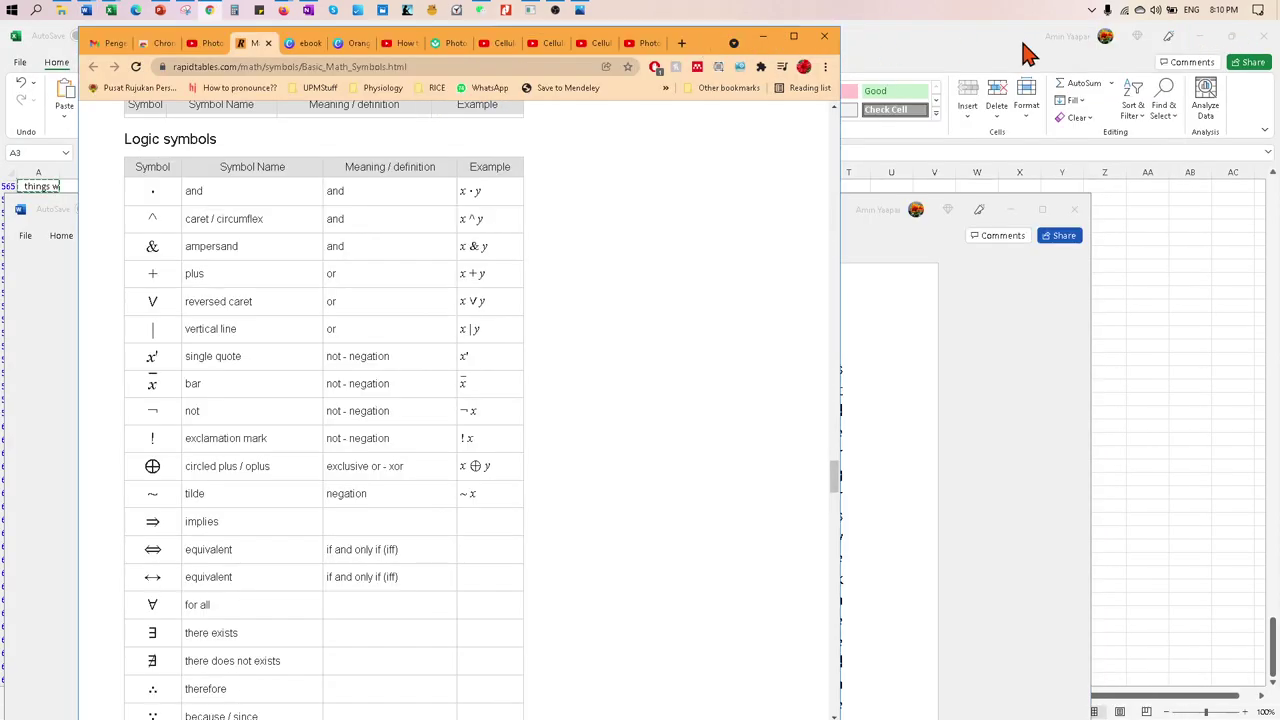
pyautogui.moveTo(854, 210); pyautogui.dragTo(1042, 217)
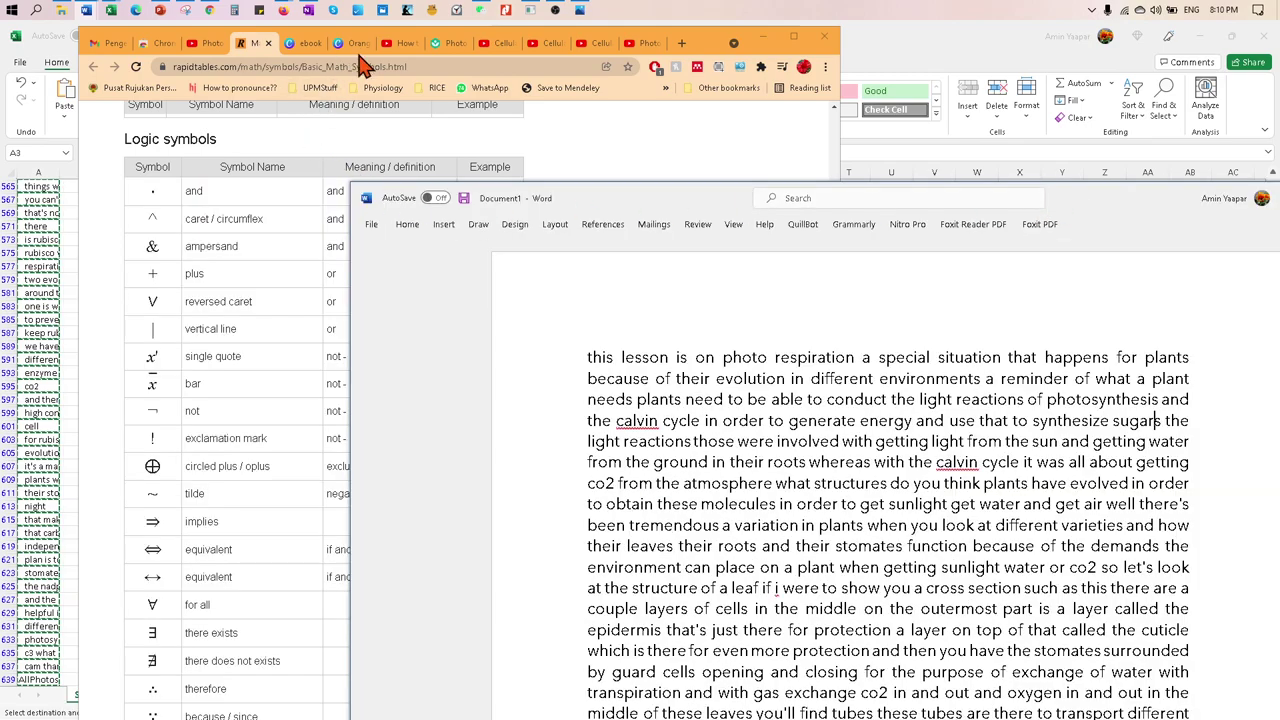
# - Open the Photorespiration - AP Biology YouTube tab and rewind the video to 0:00
pyautogui.click(398, 45)
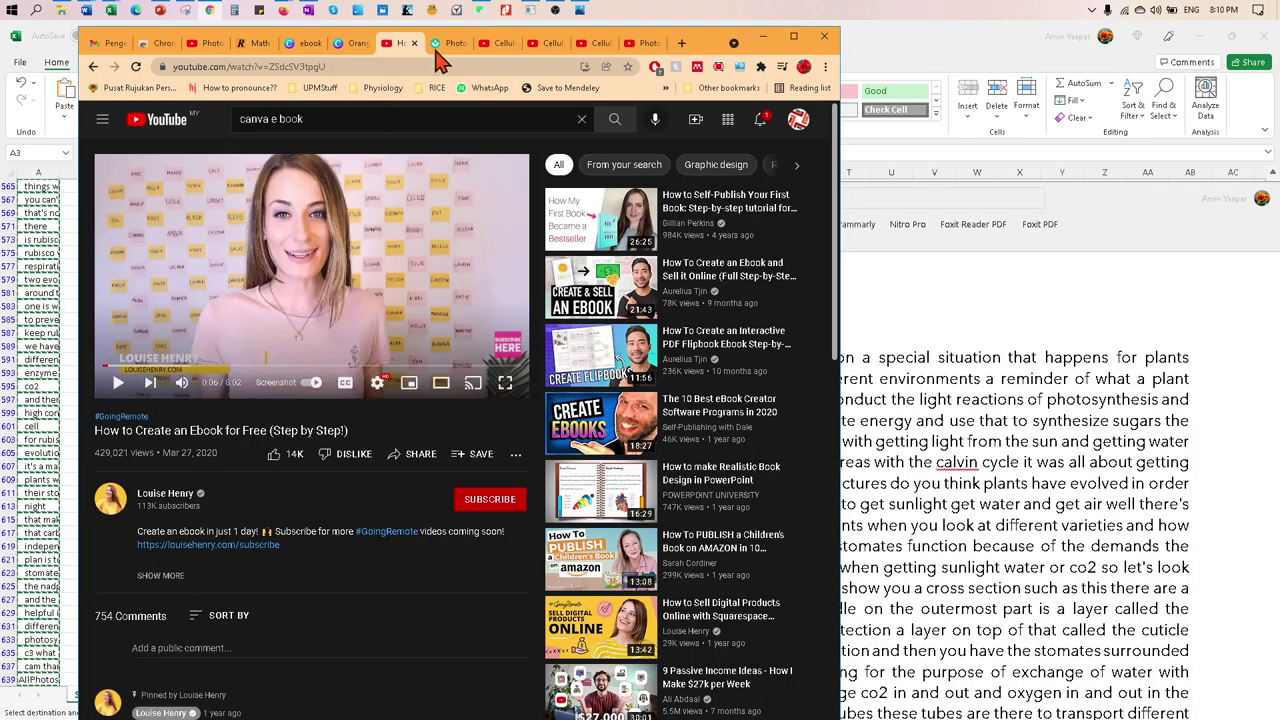
pyautogui.click(211, 45)
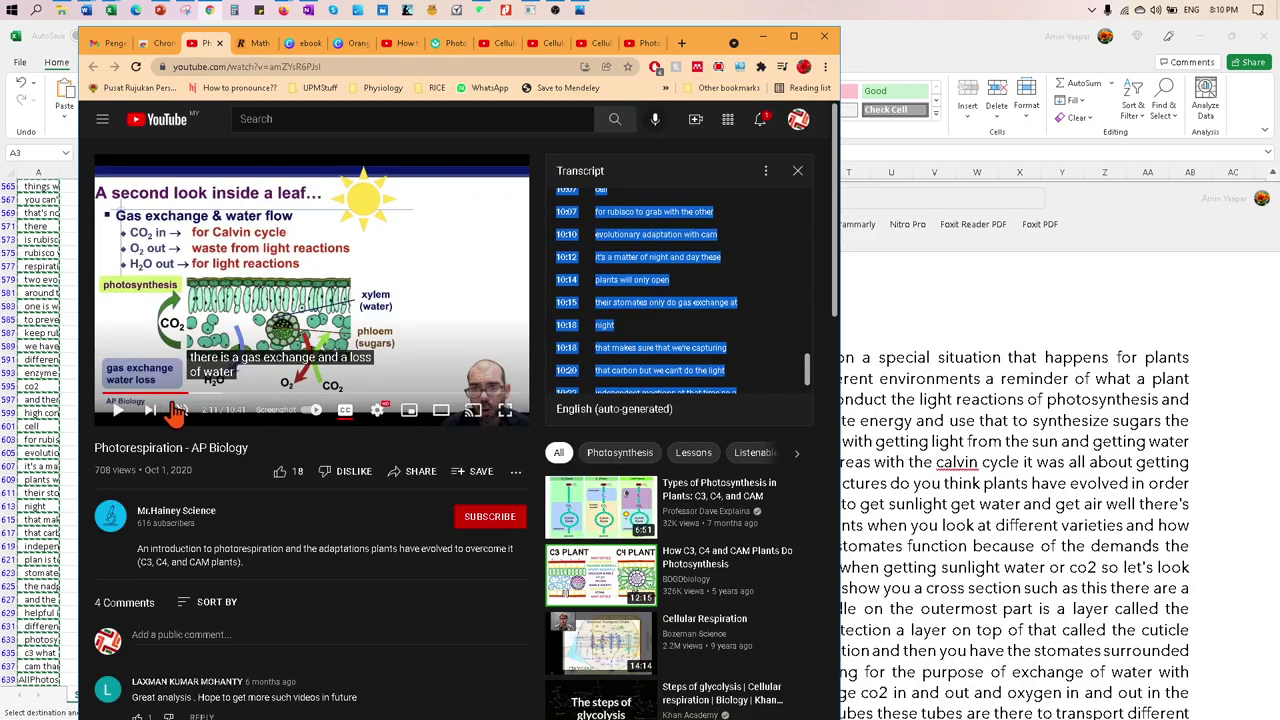
pyautogui.click(106, 393)
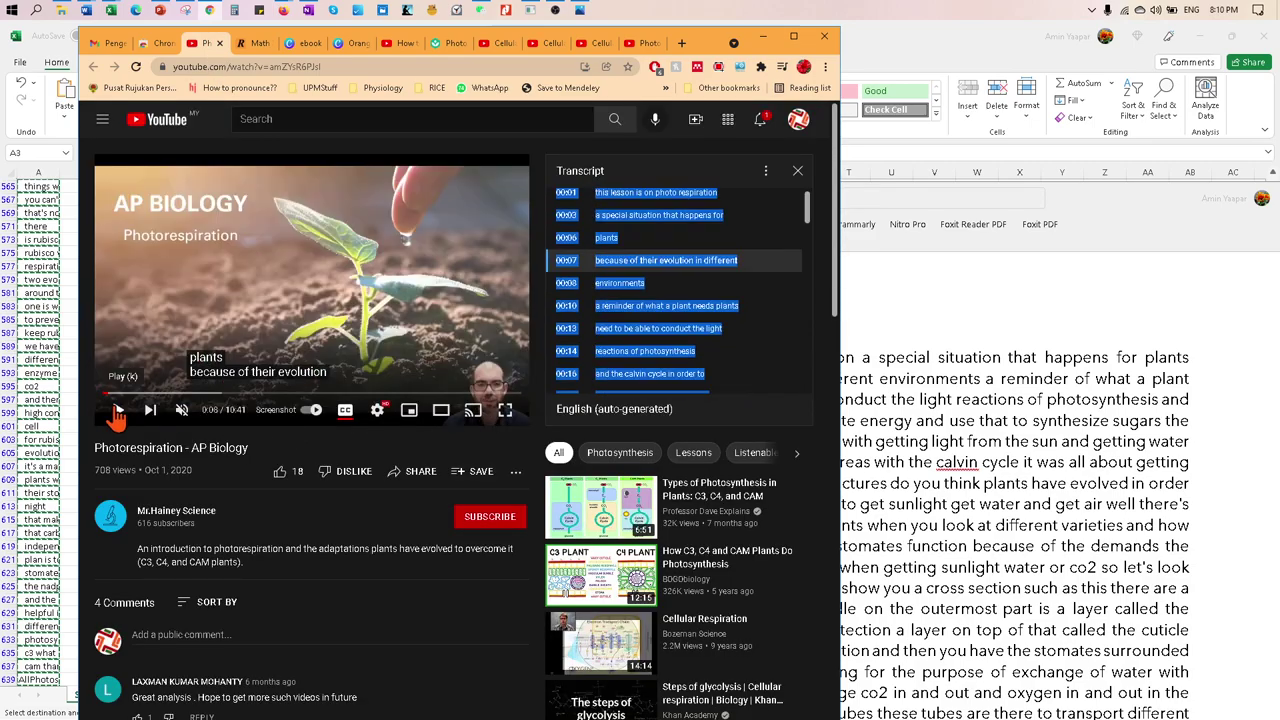
pyautogui.click(118, 413)
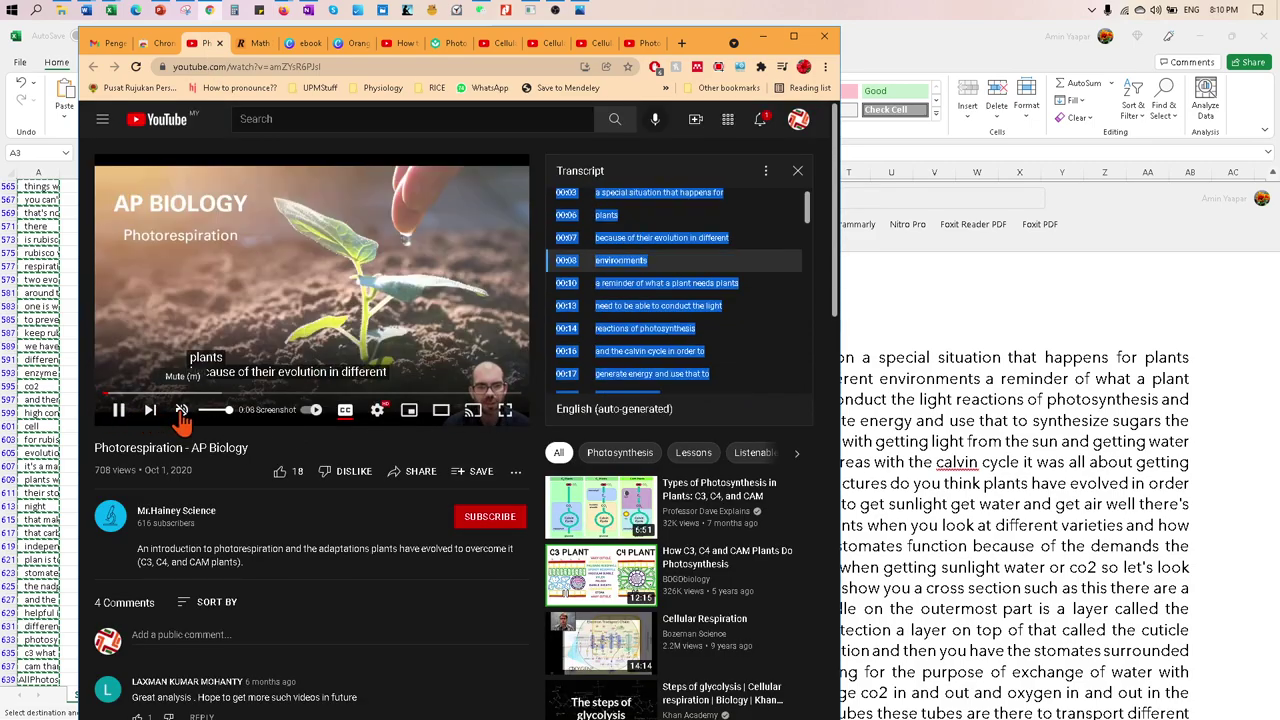
pyautogui.click(967, 313)
pyautogui.hotkey('alt', 'Tab')
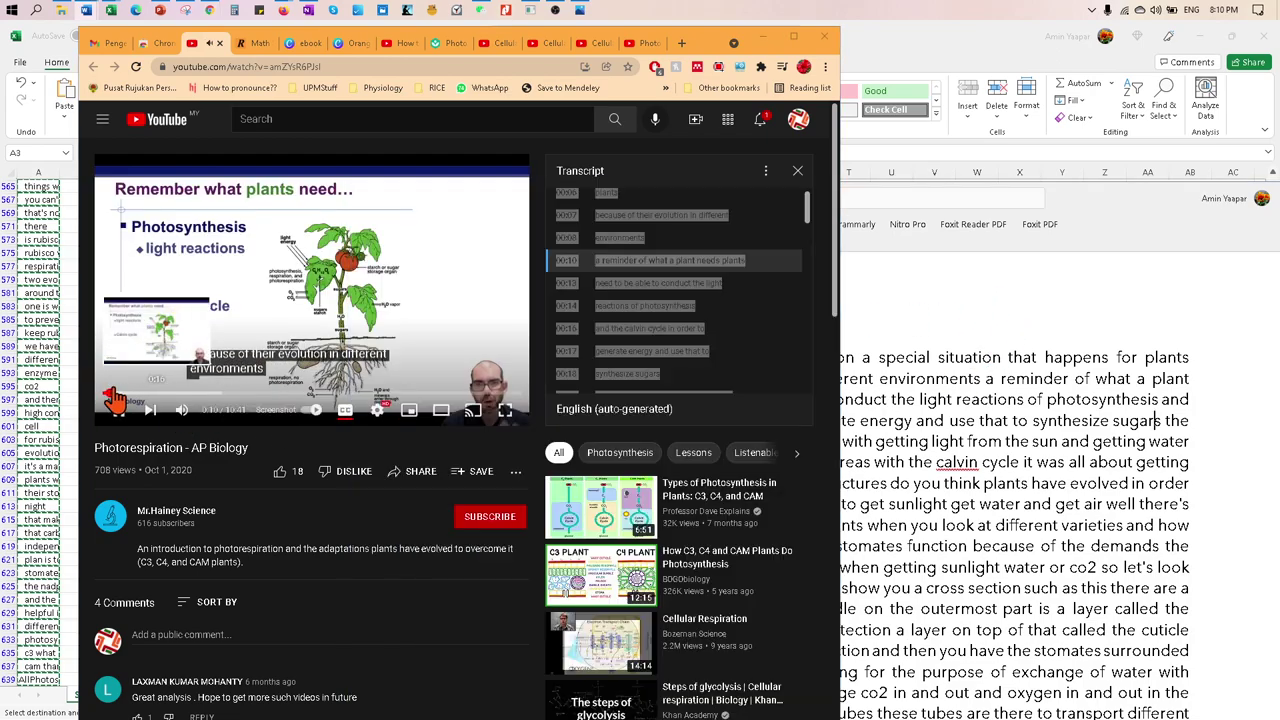
pyautogui.hotkey('ctrl', 'a')
# - Bring the Word transcript forward, keeping the opening capital T after a trial edit
pyautogui.click(905, 295)
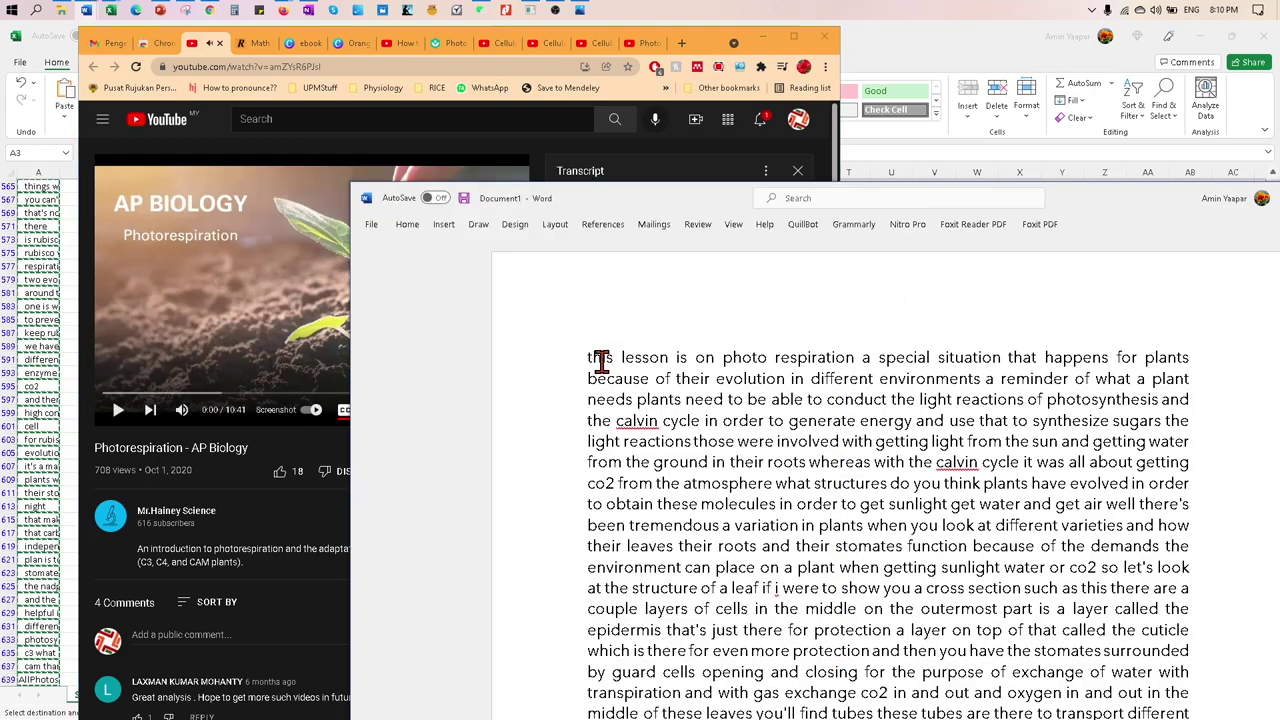
pyautogui.click(307, 360)
pyautogui.click(938, 335)
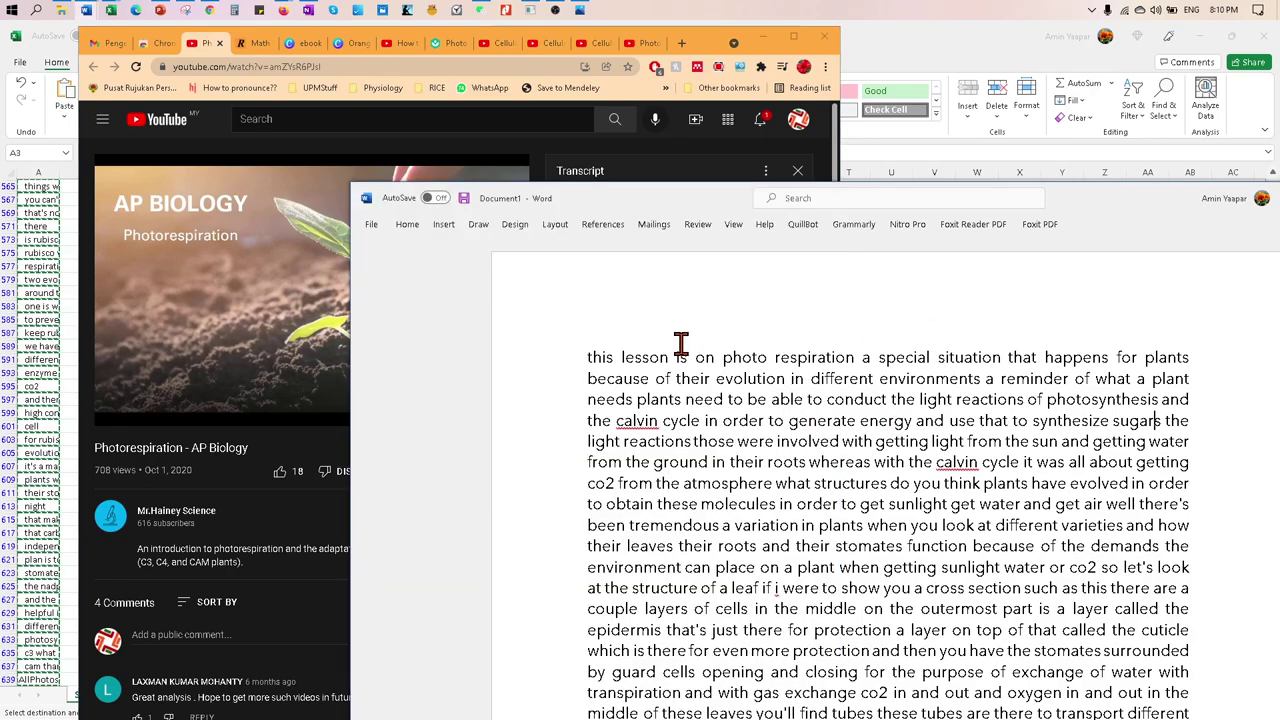
pyautogui.click(590, 357)
pyautogui.press('Delete')
pyautogui.write('t')
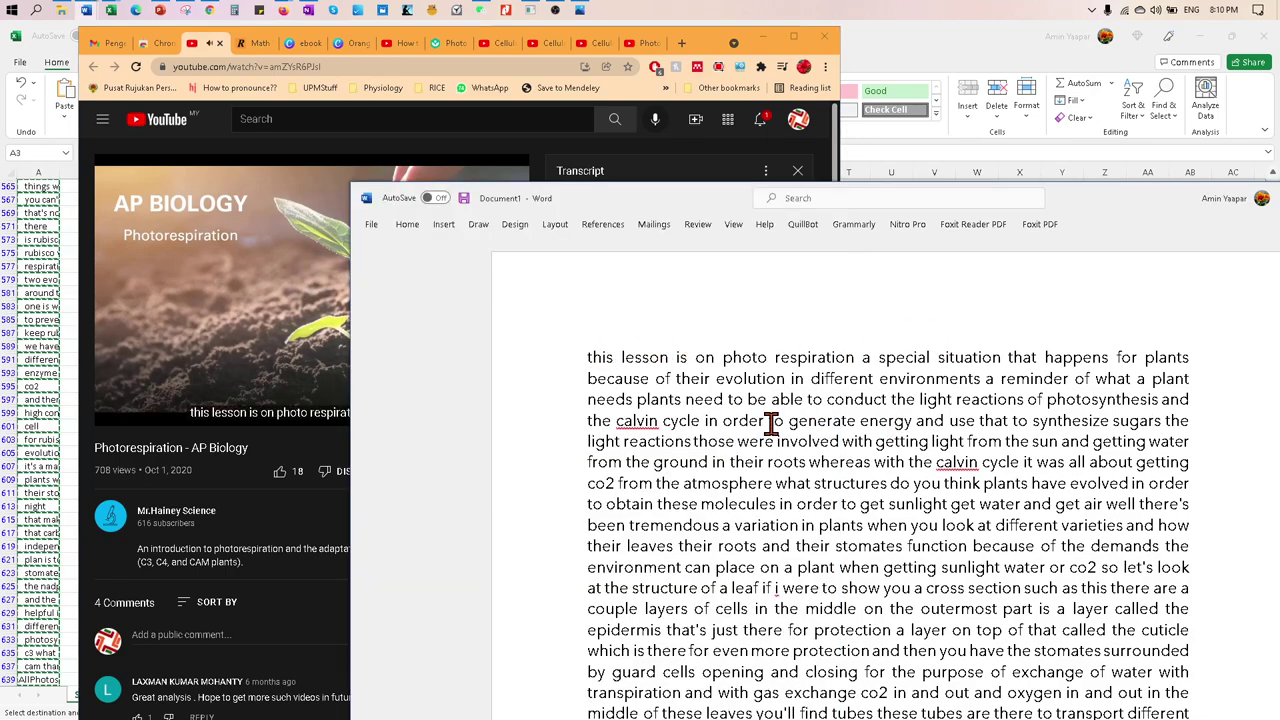
pyautogui.hotkey('ctrl', 'z')
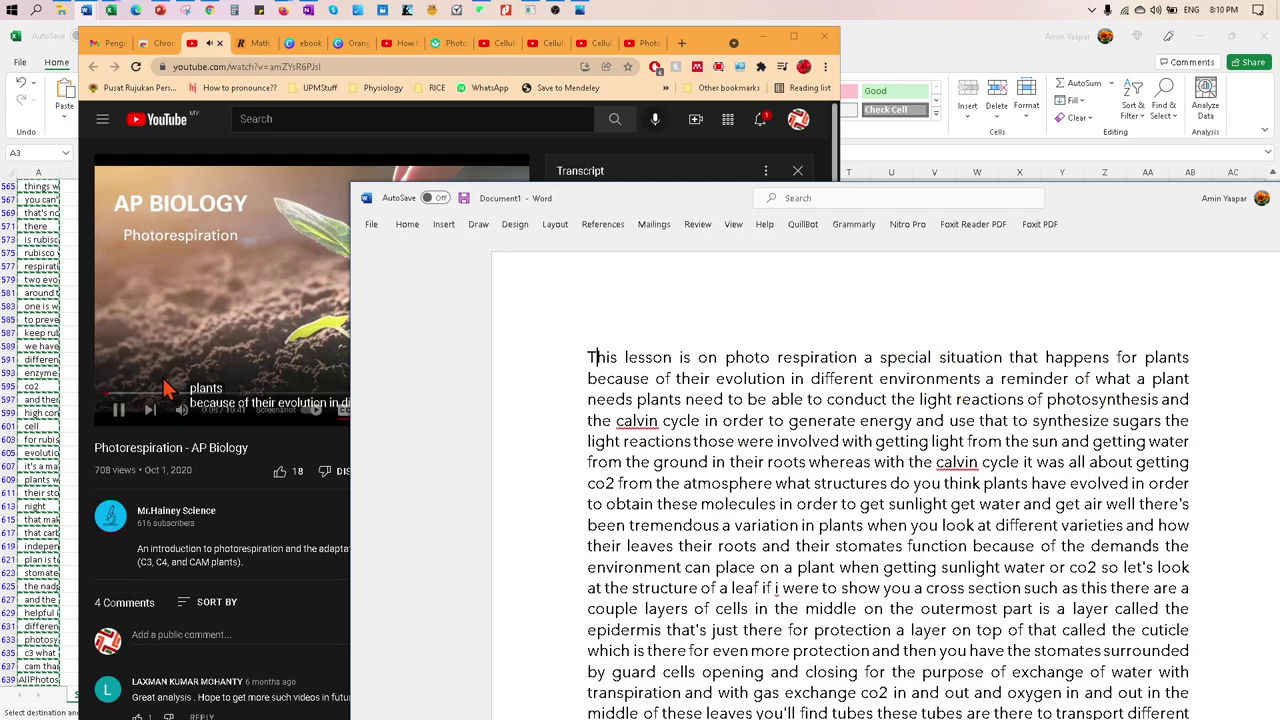
pyautogui.hotkey('alt', 'Tab')
pyautogui.hotkey('alt', 'Tab')
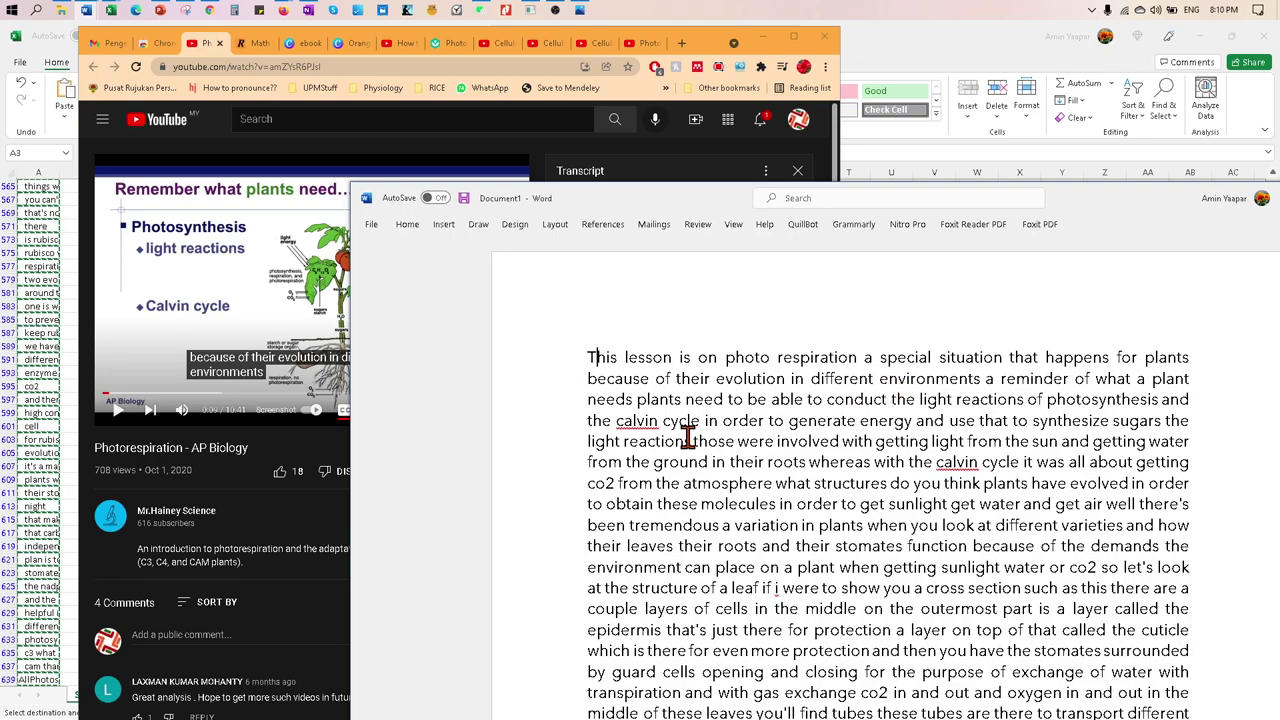
# - Capitalise both mentions of 'calvin cycle' as 'Calvin Cycle'
pyautogui.rightClick(622, 420)
pyautogui.press('Escape')
pyautogui.press('Delete')
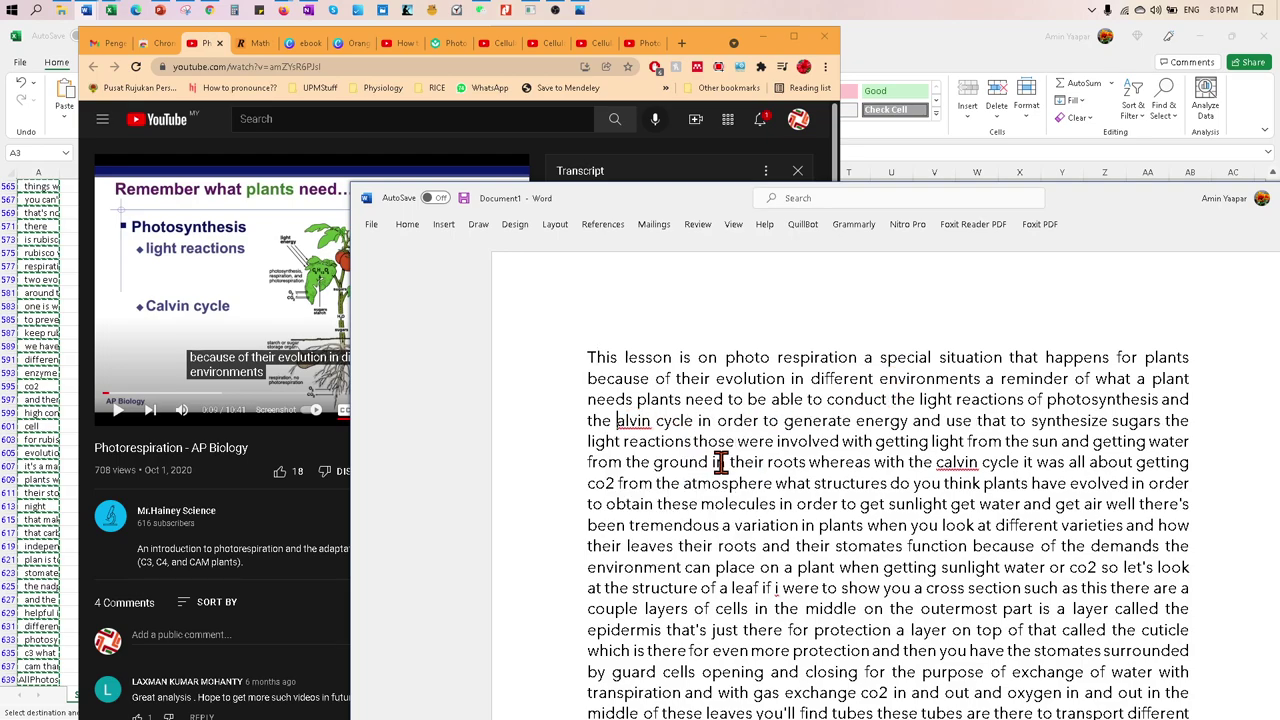
pyautogui.write('C')
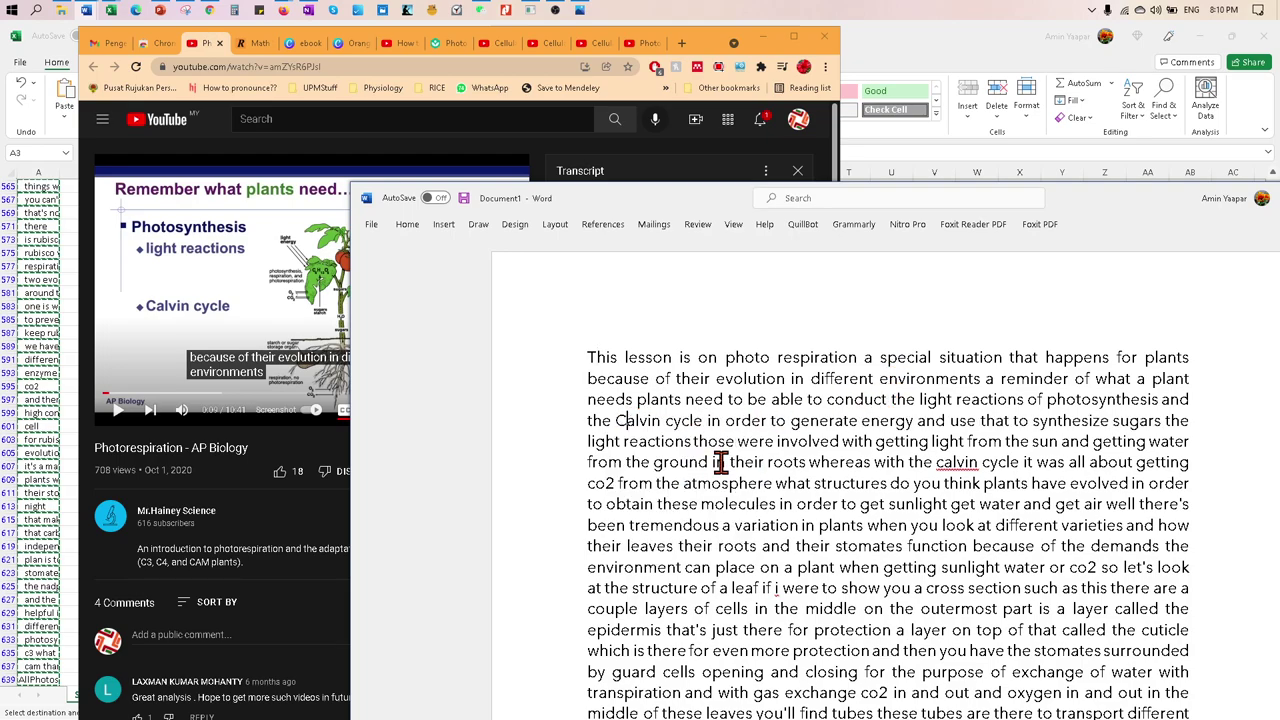
pyautogui.click(668, 420)
pyautogui.press('Delete')
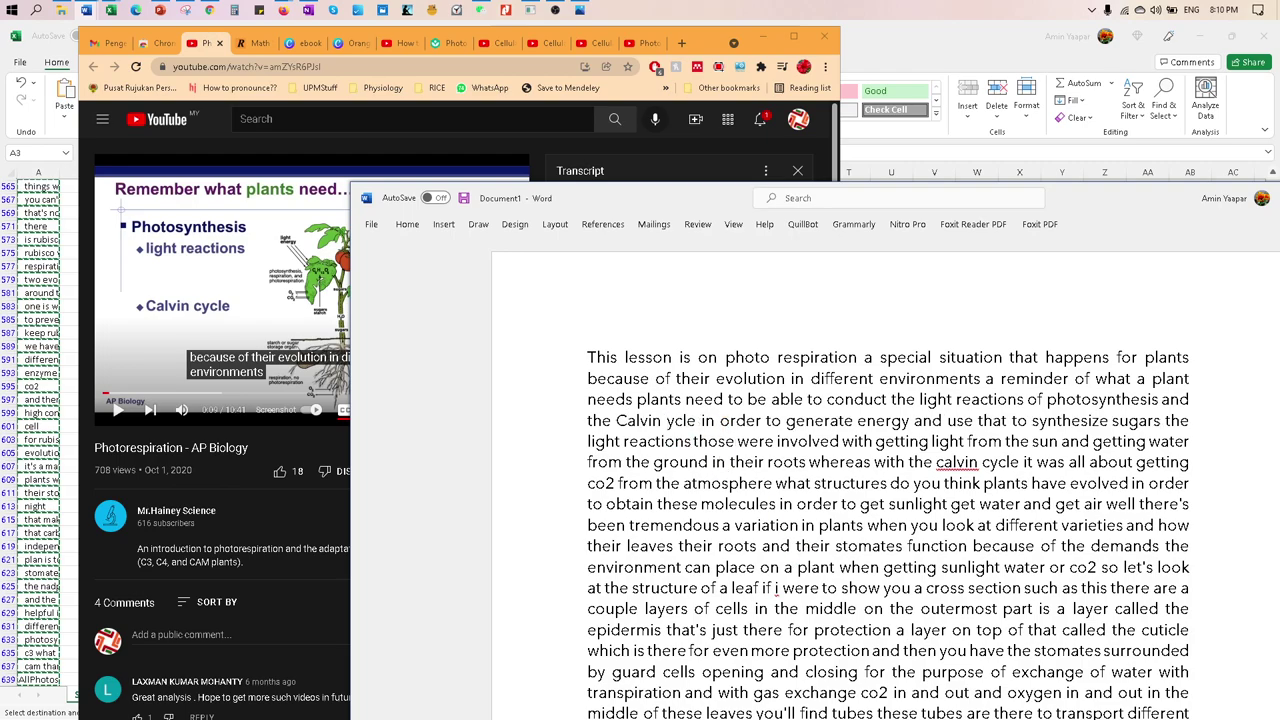
pyautogui.write('C')
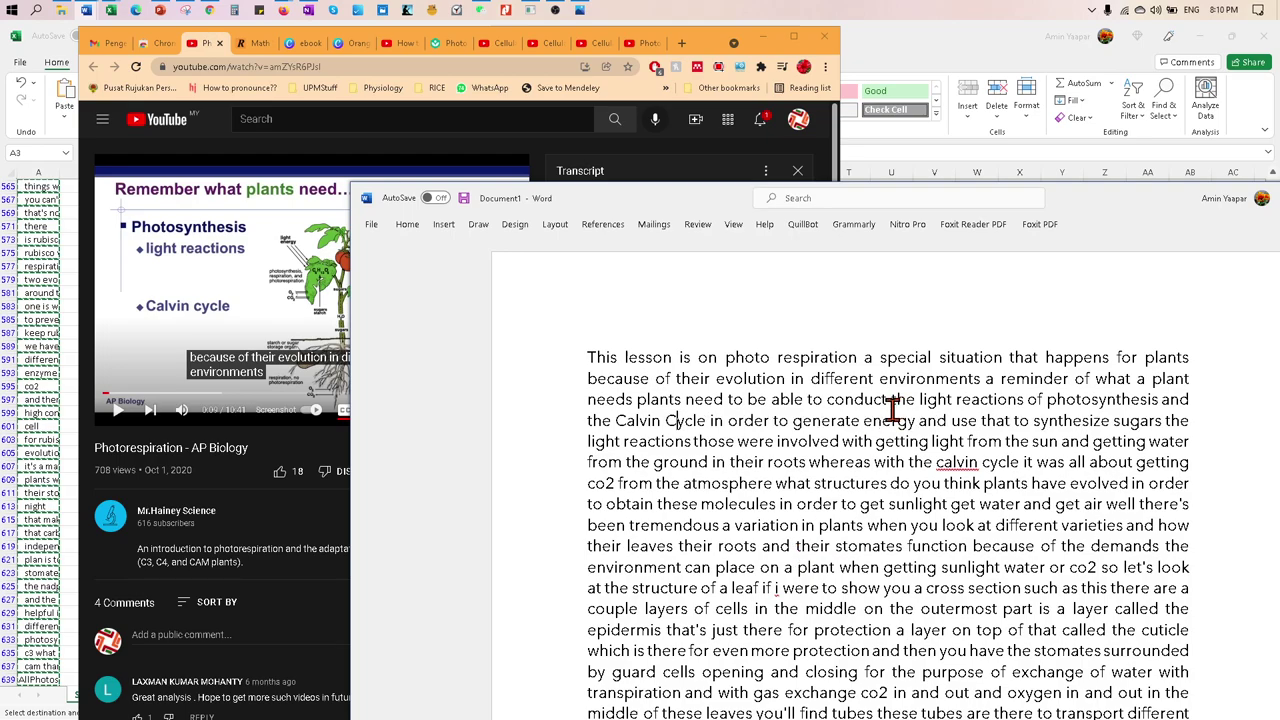
pyautogui.click(952, 467)
pyautogui.press('Return')
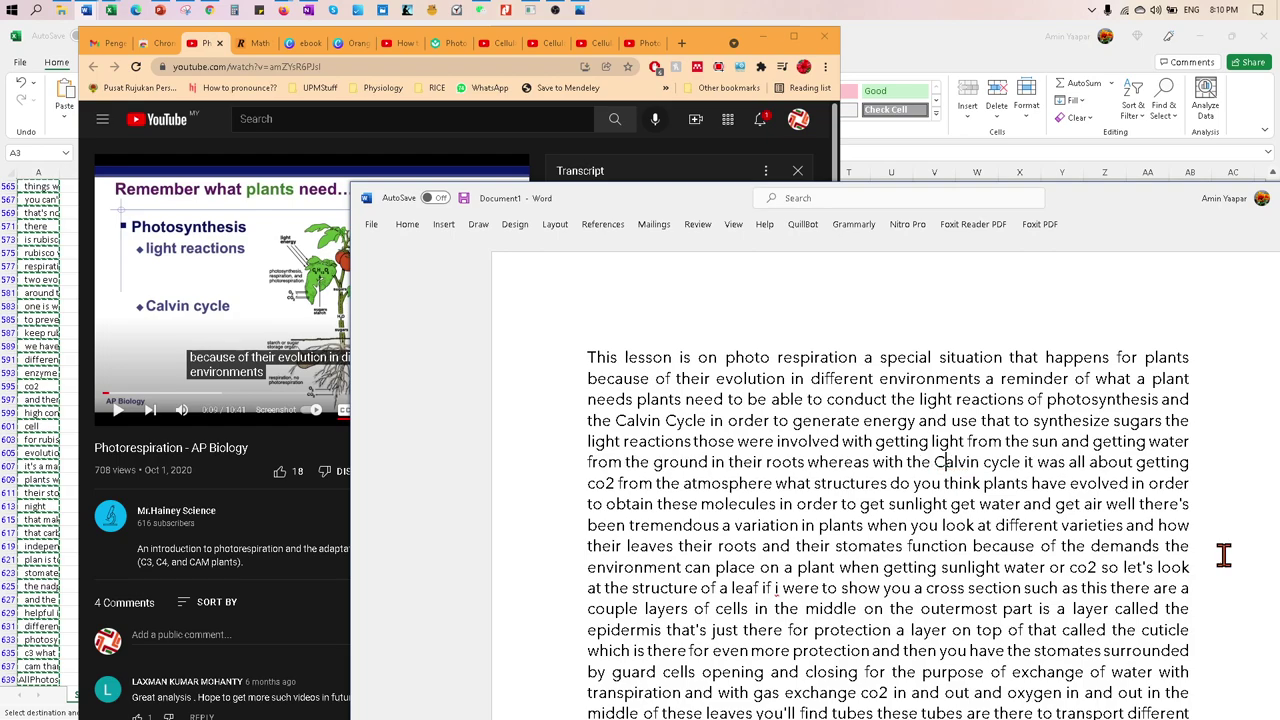
pyautogui.click(990, 462)
pyautogui.press('BackSpace')
pyautogui.write('C')
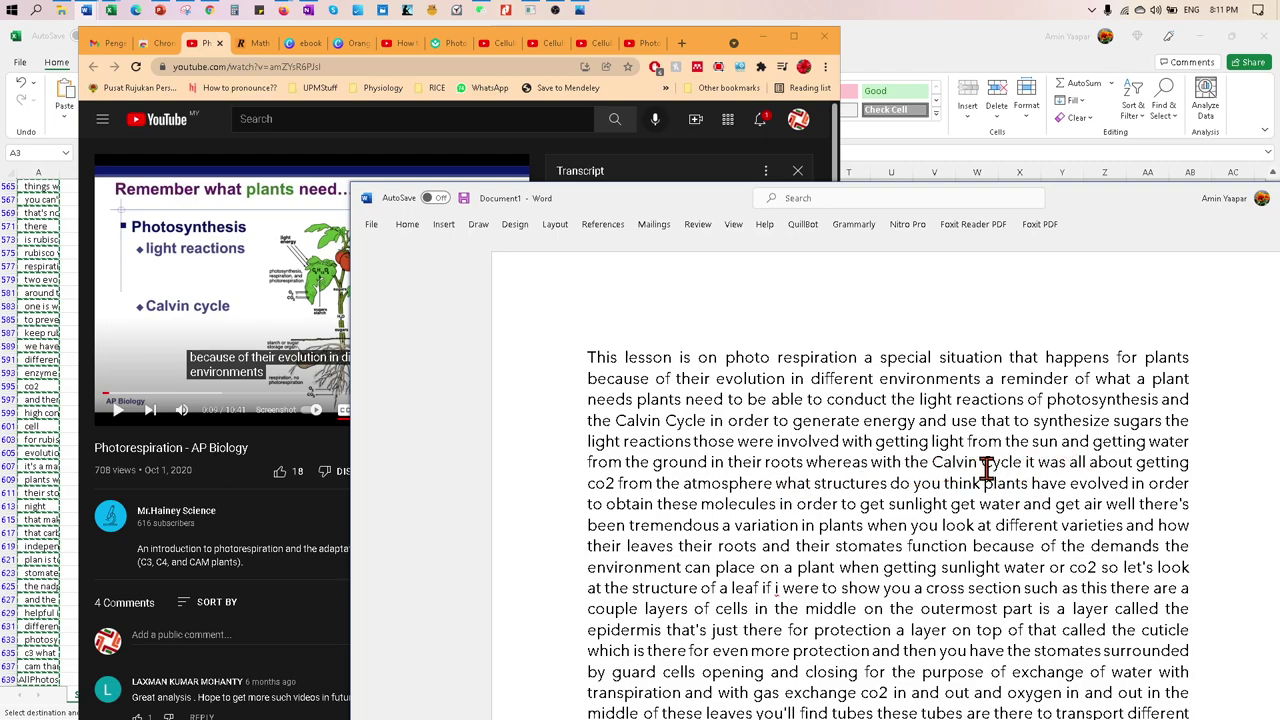
# - Change 'co2' on the next line to 'CO2'
pyautogui.click(598, 484)
pyautogui.press('BackSpace')
pyautogui.write('C')
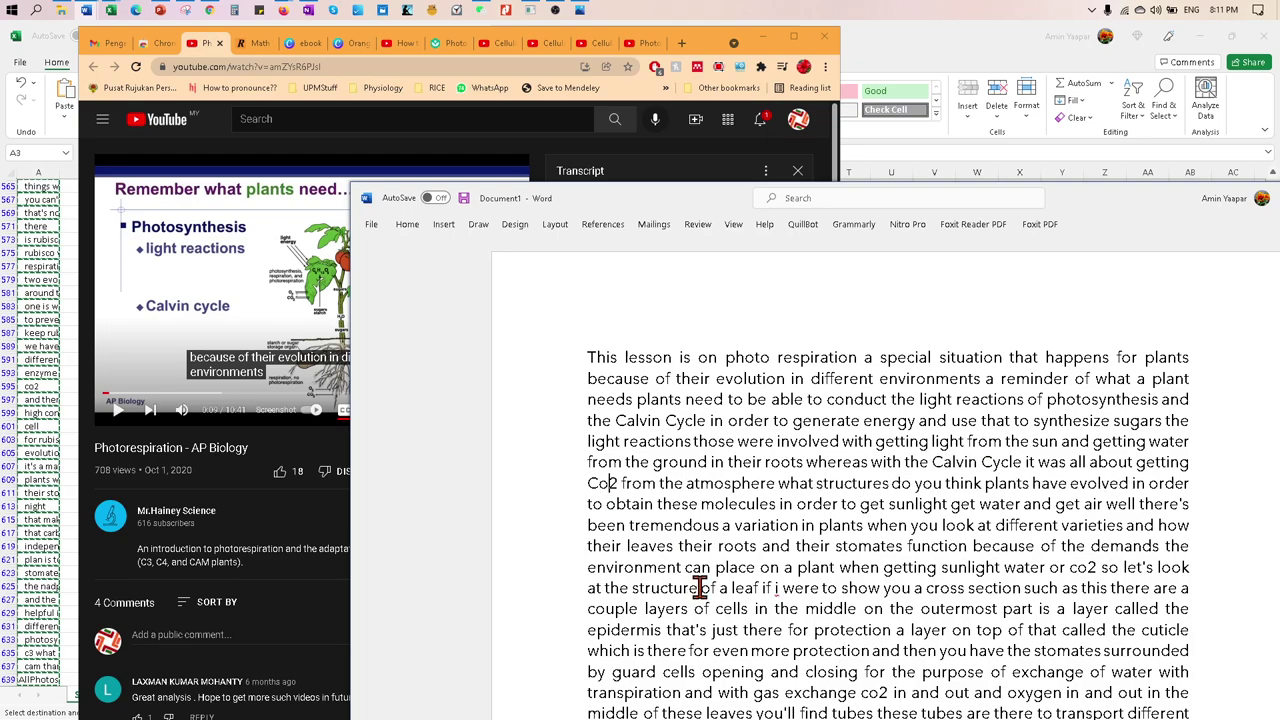
pyautogui.press('BackSpace')
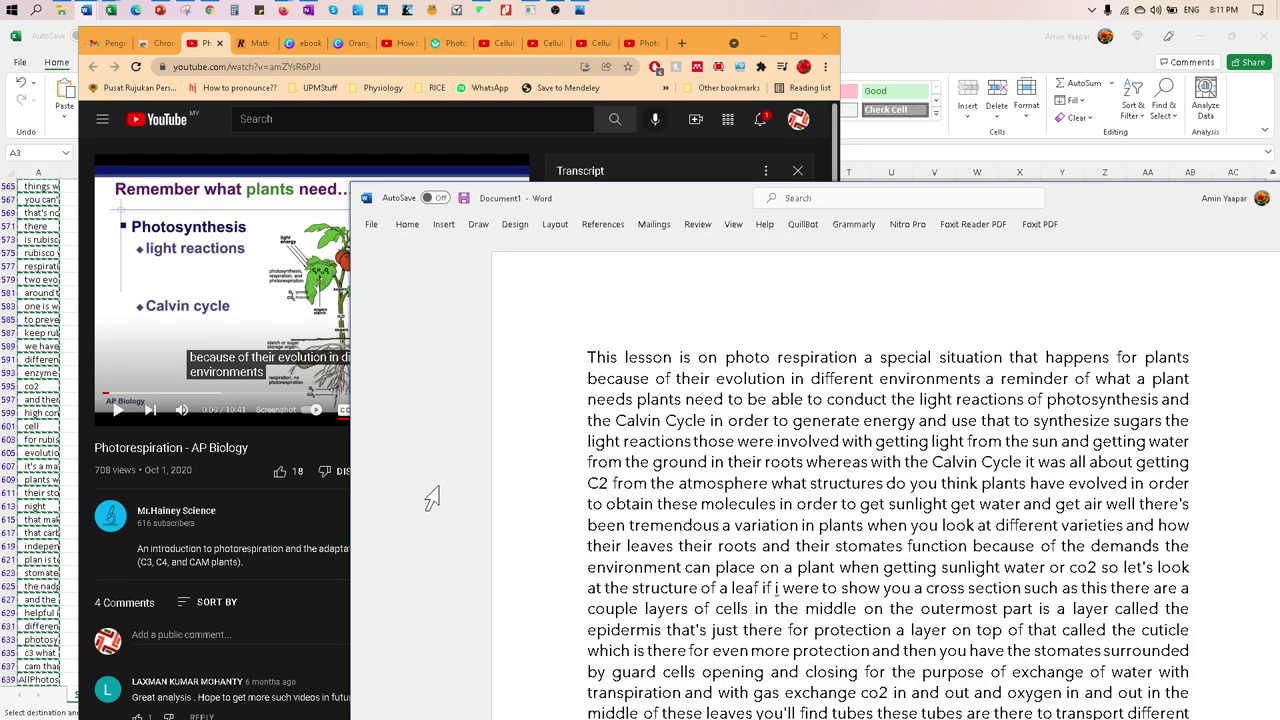
pyautogui.write('O')
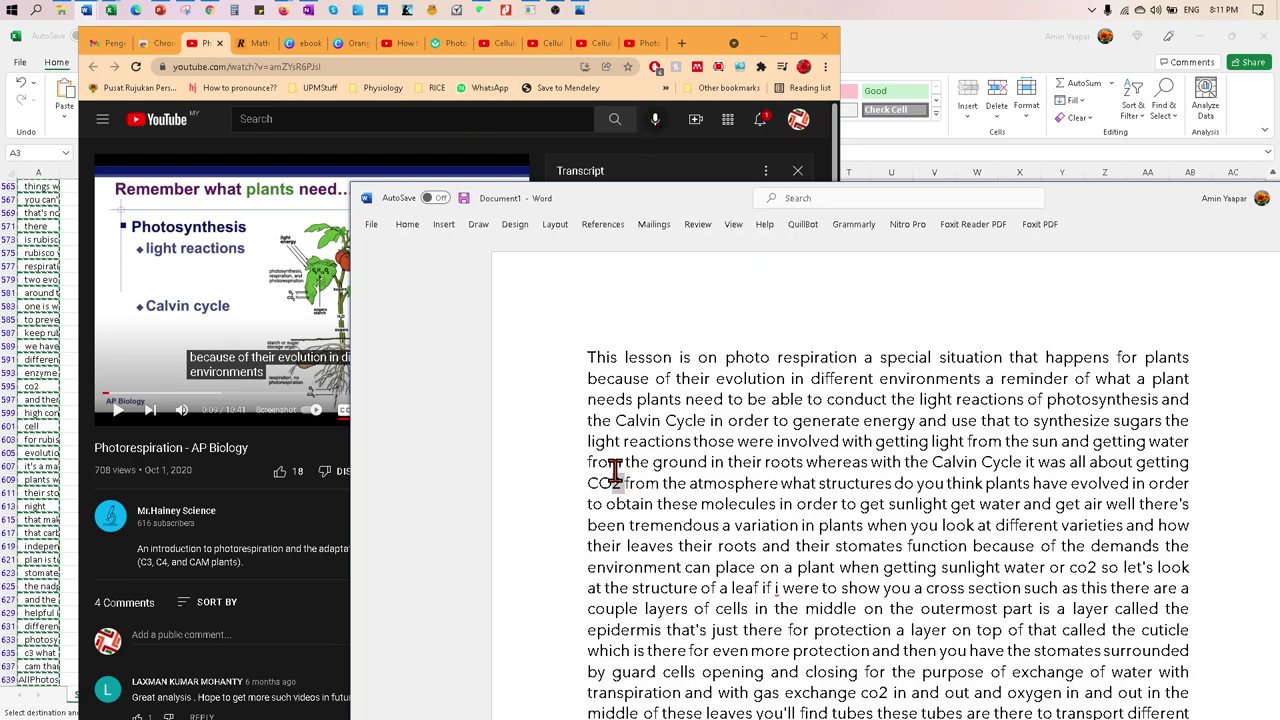
# - Make the 2 in CO2 subscript
pyautogui.click(408, 225)
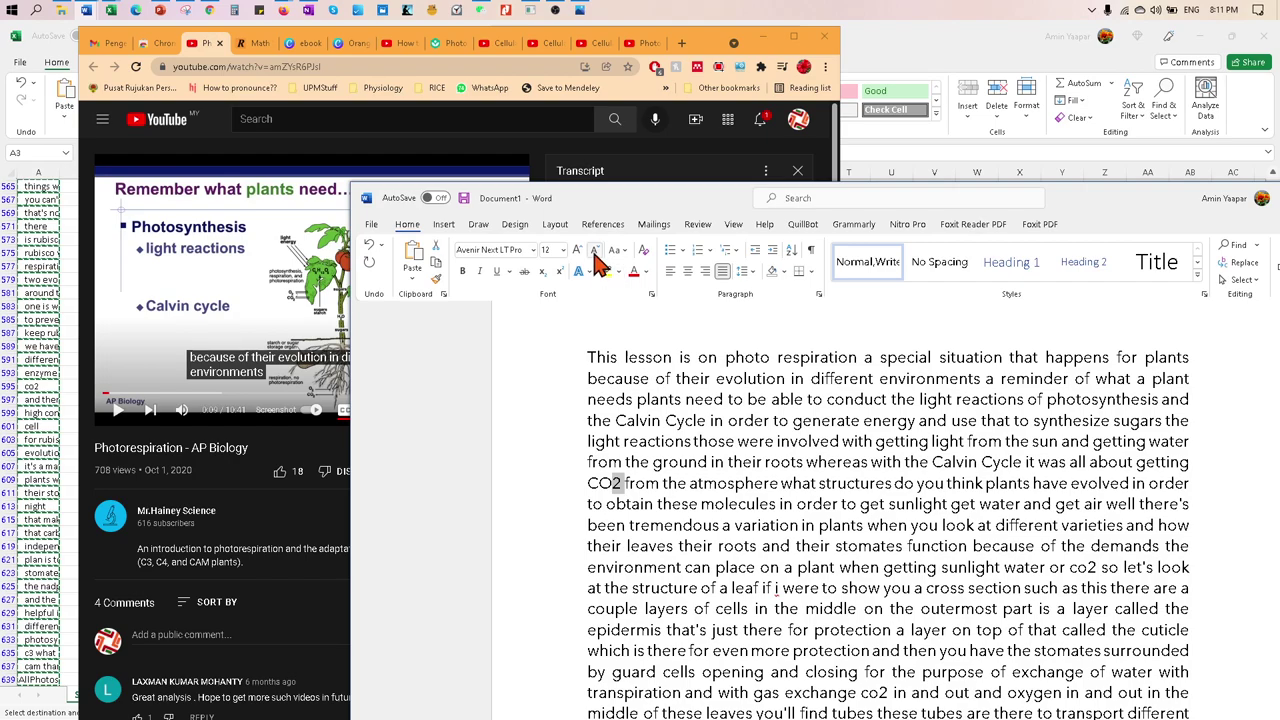
pyautogui.click(541, 271)
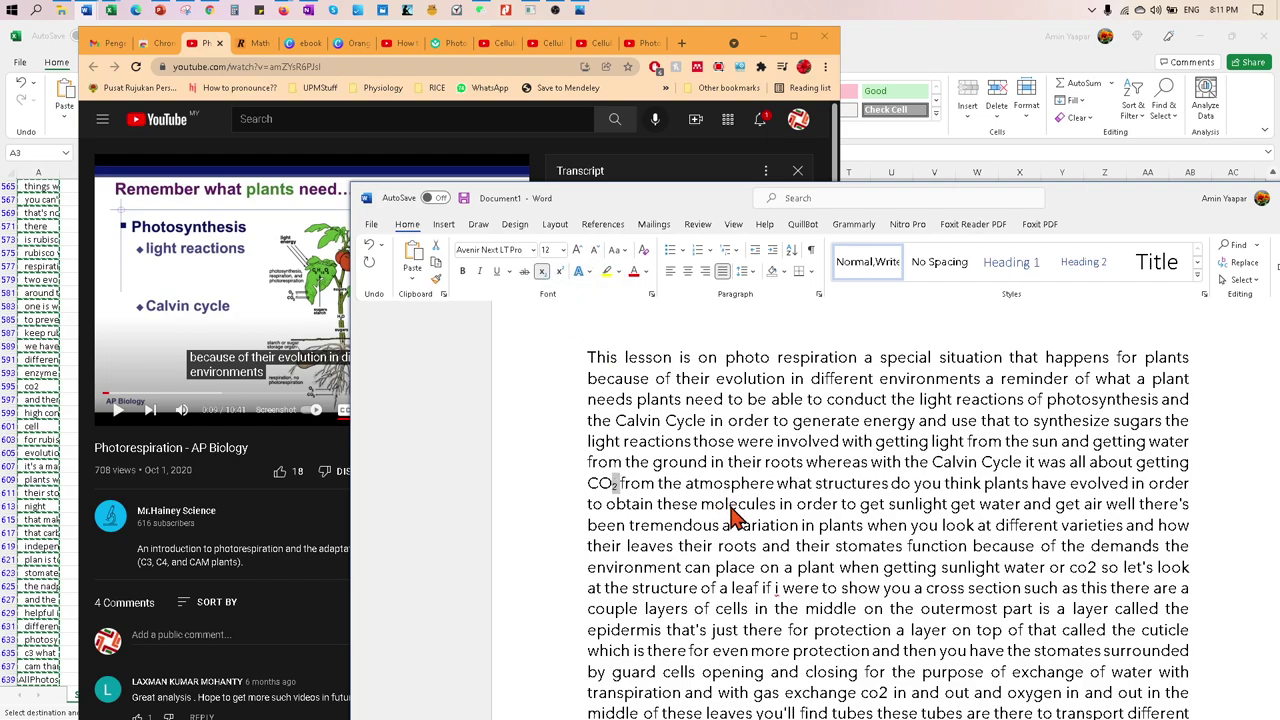
pyautogui.press('Escape')
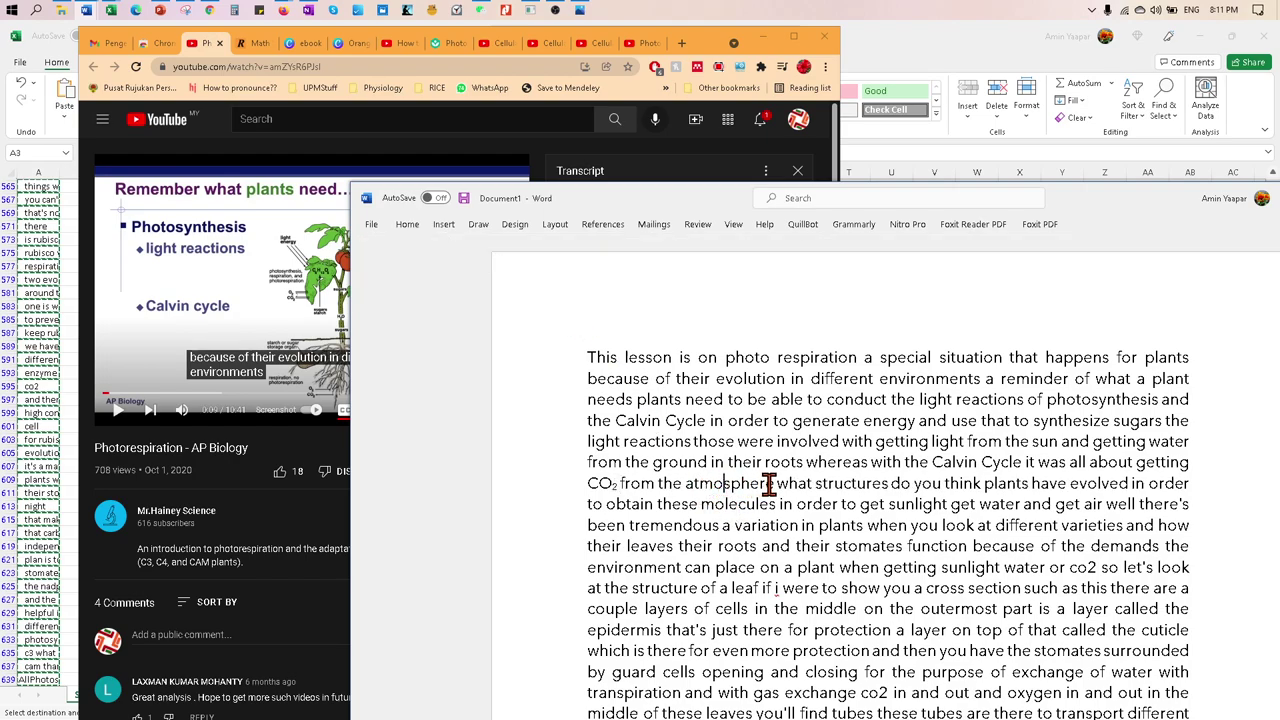
# - End the sentence with 'atmosphere.' and start a new paragraph at 'What structures'
pyautogui.click(776, 483)
pyautogui.write('.')
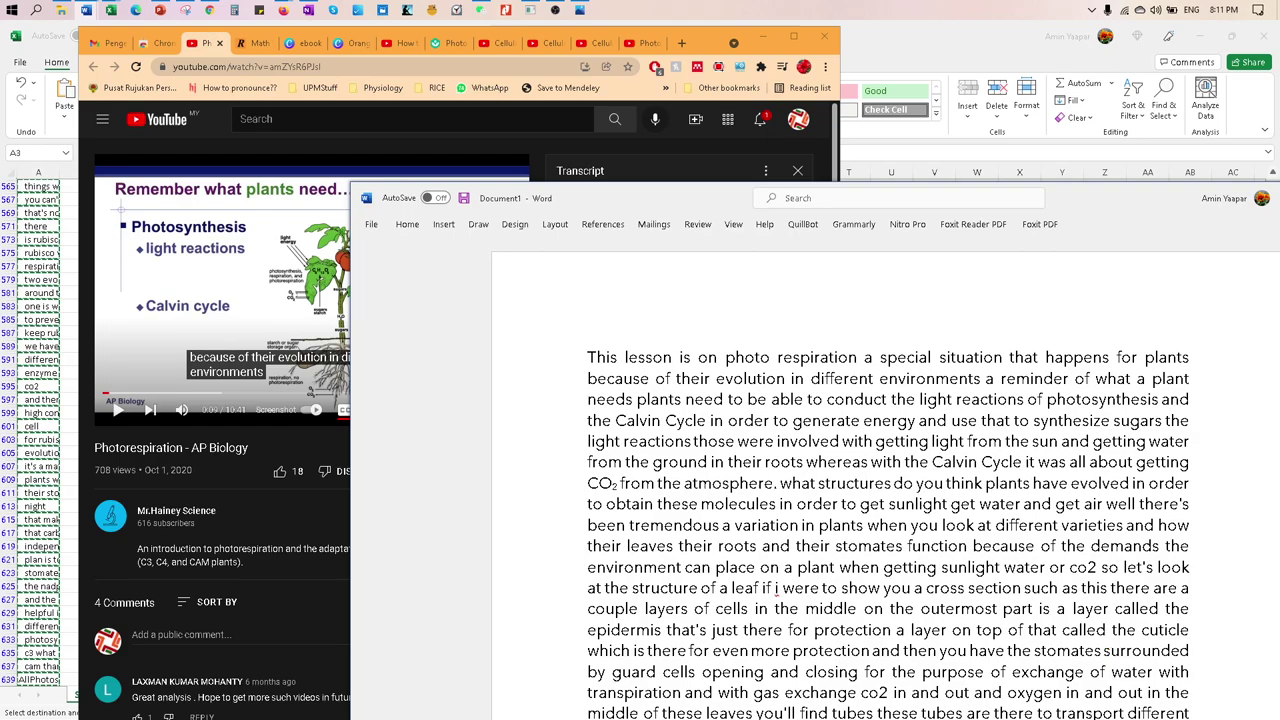
pyautogui.press('BackSpace')
pyautogui.write('W')
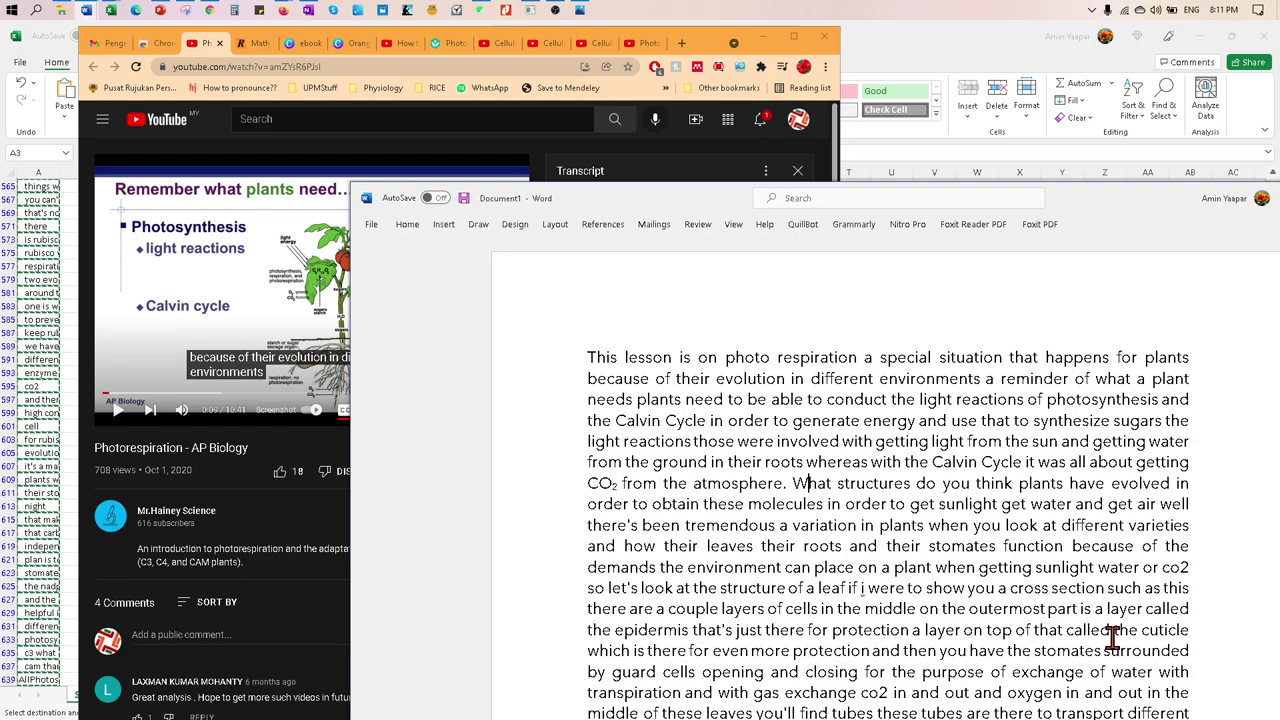
pyautogui.press('Return')
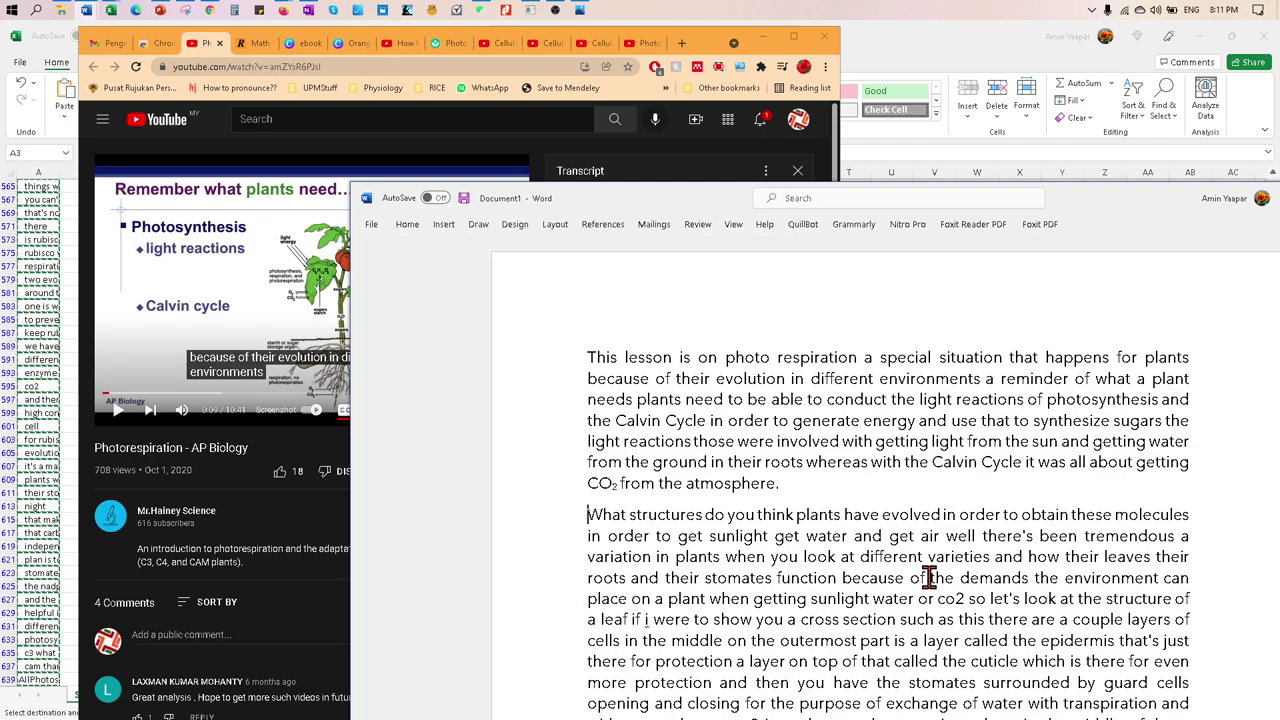
pyautogui.scroll(-2, 773, 507)
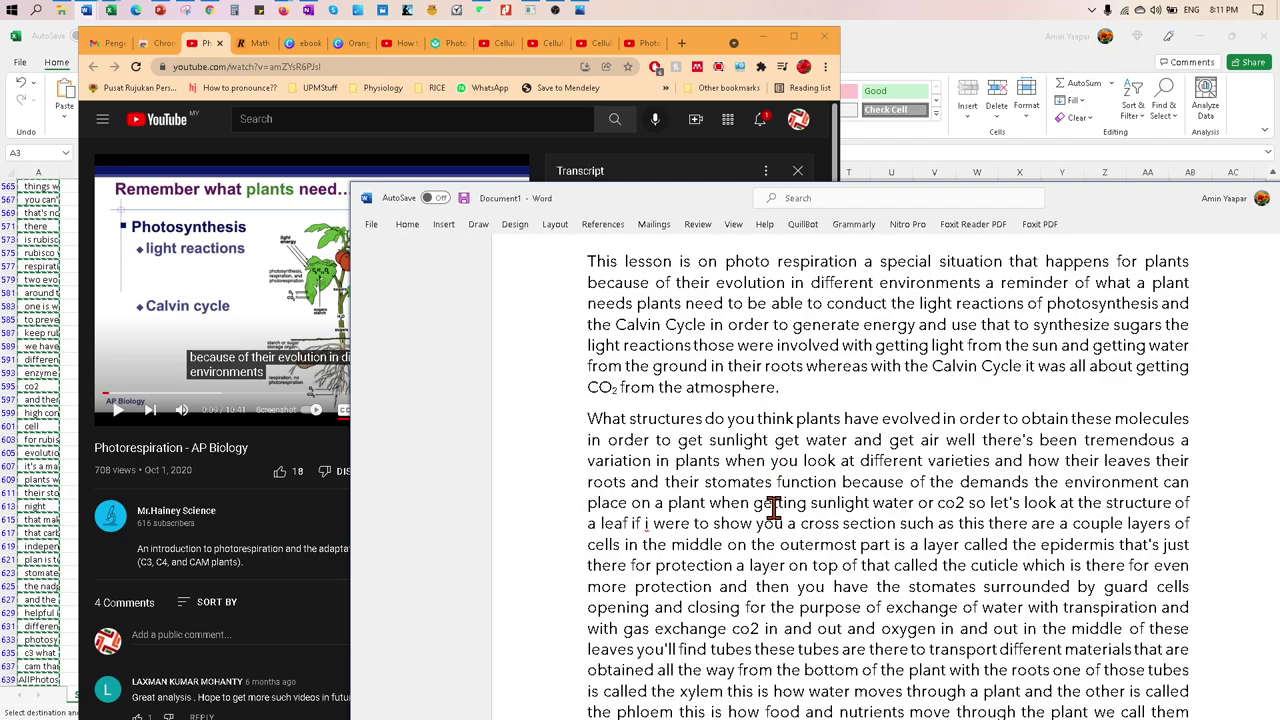
pyautogui.scroll(1, 820, 520)
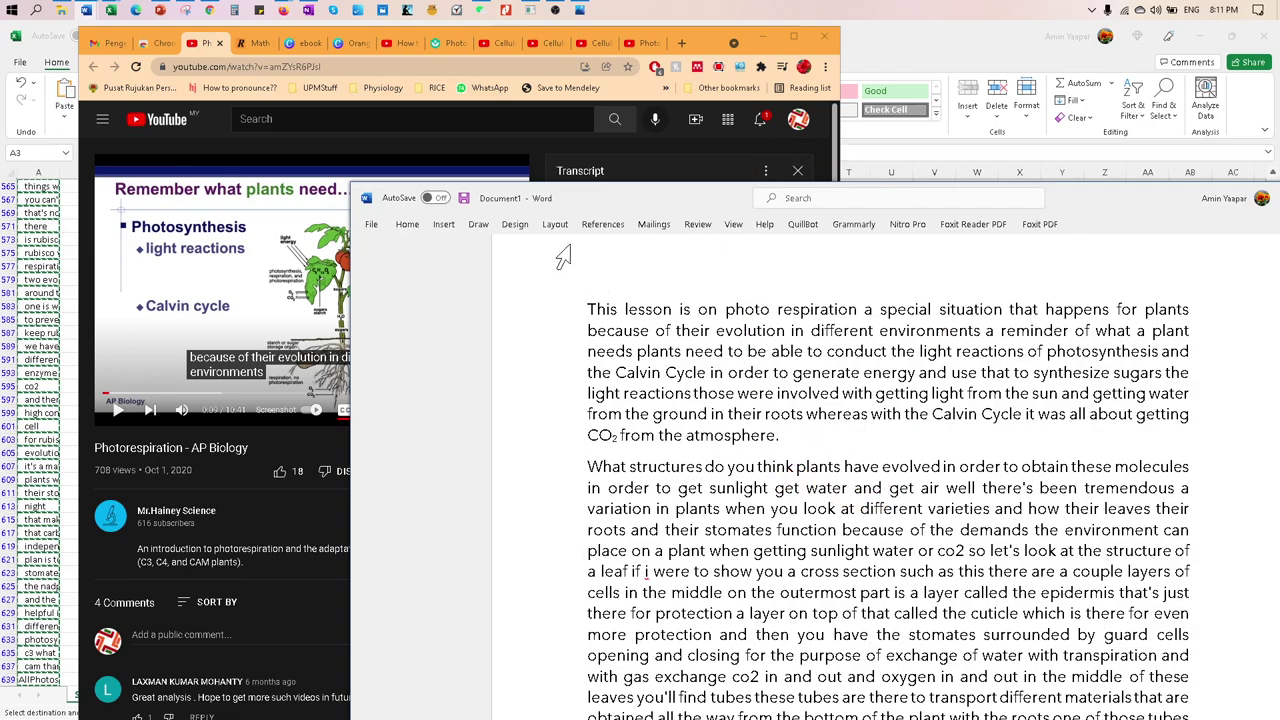
pyautogui.scroll(1, 936, 520)
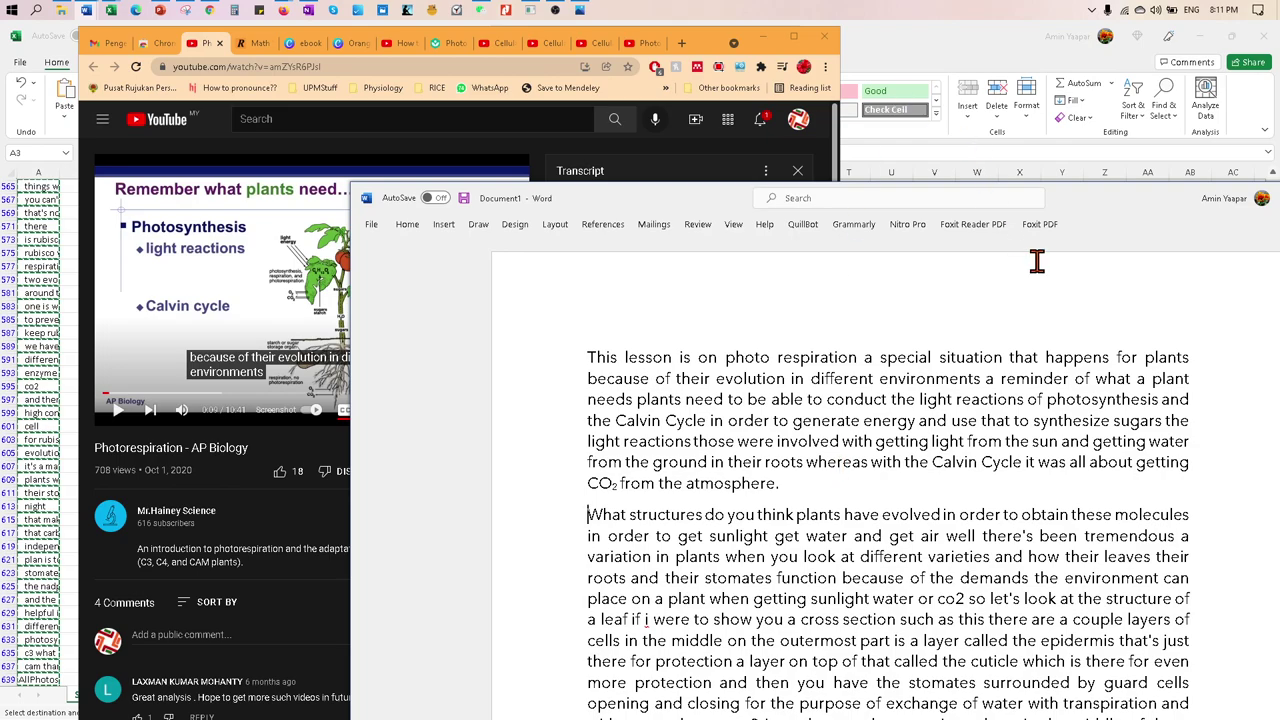
# - Move Word aside and scroll through Canva's 'ebook' template results in Chrome
pyautogui.moveTo(1104, 208); pyautogui.dragTo(1194, 140)
pyautogui.click(710, 47)
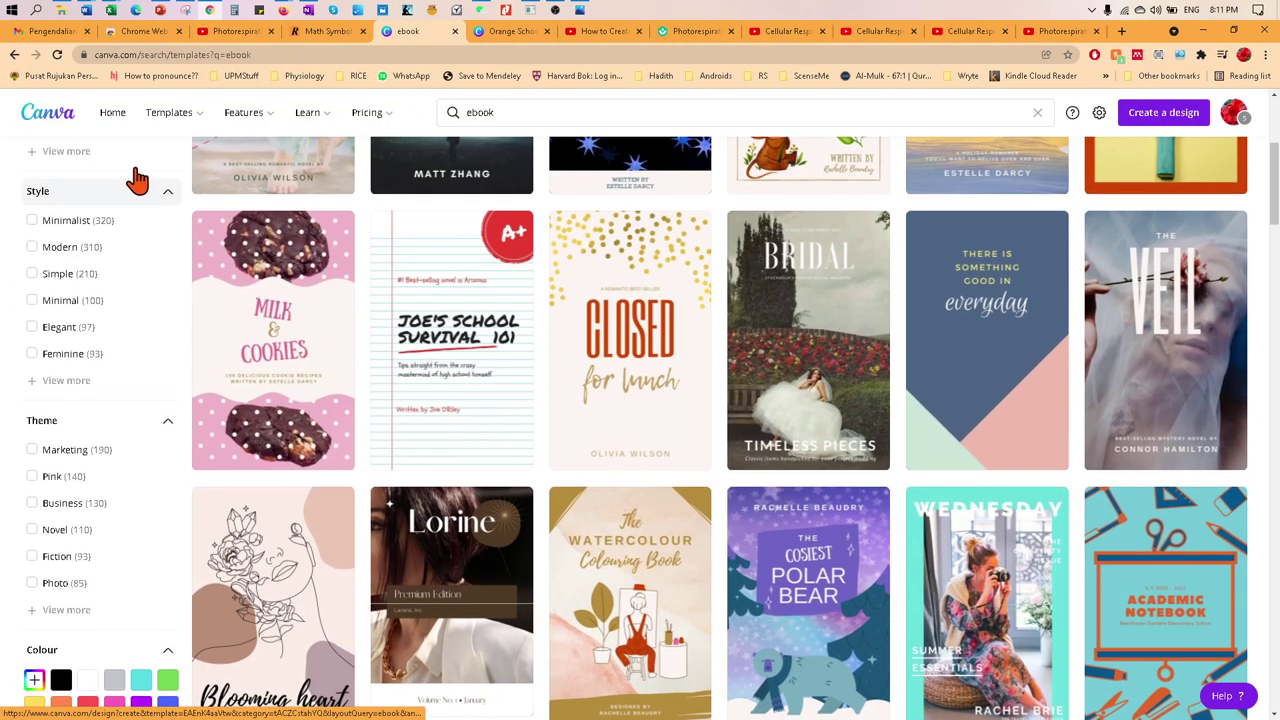
pyautogui.scroll(3, 714, 337)
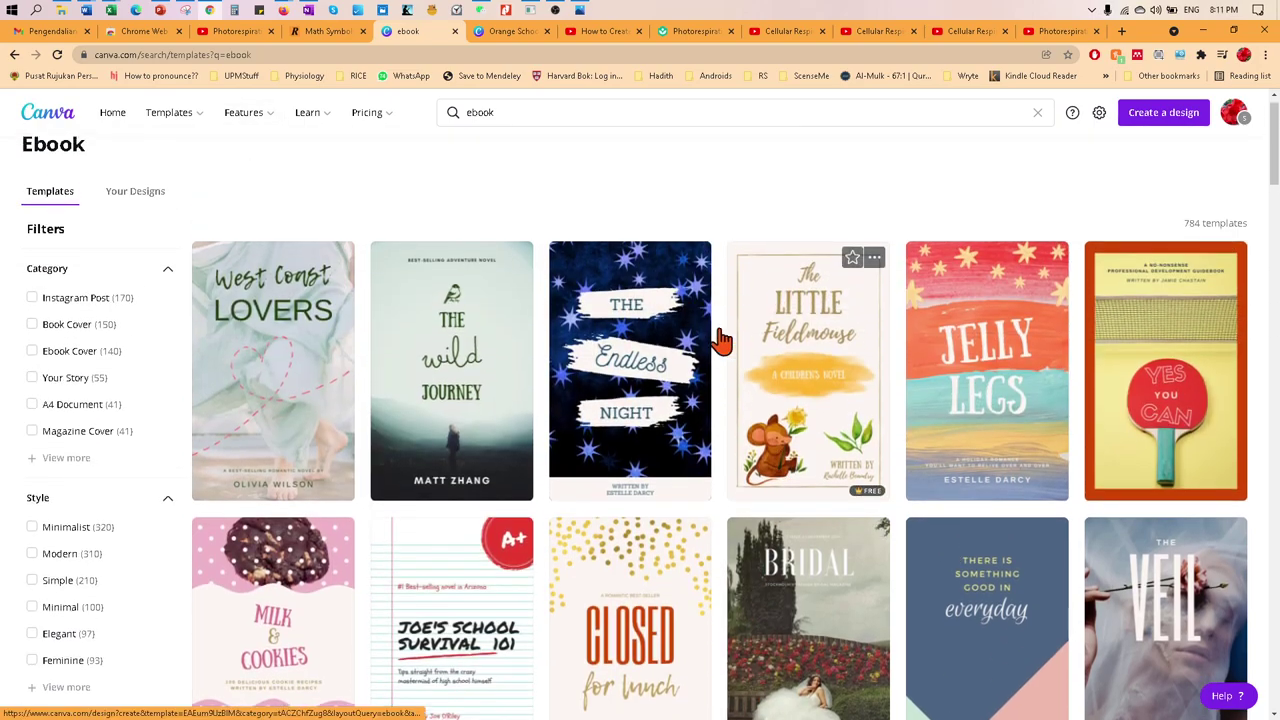
pyautogui.click(517, 109)
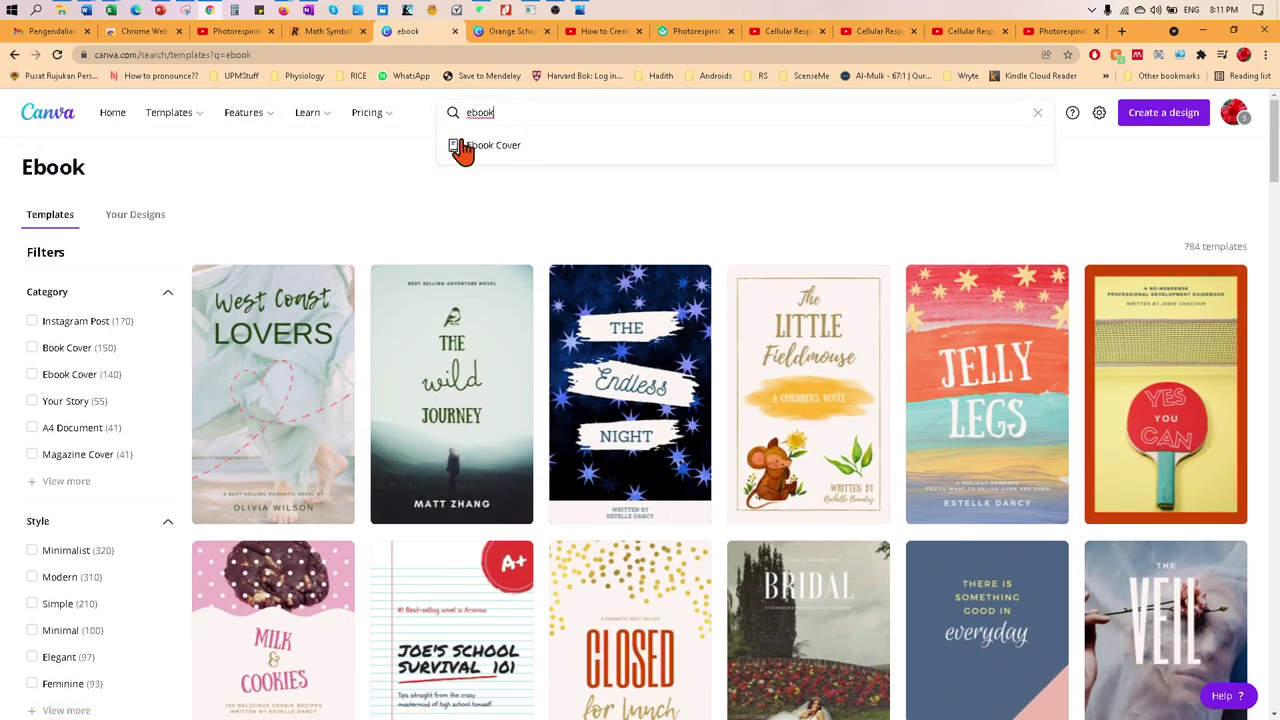
pyautogui.click(743, 214)
pyautogui.scroll(-3, 748, 229)
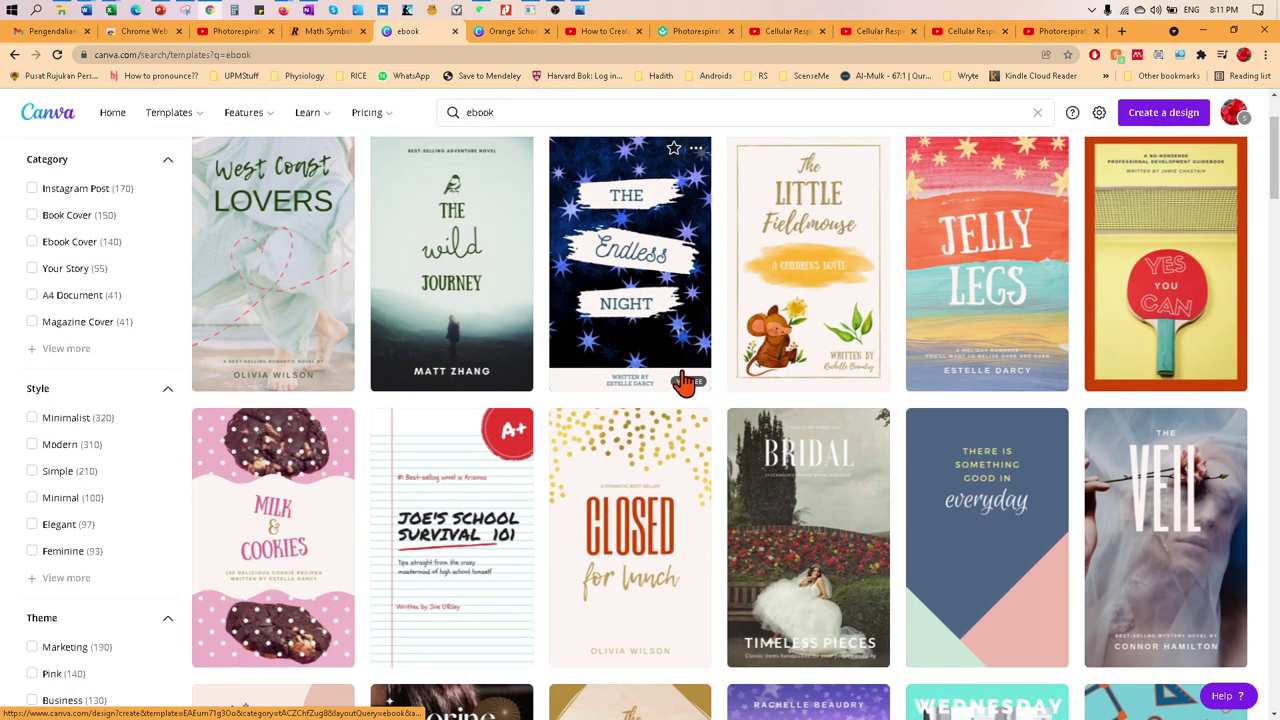
pyautogui.scroll(-3, 780, 365)
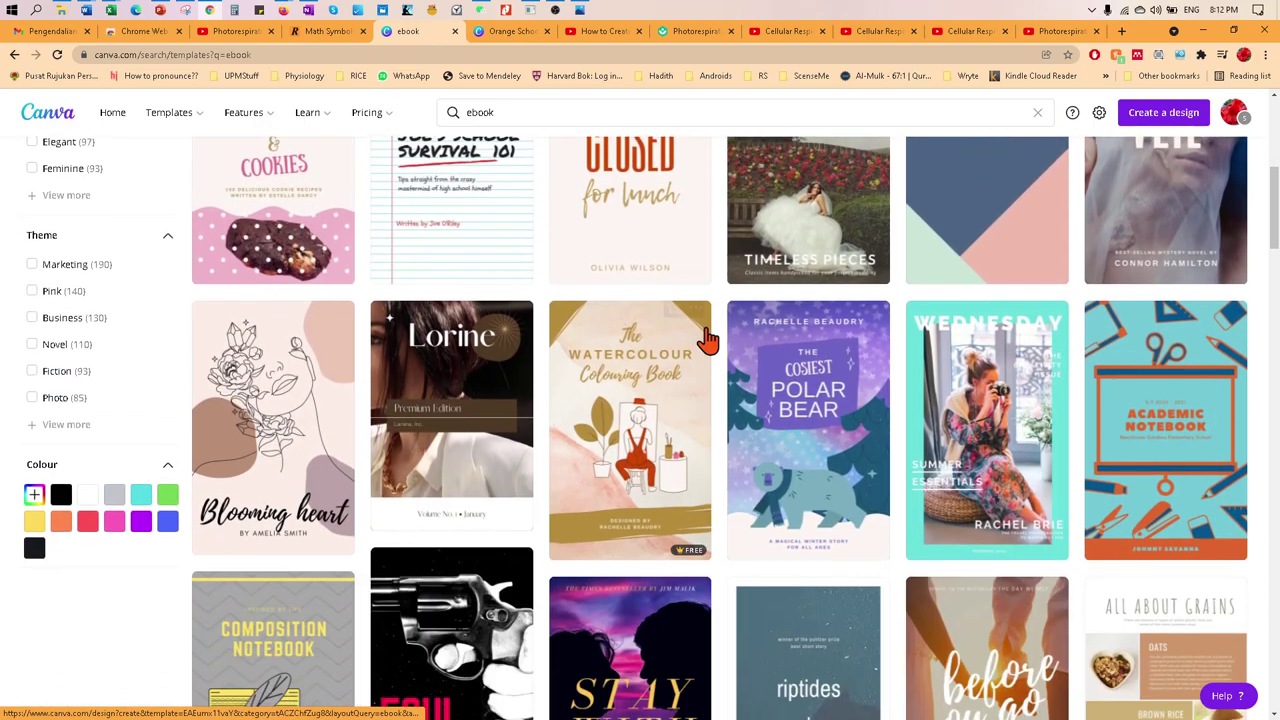
pyautogui.scroll(-4, 783, 360)
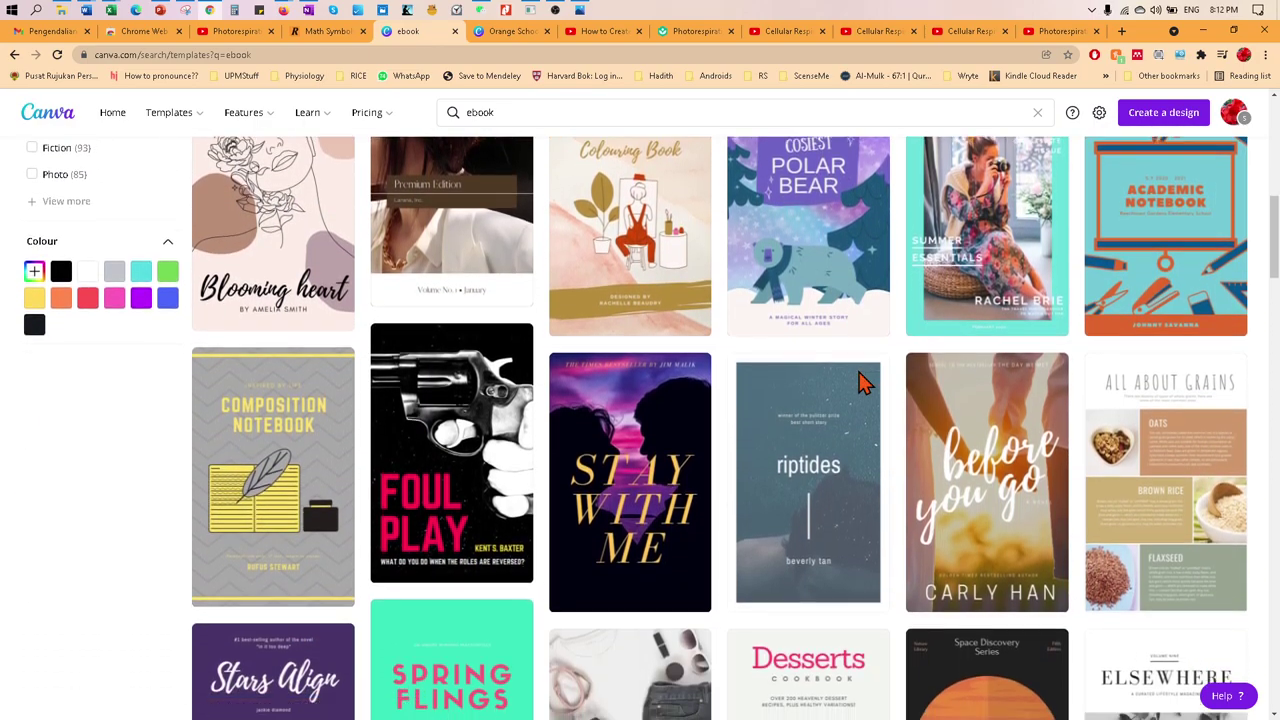
pyautogui.scroll(-5, 860, 383)
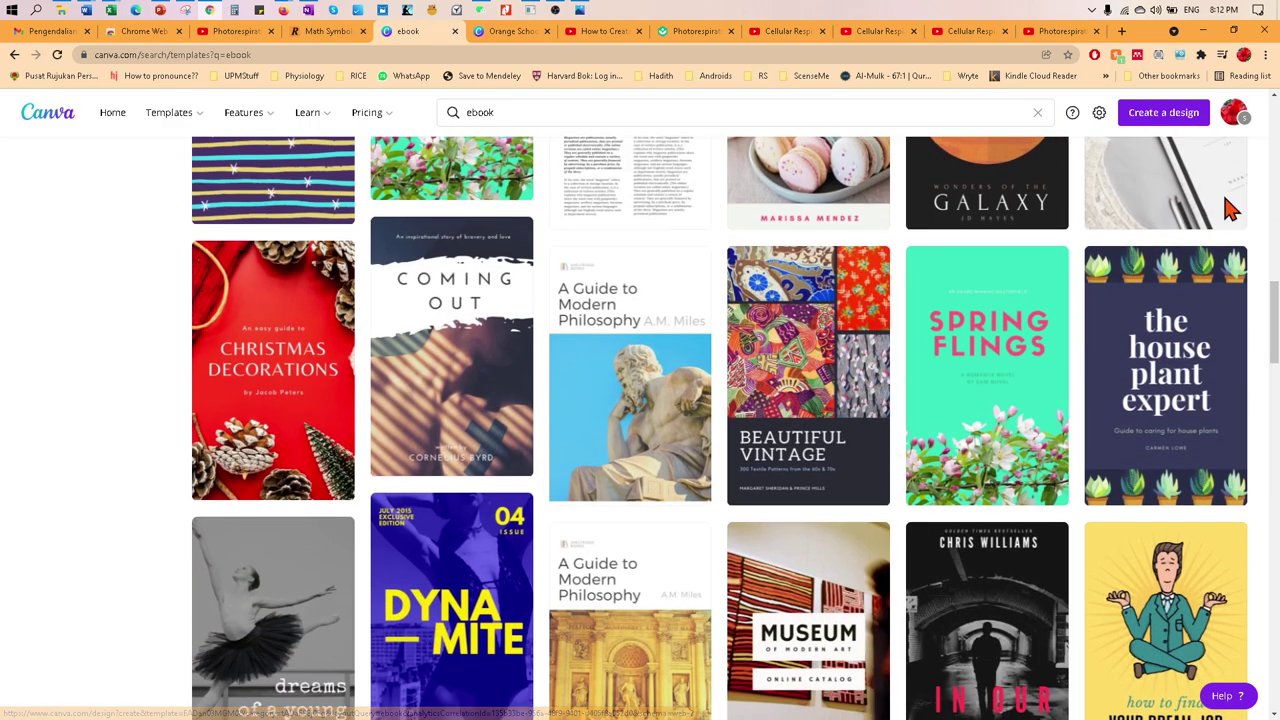
pyautogui.scroll(1, 1137, 220)
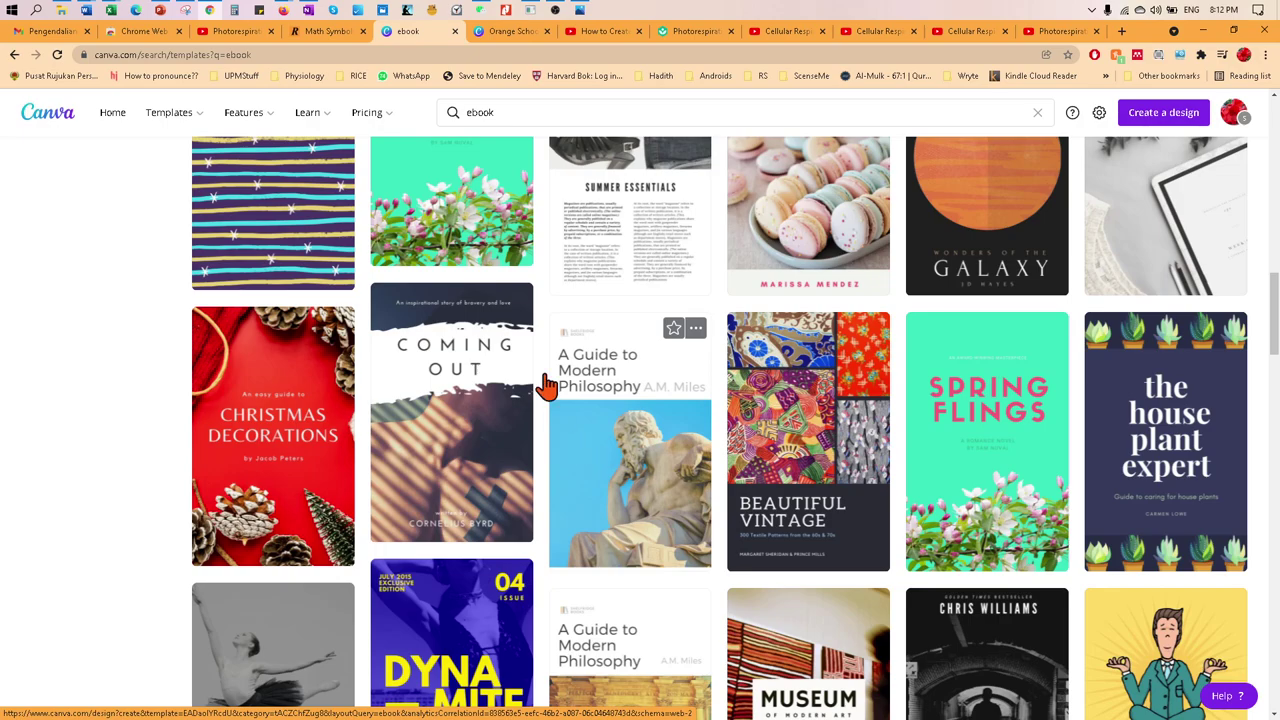
pyautogui.scroll(1, 785, 478)
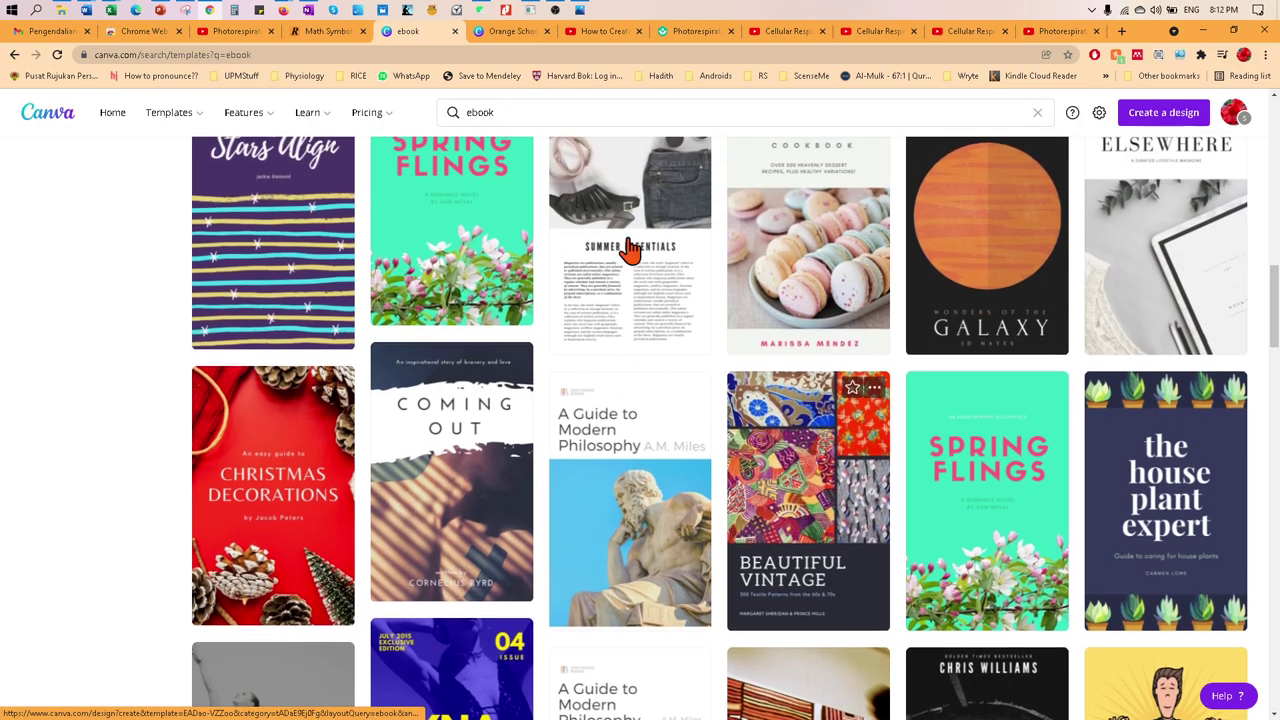
# - Open the Orange School Materials notebook ebook design and view its cover and teal page 2
pyautogui.click(497, 31)
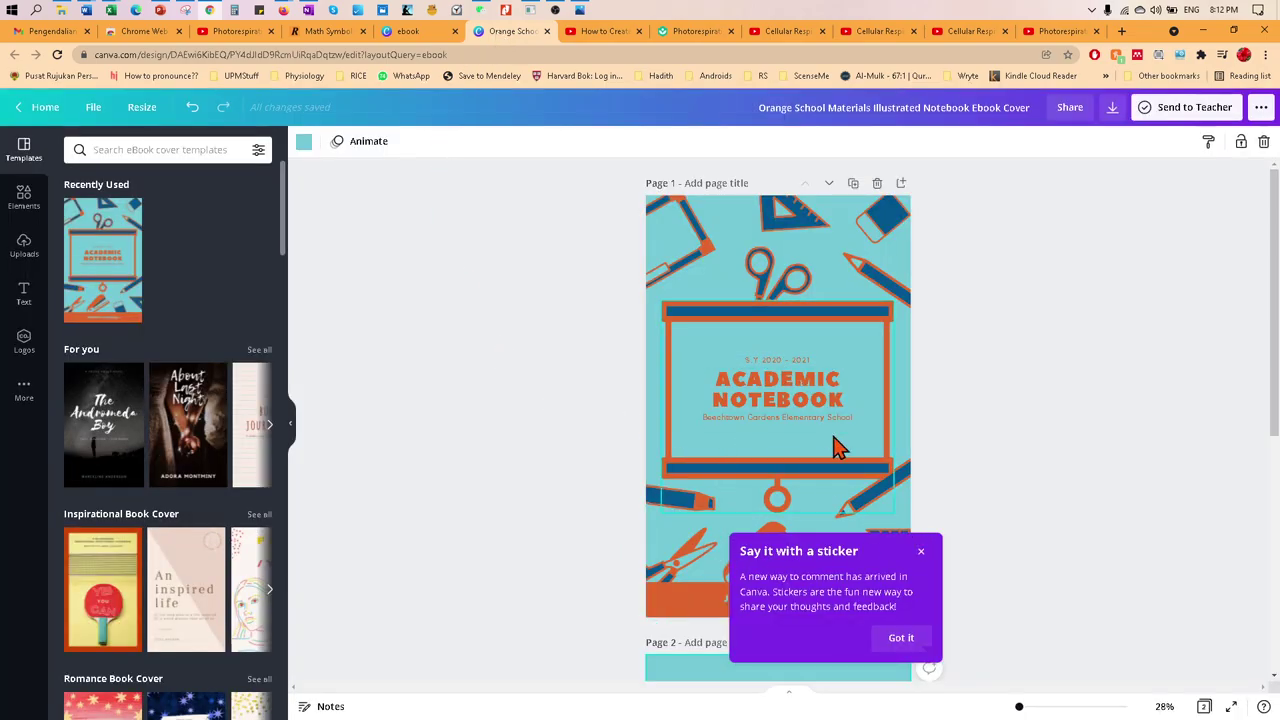
pyautogui.scroll(-1, 837, 446)
pyautogui.click(921, 488)
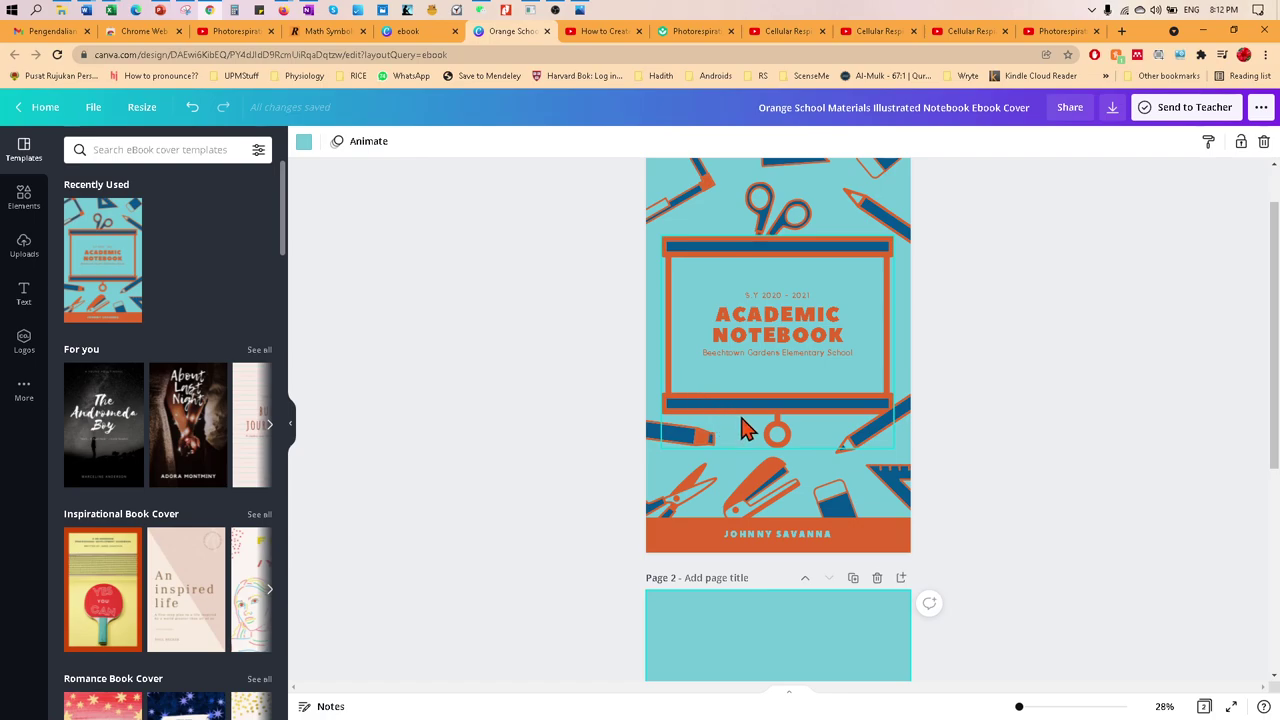
pyautogui.scroll(1, 743, 428)
pyautogui.scroll(-4, 743, 428)
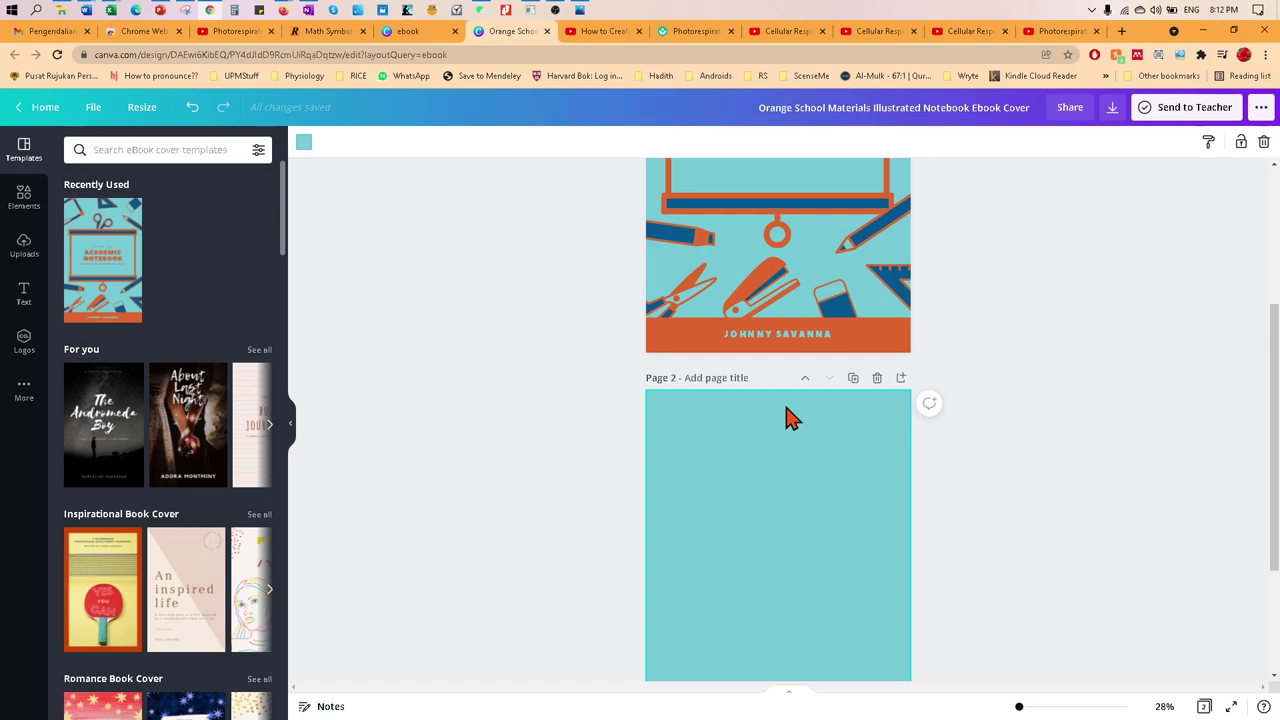
# - Look over the 'How to Create an Ebook for Free' YouTube tutorial, then list Word's open documents
pyautogui.click(601, 38)
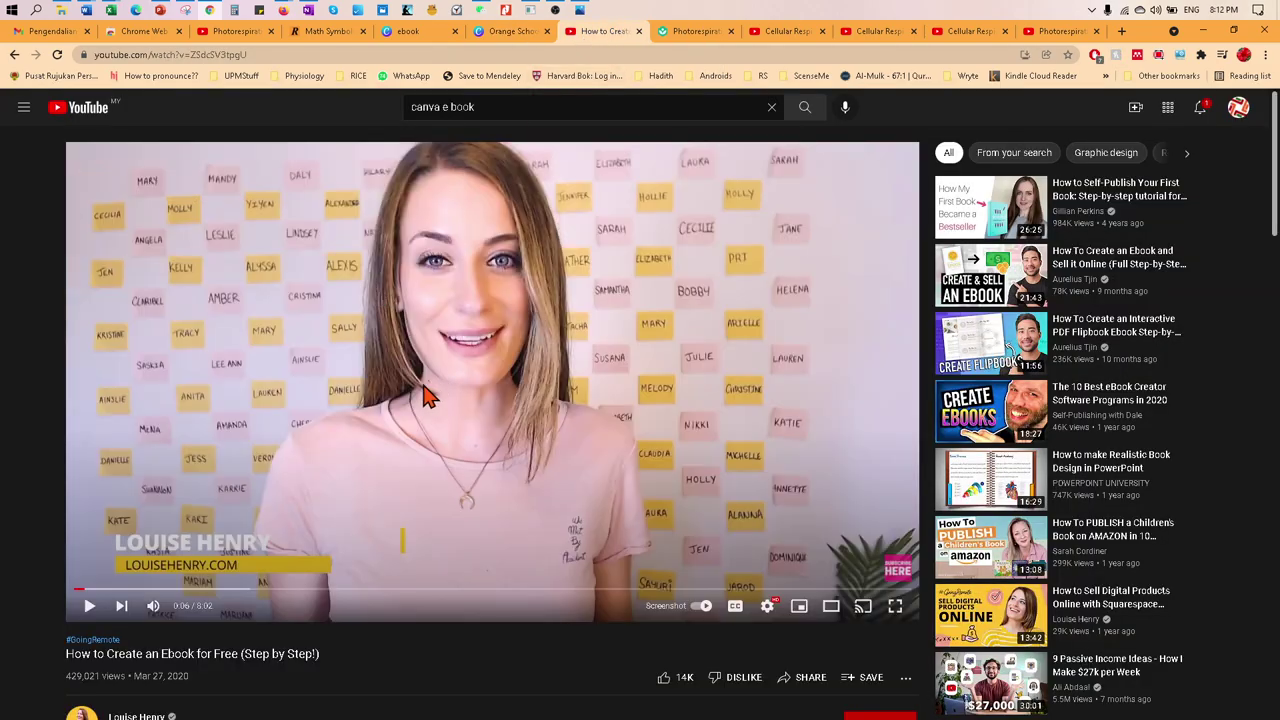
pyautogui.scroll(-2, 66, 660)
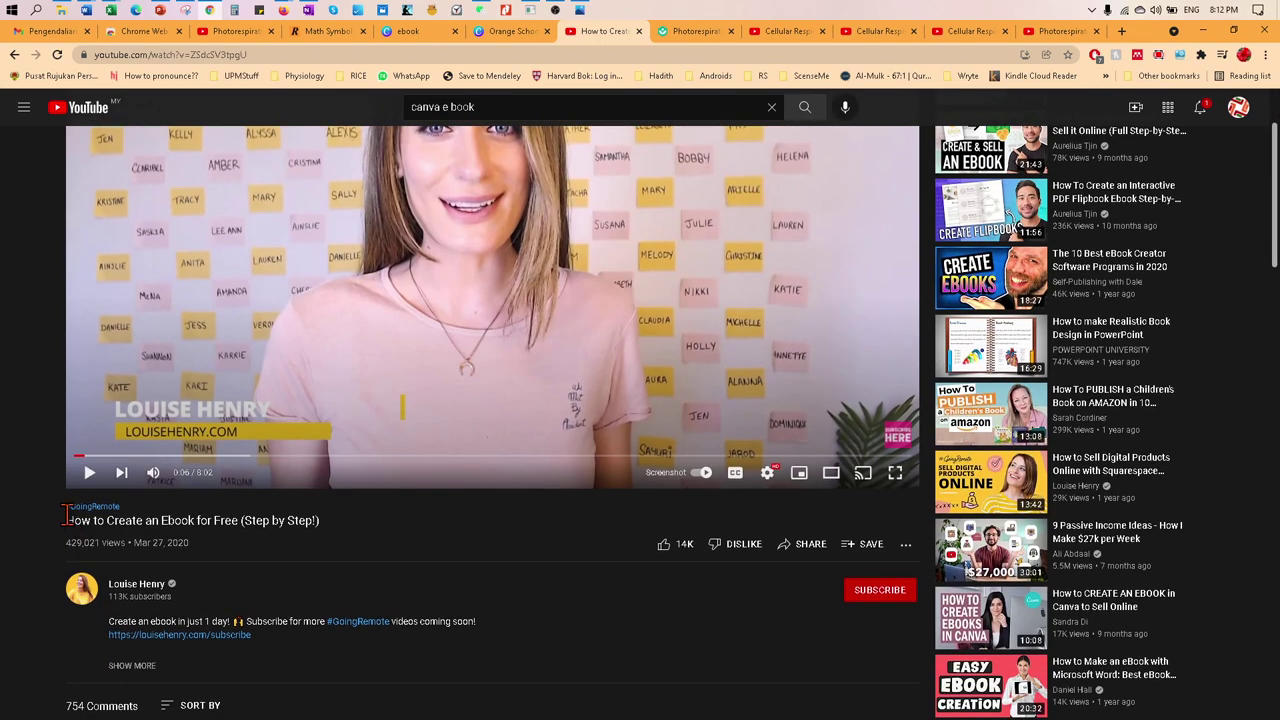
pyautogui.moveTo(65, 521); pyautogui.dragTo(340, 530)
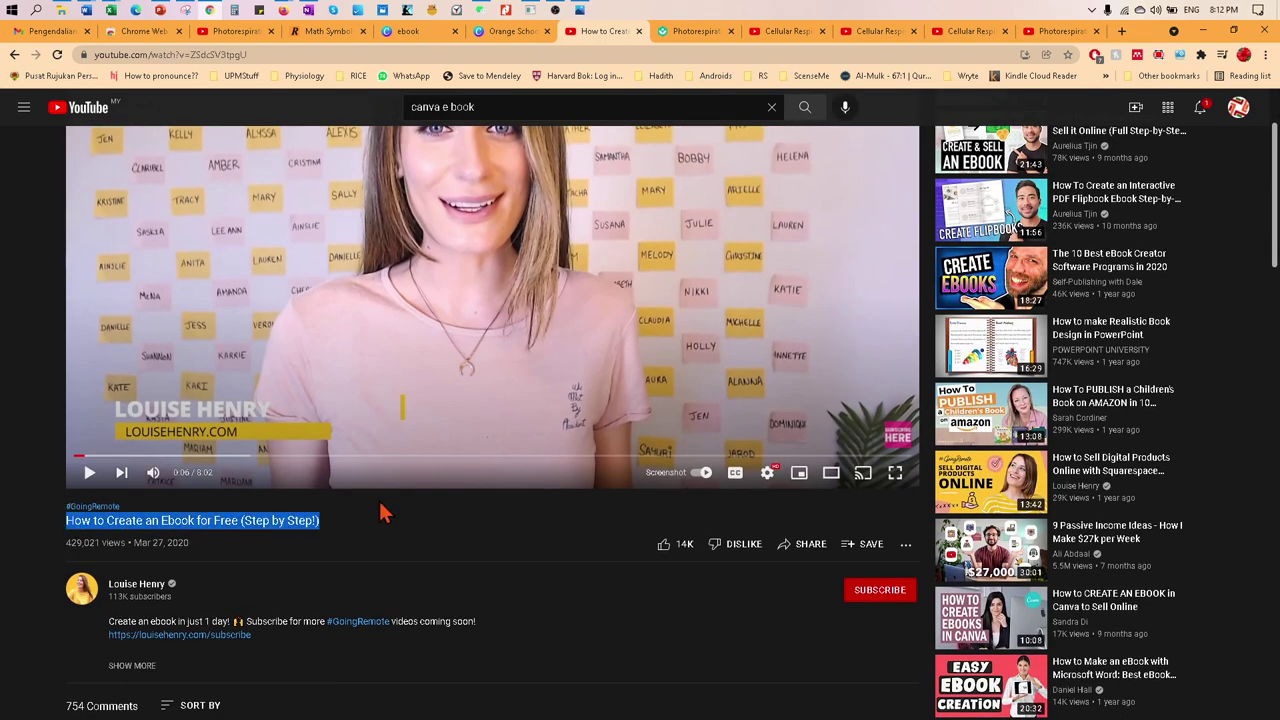
pyautogui.scroll(2, 380, 505)
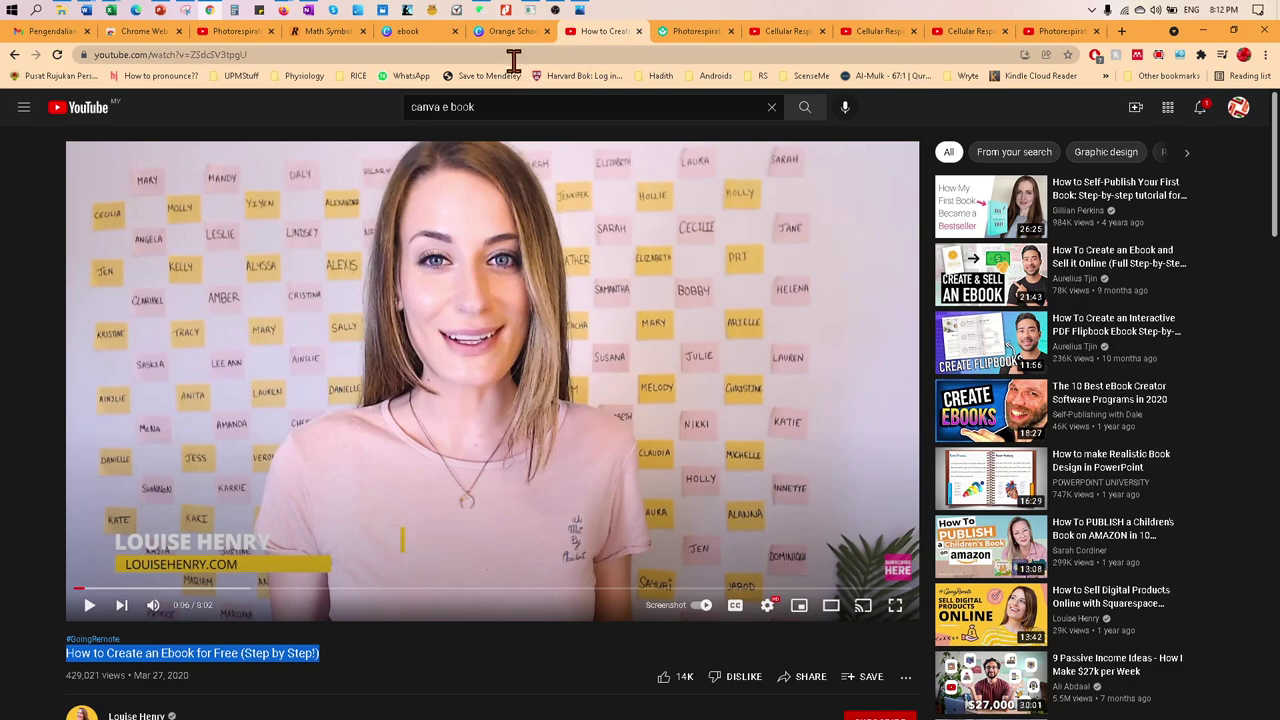
pyautogui.click(88, 12)
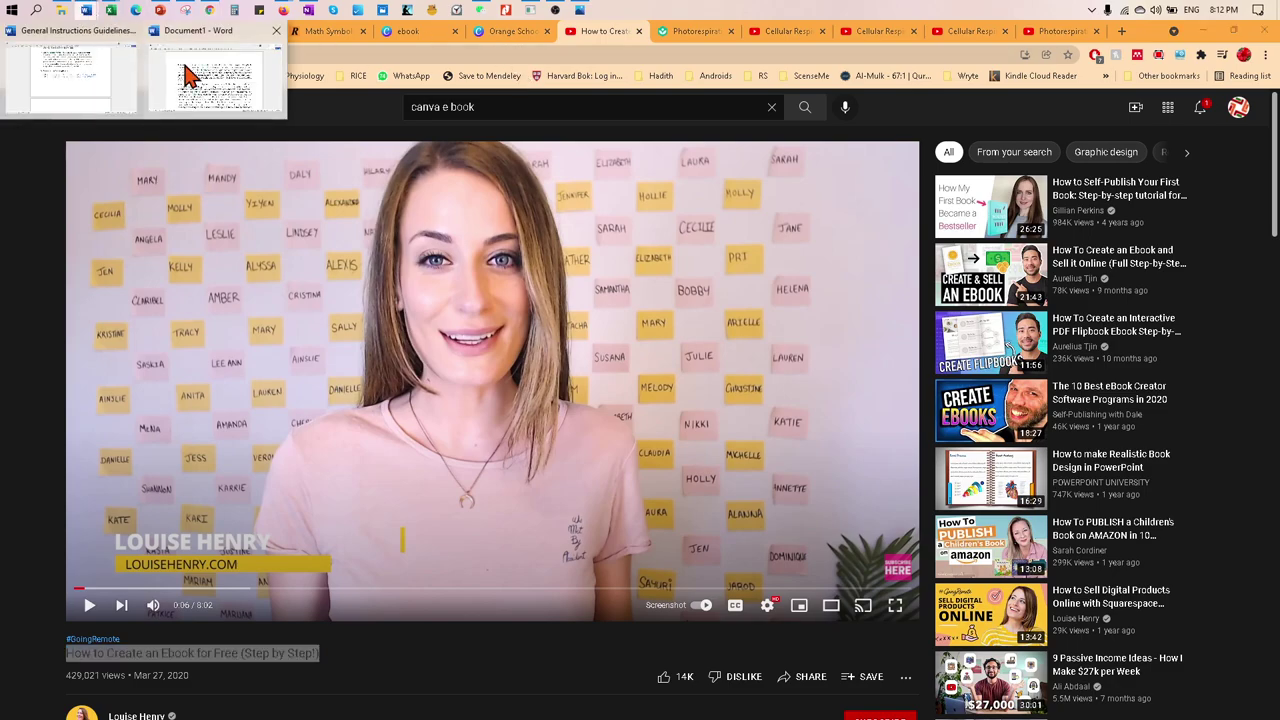
pyautogui.click(58, 100)
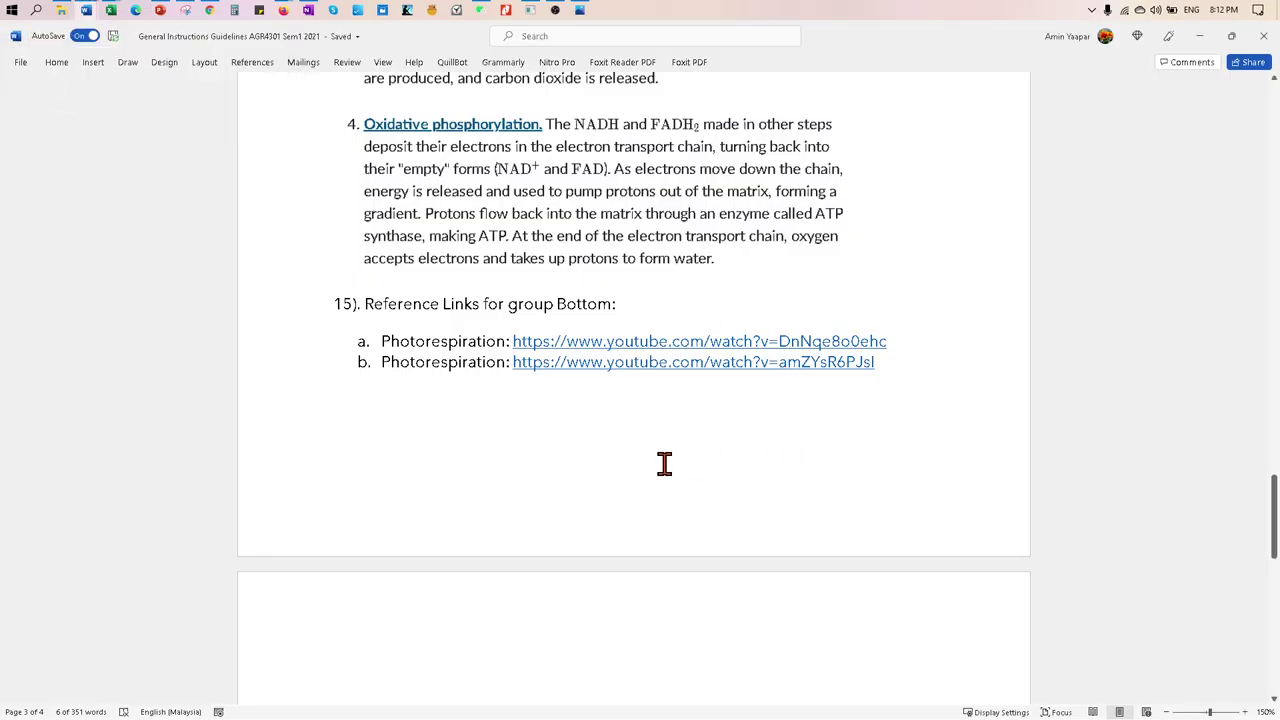
pyautogui.scroll(15, 648, 456)
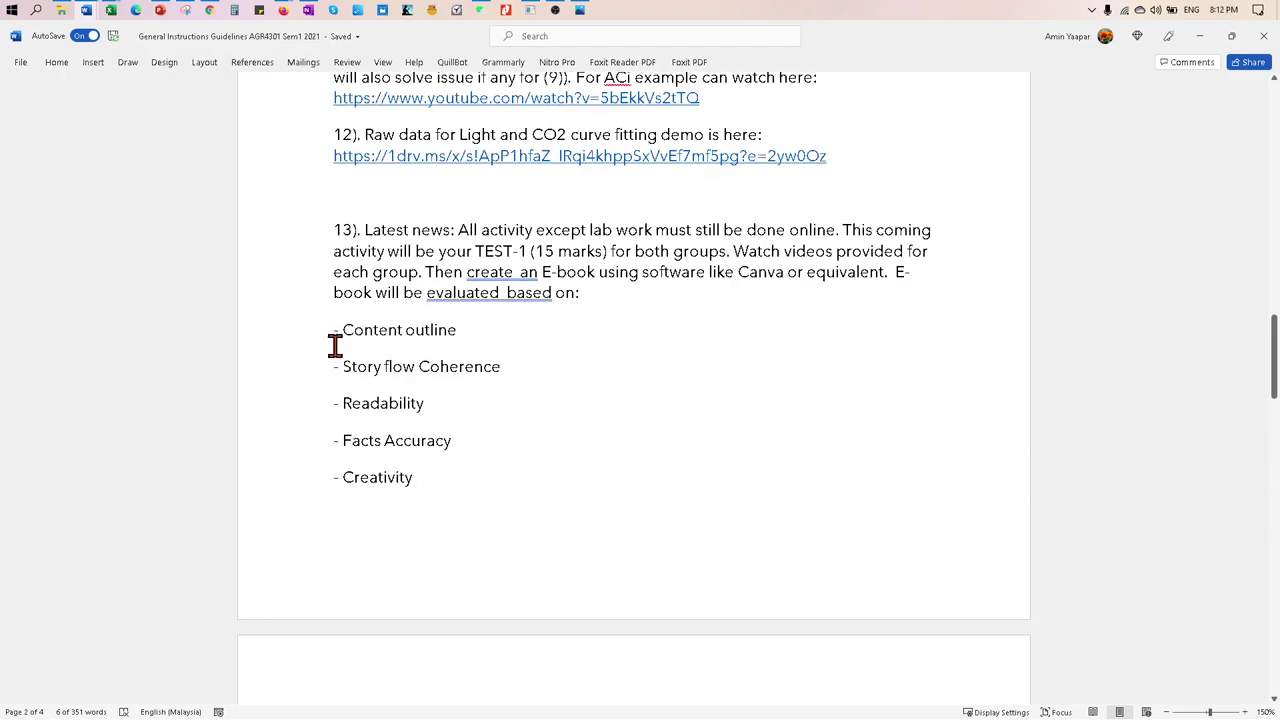
pyautogui.moveTo(331, 331); pyautogui.dragTo(478, 334)
pyautogui.scroll(-2, 592, 402)
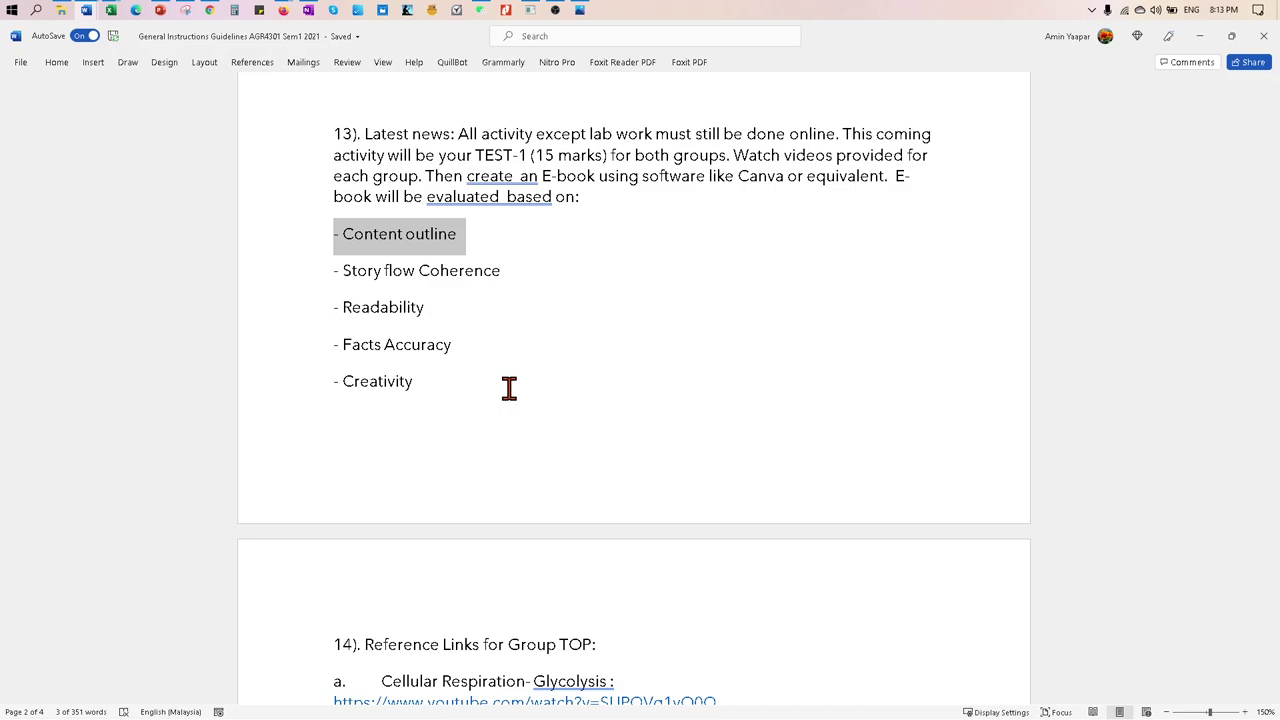
pyautogui.click(420, 307)
pyautogui.moveTo(329, 233); pyautogui.dragTo(477, 283)
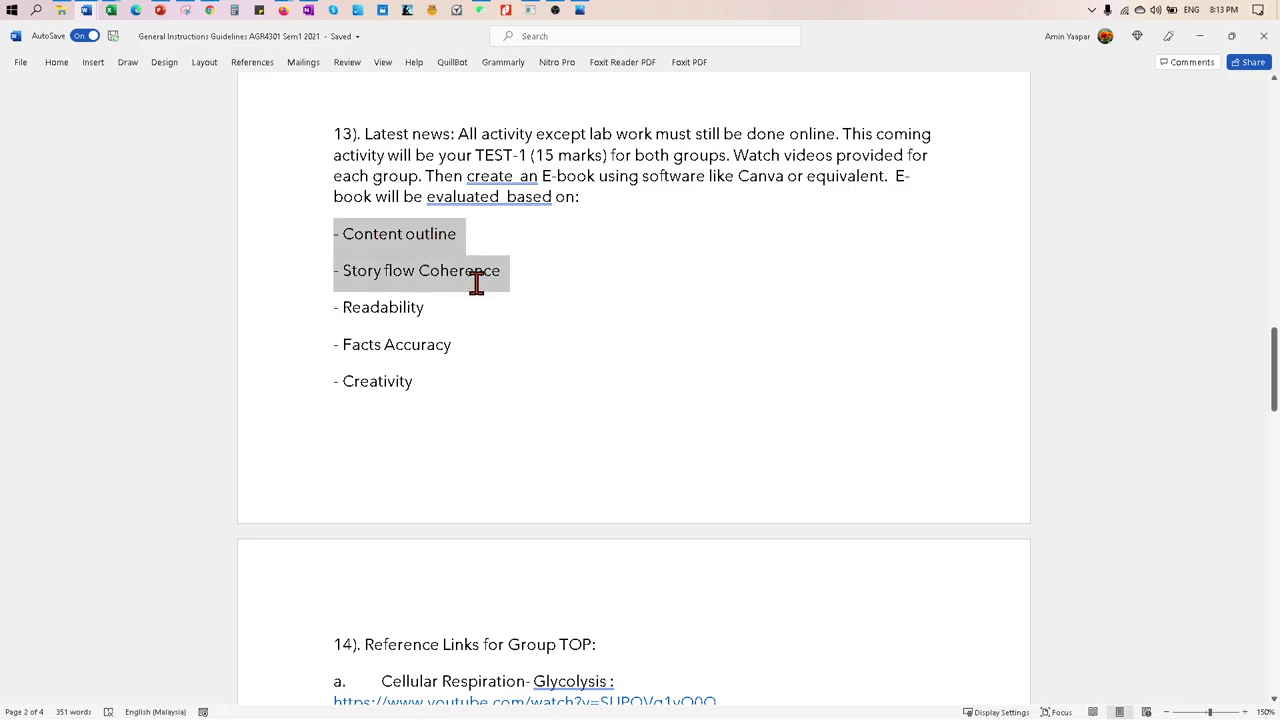
pyautogui.click(414, 312)
pyautogui.moveTo(329, 270); pyautogui.dragTo(529, 280)
pyautogui.click(516, 318)
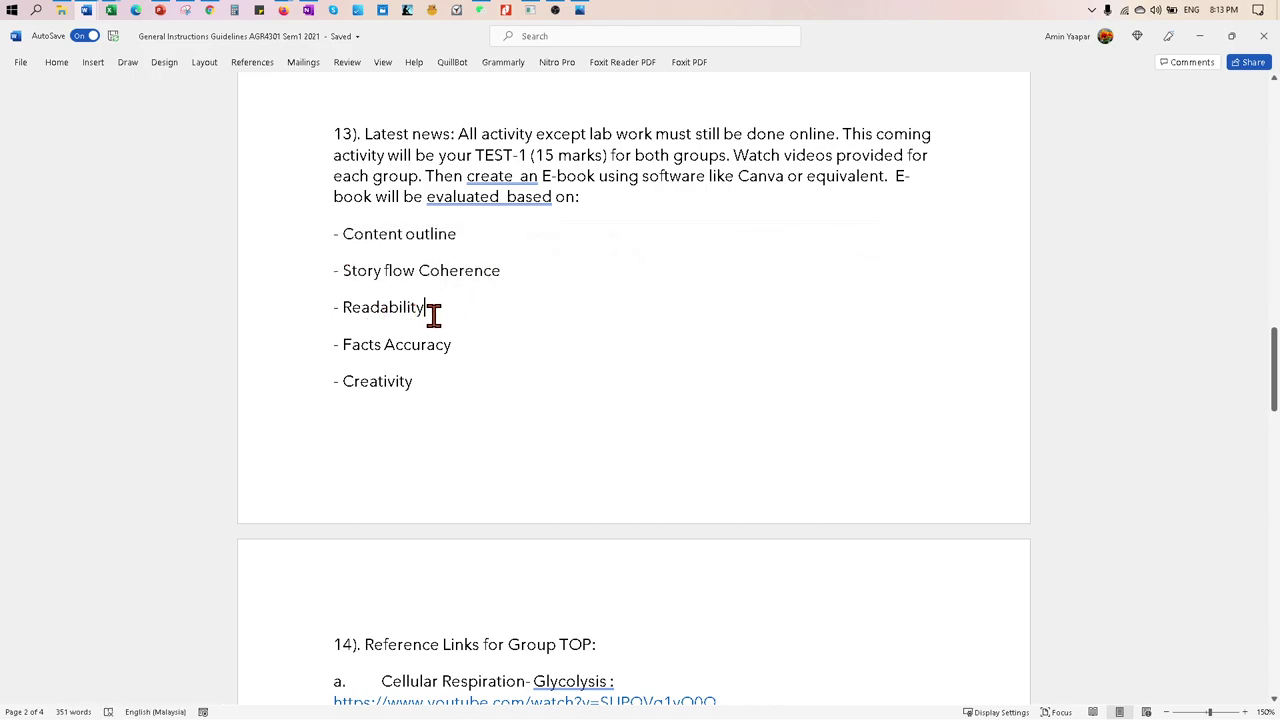
pyautogui.click(421, 352)
pyautogui.click(402, 400)
pyautogui.moveTo(92, 18)
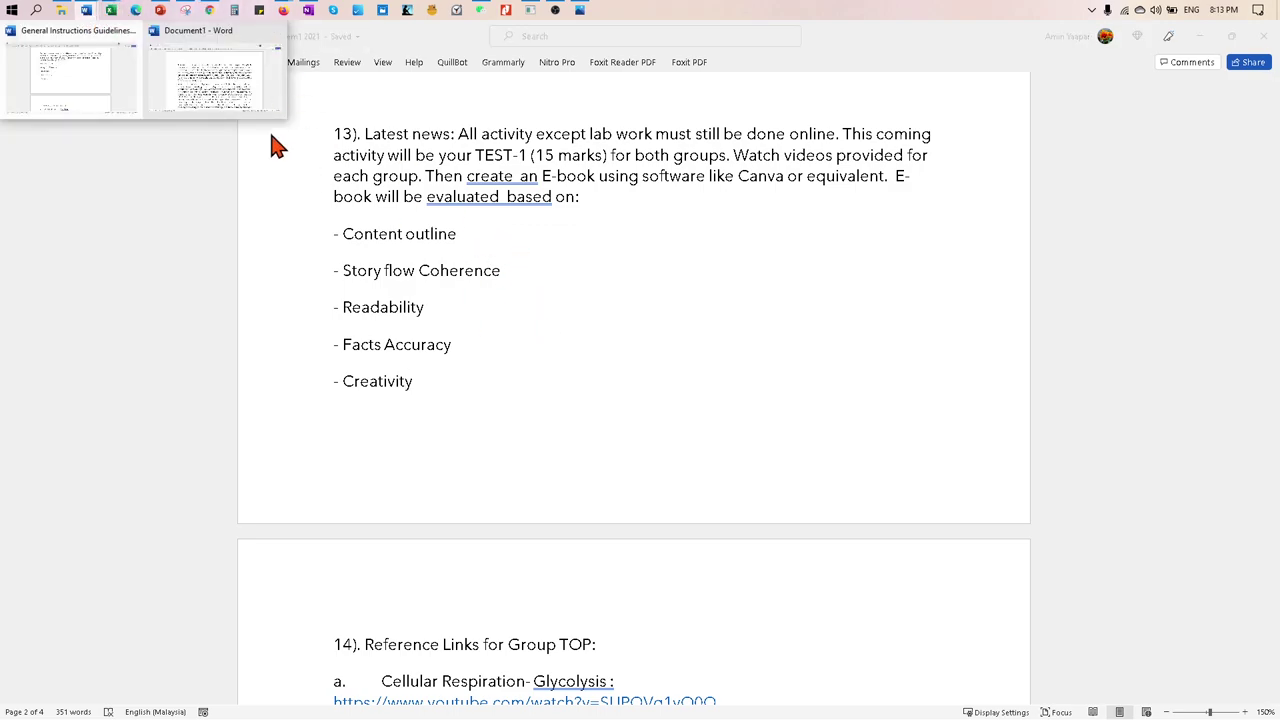
pyautogui.click(123, 100)
pyautogui.scroll(-10, 651, 509)
pyautogui.scroll(5, 653, 489)
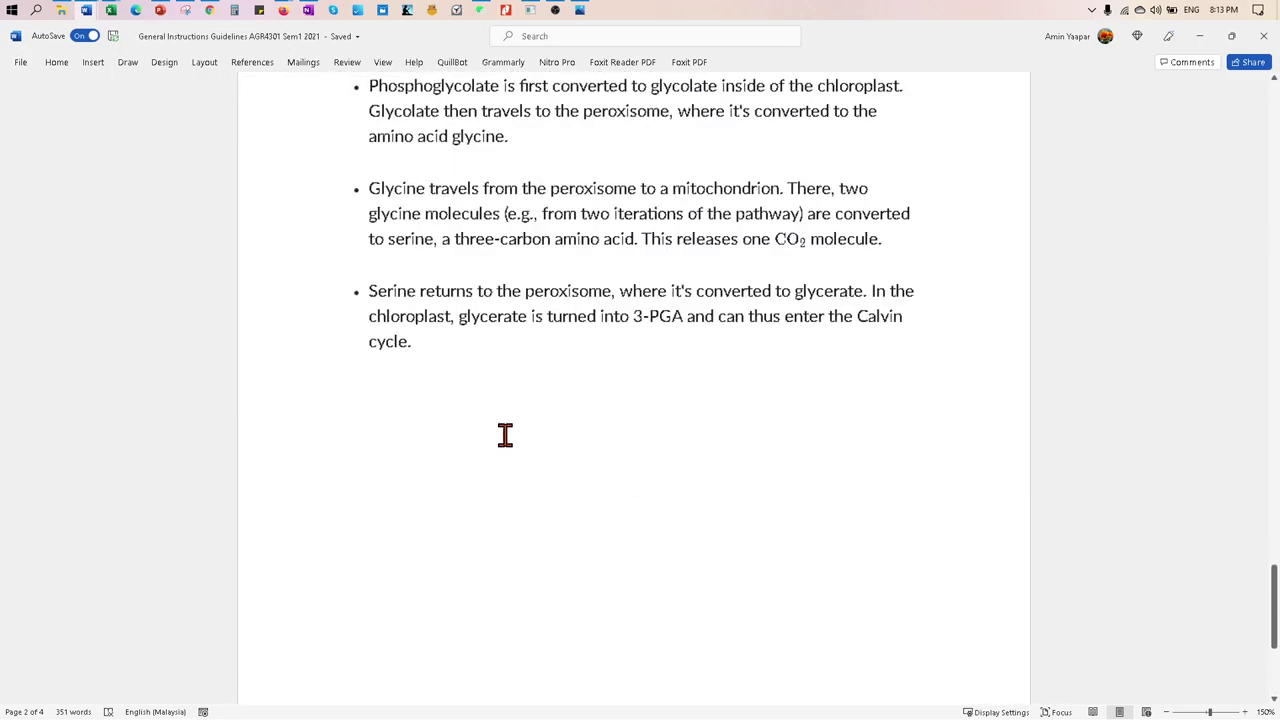
# - Add item '16) Submit after Mid-Semester Break 15th of December 2021 (Wednesday)' below the bullets
pyautogui.click(483, 425)
pyautogui.write('16) S')
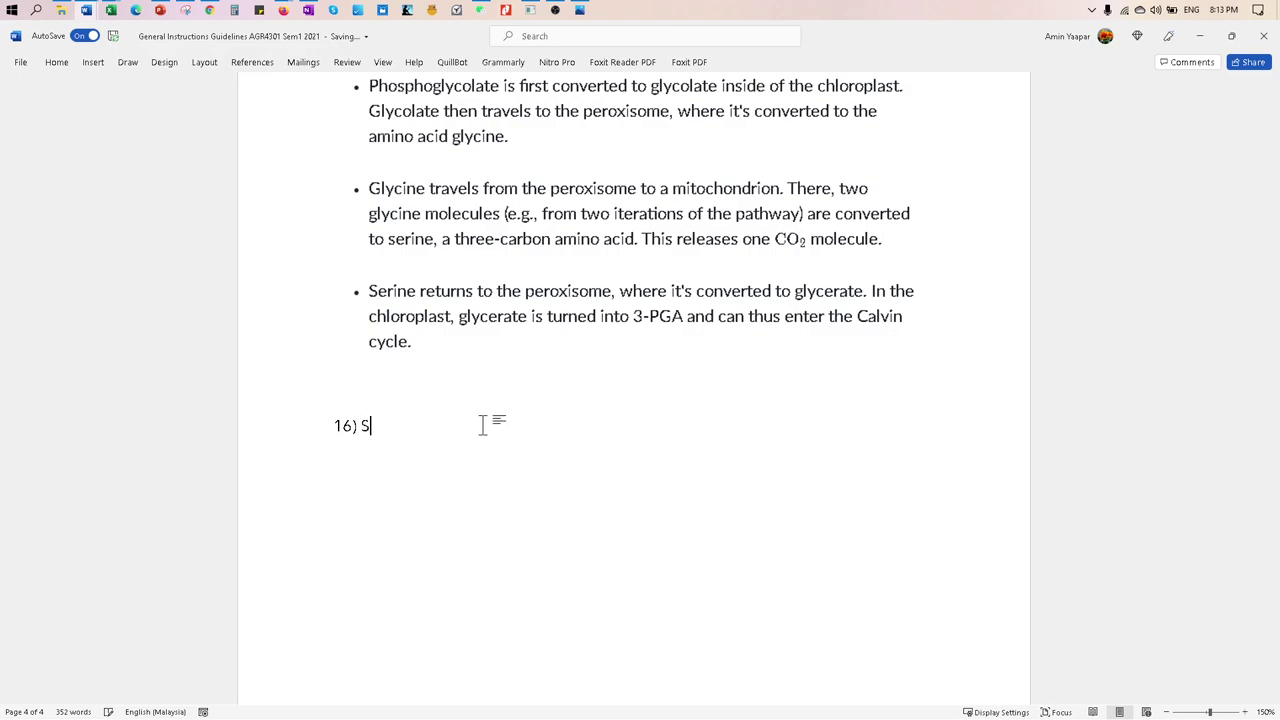
pyautogui.write('ubmit after Mid')
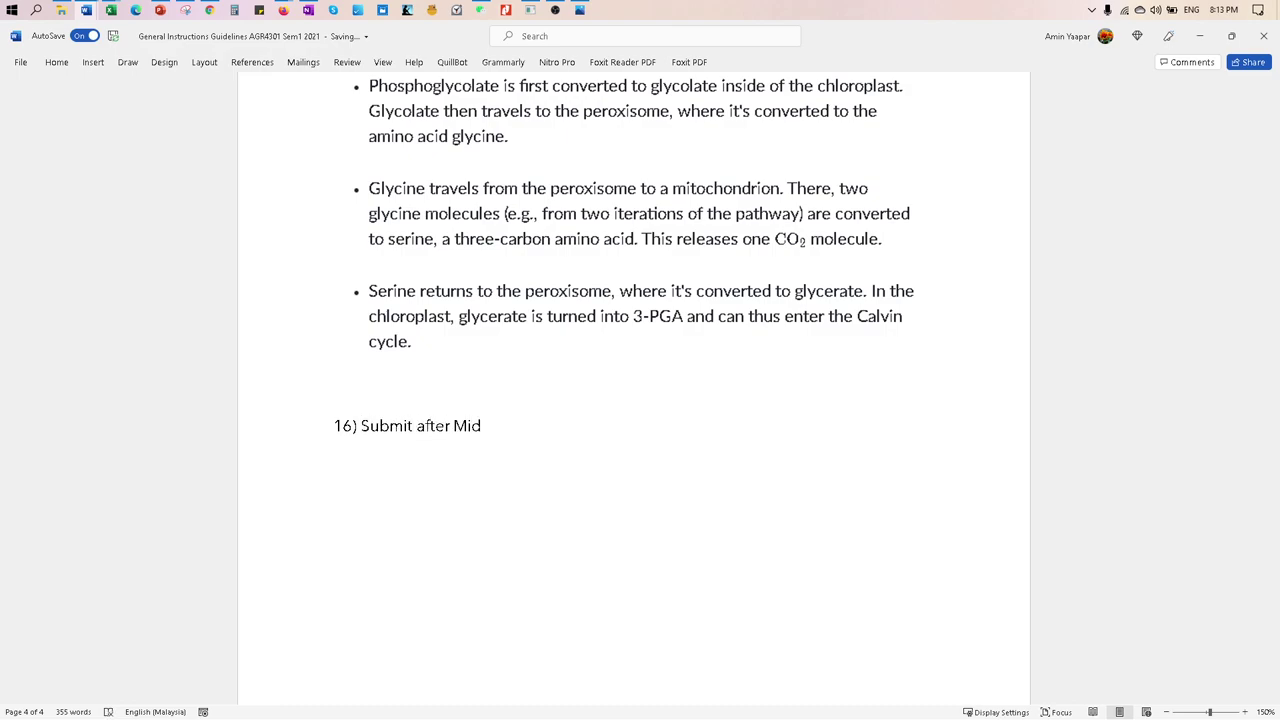
pyautogui.write('-Semester Briea')
pyautogui.press('BackSpace')
pyautogui.press('BackSpace')
pyautogui.press('BackSpace')
pyautogui.write('eak 15th ')
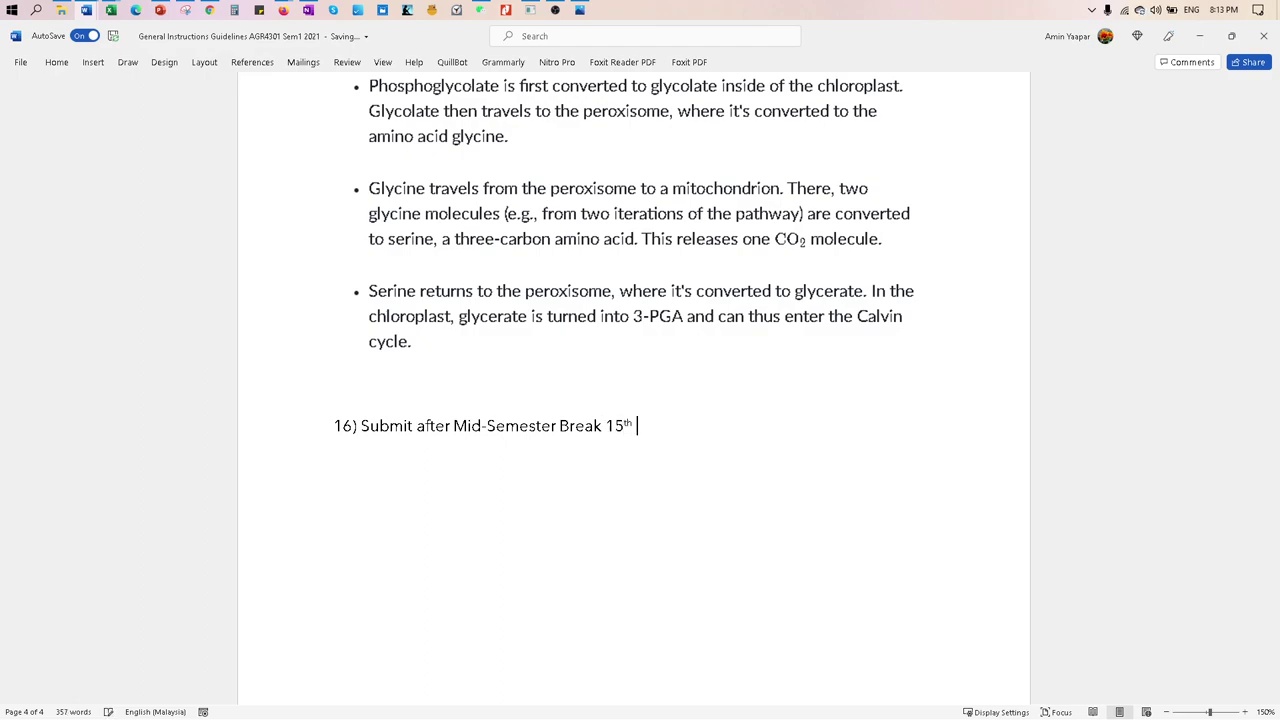
pyautogui.write('of Dece')
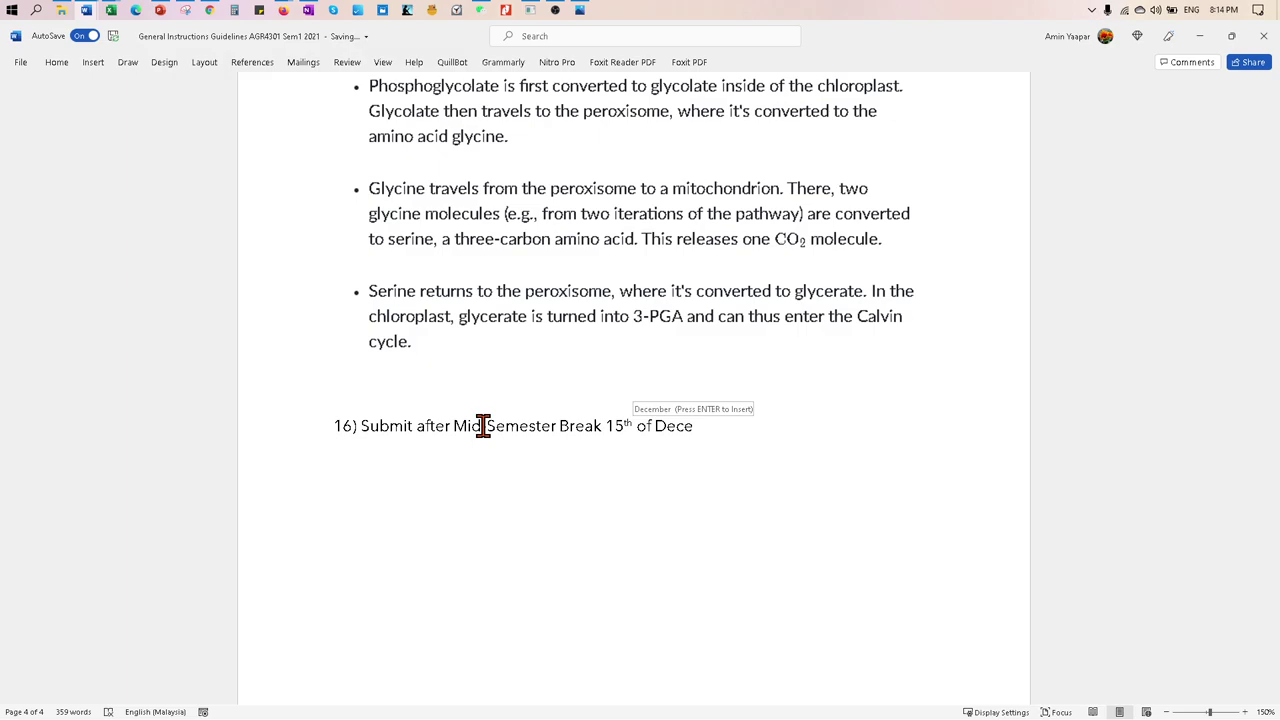
pyautogui.write('mber')
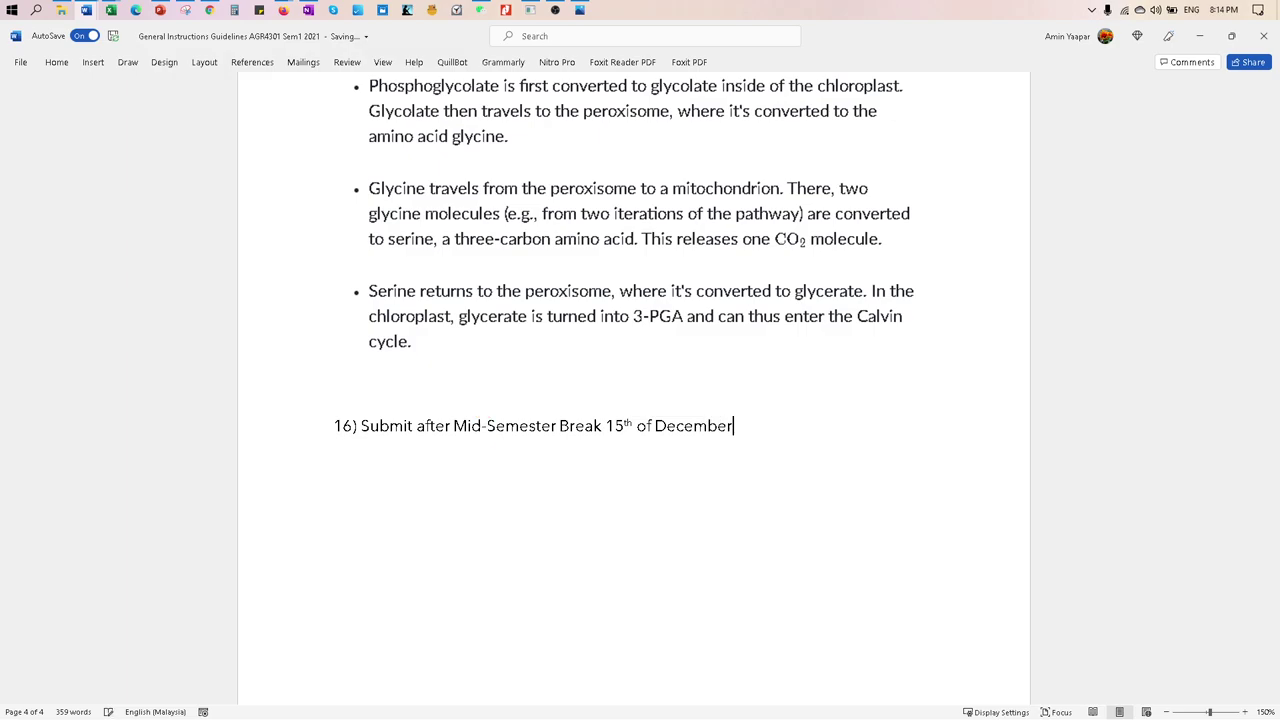
pyautogui.write(' 2021.(Wednesd')
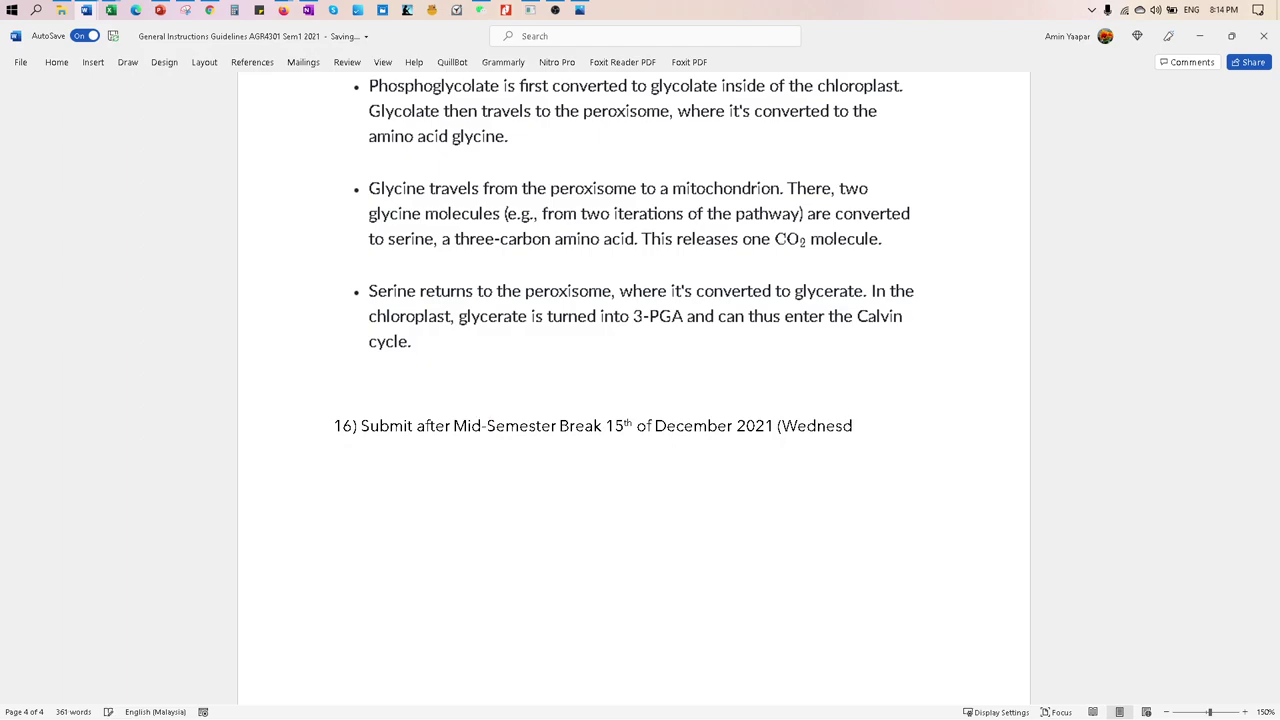
pyautogui.write('ay)')
pyautogui.scroll(6, 571, 343)
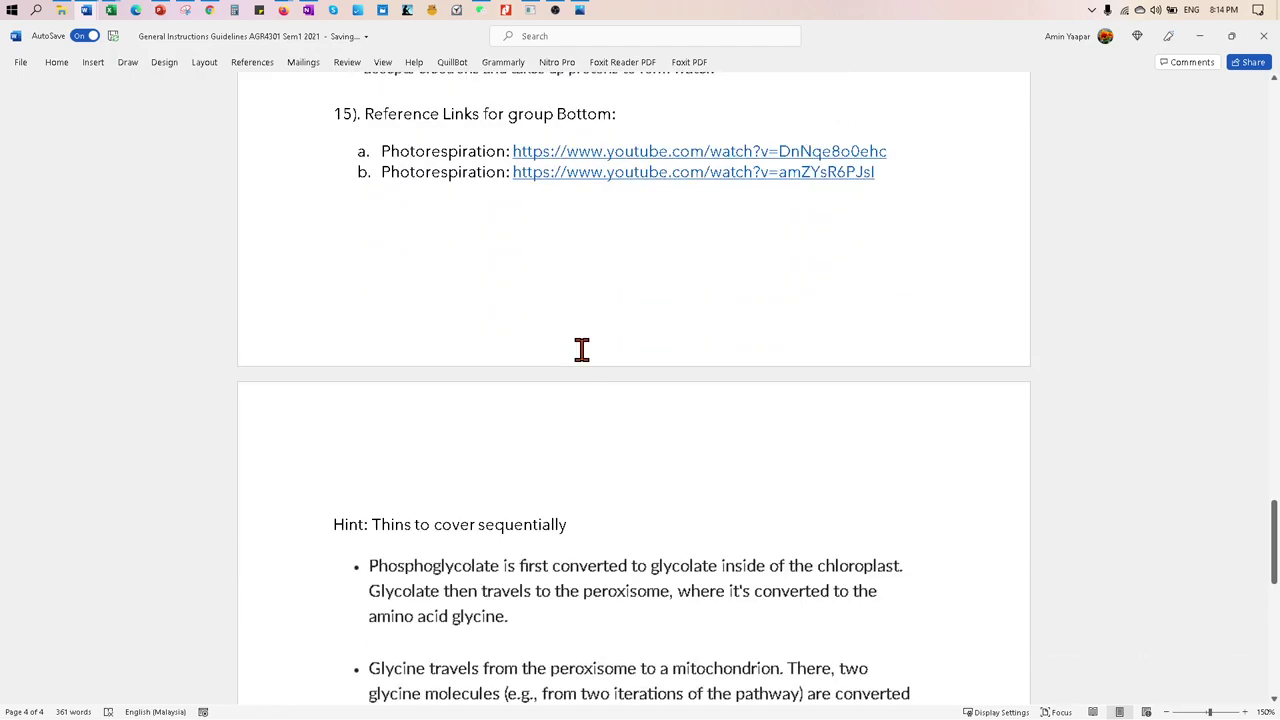
pyautogui.scroll(2, 582, 349)
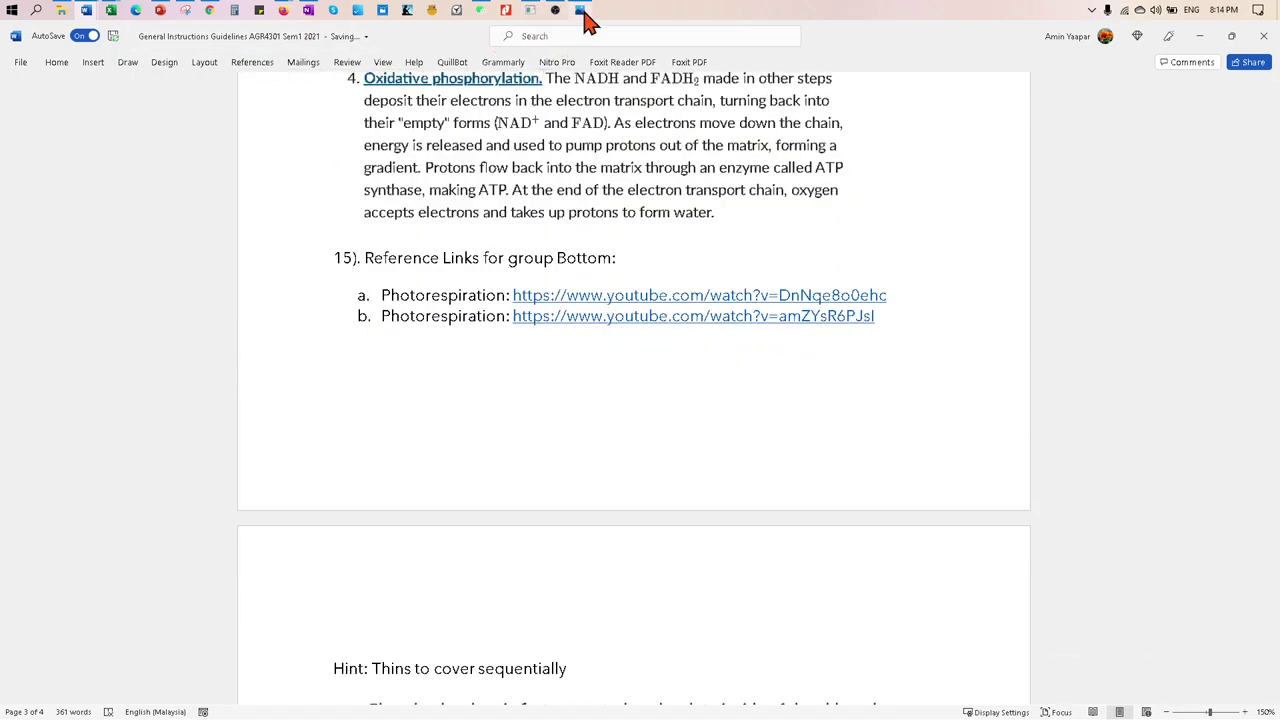
pyautogui.scroll(3, 448, 294)
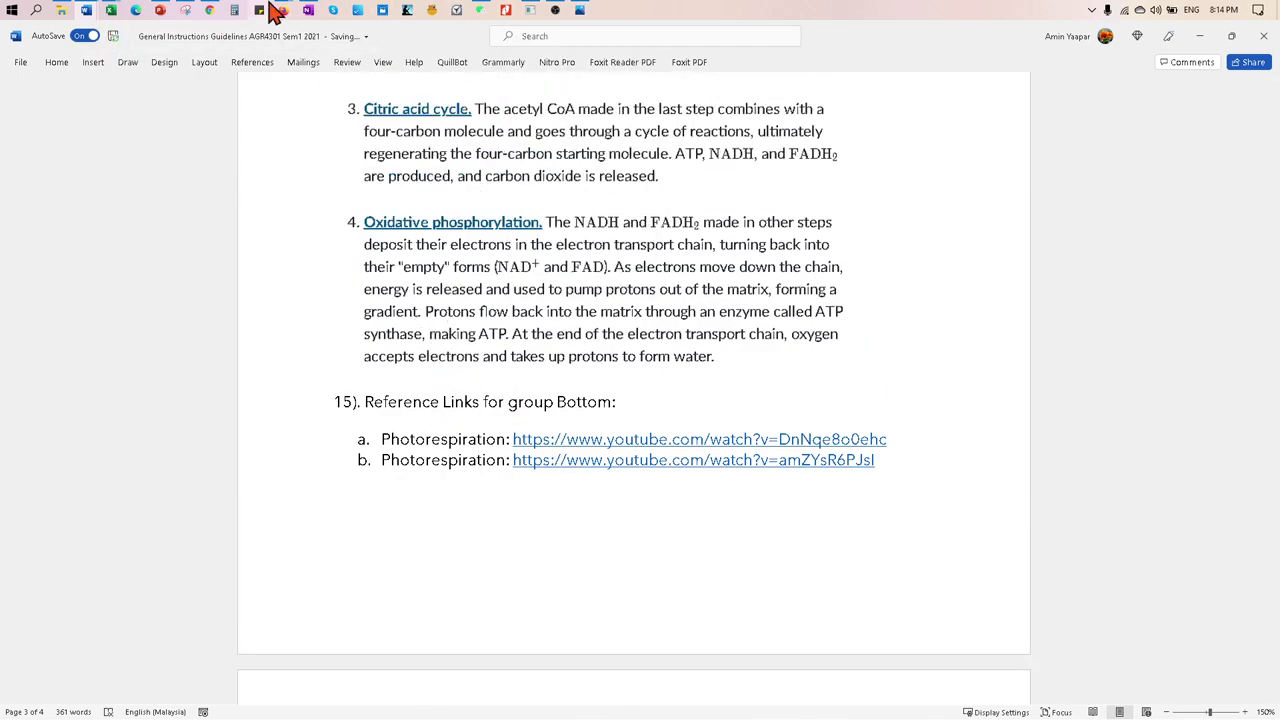
# - Return to Chrome, glance over the Cellular Respiration Part 1 video, then show Khan Academy's Photorespiration video at 2:59
pyautogui.click(209, 10)
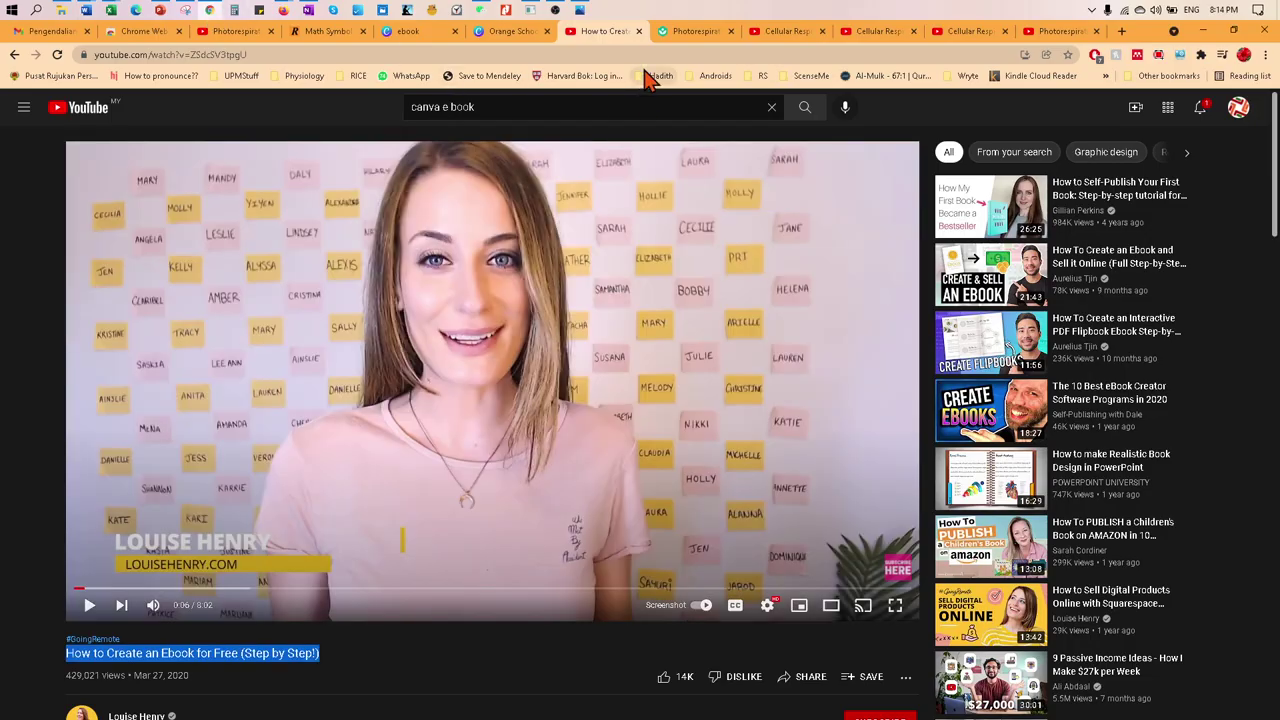
pyautogui.click(790, 33)
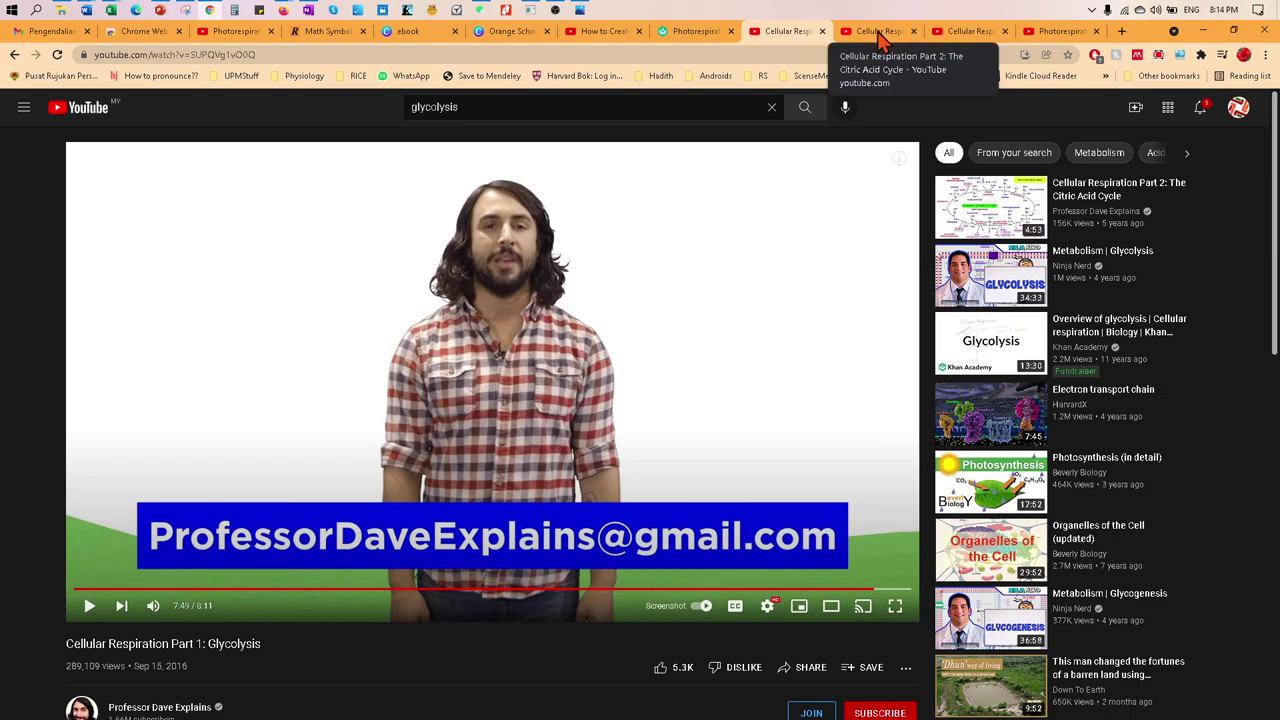
pyautogui.scroll(-2, 335, 543)
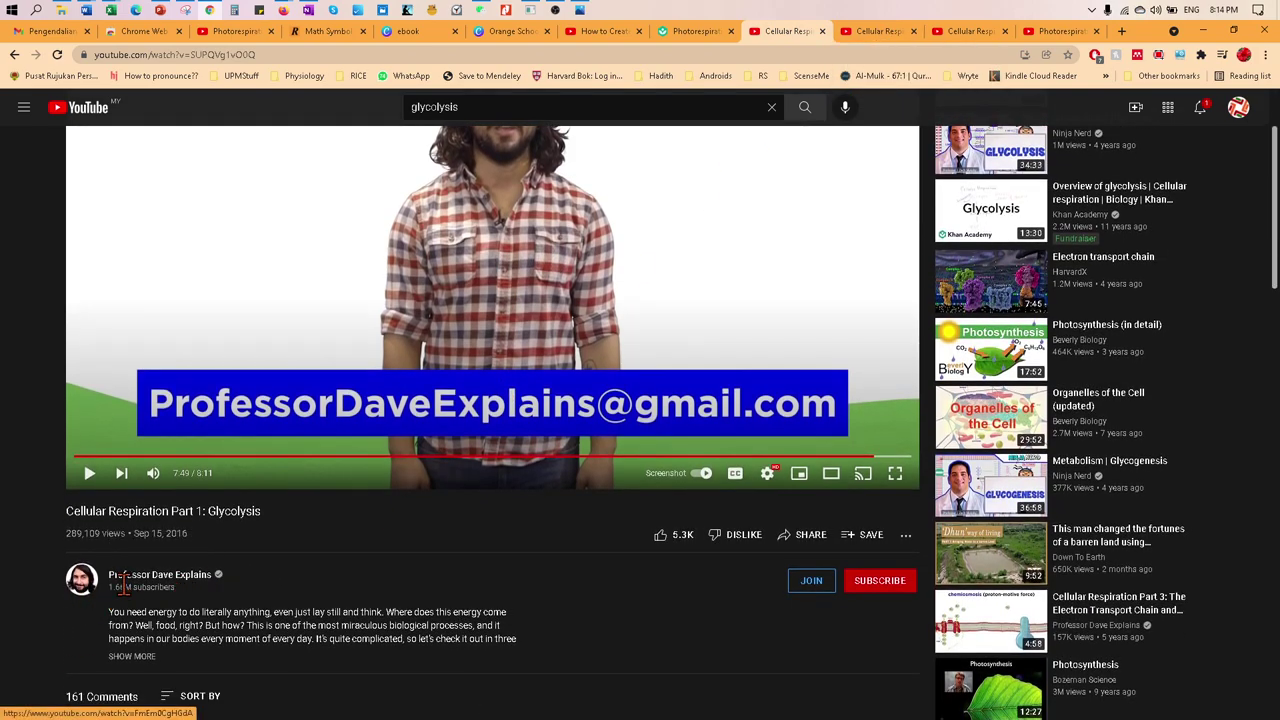
pyautogui.scroll(2, 655, 345)
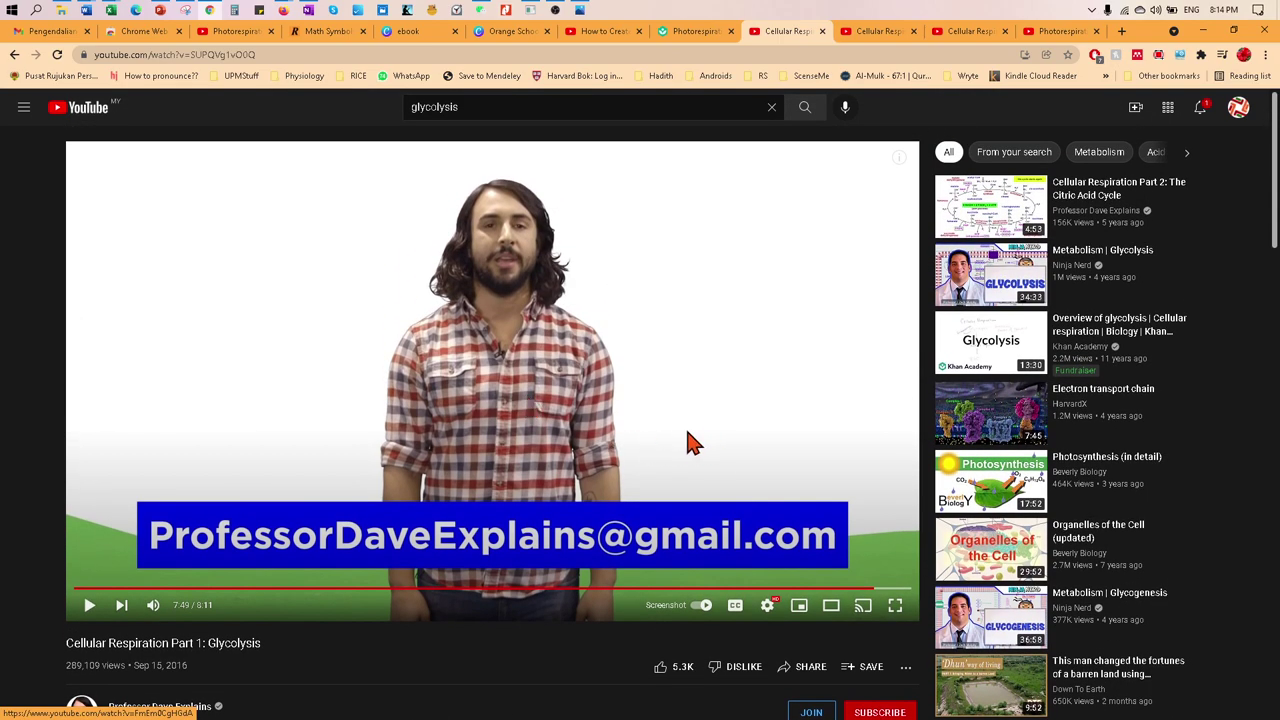
pyautogui.click(1050, 33)
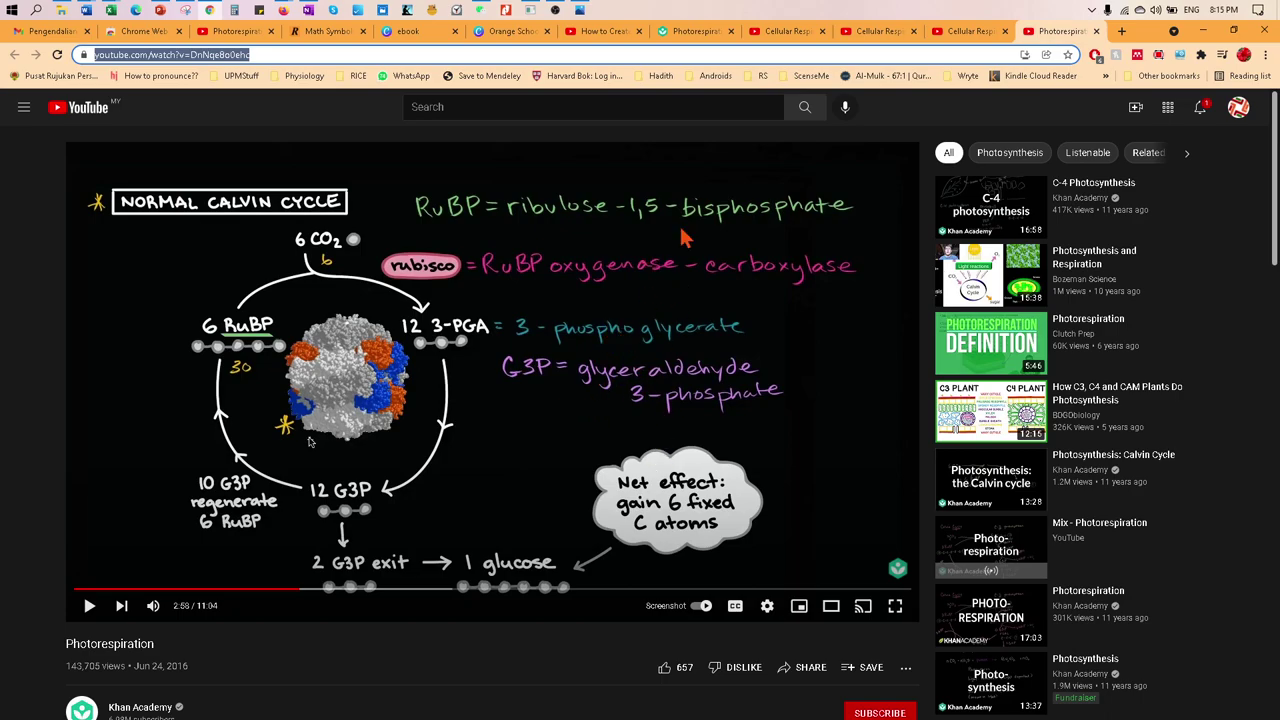
pyautogui.click(226, 36)
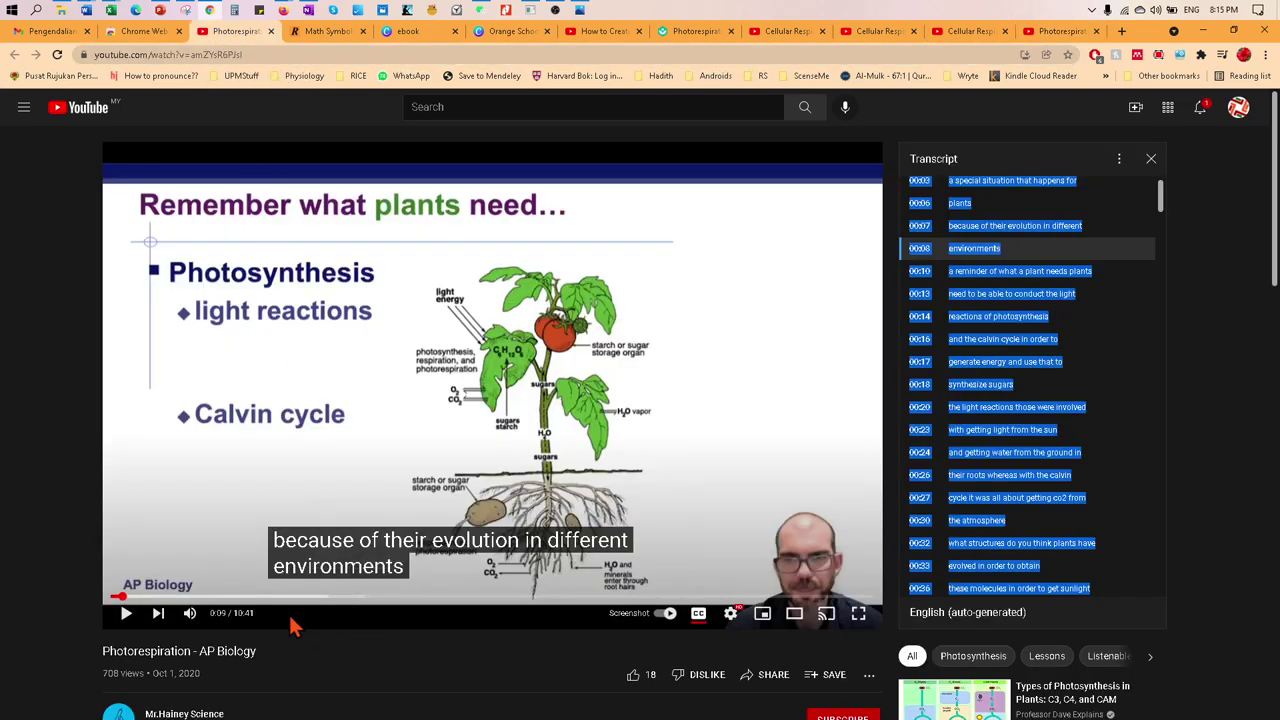
pyautogui.click(57, 523)
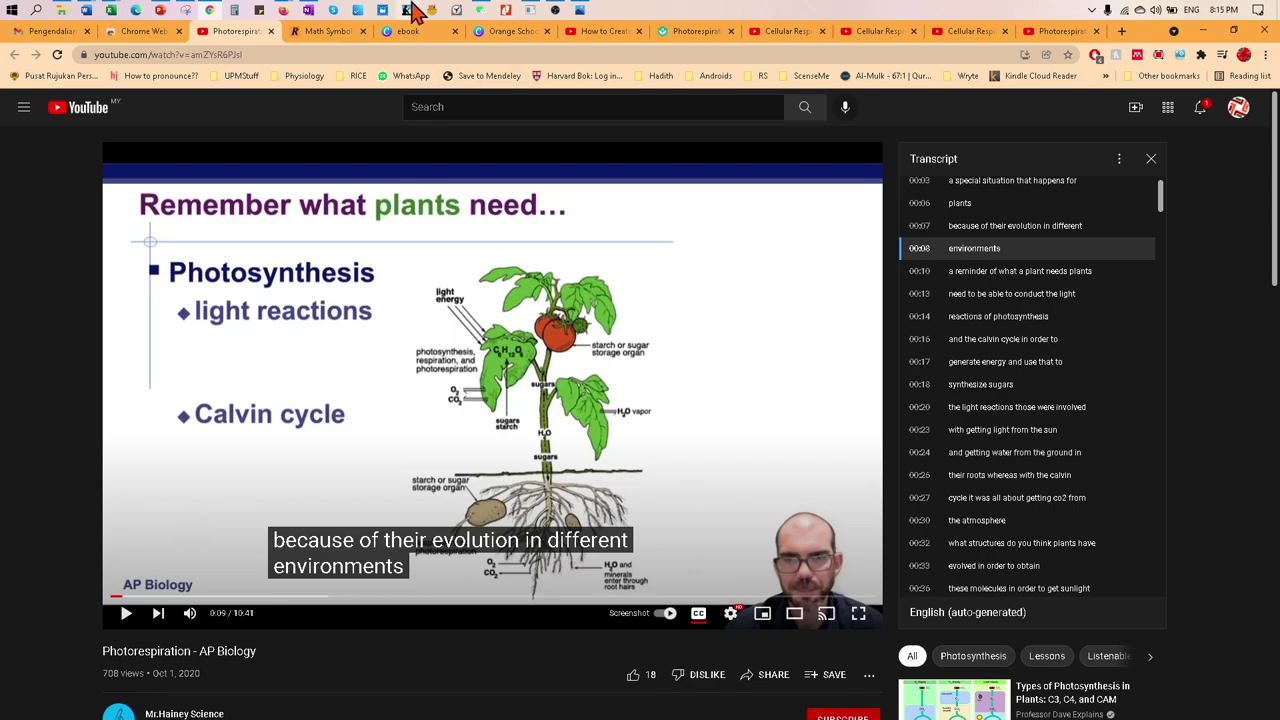
pyautogui.click(699, 32)
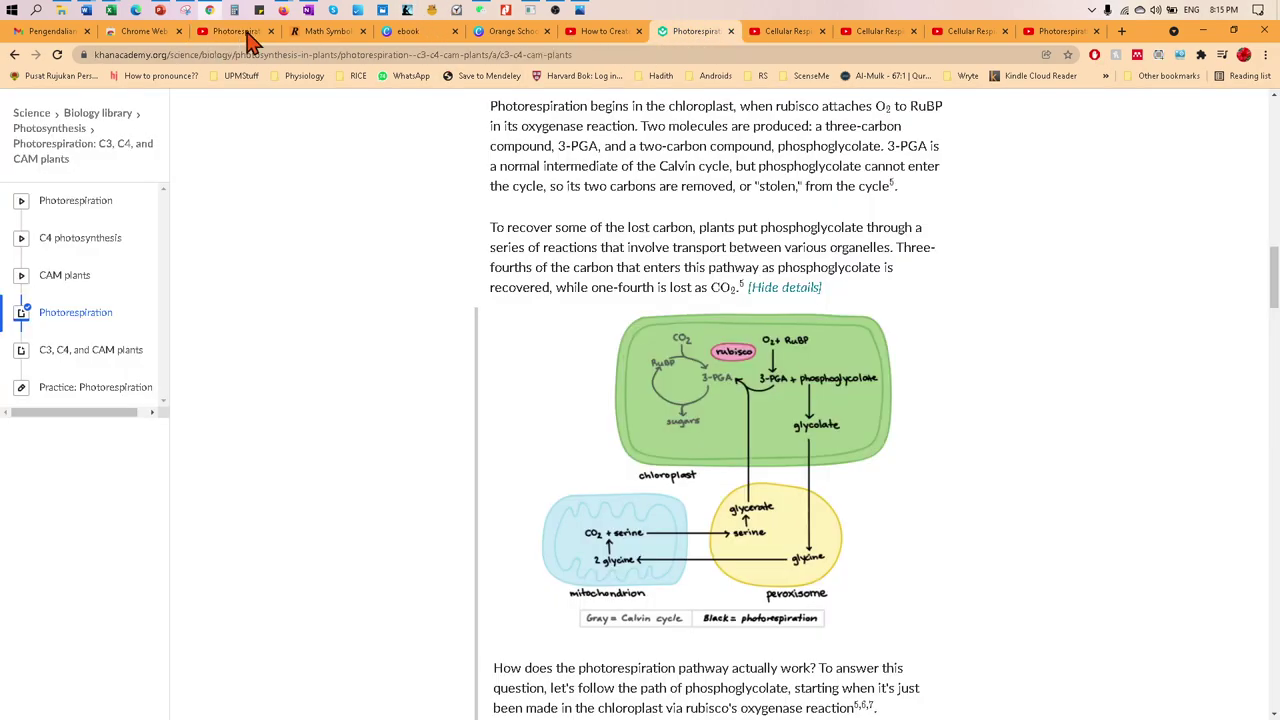
pyautogui.click(1030, 36)
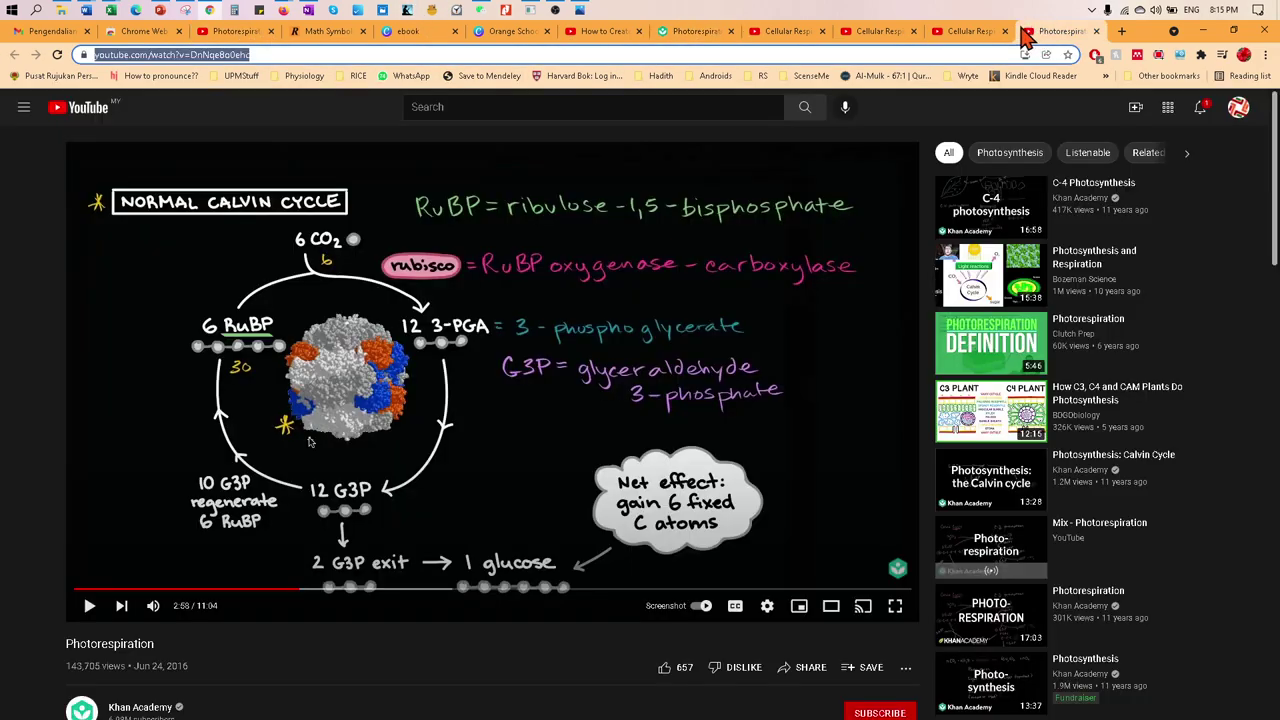